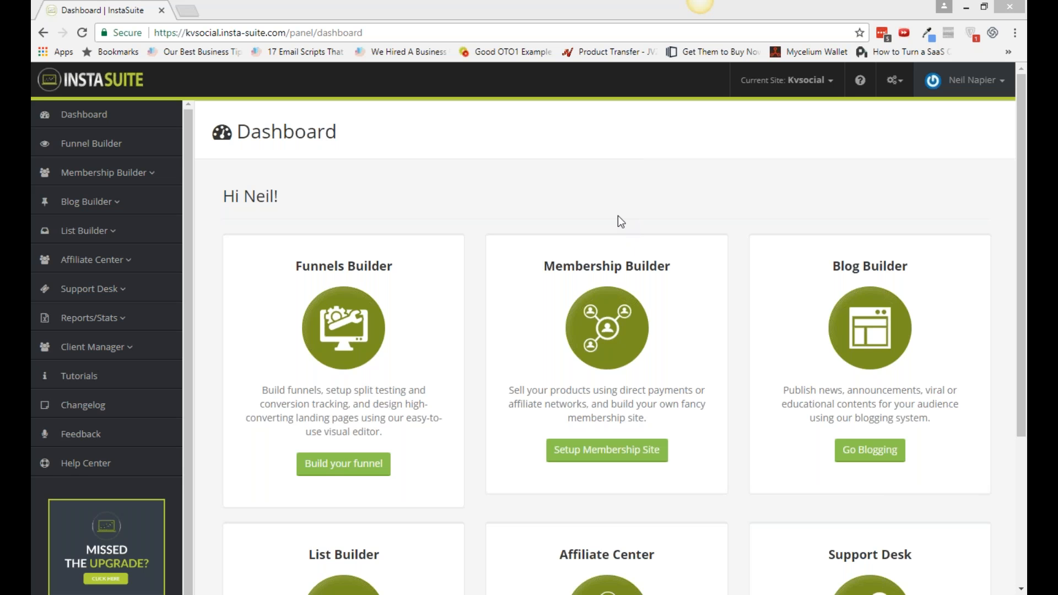
Open the Membership Setup page of the Membership Builder.
{"action": "left_click", "coordinate": [145, 177]}
{"action": "left_click", "coordinate": [144, 175]}
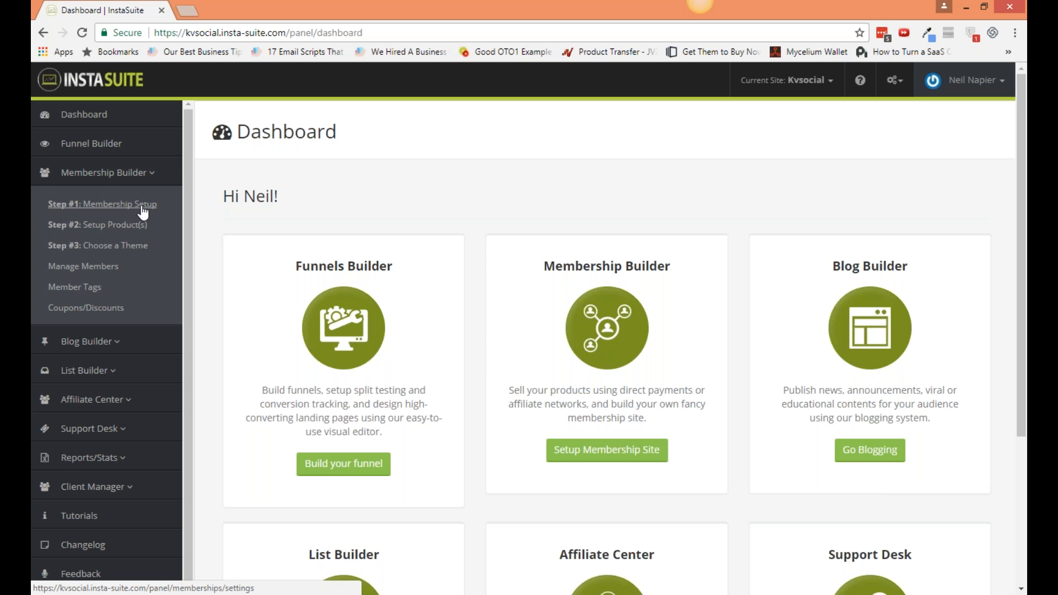
{"action": "left_click", "coordinate": [142, 207]}
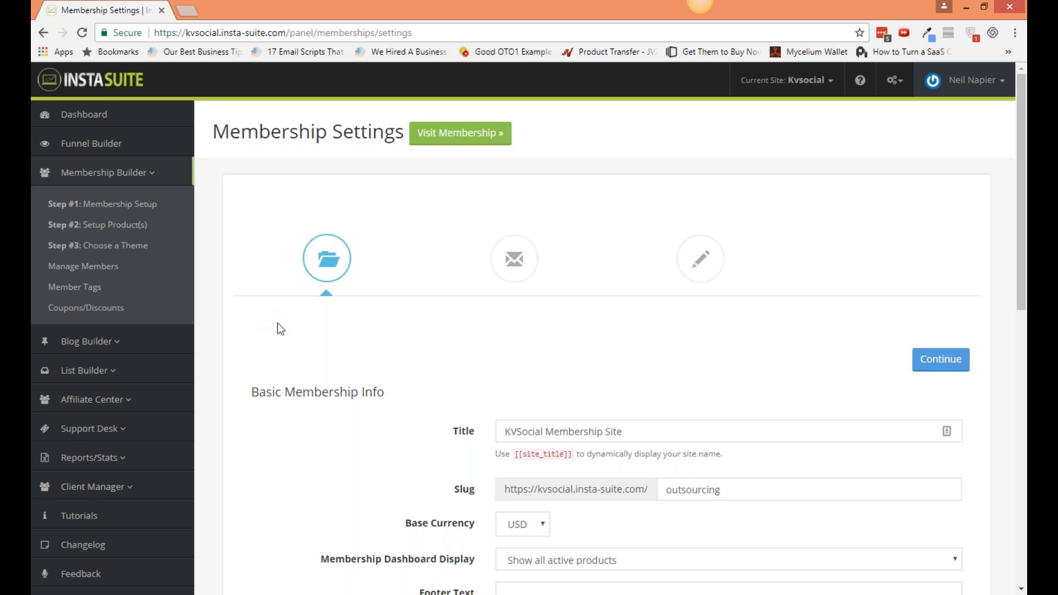
Review the Title and Slug fields in the Basic Membership Info section.
{"action": "scroll", "coordinate": [292, 341], "scroll_direction": "down", "scroll_amount": 1}
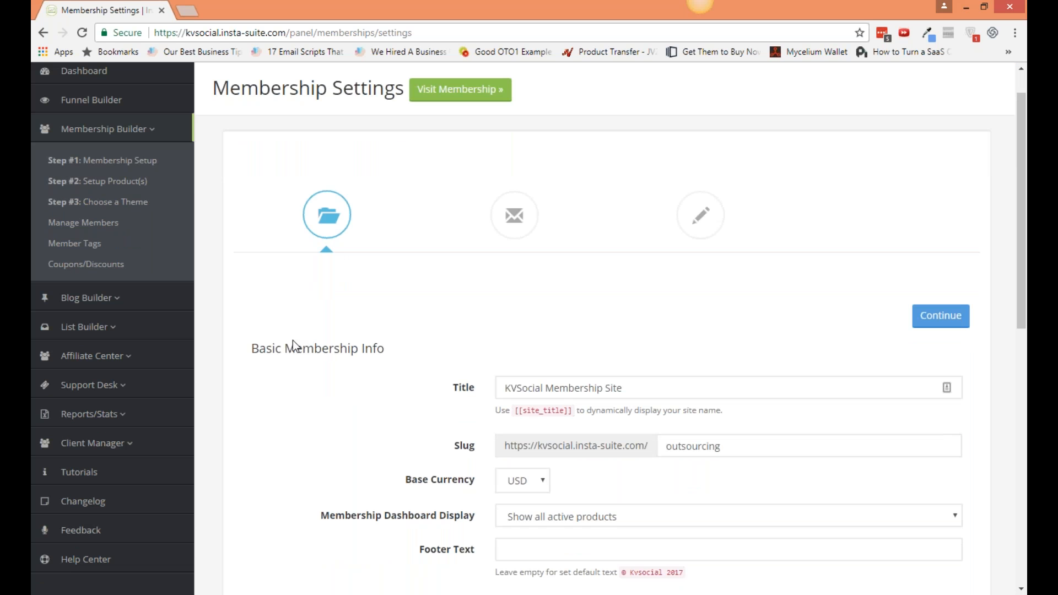
{"action": "scroll", "coordinate": [292, 340], "scroll_direction": "down", "scroll_amount": 1}
{"action": "left_click", "coordinate": [505, 362]}
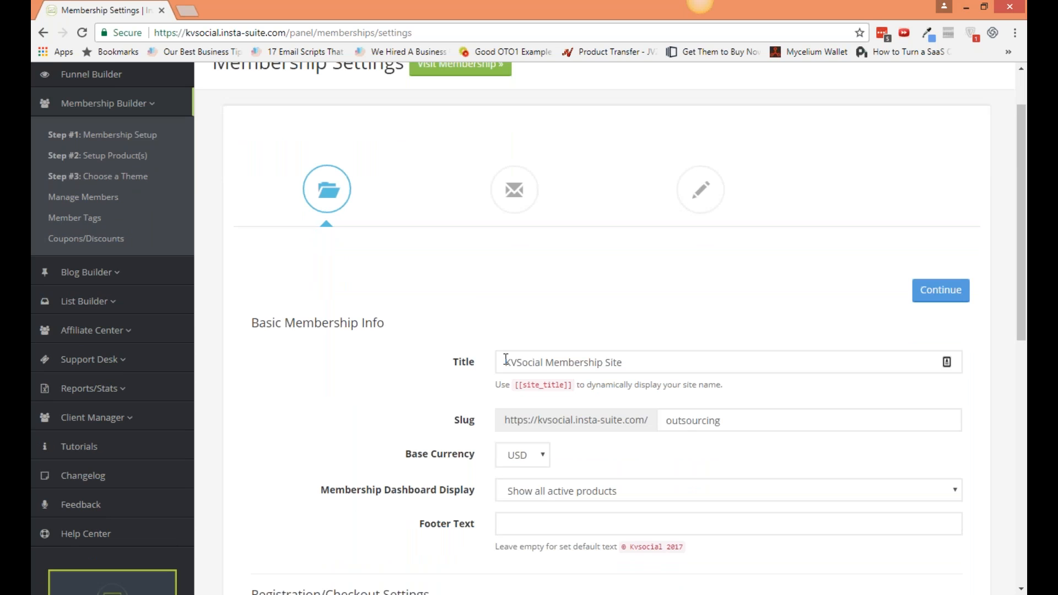
{"action": "left_click_drag", "start_coordinate": [505, 362], "coordinate": [622, 362]}
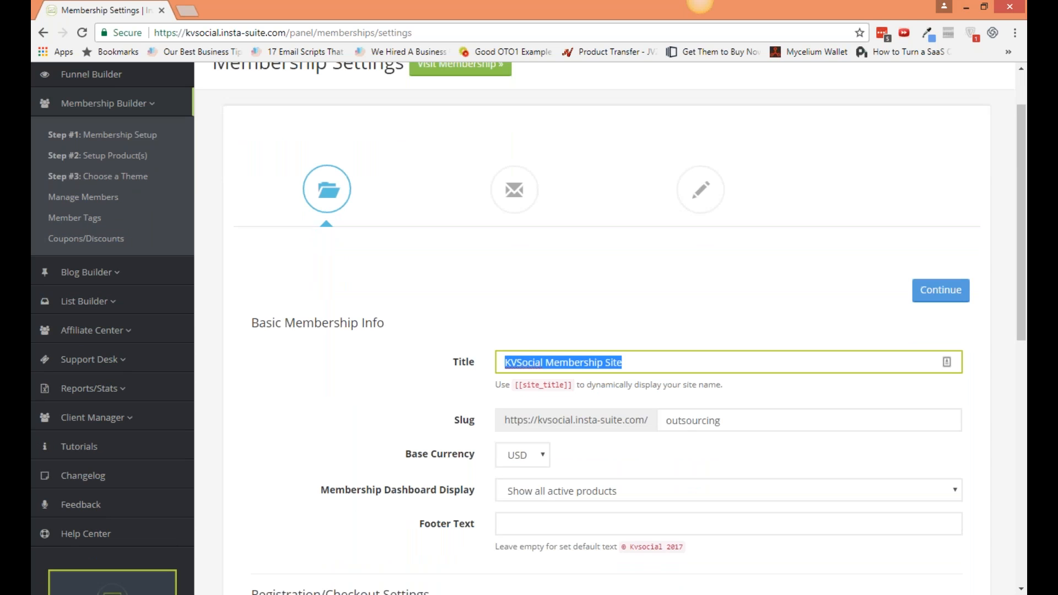
{"action": "left_click", "coordinate": [573, 346]}
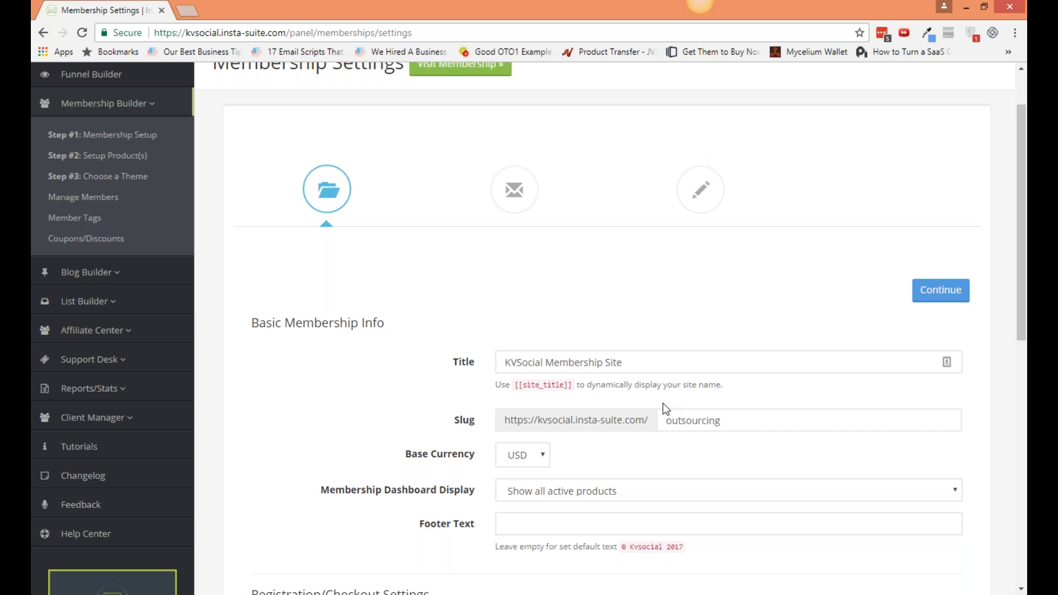
{"action": "left_click_drag", "start_coordinate": [666, 419], "coordinate": [732, 443]}
{"action": "type", "text": "outsourcing"}
{"action": "left_click", "coordinate": [693, 461]}
{"action": "double_click", "coordinate": [697, 420]}
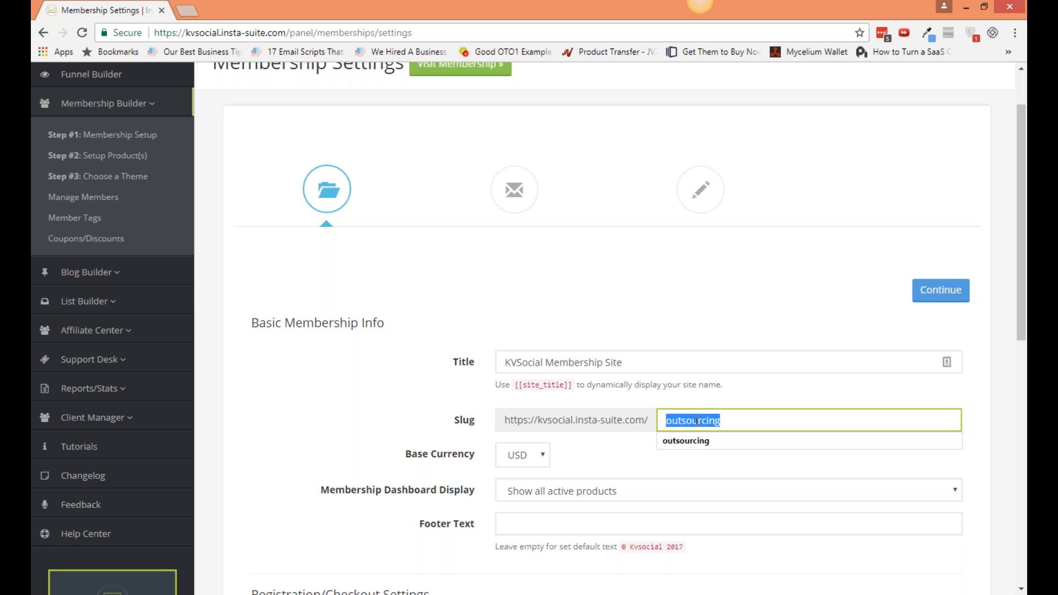
{"action": "left_click", "coordinate": [695, 442]}
{"action": "left_click", "coordinate": [714, 458]}
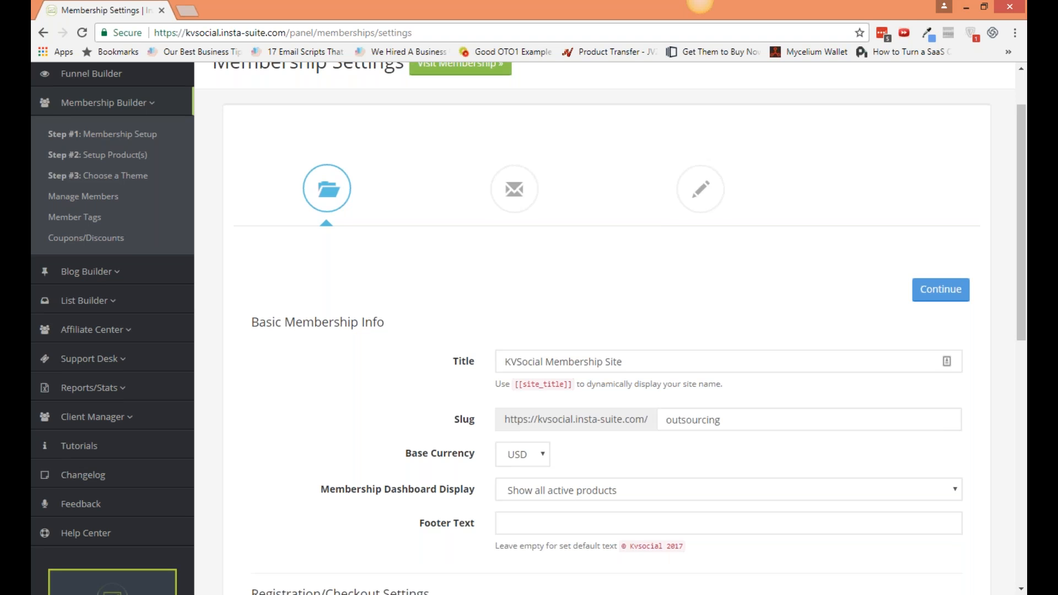
Check the choices available for the Membership Dashboard Display setting without changing it.
{"action": "scroll", "coordinate": [528, 328], "scroll_direction": "down", "scroll_amount": 1}
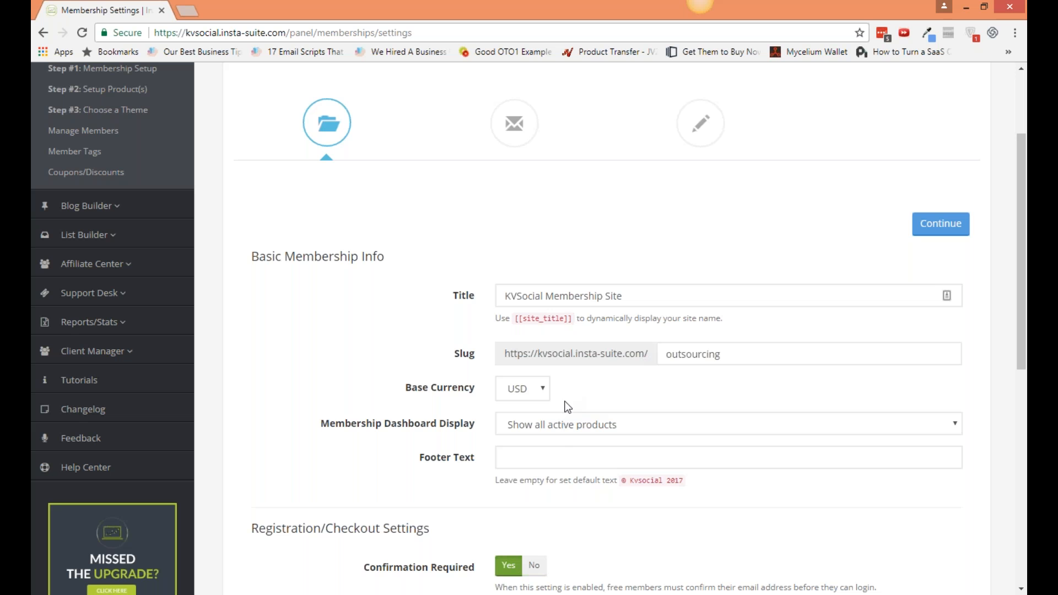
{"action": "left_click", "coordinate": [519, 430]}
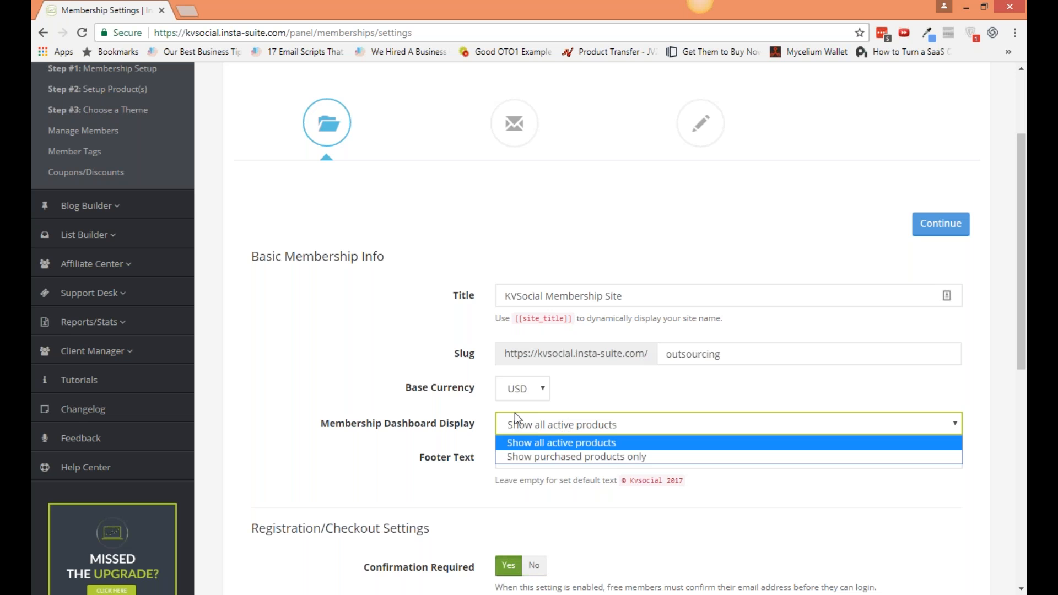
{"action": "left_click", "coordinate": [518, 372]}
{"action": "left_click_drag", "start_coordinate": [505, 353], "coordinate": [721, 353]}
{"action": "key", "text": "ctrl+c"}
{"action": "key", "text": "ctrl+t"}
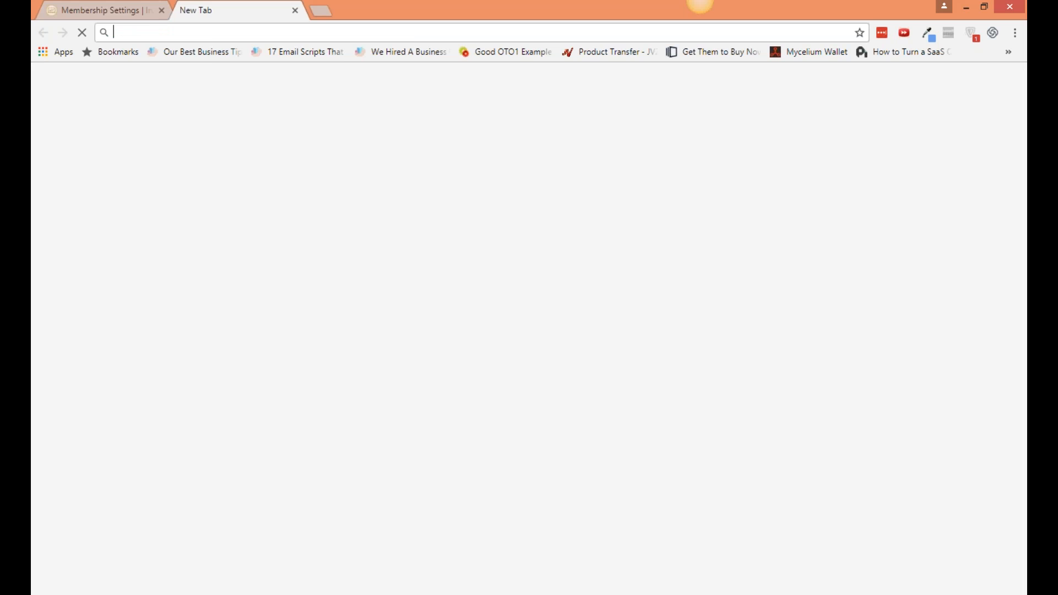
{"action": "key", "text": "ctrl+v"}
{"action": "type", "text": "outsour"}
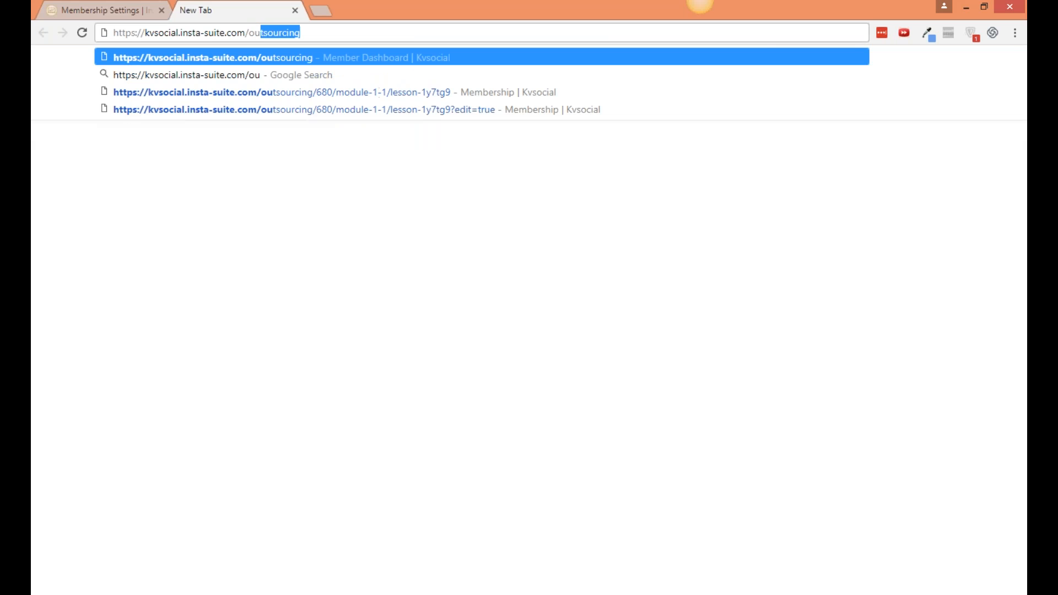
{"action": "key", "text": "Return"}
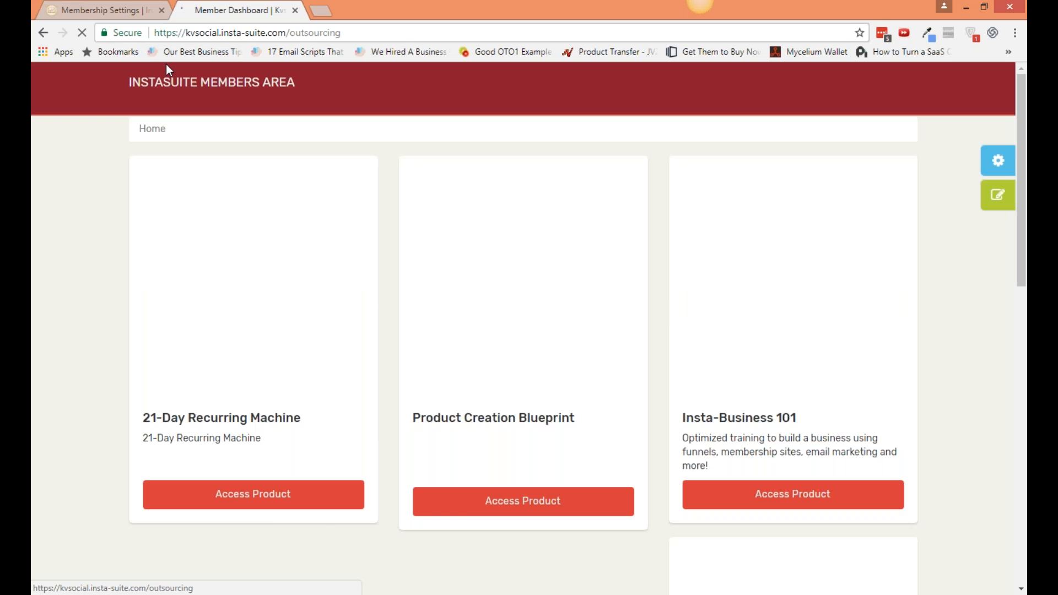
Examine the products listed on the member dashboard alongside the Membership Dashboard Display setting.
{"action": "left_click", "coordinate": [130, 9]}
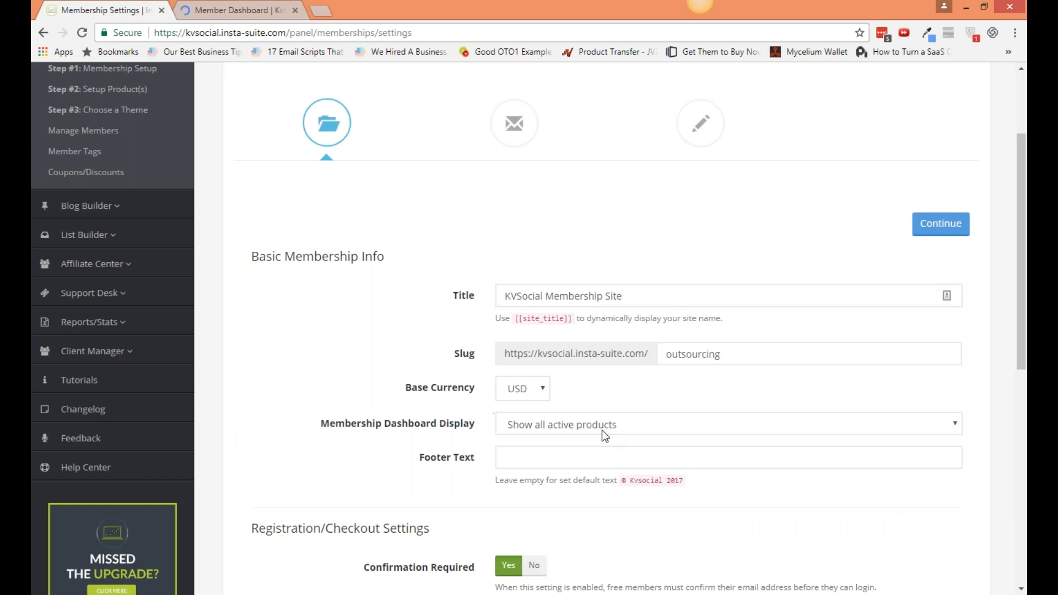
{"action": "left_click", "coordinate": [208, 6]}
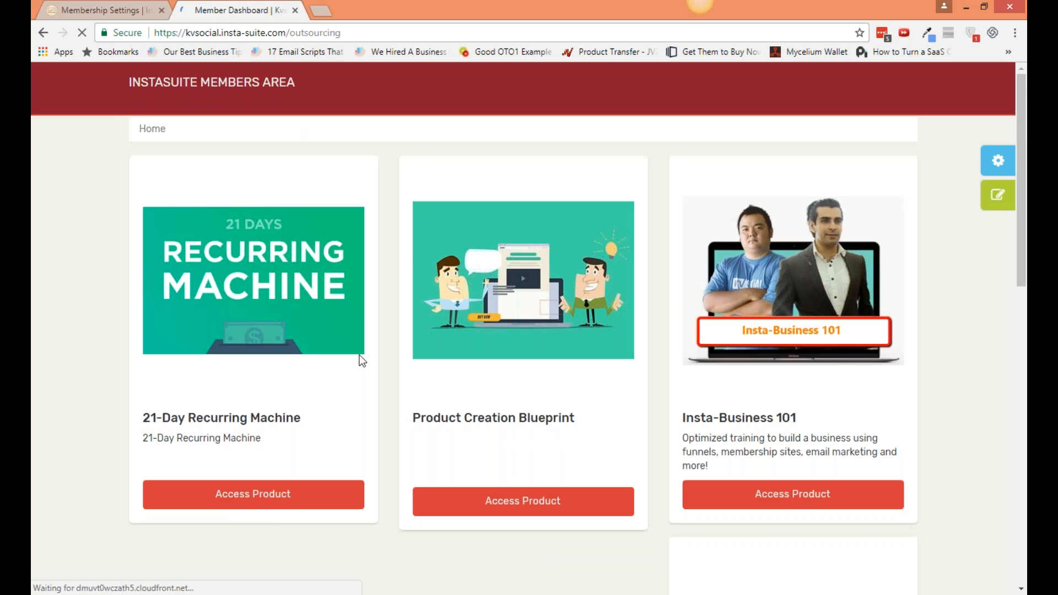
{"action": "scroll", "coordinate": [362, 364], "scroll_direction": "down", "scroll_amount": 1}
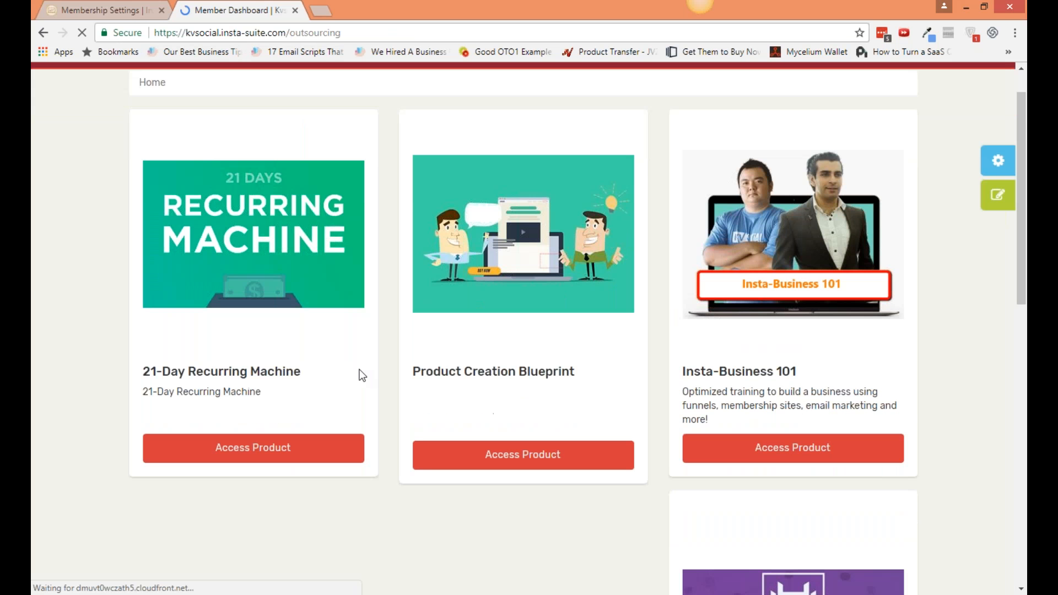
{"action": "scroll", "coordinate": [363, 378], "scroll_direction": "down", "scroll_amount": 2}
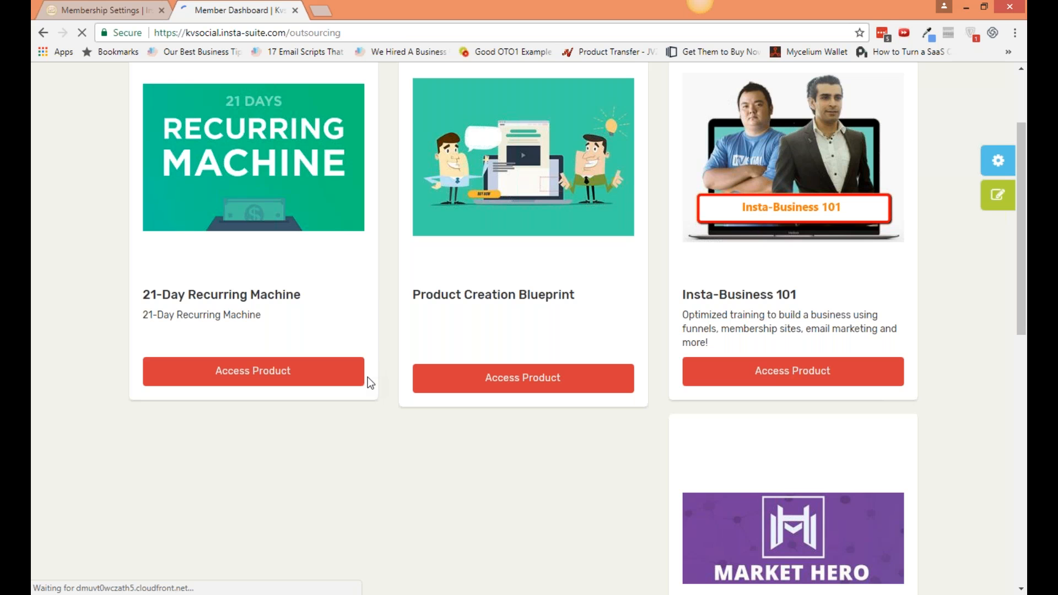
{"action": "scroll", "coordinate": [368, 377], "scroll_direction": "down", "scroll_amount": 3}
{"action": "scroll", "coordinate": [365, 375], "scroll_direction": "up", "scroll_amount": 5}
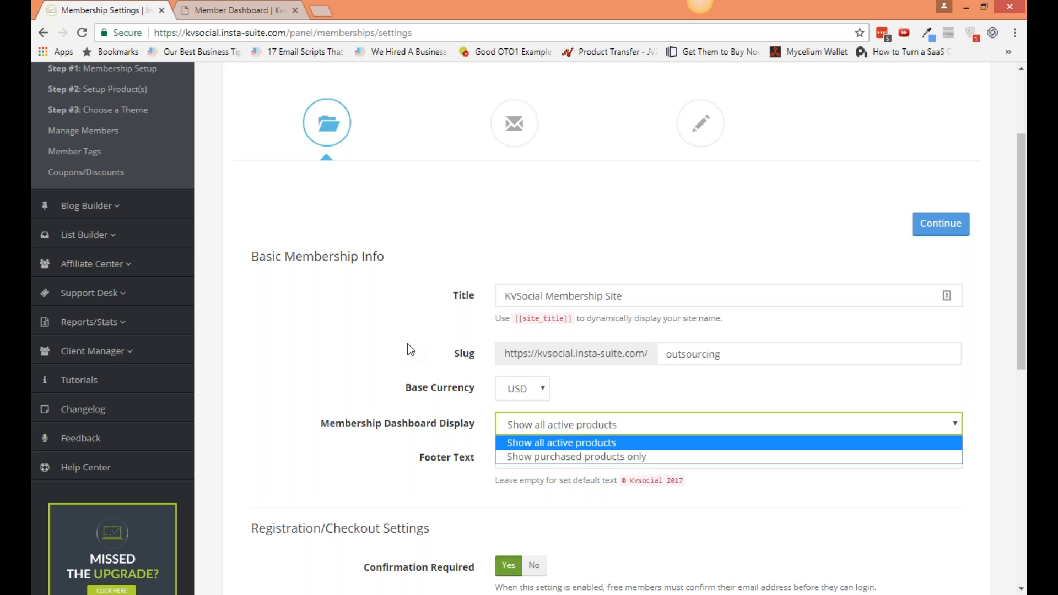
{"action": "left_click", "coordinate": [235, 8]}
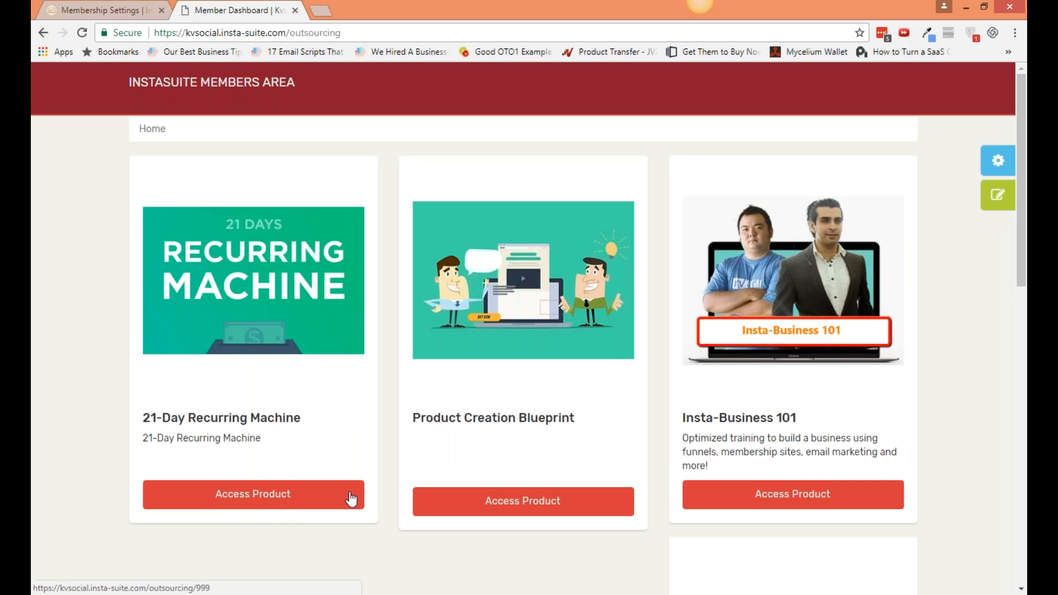
{"action": "scroll", "coordinate": [253, 493], "scroll_direction": "down", "scroll_amount": 1}
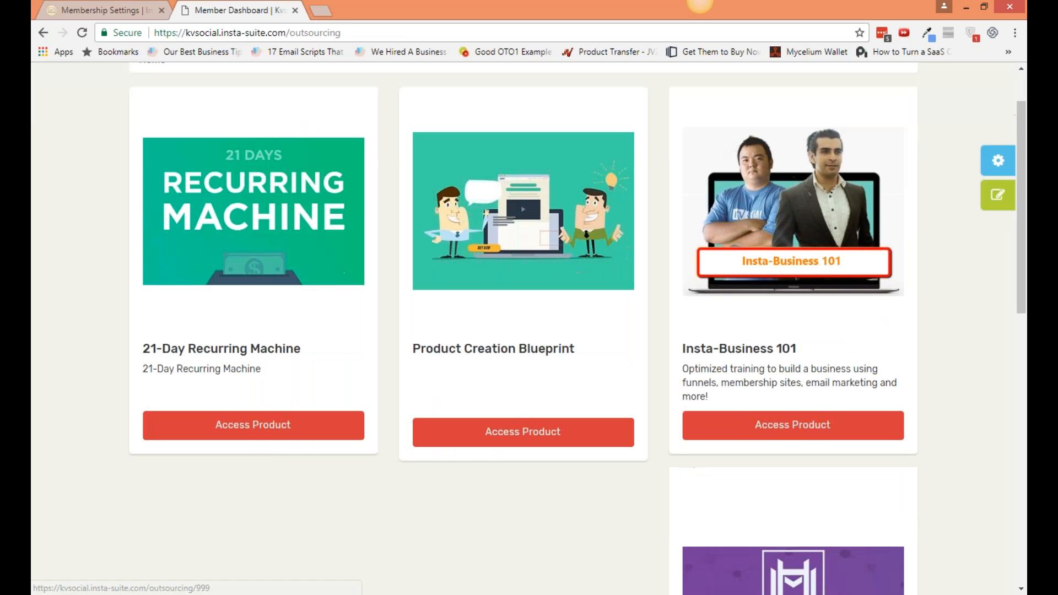
{"action": "scroll", "coordinate": [353, 495], "scroll_direction": "down", "scroll_amount": 1}
{"action": "scroll", "coordinate": [354, 497], "scroll_direction": "down", "scroll_amount": 1}
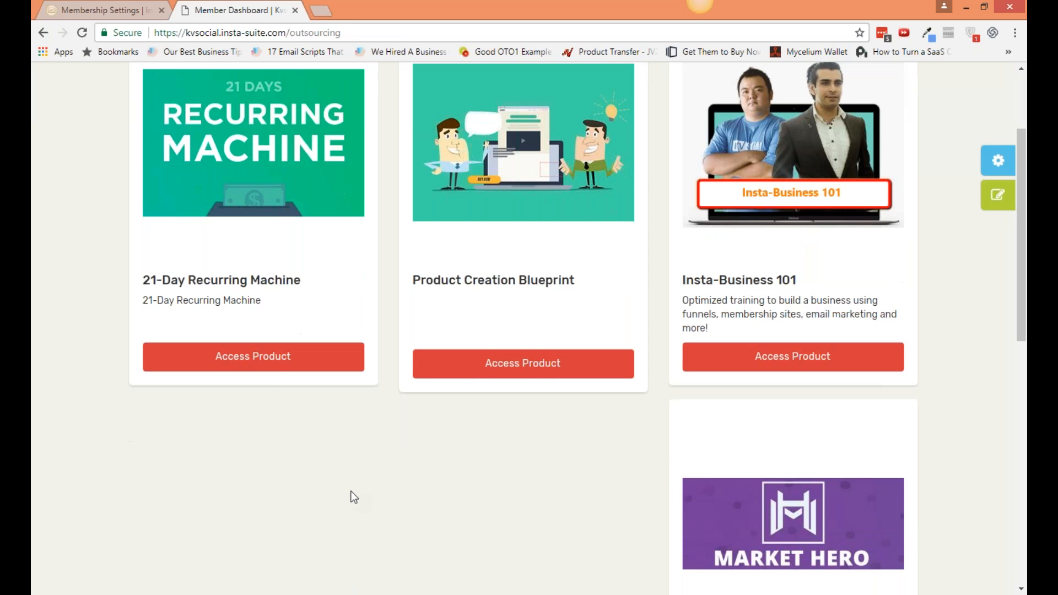
{"action": "key", "text": "ctrl+shift+Tab"}
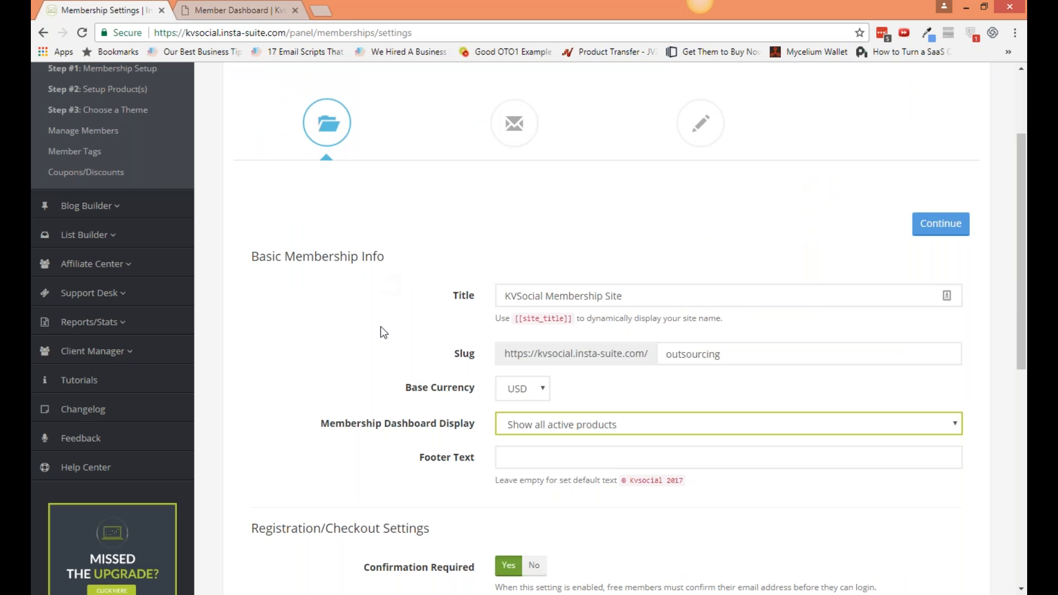
Examine the Footer Text setting and its default text, and look through the lower part of the member dashboard page.
{"action": "scroll", "coordinate": [369, 336], "scroll_direction": "down", "scroll_amount": 1}
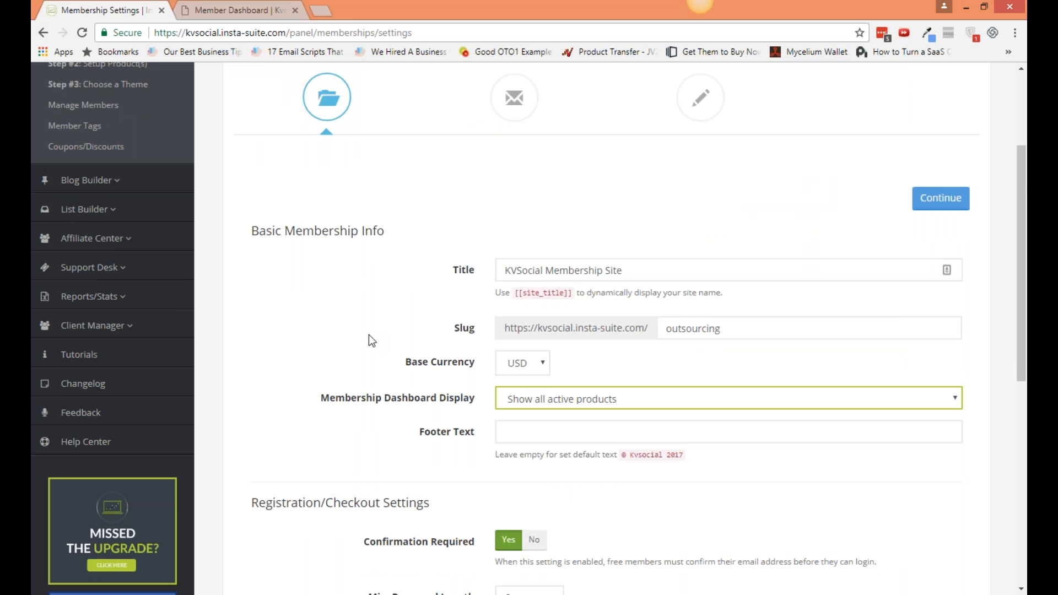
{"action": "scroll", "coordinate": [369, 335], "scroll_direction": "down", "scroll_amount": 2}
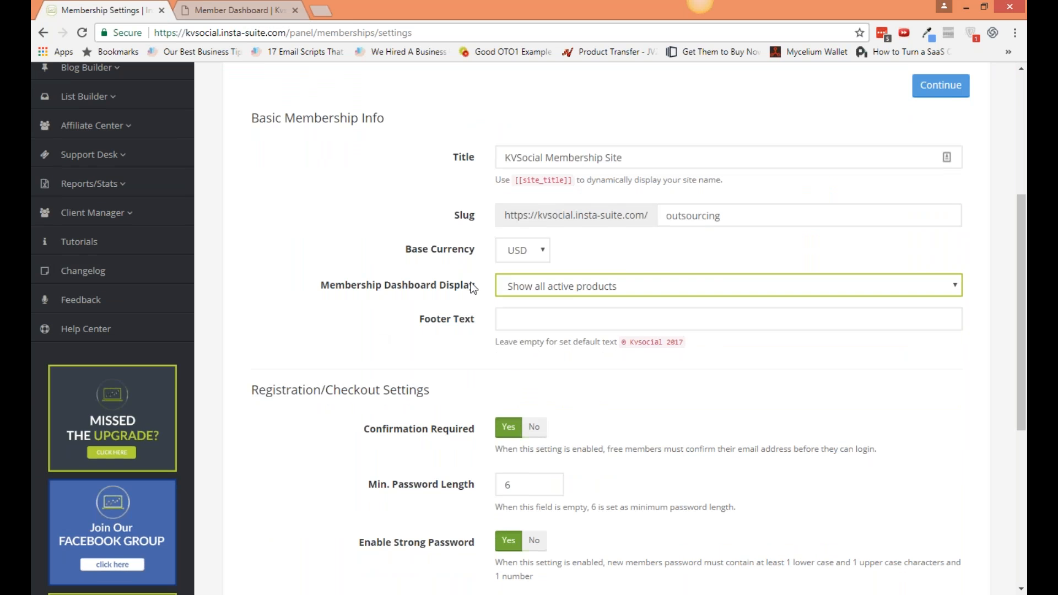
{"action": "left_click", "coordinate": [238, 11]}
{"action": "scroll", "coordinate": [435, 457], "scroll_direction": "down", "scroll_amount": 10}
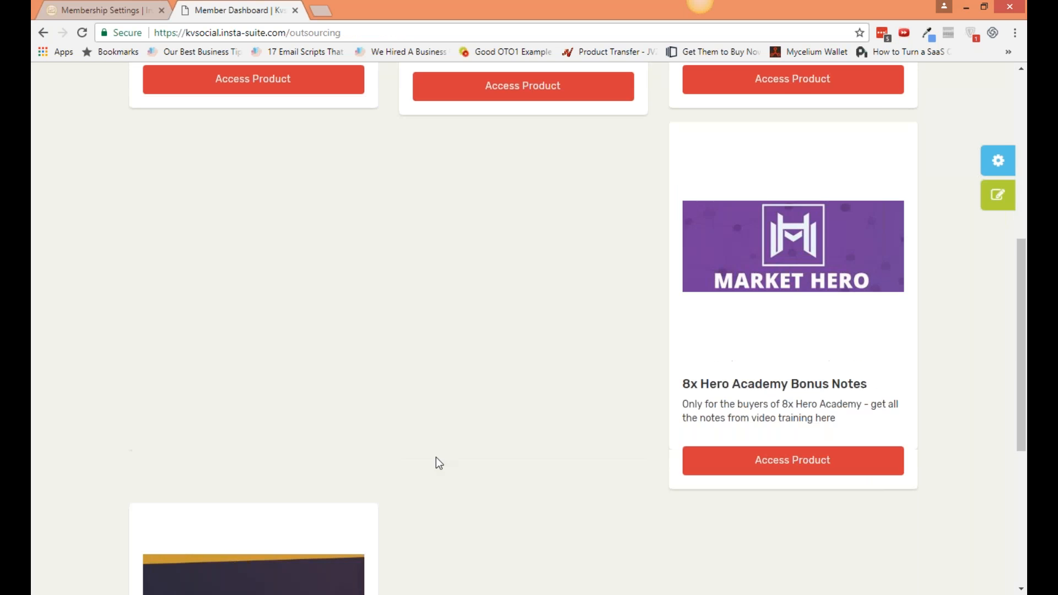
{"action": "key", "text": "ctrl+shift+Tab"}
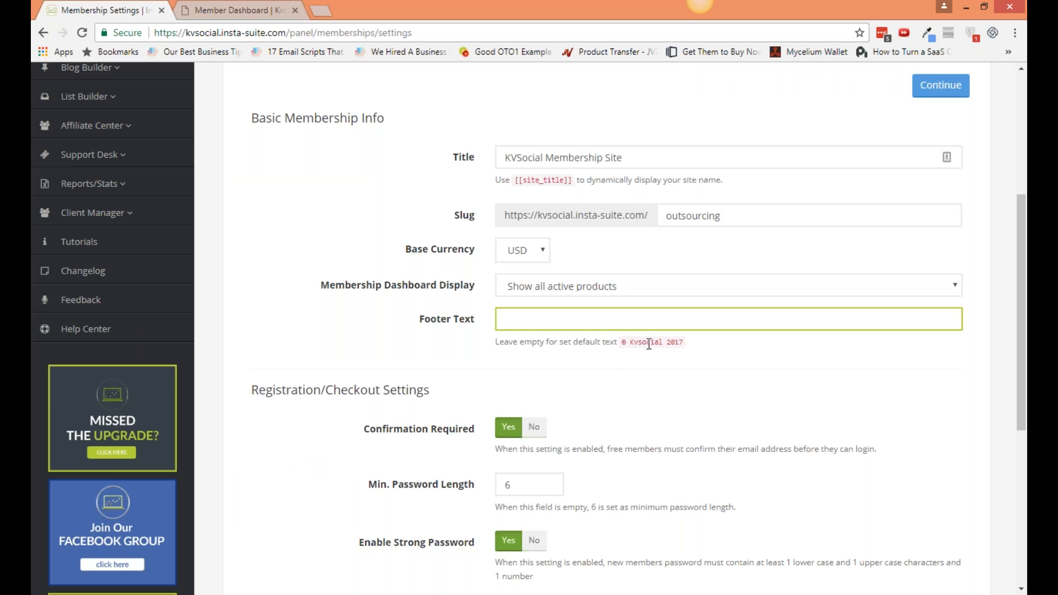
{"action": "left_click_drag", "start_coordinate": [621, 343], "coordinate": [683, 346]}
{"action": "left_click", "coordinate": [669, 350]}
{"action": "scroll", "coordinate": [669, 349], "scroll_direction": "up", "scroll_amount": 1}
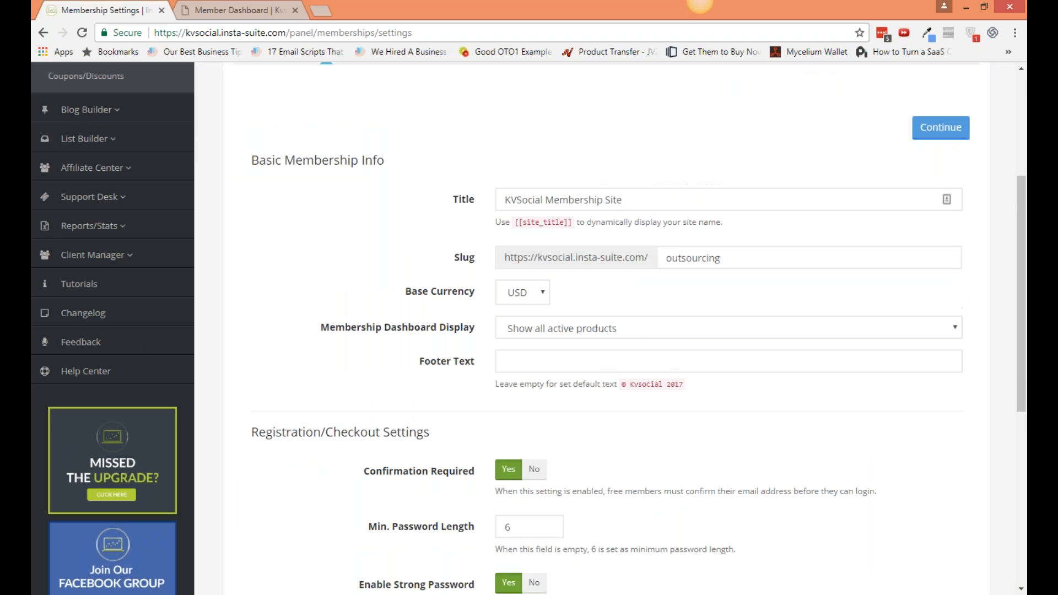
{"action": "scroll", "coordinate": [686, 275], "scroll_direction": "up", "scroll_amount": 5}
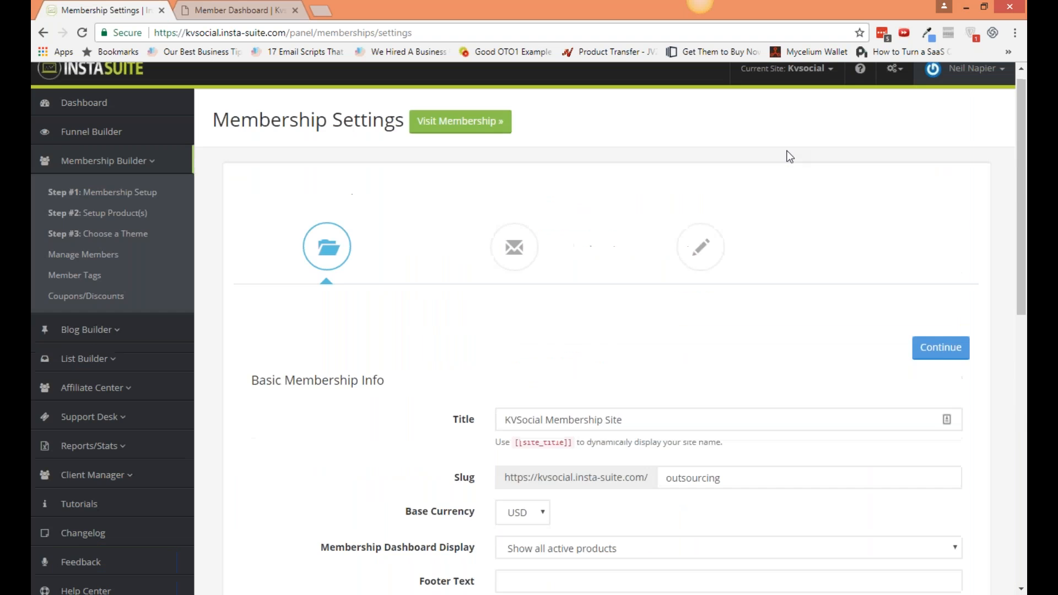
{"action": "scroll", "coordinate": [759, 263], "scroll_direction": "down", "scroll_amount": 5}
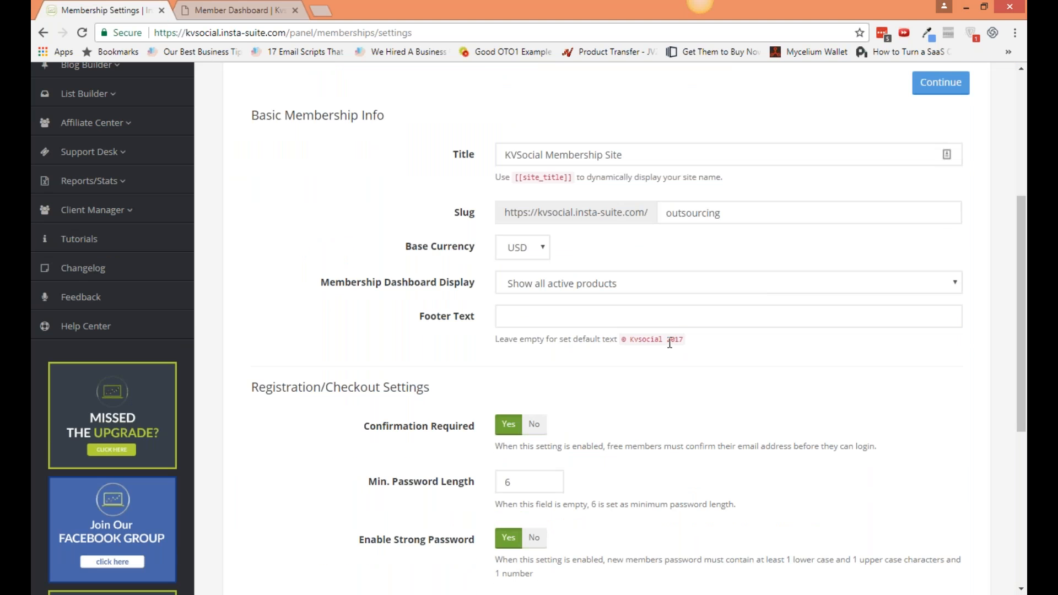
Review the Registration/Checkout Settings and the Login & Logout Settings of the membership site.
{"action": "scroll", "coordinate": [673, 354], "scroll_direction": "down", "scroll_amount": 1}
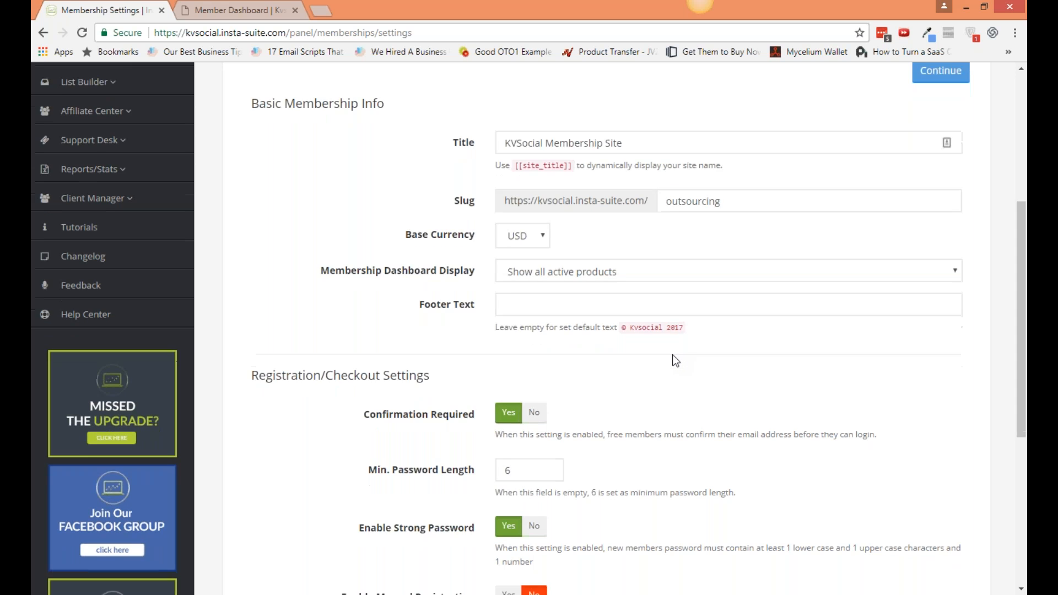
{"action": "scroll", "coordinate": [673, 355], "scroll_direction": "down", "scroll_amount": 4}
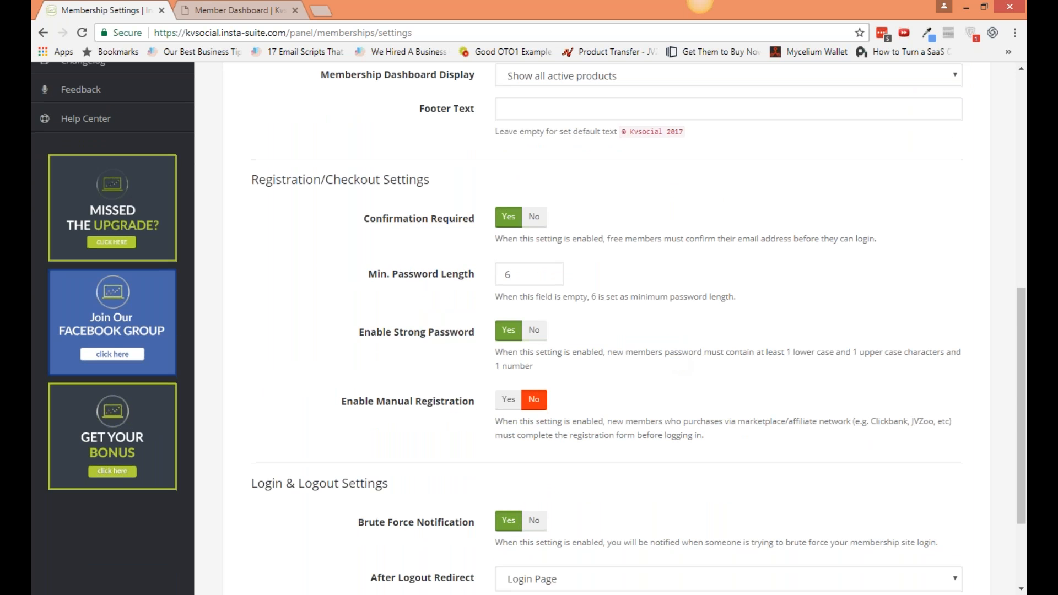
{"action": "left_click_drag", "start_coordinate": [251, 179], "coordinate": [431, 181]}
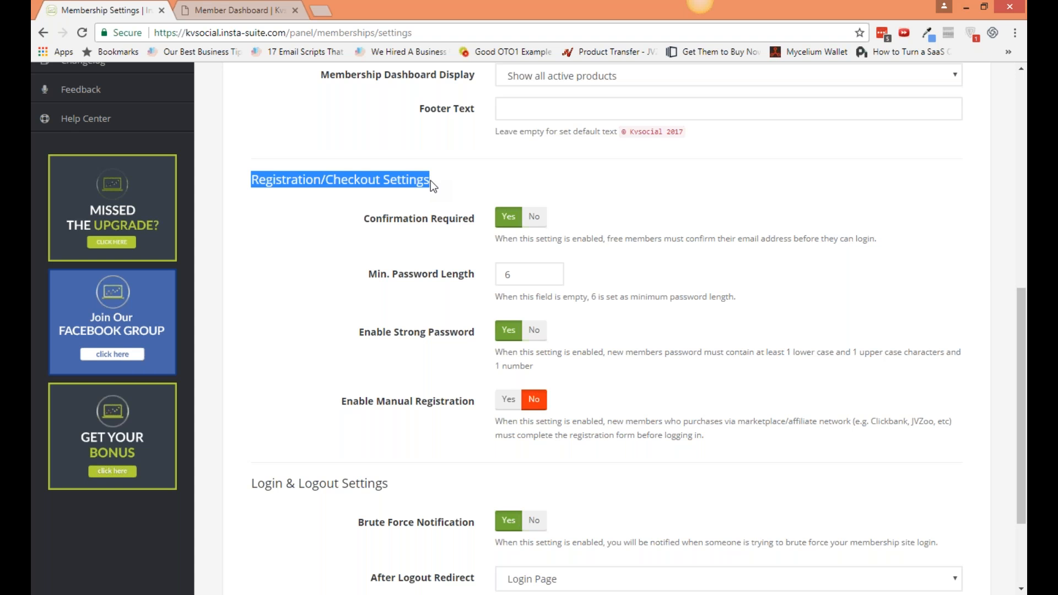
{"action": "left_click", "coordinate": [528, 242]}
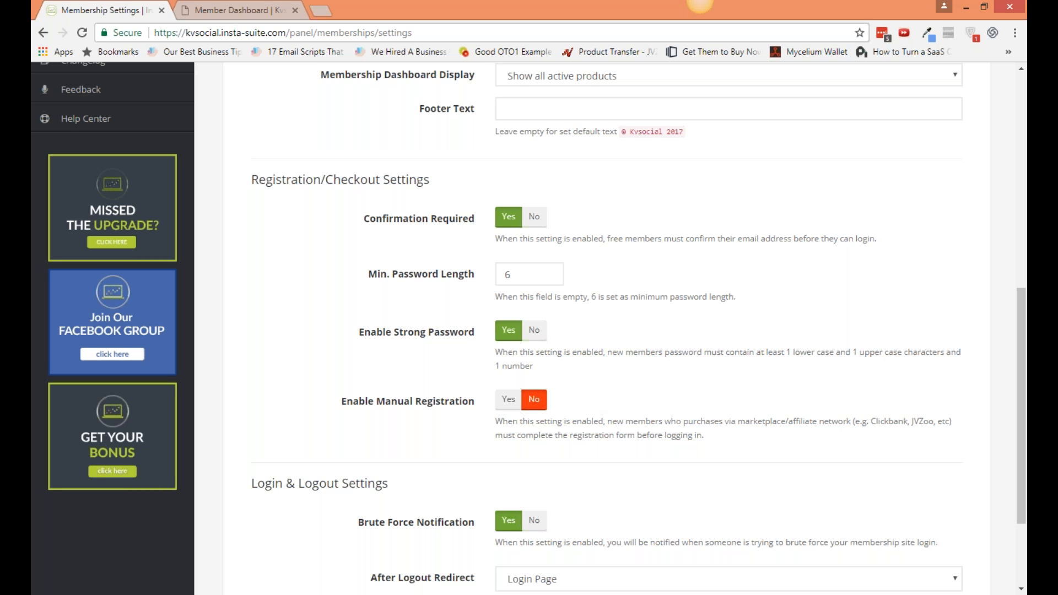
{"action": "middle_click", "coordinate": [622, 452]}
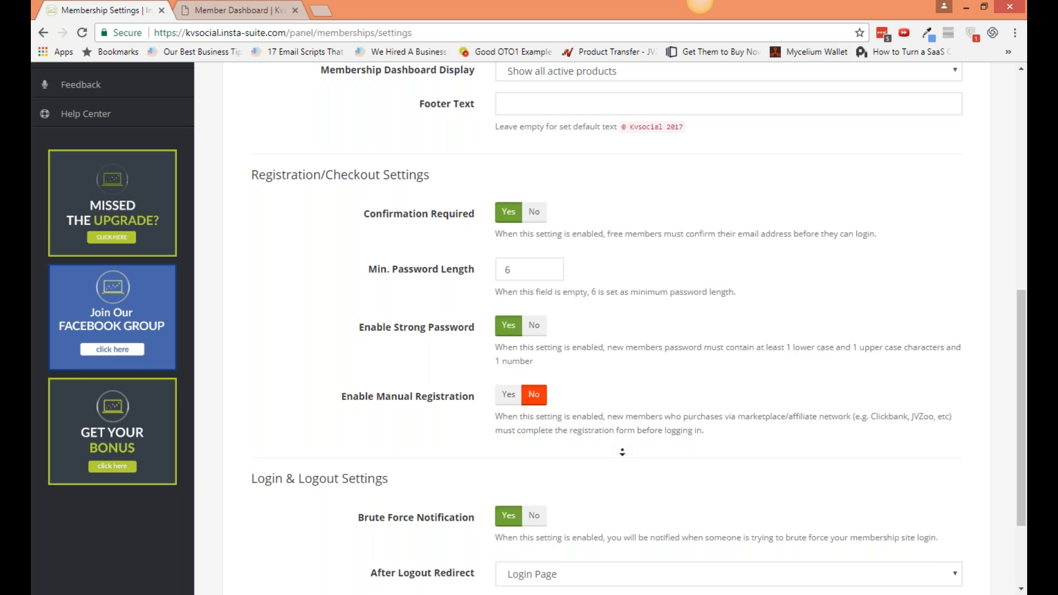
{"action": "scroll", "coordinate": [622, 452], "scroll_direction": "down", "scroll_amount": 1}
{"action": "scroll", "coordinate": [622, 459], "scroll_direction": "down", "scroll_amount": 1}
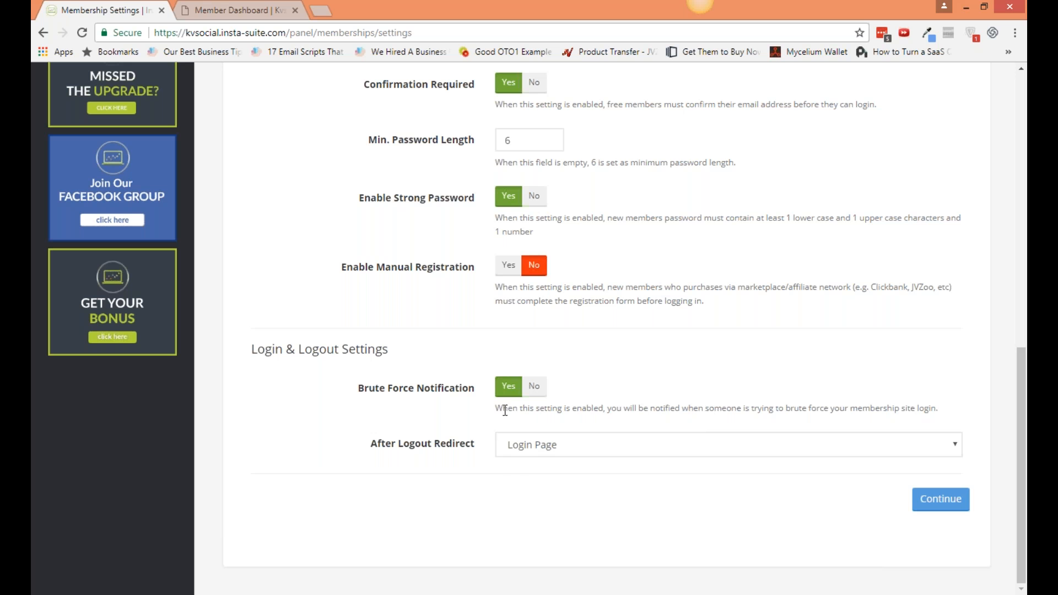
Switch After Logout Redirect to Custom URL to see its address field, and set it back to Login Page.
{"action": "left_click", "coordinate": [527, 452]}
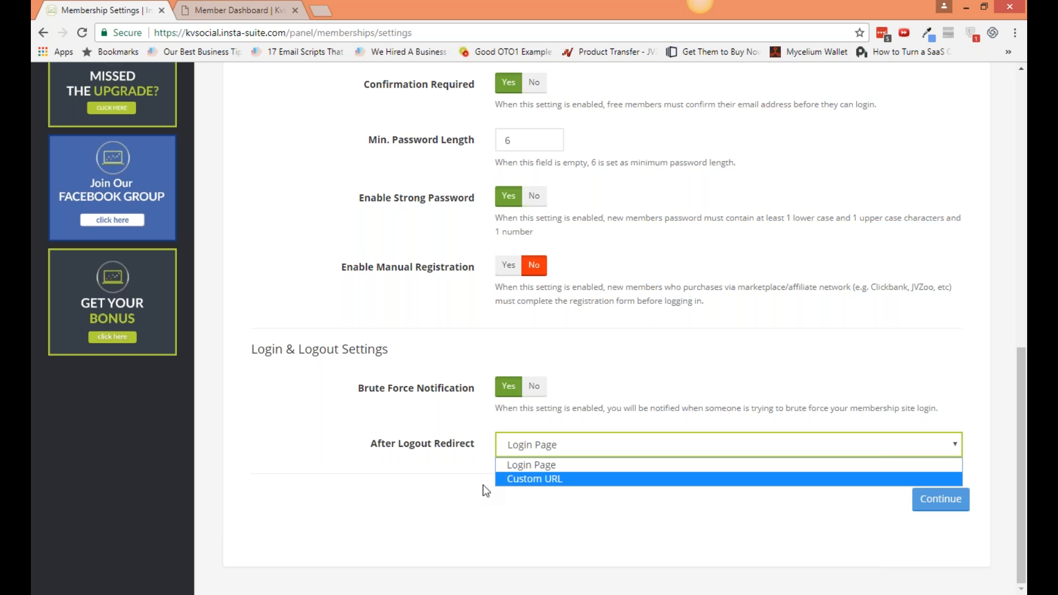
{"action": "left_click", "coordinate": [520, 479]}
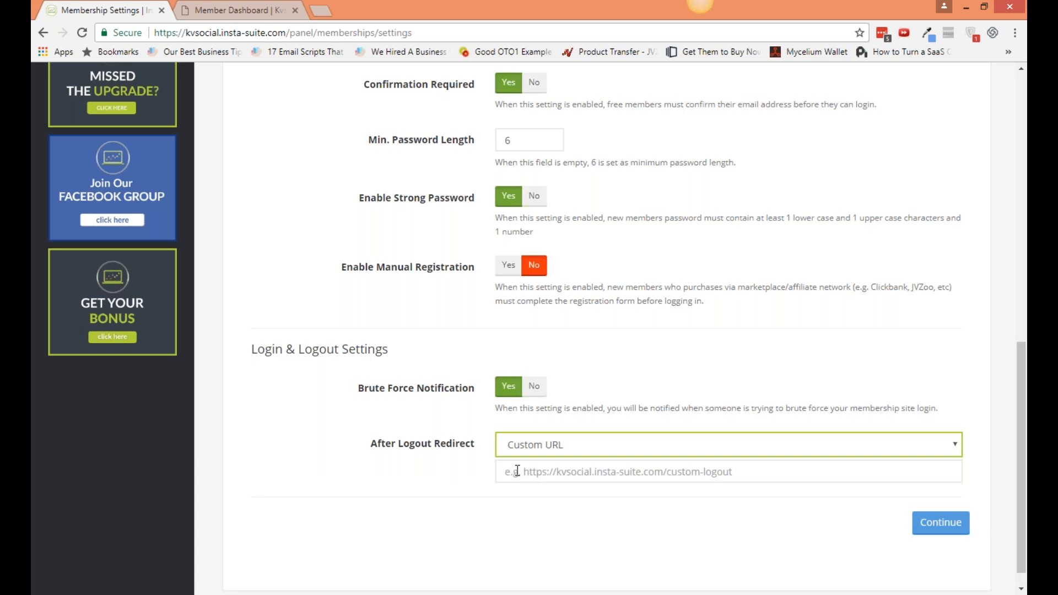
{"action": "left_click", "coordinate": [567, 451]}
{"action": "left_click", "coordinate": [565, 467]}
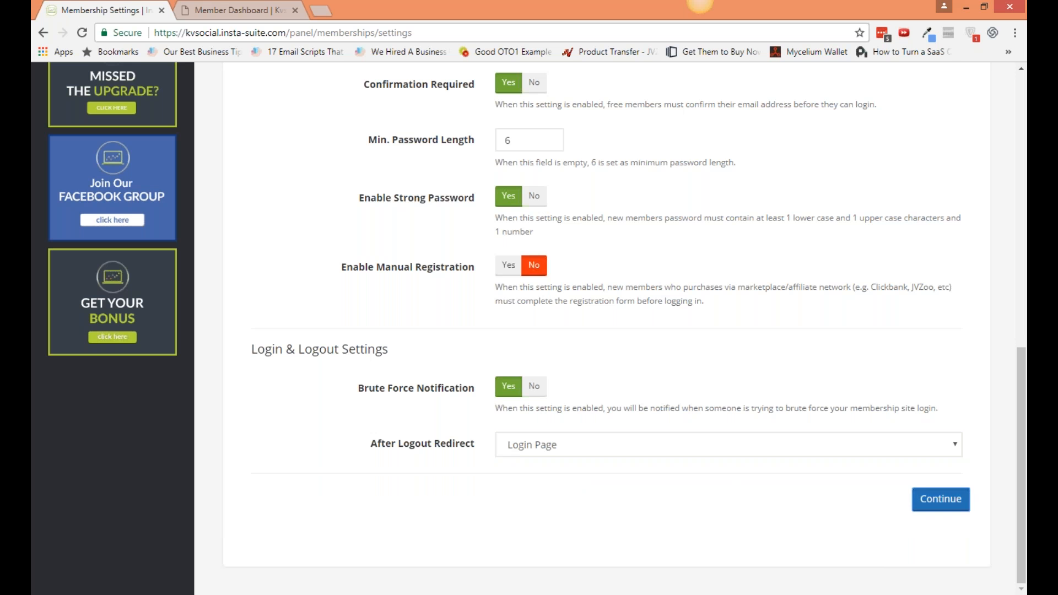
Continue to the Email stage of the membership settings and return to the start of its form.
{"action": "left_click", "coordinate": [956, 506]}
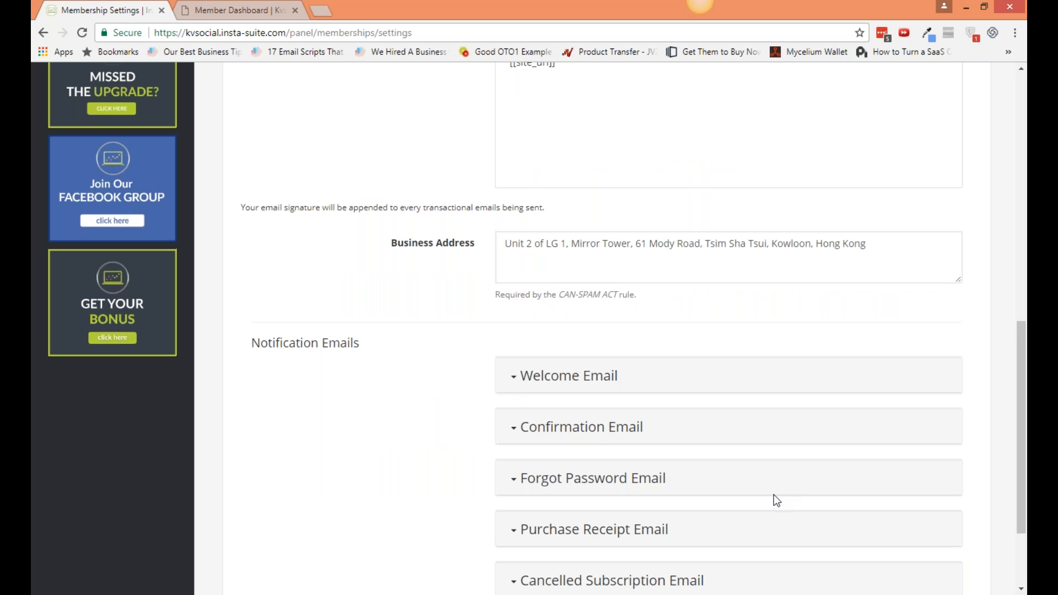
{"action": "scroll", "coordinate": [777, 501], "scroll_direction": "up", "scroll_amount": 10}
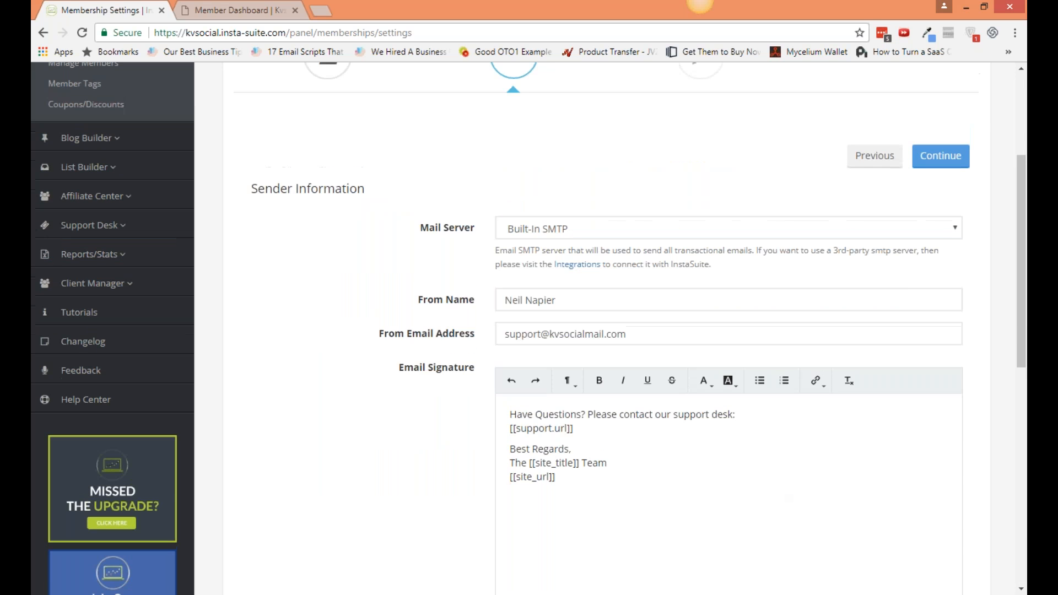
{"action": "scroll", "coordinate": [501, 249], "scroll_direction": "up", "scroll_amount": 1}
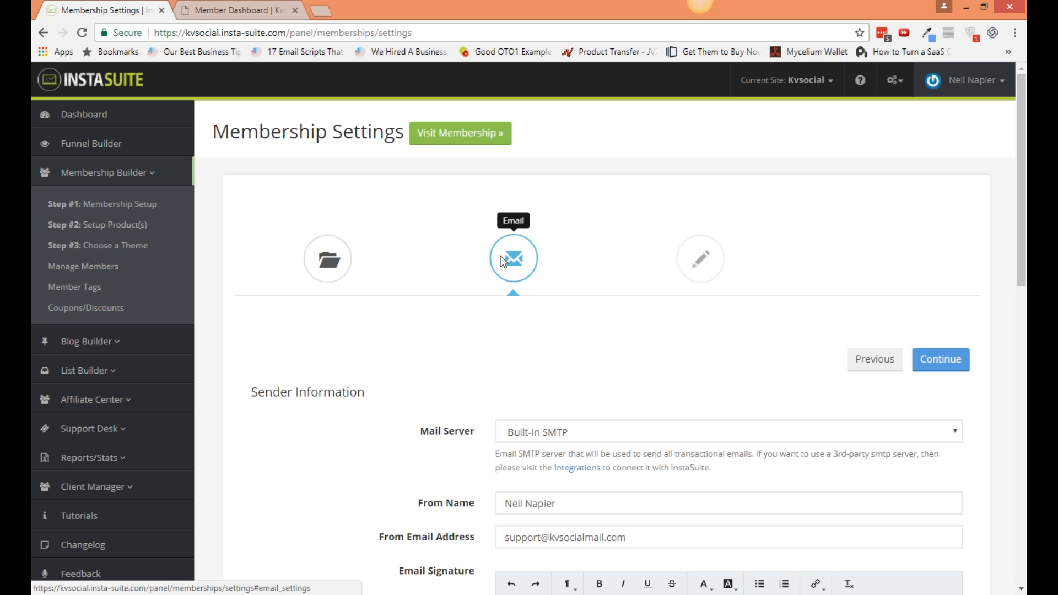
Examine the available Mail Server choices and the Sender Information section, keeping Built-In SMTP.
{"action": "left_click", "coordinate": [538, 433]}
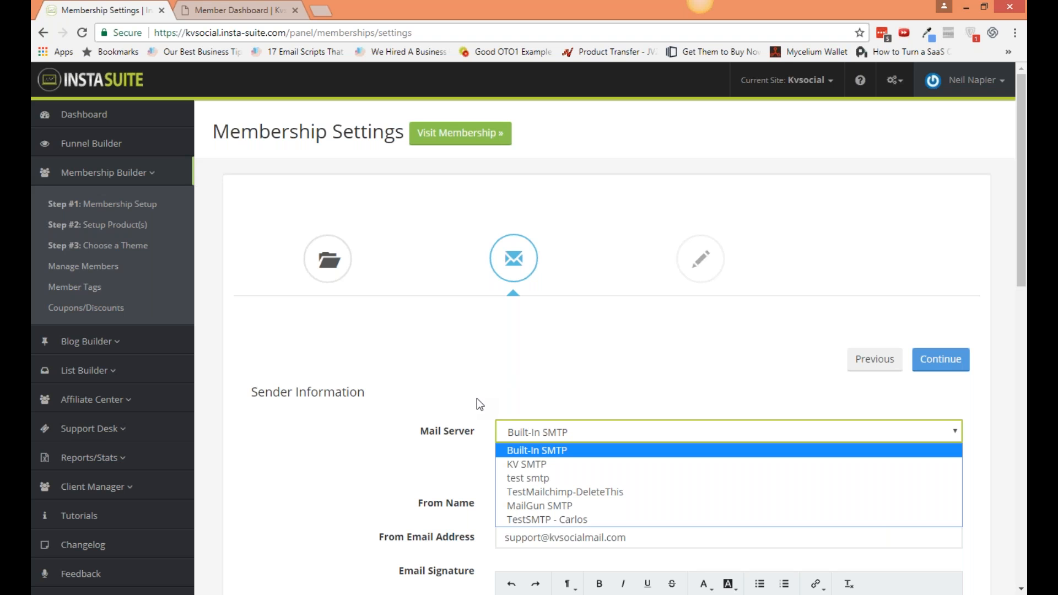
{"action": "left_click", "coordinate": [525, 409]}
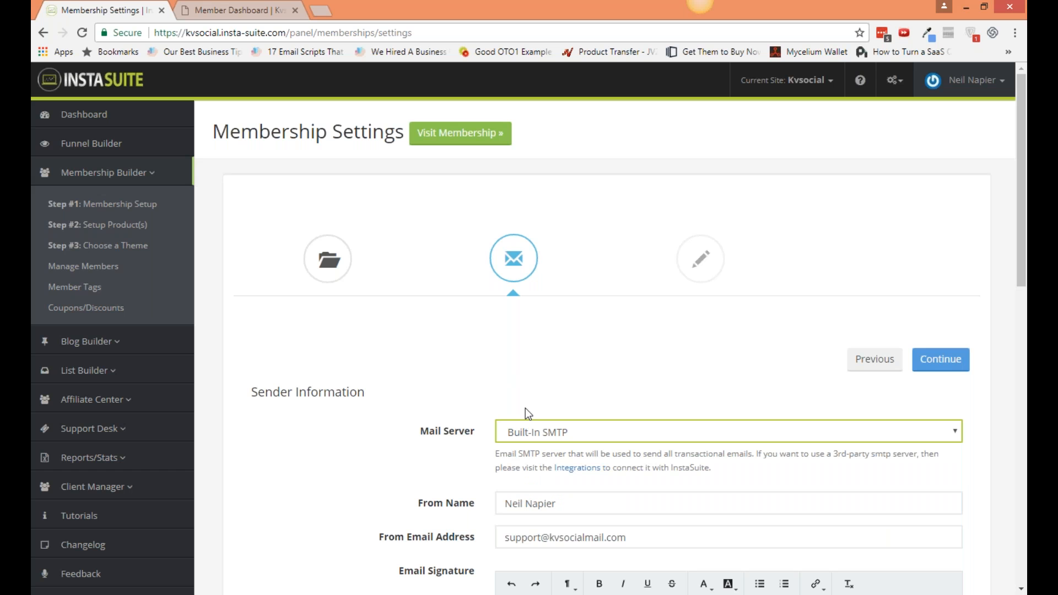
{"action": "left_click", "coordinate": [524, 408]}
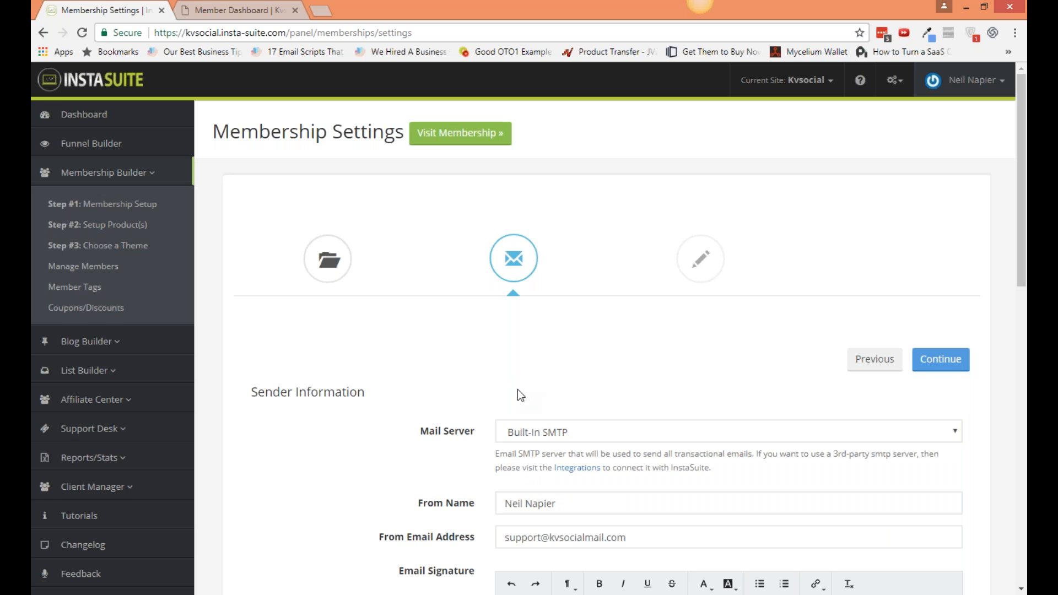
{"action": "scroll", "coordinate": [528, 331], "scroll_direction": "down", "scroll_amount": 1}
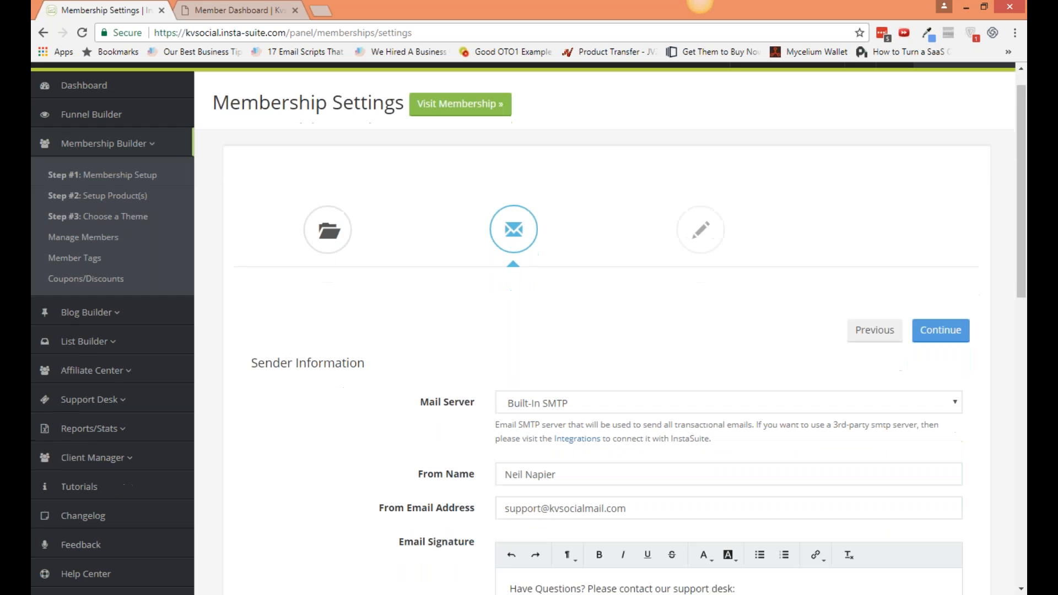
{"action": "scroll", "coordinate": [528, 331], "scroll_direction": "down", "scroll_amount": 3}
{"action": "scroll", "coordinate": [481, 303], "scroll_direction": "down", "scroll_amount": 4}
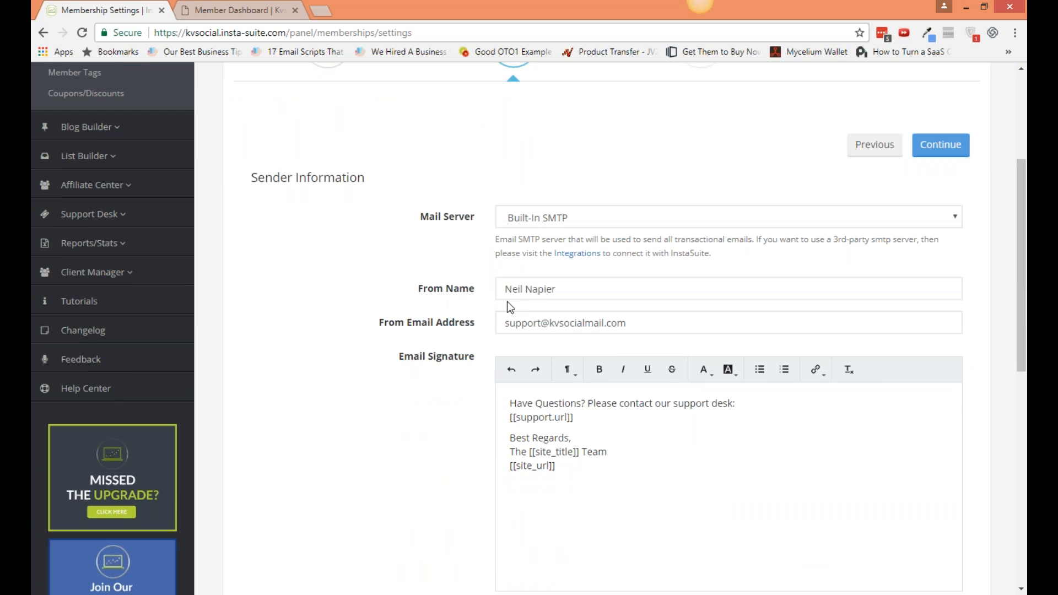
{"action": "scroll", "coordinate": [507, 302], "scroll_direction": "up", "scroll_amount": 3}
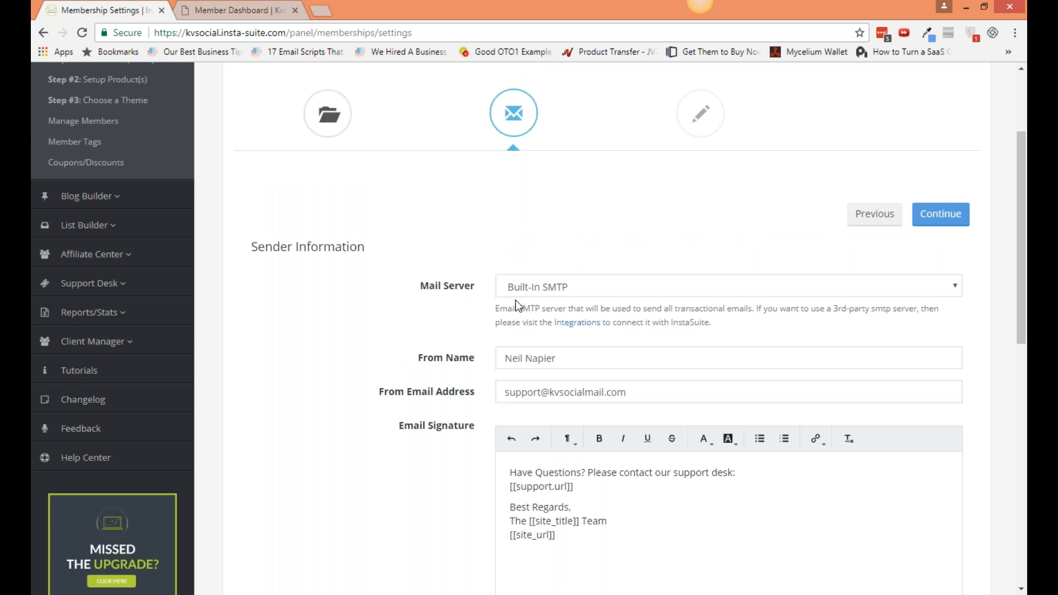
{"action": "scroll", "coordinate": [617, 276], "scroll_direction": "up", "scroll_amount": 3}
{"action": "scroll", "coordinate": [617, 275], "scroll_direction": "up", "scroll_amount": 1}
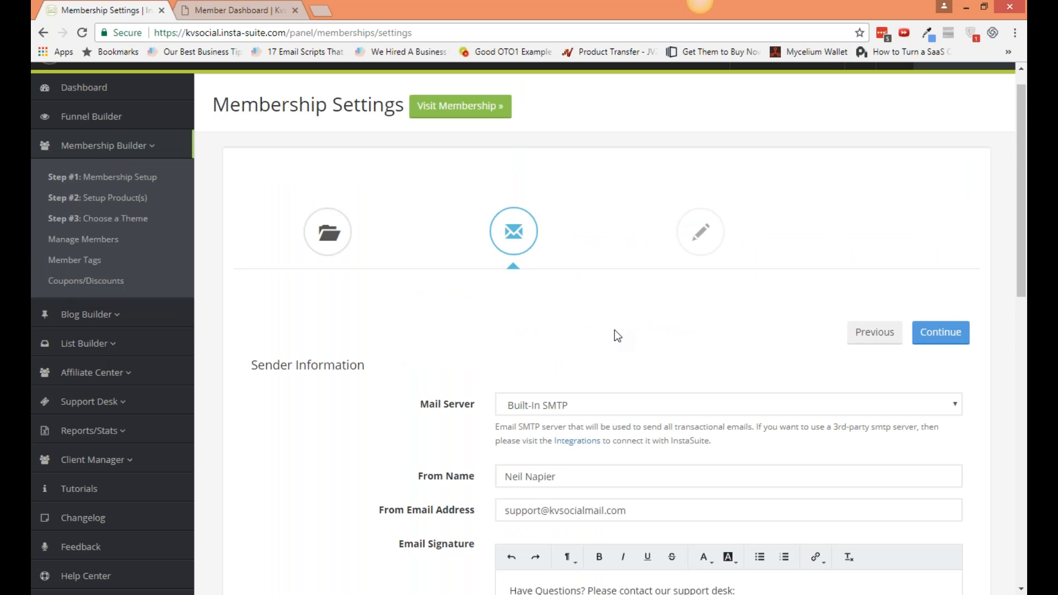
Review the From Name, From Email Address and Email Signature used for the transactional emails.
{"action": "scroll", "coordinate": [614, 331], "scroll_direction": "down", "scroll_amount": 4}
{"action": "triple_click", "coordinate": [660, 330]}
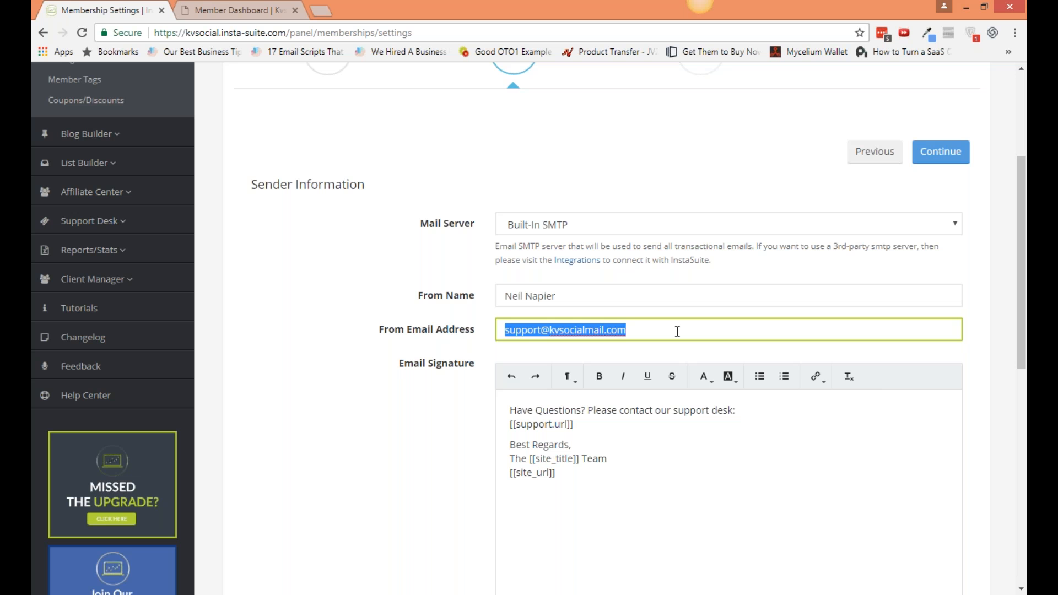
{"action": "left_click", "coordinate": [576, 486]}
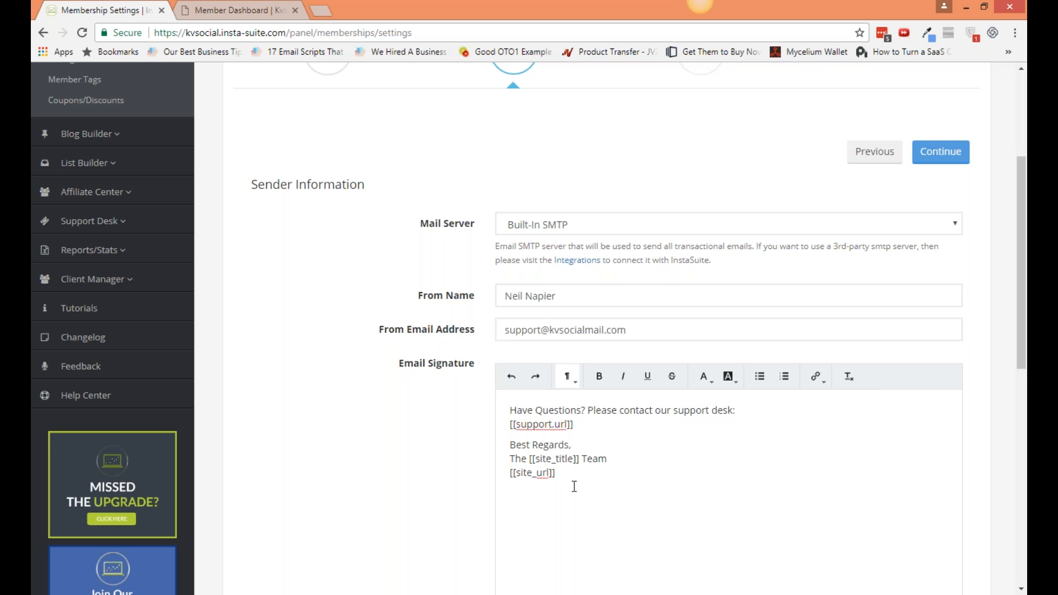
{"action": "scroll", "coordinate": [467, 468], "scroll_direction": "down", "scroll_amount": 1}
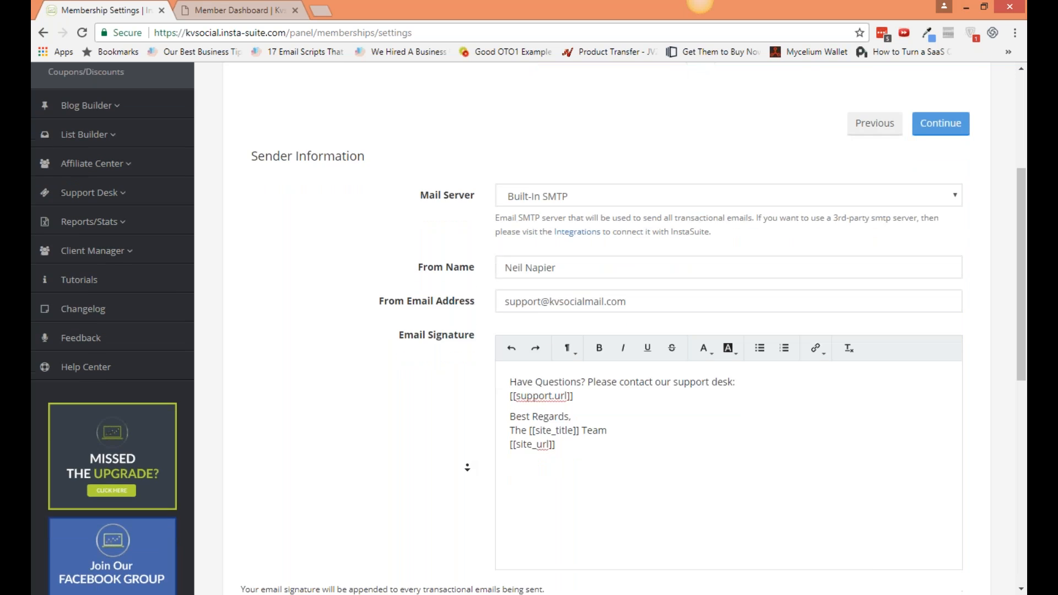
{"action": "scroll", "coordinate": [467, 467], "scroll_direction": "down", "scroll_amount": 1}
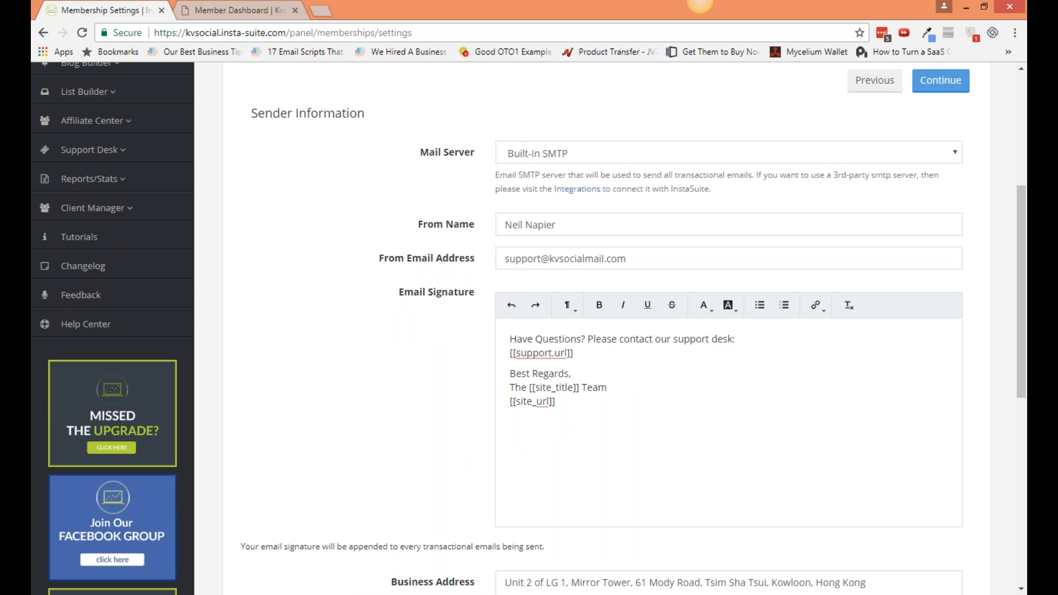
{"action": "scroll", "coordinate": [529, 327], "scroll_direction": "down", "scroll_amount": 1}
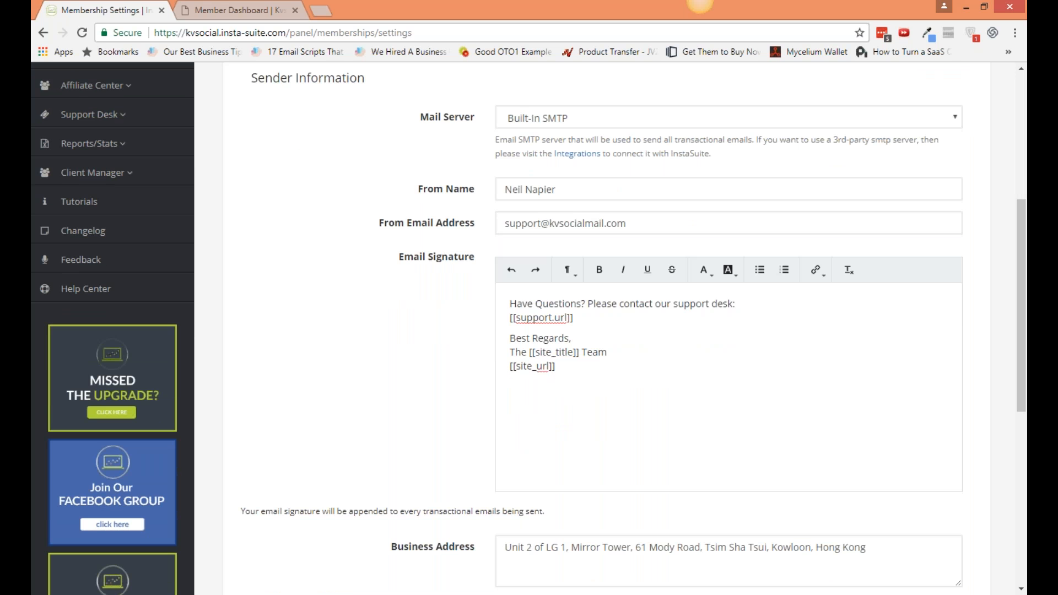
{"action": "left_click", "coordinate": [587, 323]}
{"action": "middle_click", "coordinate": [476, 385]}
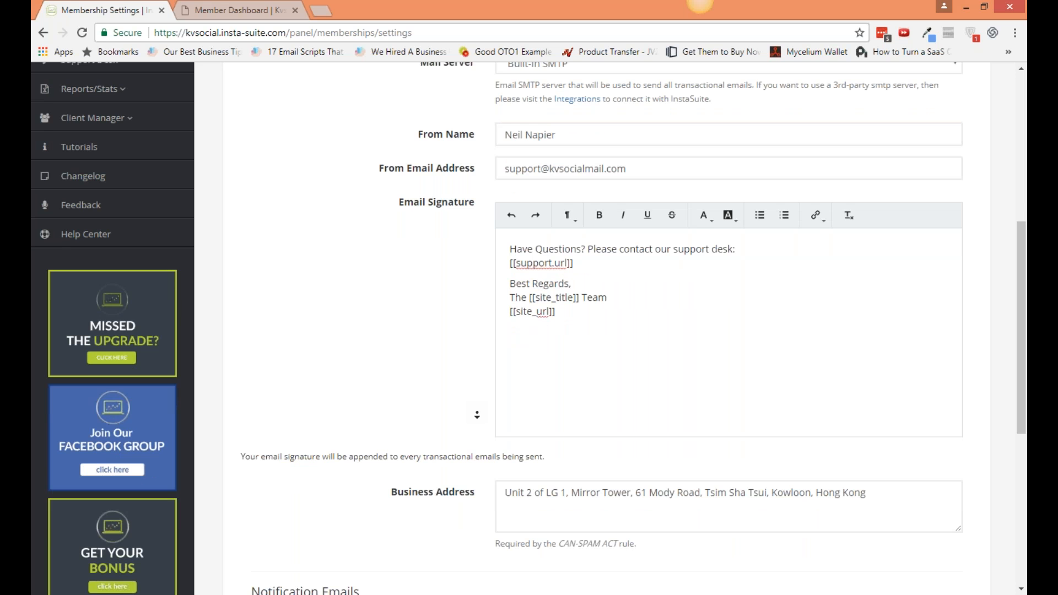
Review the Business Address required by the CAN-SPAM ACT rule and the list of Notification Emails.
{"action": "scroll", "coordinate": [476, 414], "scroll_direction": "down", "scroll_amount": 1}
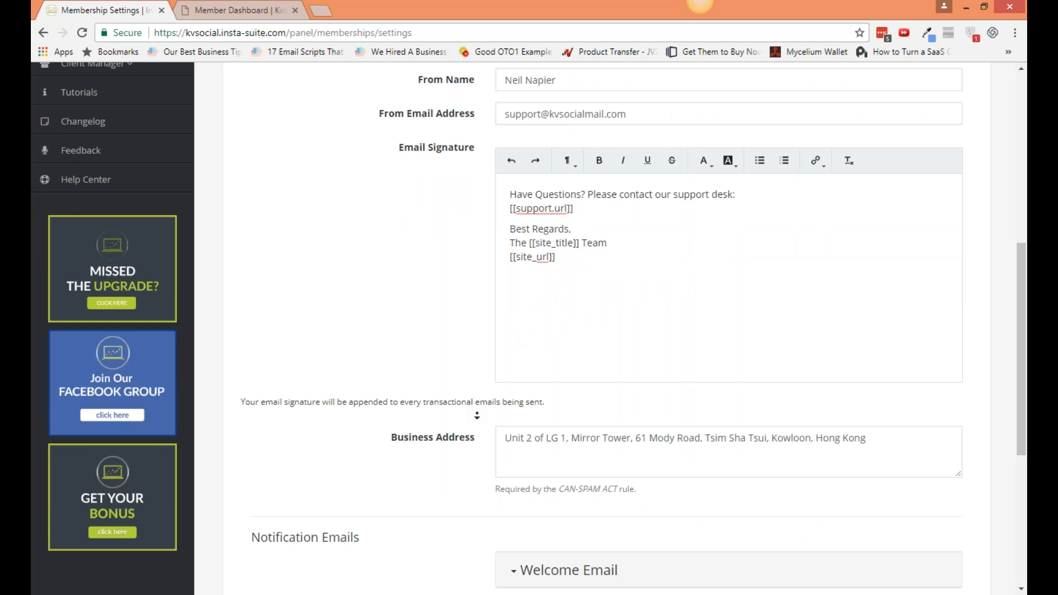
{"action": "scroll", "coordinate": [476, 414], "scroll_direction": "down", "scroll_amount": 1}
{"action": "left_click_drag", "start_coordinate": [507, 362], "coordinate": [854, 361]}
{"action": "left_click", "coordinate": [876, 364]}
{"action": "left_click", "coordinate": [812, 412]}
{"action": "scroll", "coordinate": [808, 445], "scroll_direction": "down", "scroll_amount": 1}
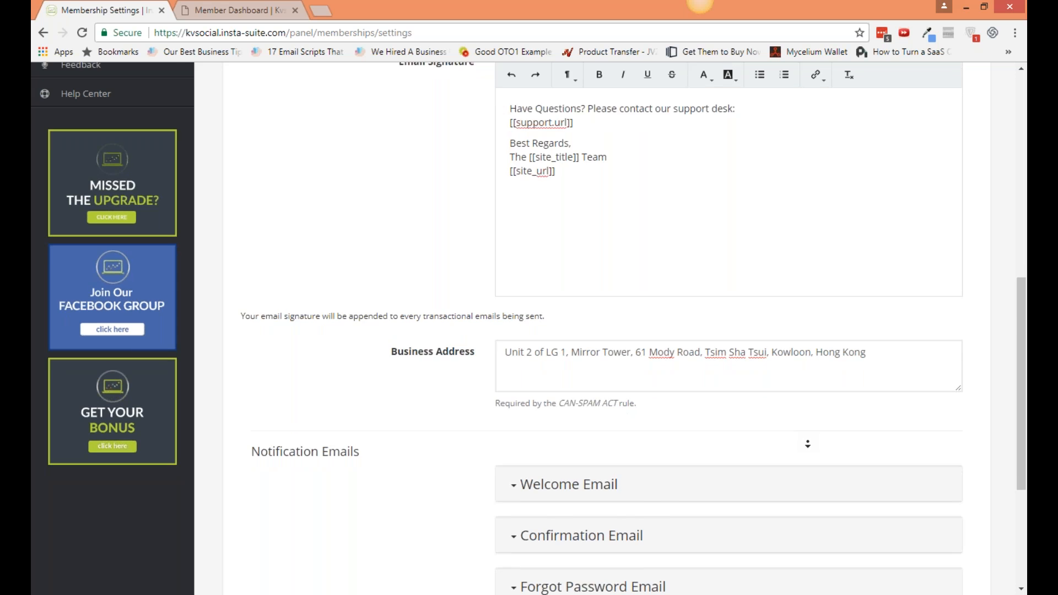
{"action": "scroll", "coordinate": [808, 444], "scroll_direction": "down", "scroll_amount": 4}
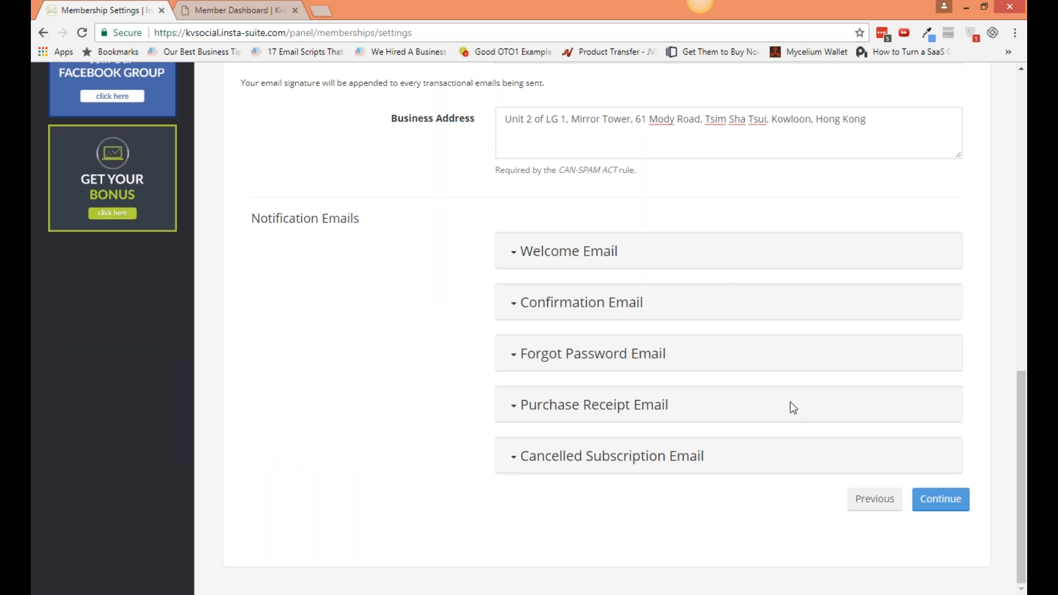
Expand the Welcome Email and examine its subject, message body and link formatting options.
{"action": "left_click", "coordinate": [513, 254]}
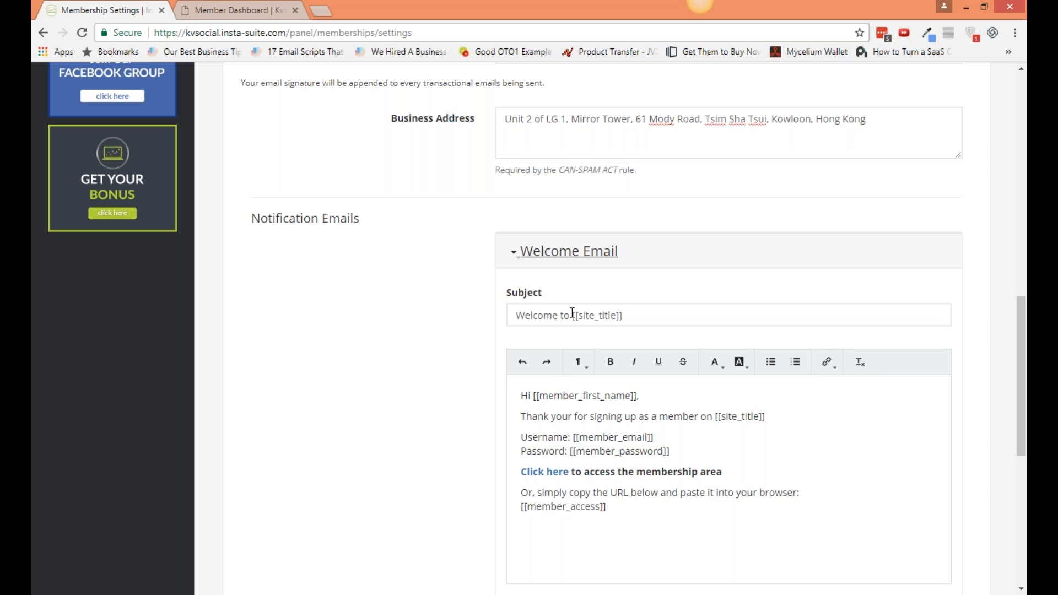
{"action": "left_click", "coordinate": [603, 394]}
{"action": "scroll", "coordinate": [639, 442], "scroll_direction": "down", "scroll_amount": 1}
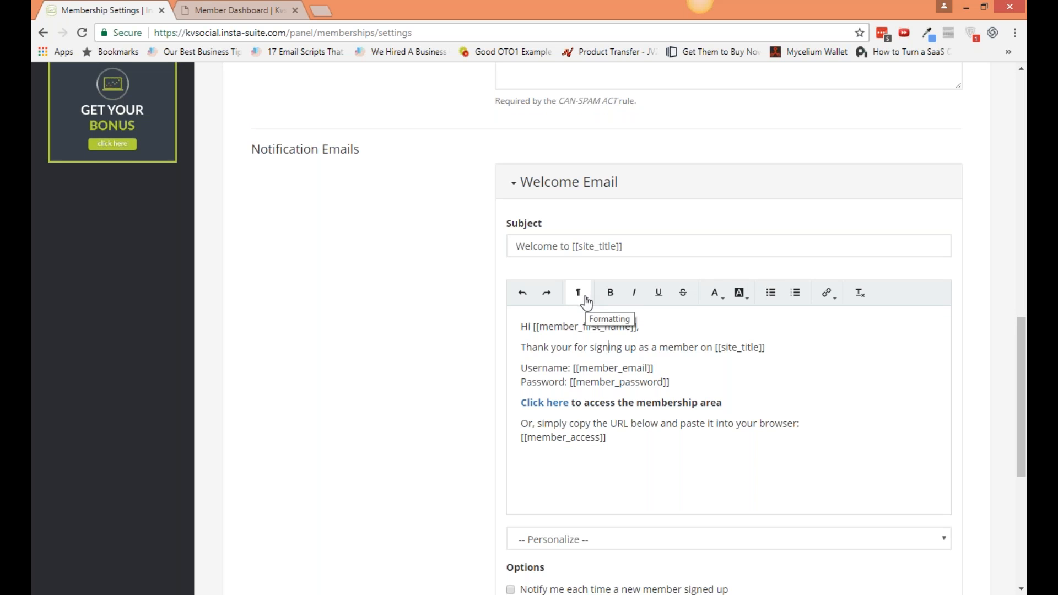
{"action": "left_click", "coordinate": [830, 298]}
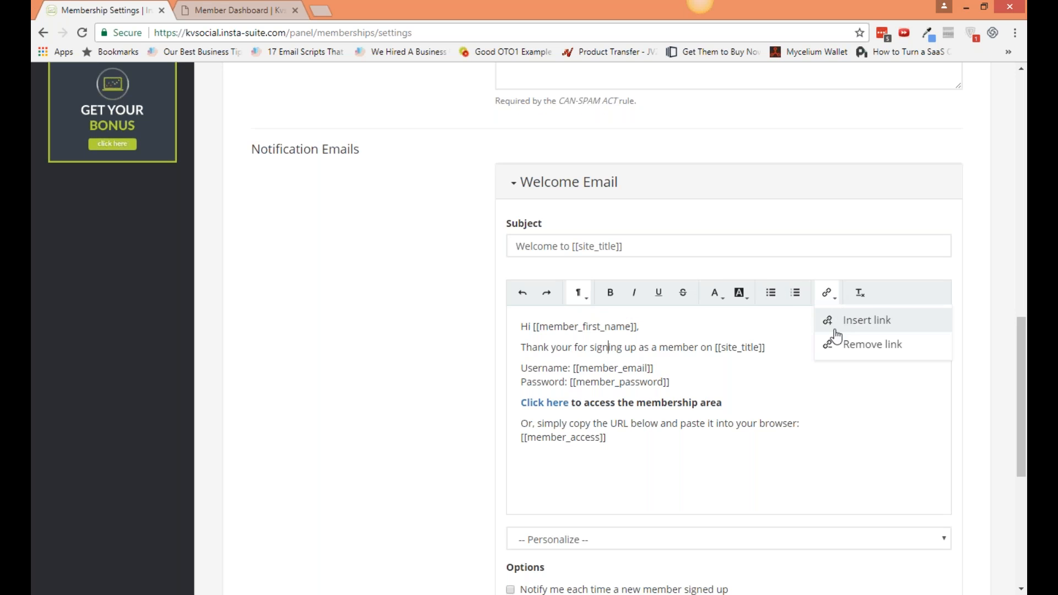
{"action": "left_click", "coordinate": [793, 341]}
{"action": "scroll", "coordinate": [736, 397], "scroll_direction": "down", "scroll_amount": 1}
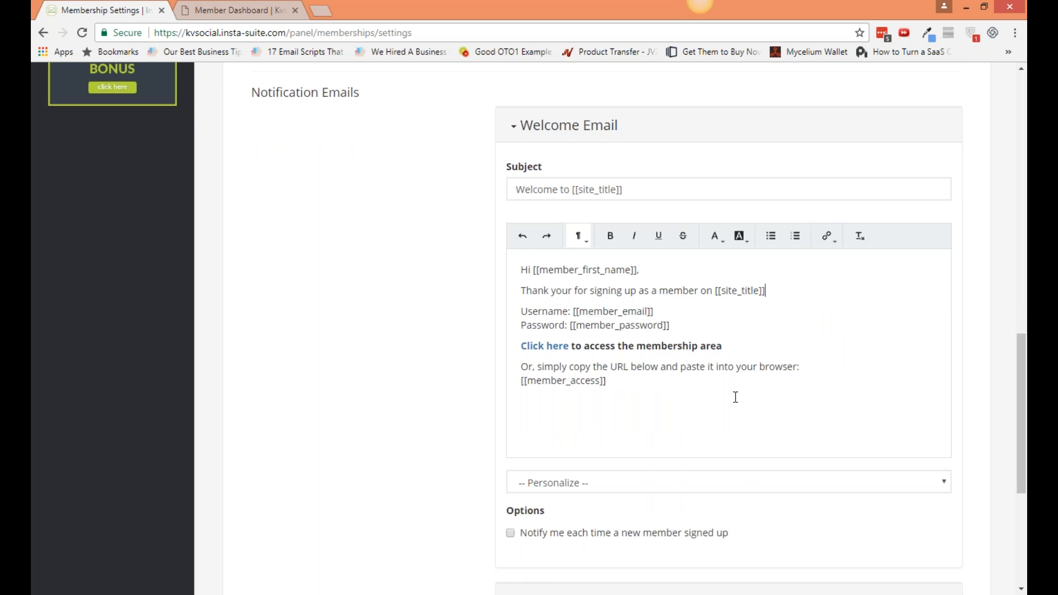
Look through the Personalize fields available for the Welcome Email, and collapse that email's section.
{"action": "scroll", "coordinate": [736, 397], "scroll_direction": "down", "scroll_amount": 2}
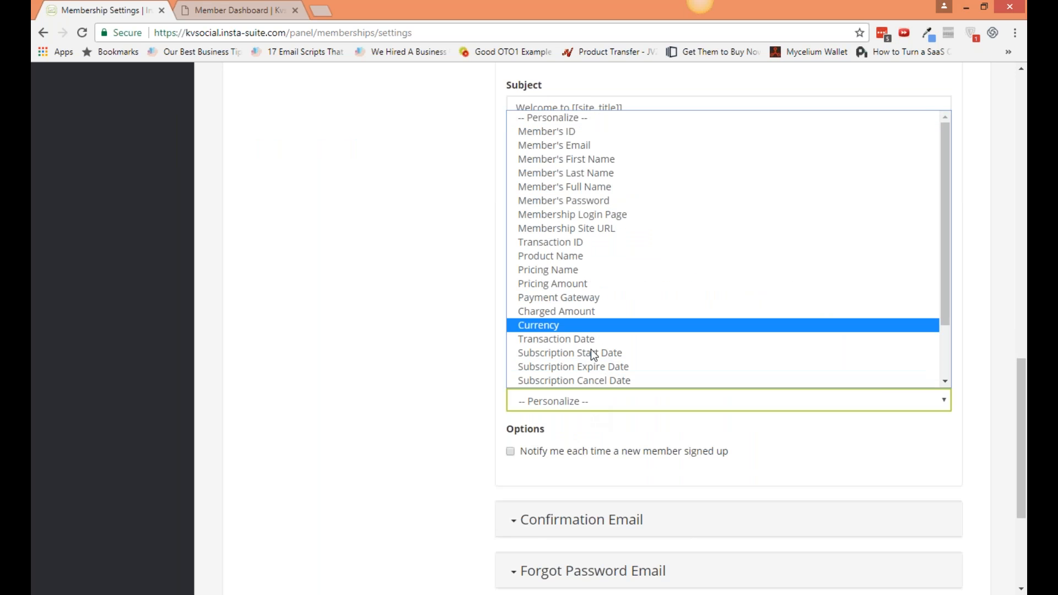
{"action": "scroll", "coordinate": [591, 343], "scroll_direction": "down", "scroll_amount": 3}
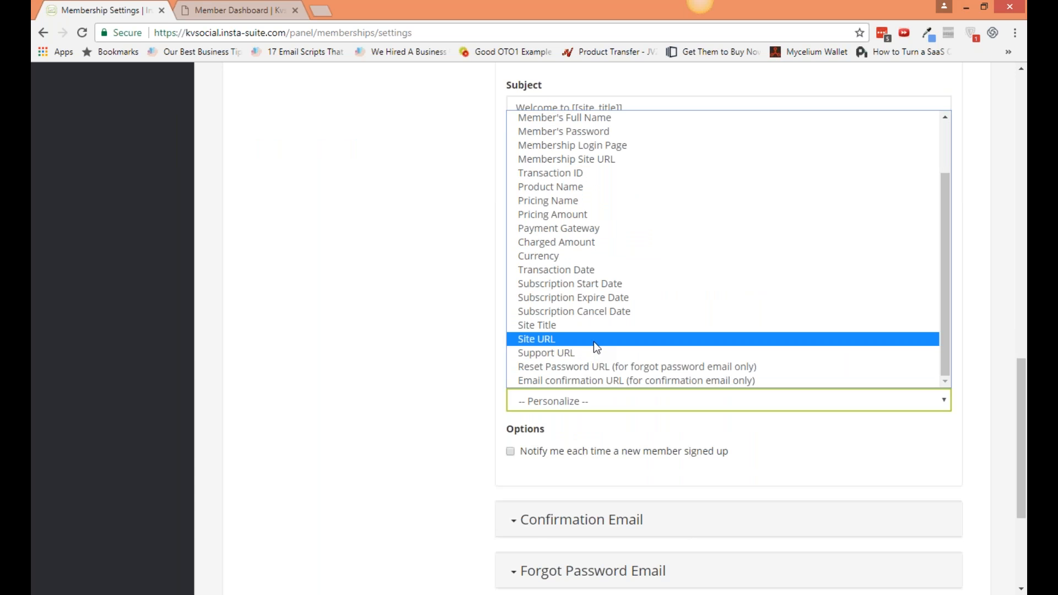
{"action": "left_click", "coordinate": [481, 342]}
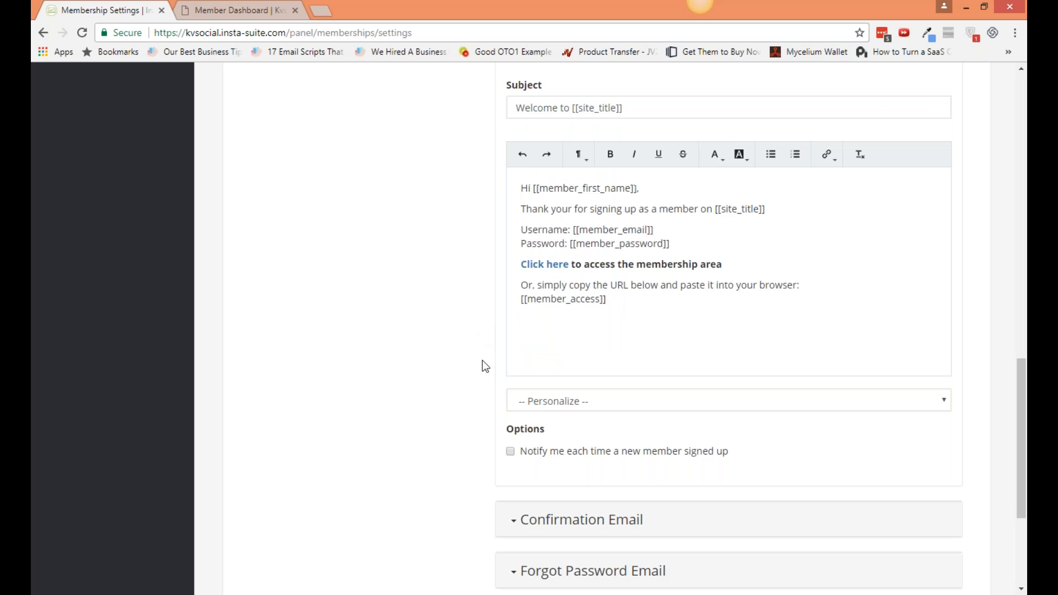
{"action": "scroll", "coordinate": [482, 365], "scroll_direction": "up", "scroll_amount": 1}
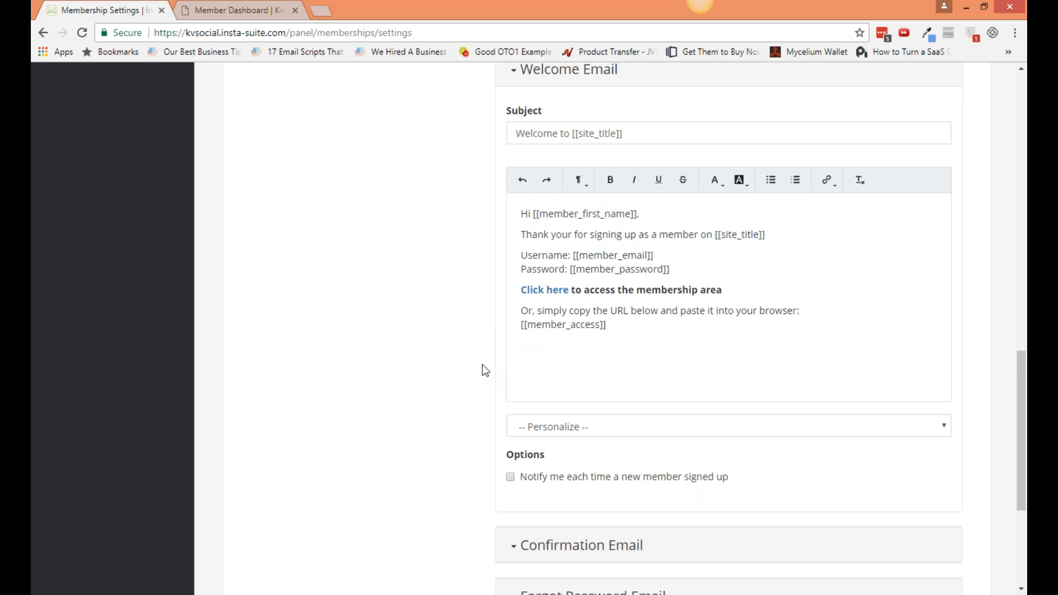
{"action": "scroll", "coordinate": [481, 365], "scroll_direction": "up", "scroll_amount": 2}
{"action": "left_click", "coordinate": [530, 183]}
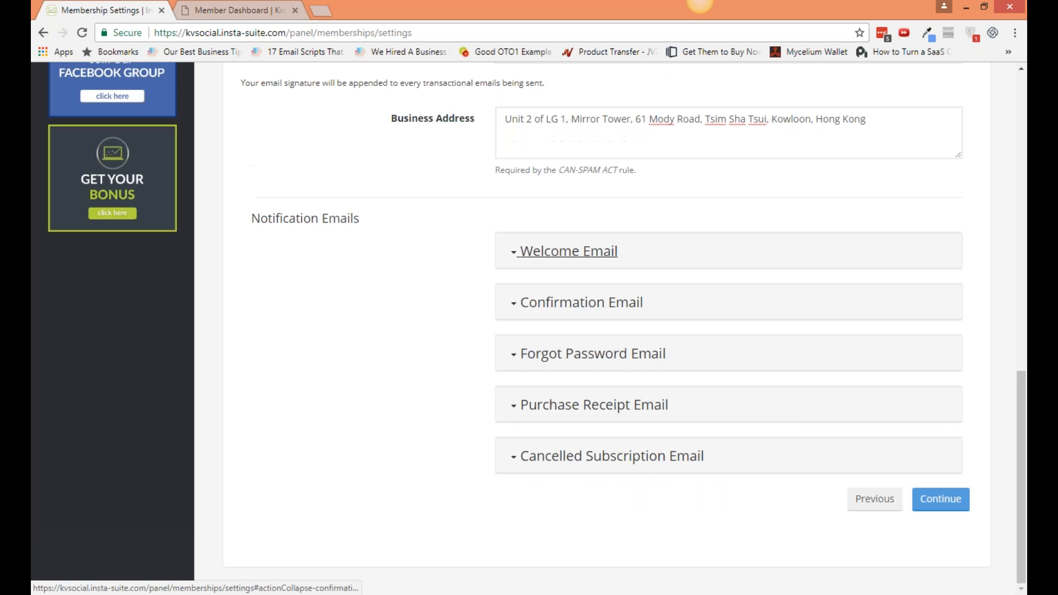
Check the Confirmation Email and Forgot Password Email one after the other, and expand the Purchase Receipt Email.
{"action": "left_click", "coordinate": [517, 305]}
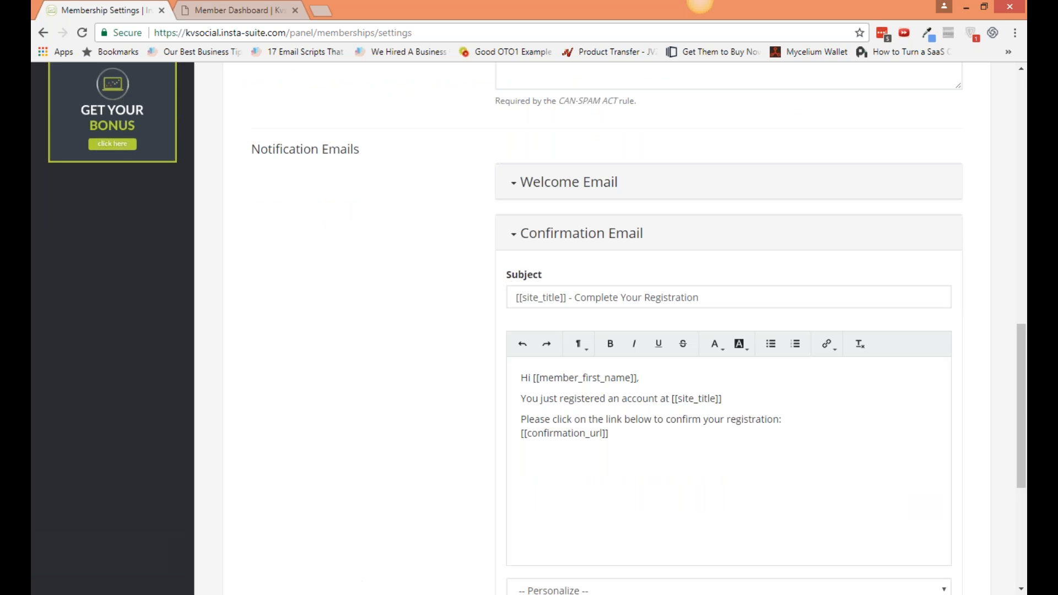
{"action": "left_click", "coordinate": [513, 238]}
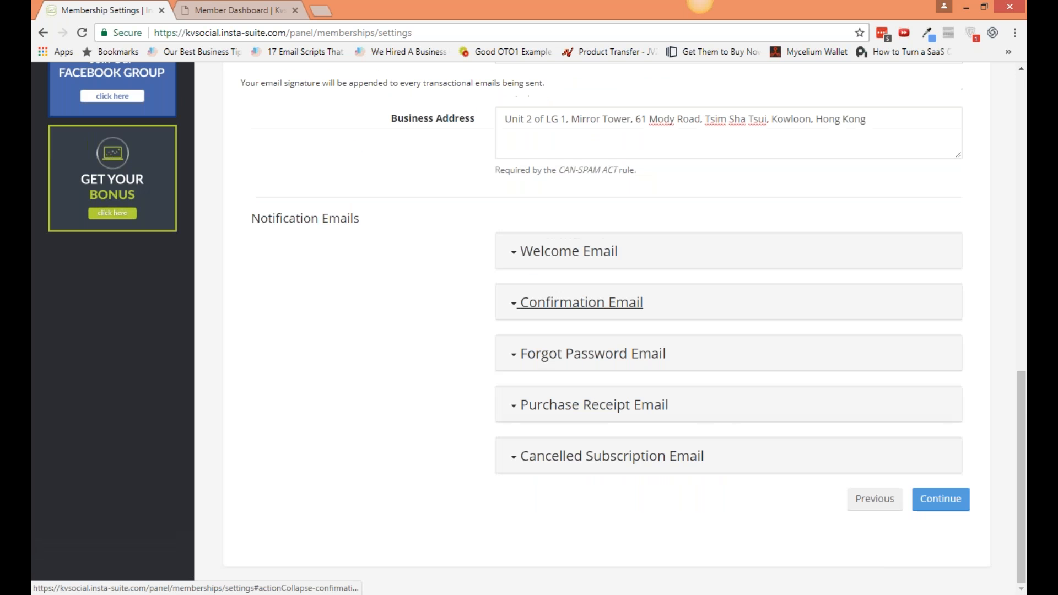
{"action": "left_click", "coordinate": [514, 356]}
{"action": "left_click", "coordinate": [514, 286]}
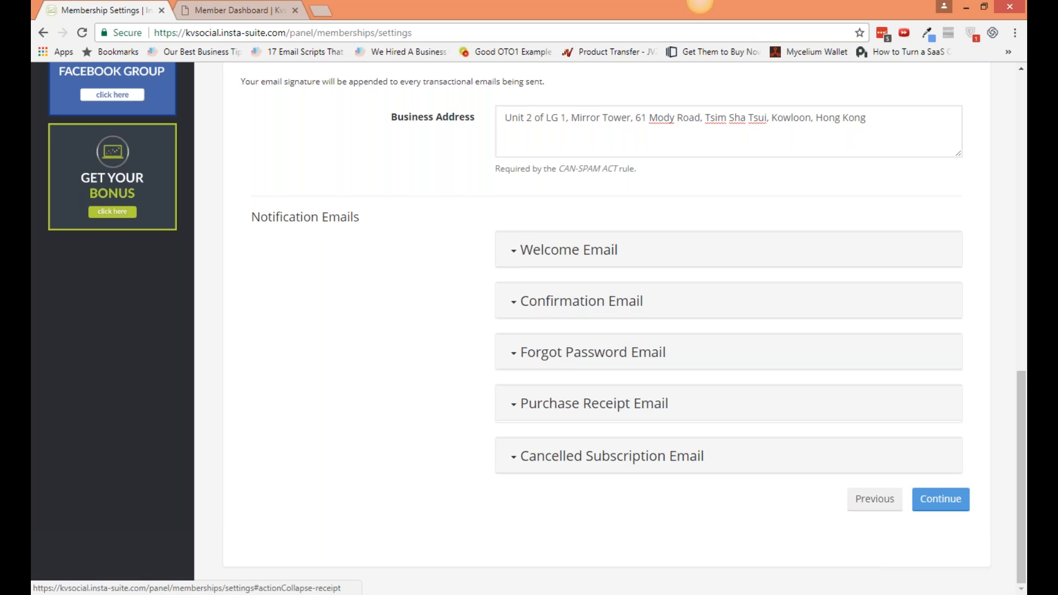
{"action": "left_click", "coordinate": [514, 403]}
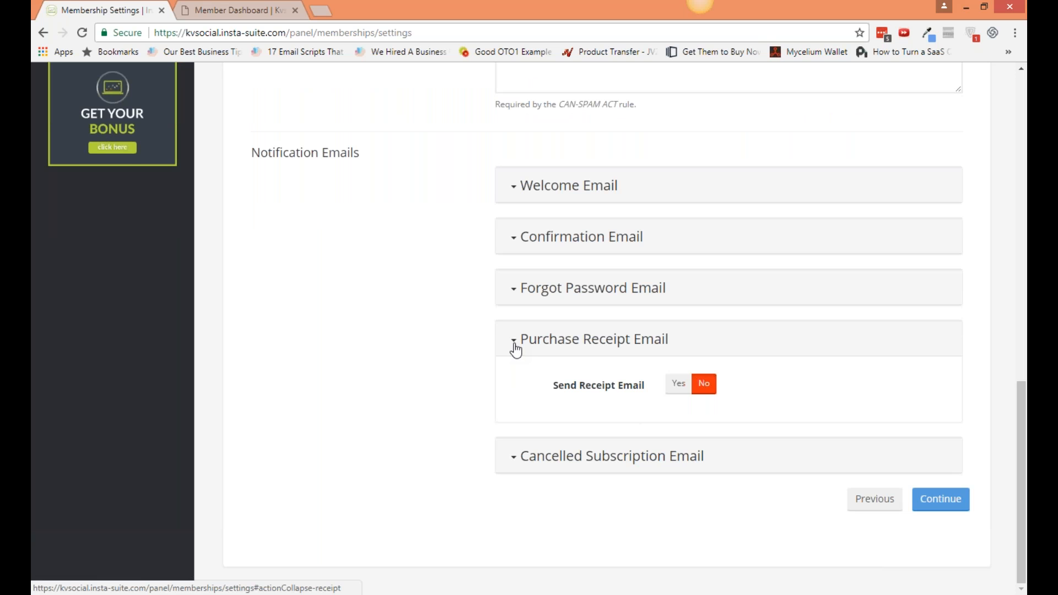
Collapse the Purchase Receipt Email section and expand Cancelled Subscription Email to check its send option.
{"action": "left_click", "coordinate": [515, 348]}
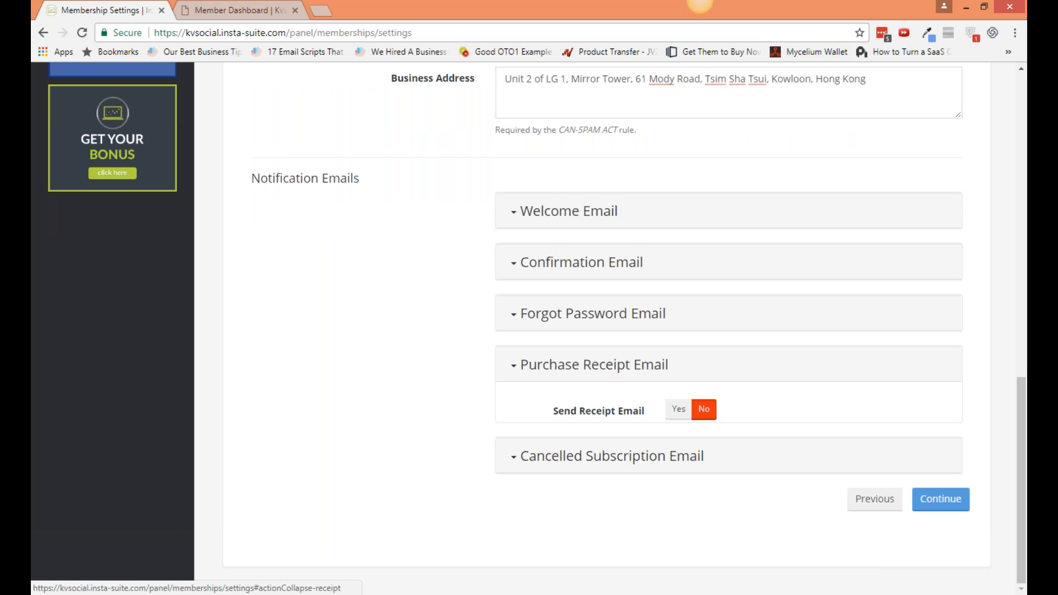
{"action": "left_click", "coordinate": [516, 457]}
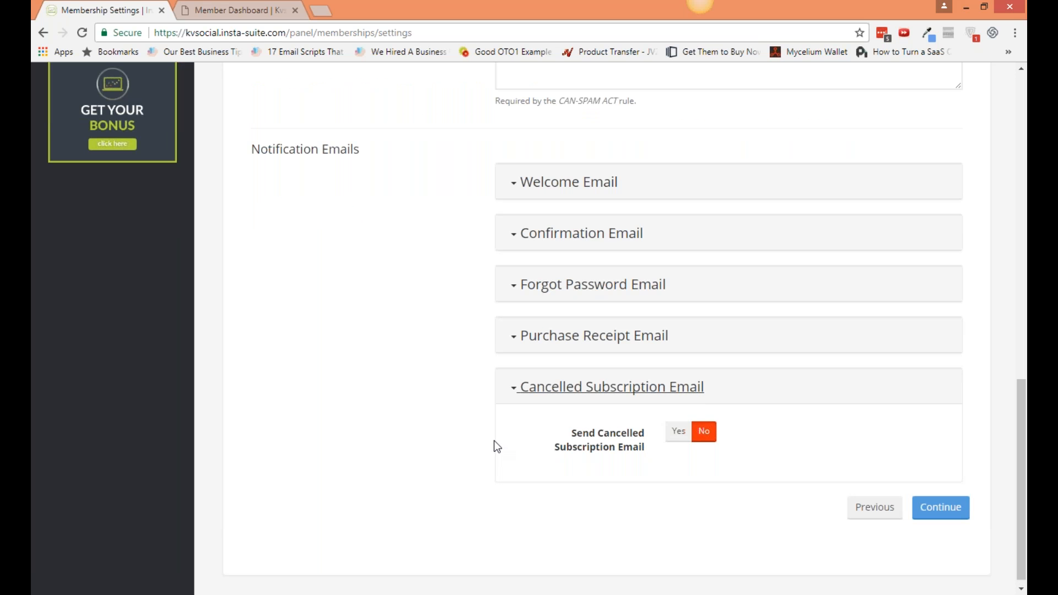
{"action": "scroll", "coordinate": [498, 447], "scroll_direction": "up", "scroll_amount": 1}
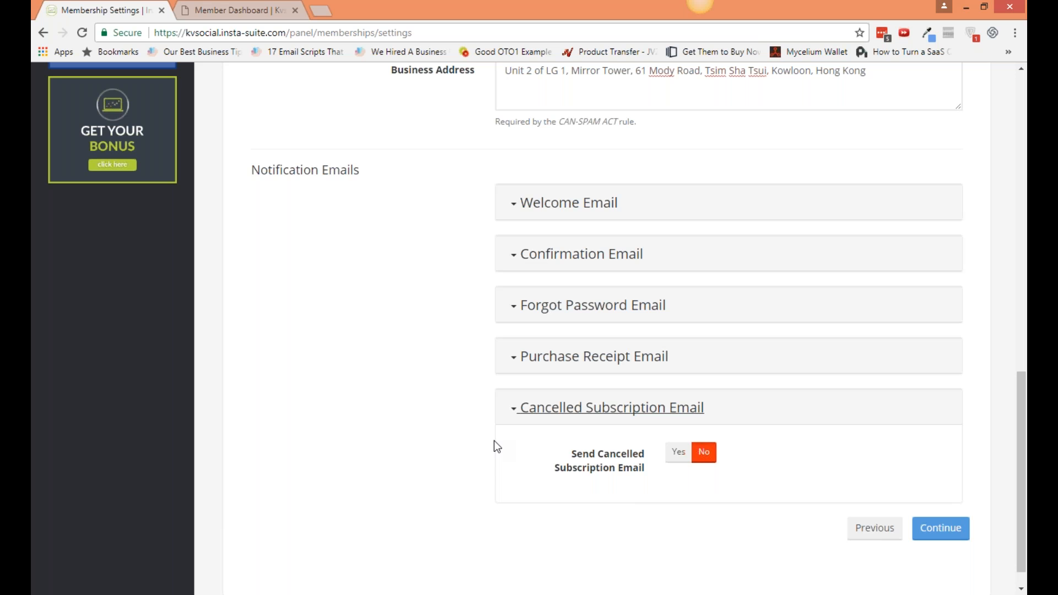
Recheck the Sender Information and email signature, and briefly expand the Welcome Email to view its content.
{"action": "scroll", "coordinate": [495, 445], "scroll_direction": "up", "scroll_amount": 6}
{"action": "scroll", "coordinate": [495, 445], "scroll_direction": "up", "scroll_amount": 5}
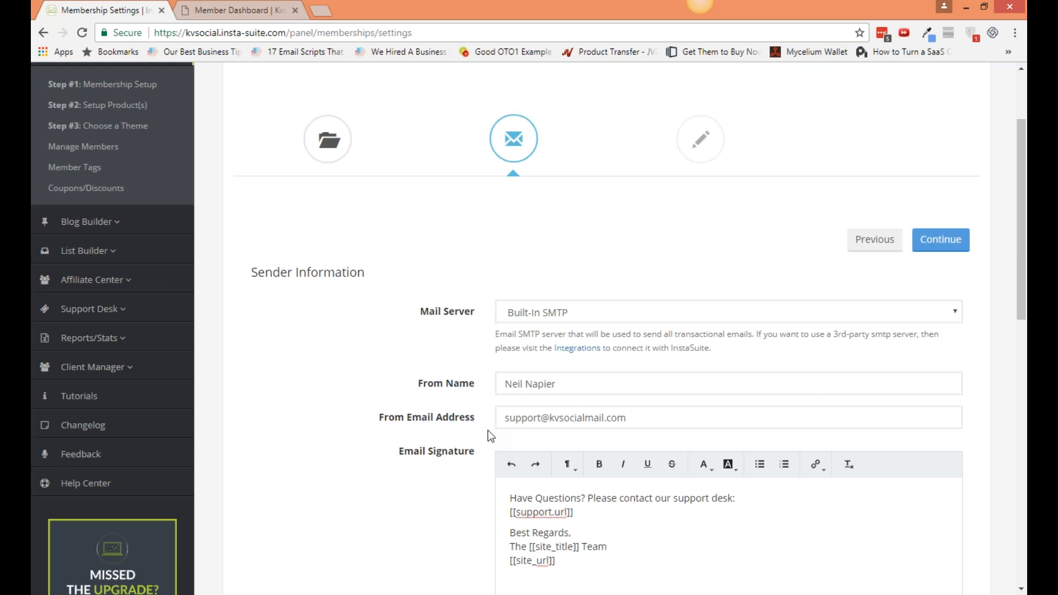
{"action": "scroll", "coordinate": [488, 431], "scroll_direction": "down", "scroll_amount": 1}
{"action": "scroll", "coordinate": [487, 430], "scroll_direction": "down", "scroll_amount": 5}
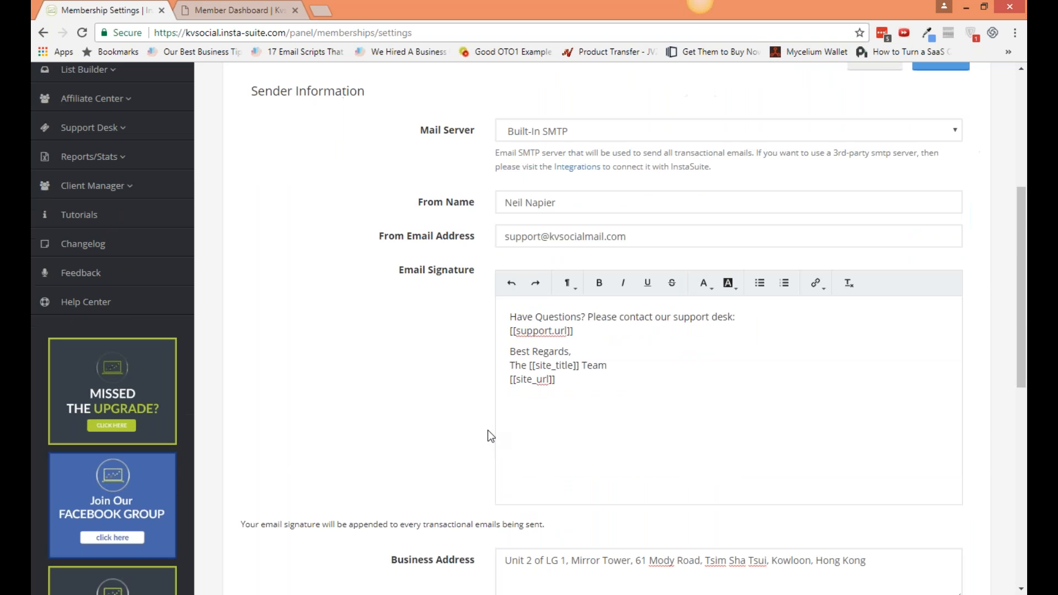
{"action": "scroll", "coordinate": [531, 285], "scroll_direction": "down", "scroll_amount": 8}
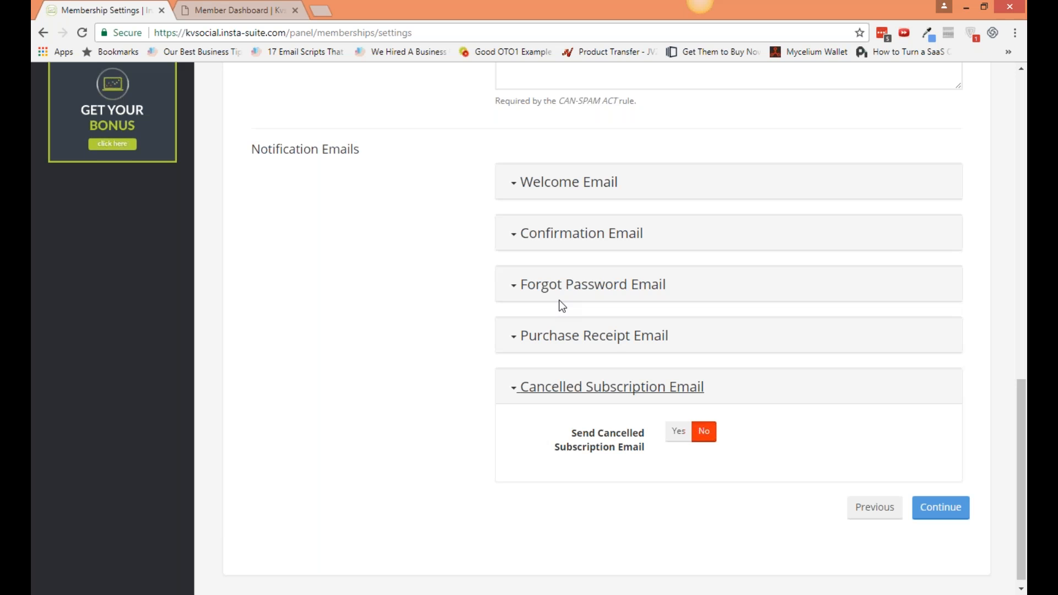
{"action": "left_click", "coordinate": [515, 190]}
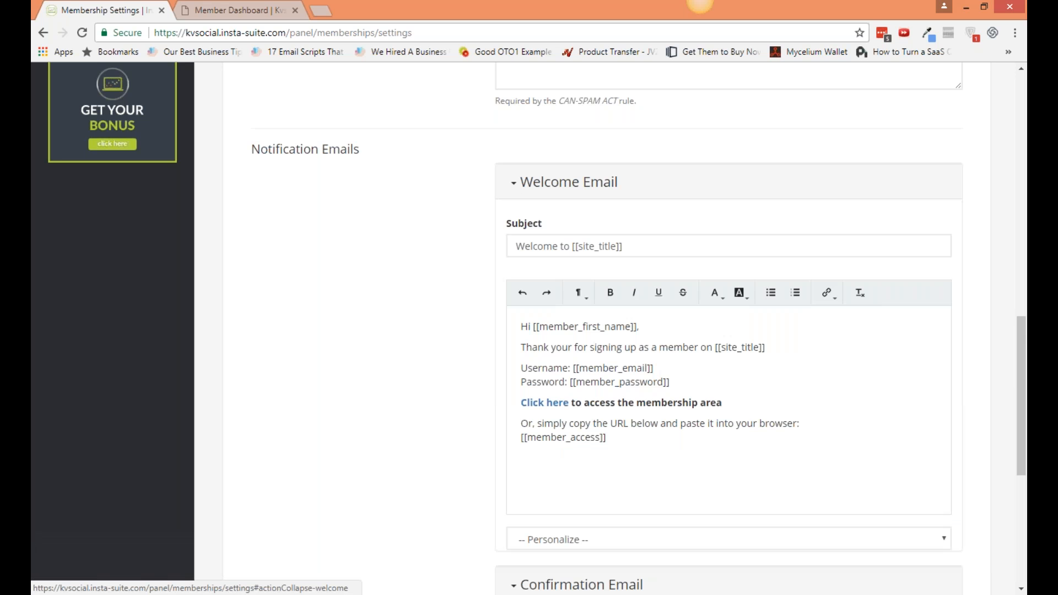
{"action": "left_click", "coordinate": [515, 194]}
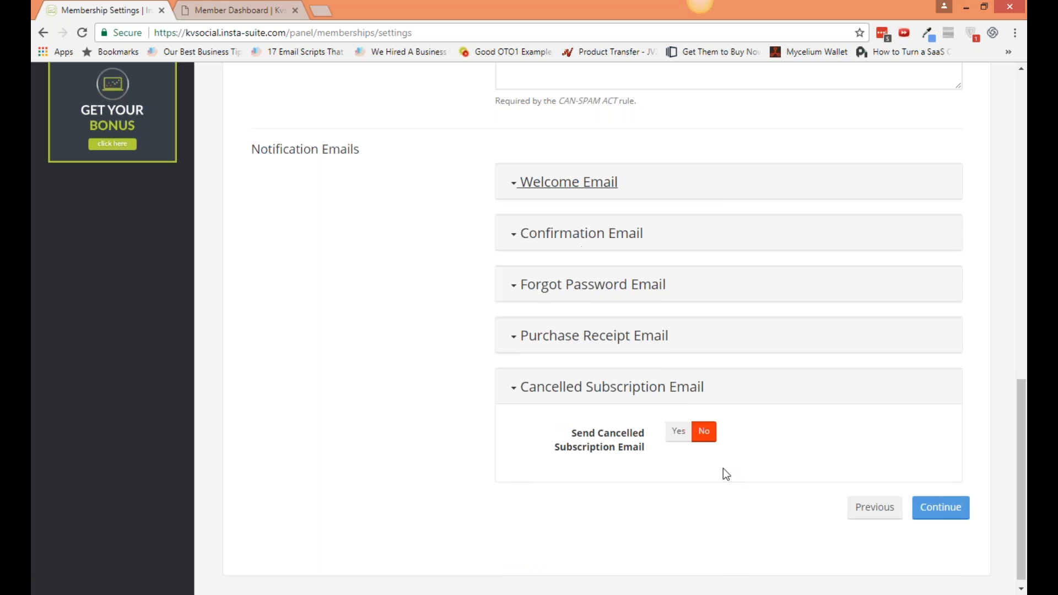
Continue to Form Field Customization and review the existing registration fields and the additional fields on offer.
{"action": "left_click", "coordinate": [941, 509]}
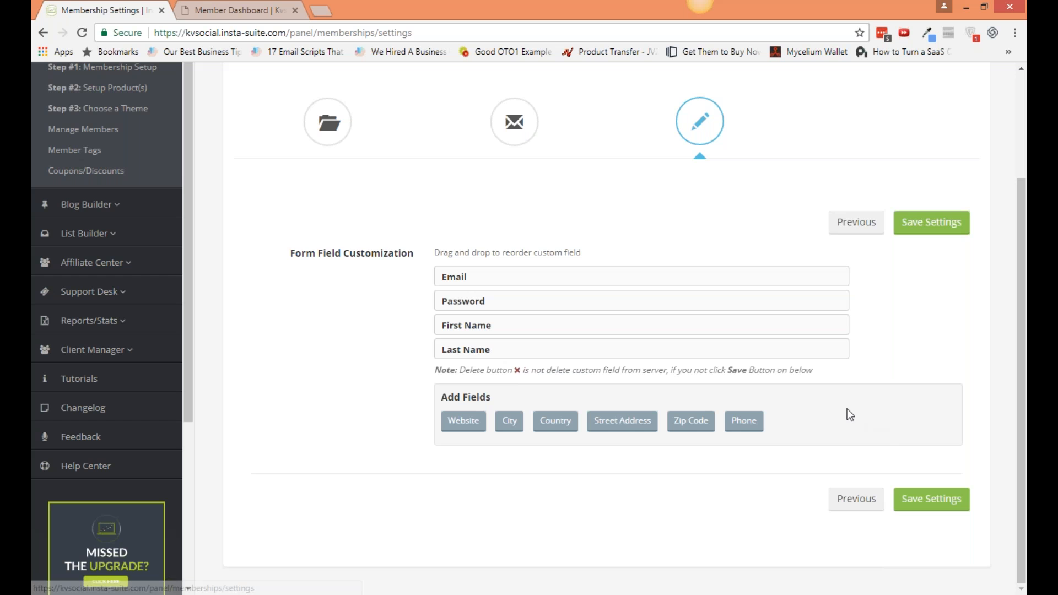
{"action": "scroll", "coordinate": [821, 480], "scroll_direction": "up", "scroll_amount": 1}
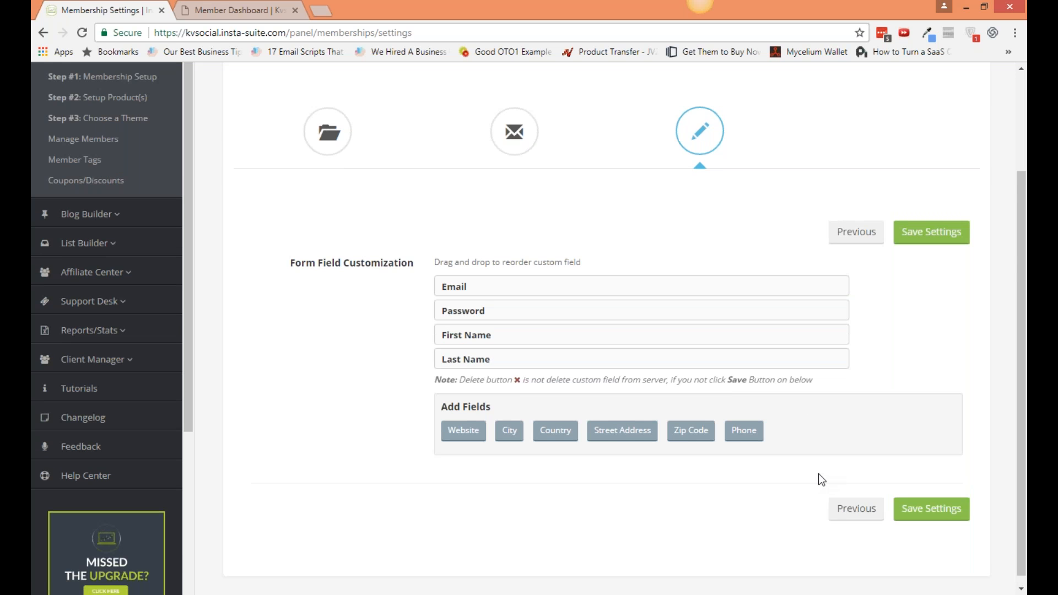
{"action": "scroll", "coordinate": [819, 474], "scroll_direction": "up", "scroll_amount": 3}
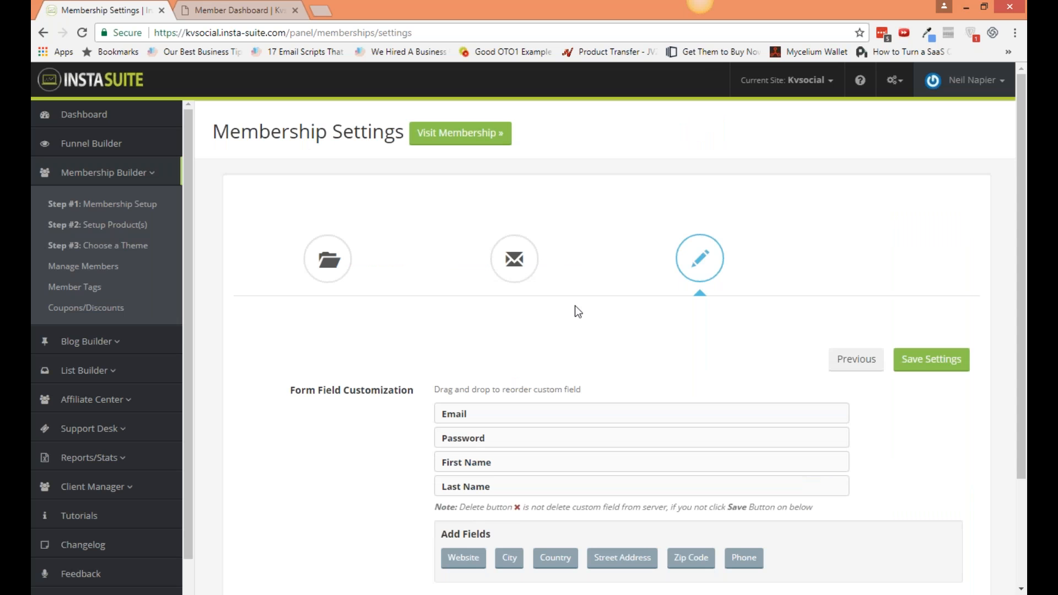
Look over the products on the Member Dashboard page, and return to the Membership Settings page.
{"action": "left_click", "coordinate": [216, 14]}
{"action": "scroll", "coordinate": [471, 243], "scroll_direction": "up", "scroll_amount": 10}
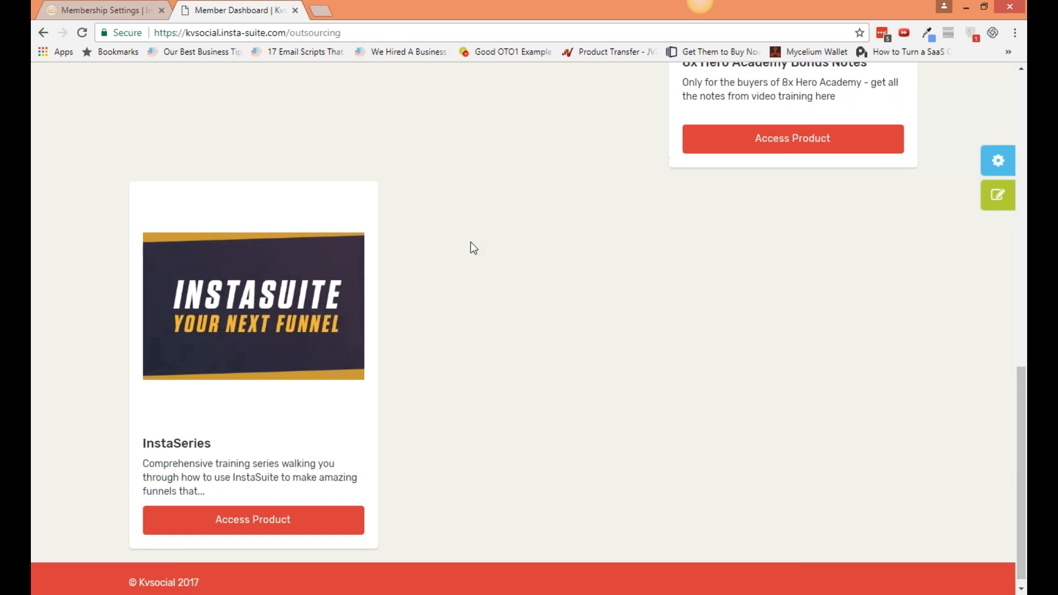
{"action": "scroll", "coordinate": [469, 244], "scroll_direction": "up", "scroll_amount": 1}
{"action": "scroll", "coordinate": [468, 243], "scroll_direction": "up", "scroll_amount": 1}
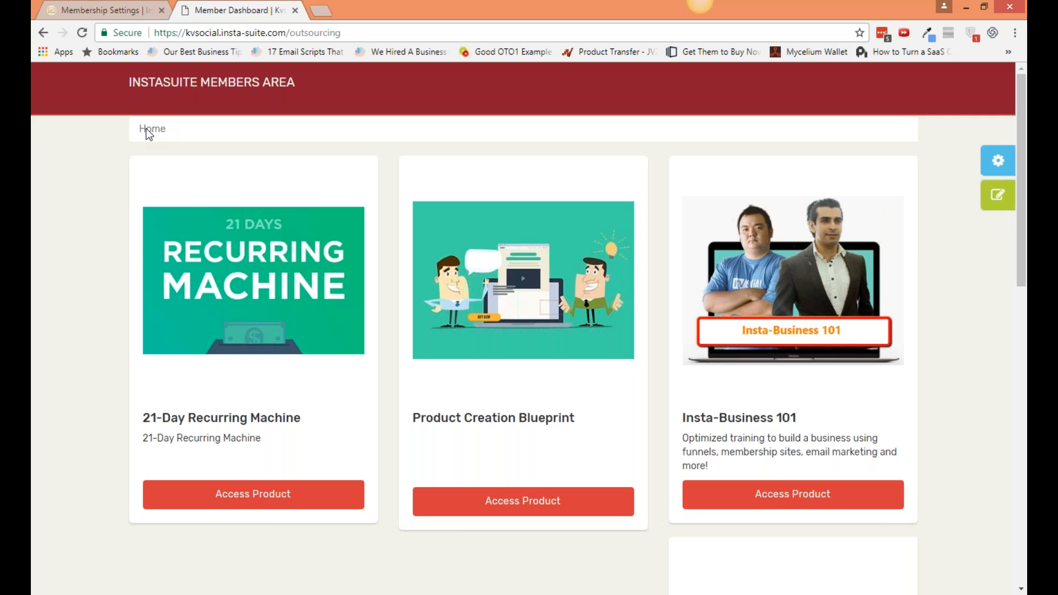
{"action": "left_click", "coordinate": [131, 13]}
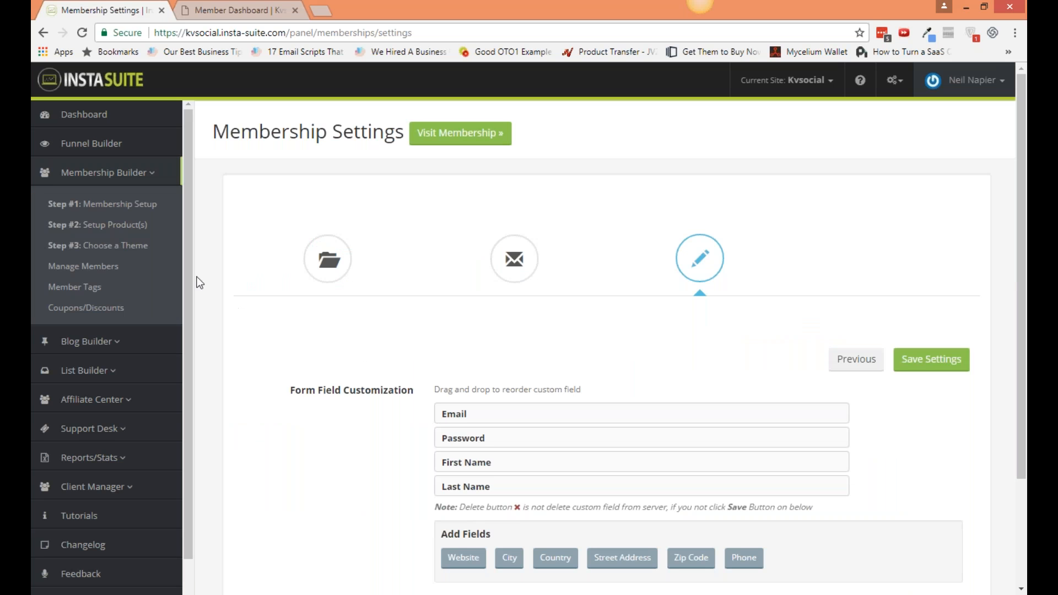
Start a new product under Setup Product(s) and name it "Membership Takeoff".
{"action": "left_click", "coordinate": [113, 225]}
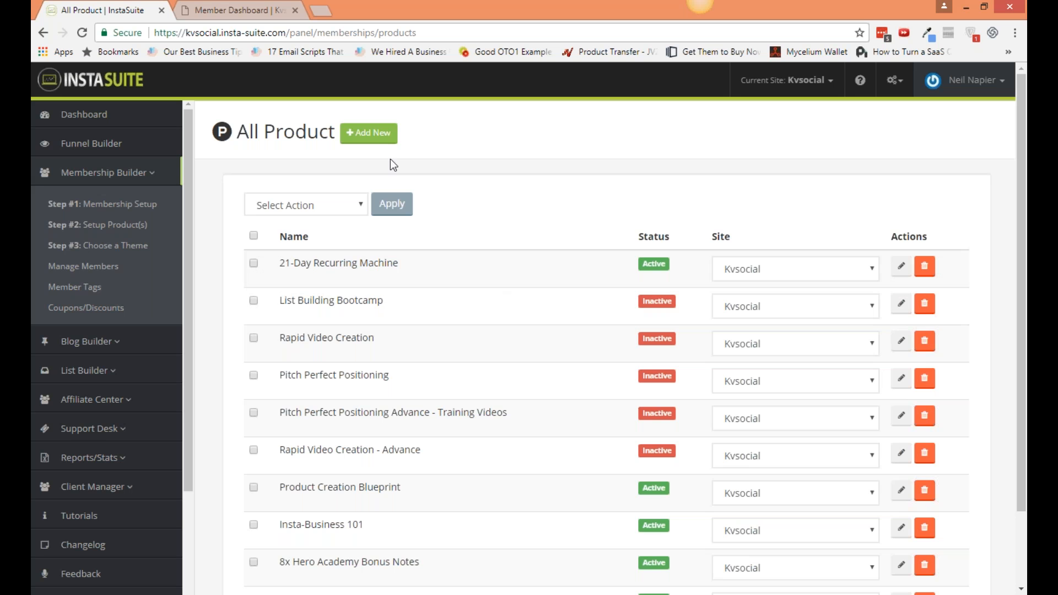
{"action": "left_click", "coordinate": [368, 133]}
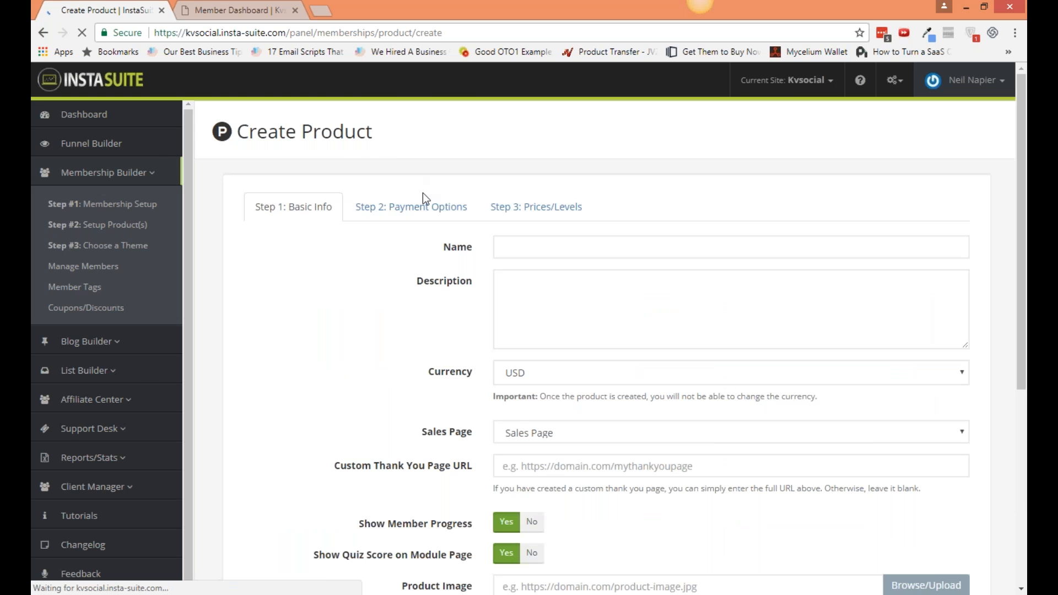
{"action": "left_click", "coordinate": [533, 248]}
{"action": "type", "text": "Membership Takeoff"}
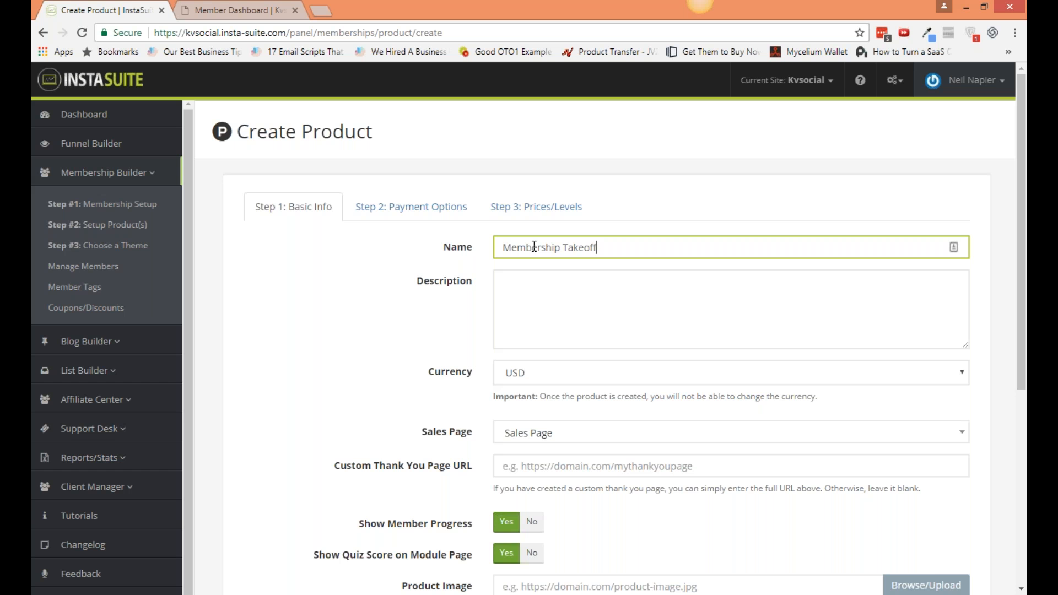
Enter the product description "How to create awesome membership sites quickly!".
{"action": "left_click", "coordinate": [550, 288]}
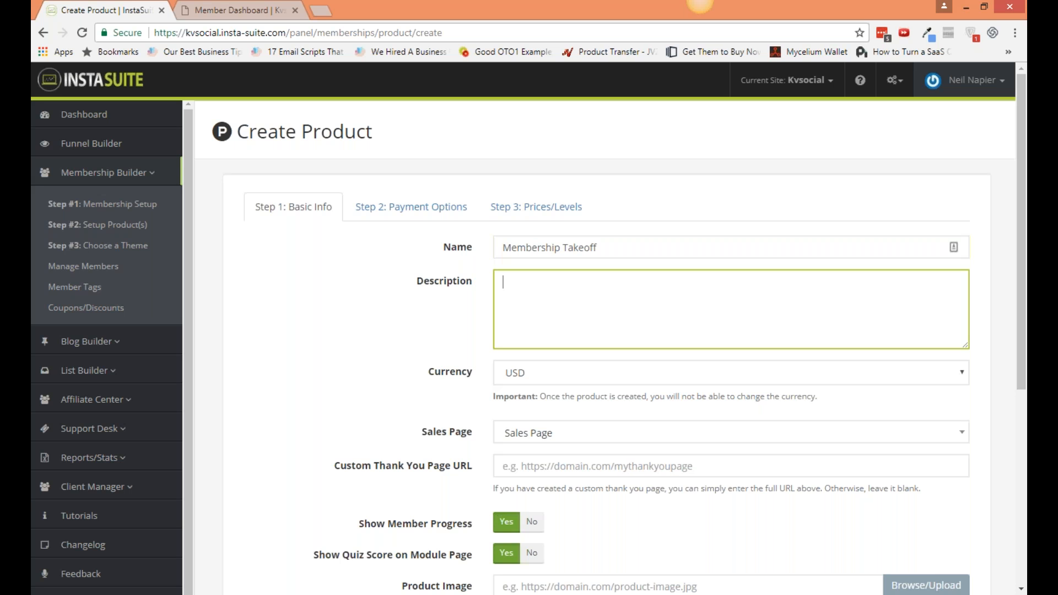
{"action": "type", "text": "H"}
{"action": "type", "text": "ow to create awes"}
{"action": "type", "text": "ome membersh"}
{"action": "type", "text": "ip "}
{"action": "type", "text": "siets eas"}
{"action": "key", "text": "BackSpace"}
{"action": "key", "text": "BackSpace"}
{"action": "key", "text": "BackSpace"}
{"action": "key", "text": "BackSpace"}
{"action": "key", "text": "BackSpace"}
{"action": "key", "text": "BackSpace"}
{"action": "key", "text": "BackSpace"}
{"action": "type", "text": "tes quickly!"}
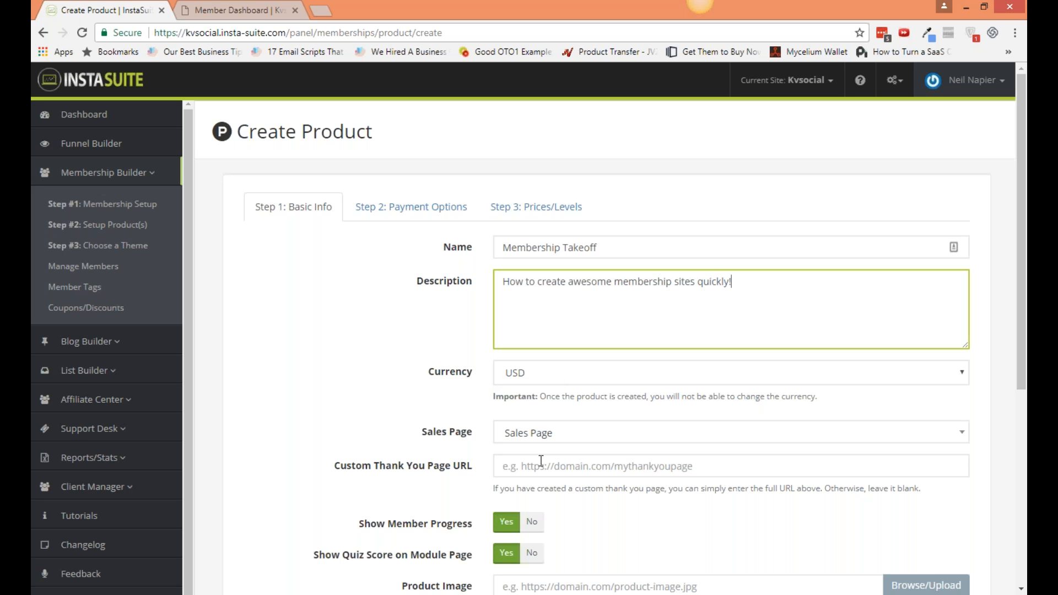
Look through the pages available for the product's Sales Page setting and close the list without choosing another.
{"action": "left_click", "coordinate": [549, 443]}
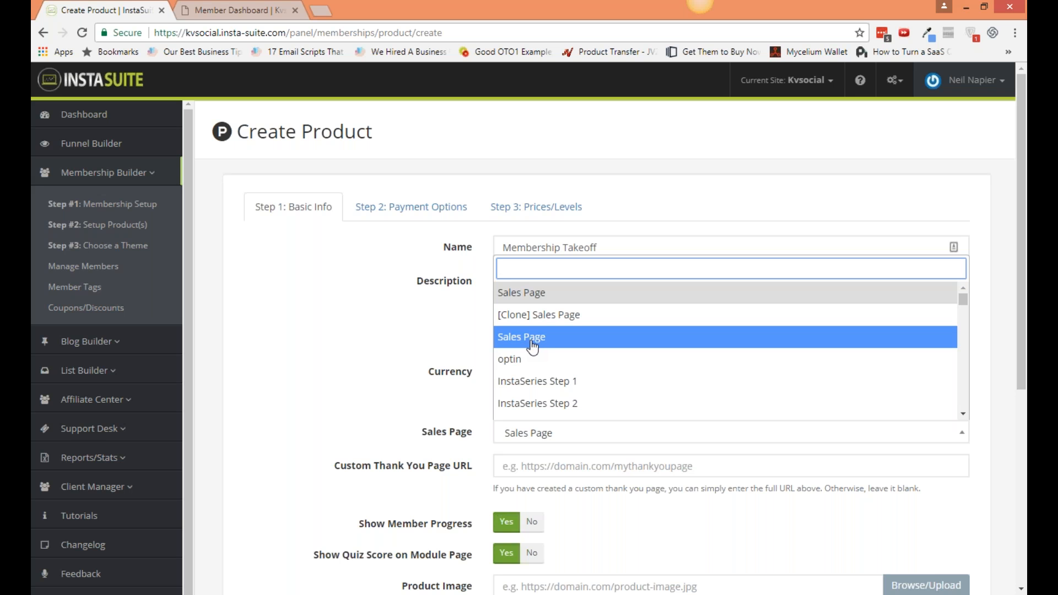
{"action": "left_click", "coordinate": [444, 403]}
{"action": "left_click", "coordinate": [444, 402]}
Review the Custom Thank You Page URL field and the remaining Basic Info settings, including member progress, product image, upgrade and status.
{"action": "scroll", "coordinate": [445, 402], "scroll_direction": "down", "scroll_amount": 1}
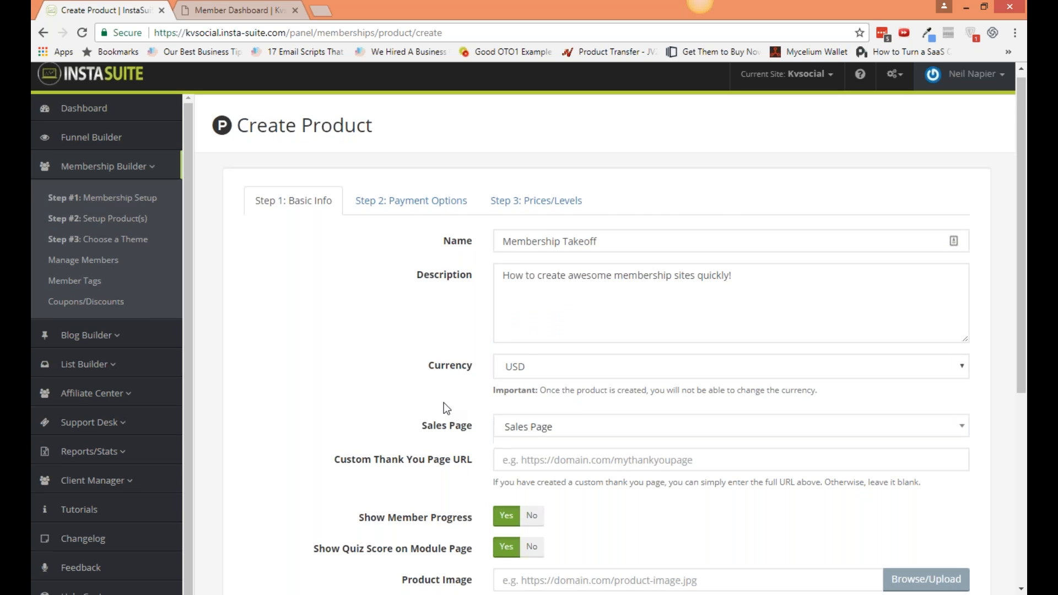
{"action": "scroll", "coordinate": [445, 402], "scroll_direction": "down", "scroll_amount": 1}
{"action": "left_click", "coordinate": [448, 403]}
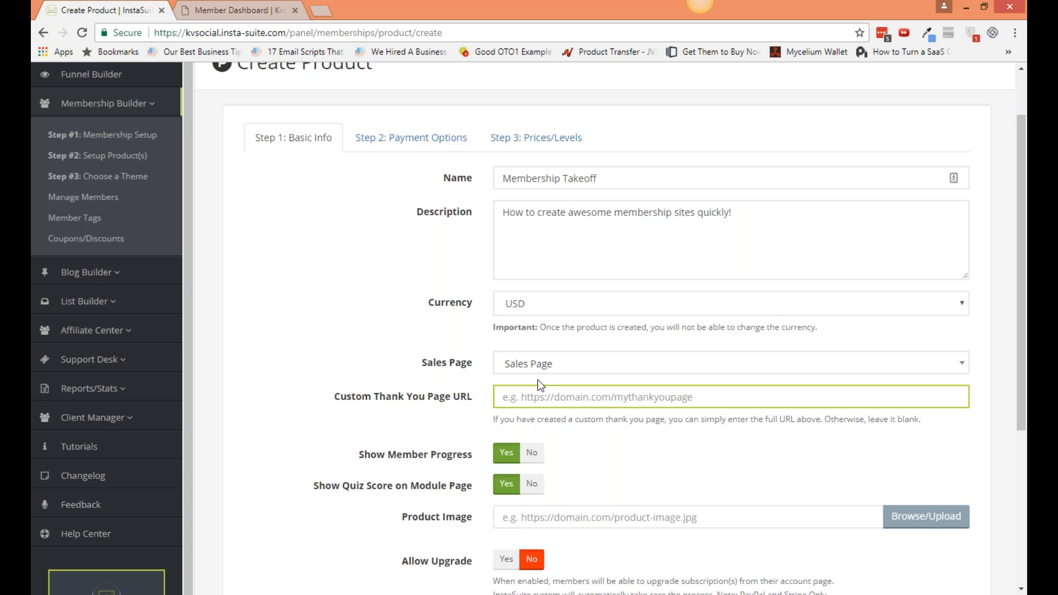
{"action": "scroll", "coordinate": [568, 469], "scroll_direction": "down", "scroll_amount": 1}
{"action": "scroll", "coordinate": [566, 464], "scroll_direction": "down", "scroll_amount": 3}
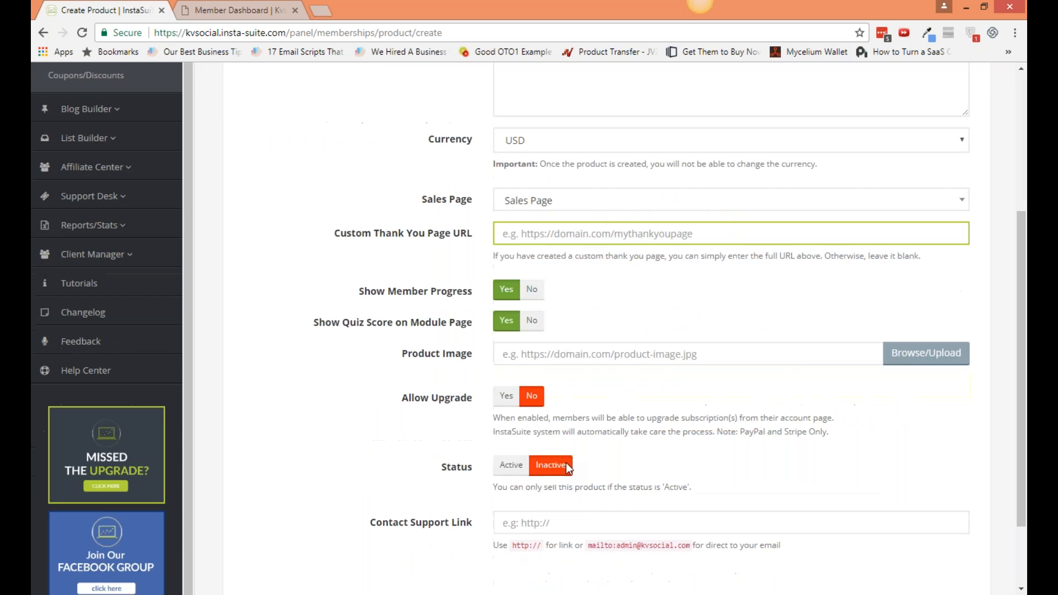
{"action": "scroll", "coordinate": [566, 463], "scroll_direction": "down", "scroll_amount": 1}
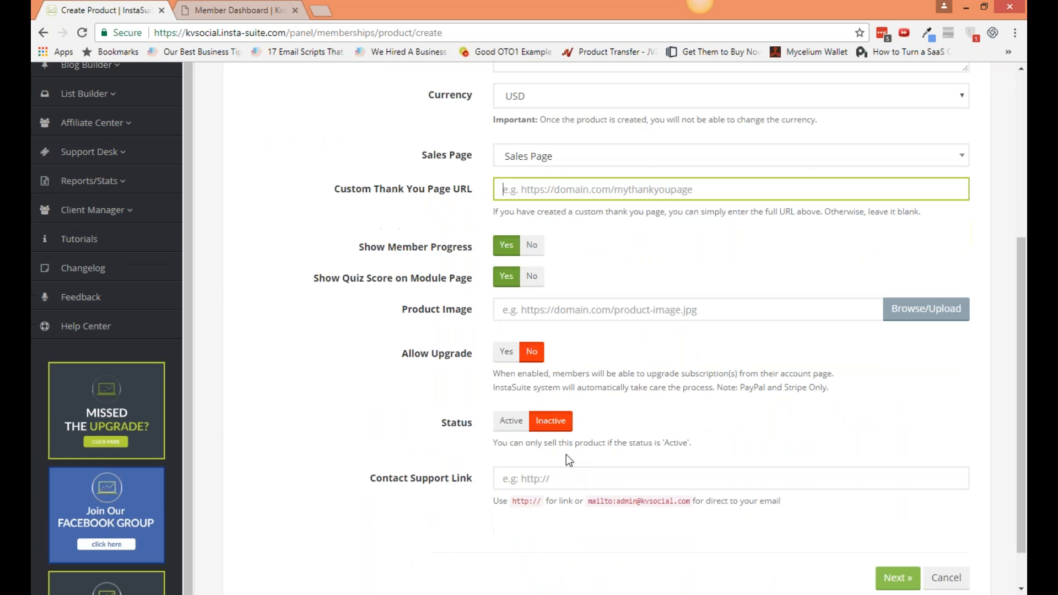
View the 21-Day Recurring Machine product in the members area and examine the lesson completion counter under its modules.
{"action": "key", "text": "ctrl+Tab"}
{"action": "key", "text": "F5"}
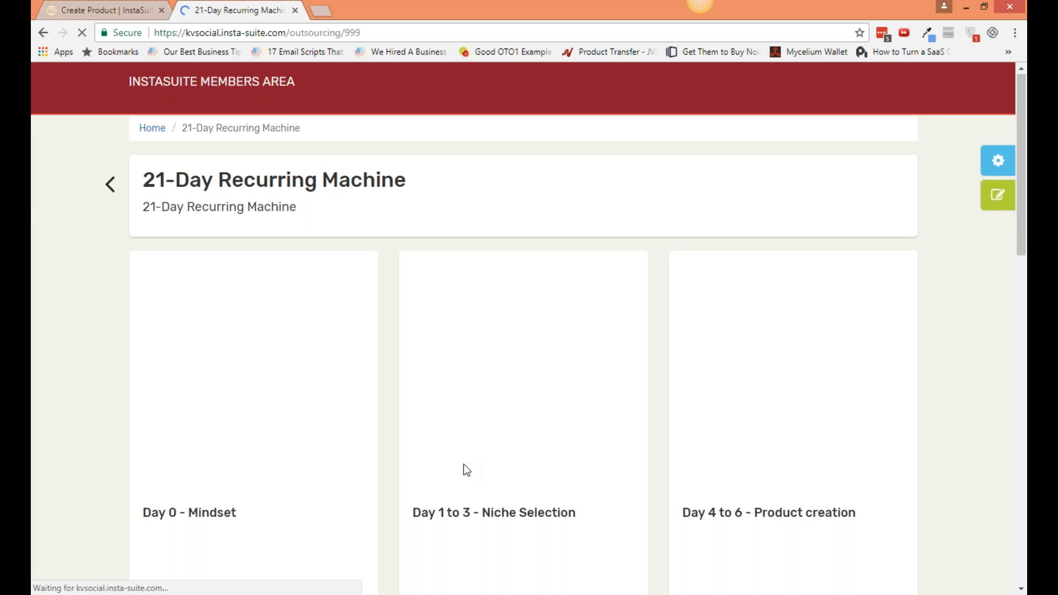
{"action": "scroll", "coordinate": [464, 464], "scroll_direction": "down", "scroll_amount": 1}
{"action": "scroll", "coordinate": [464, 464], "scroll_direction": "down", "scroll_amount": 4}
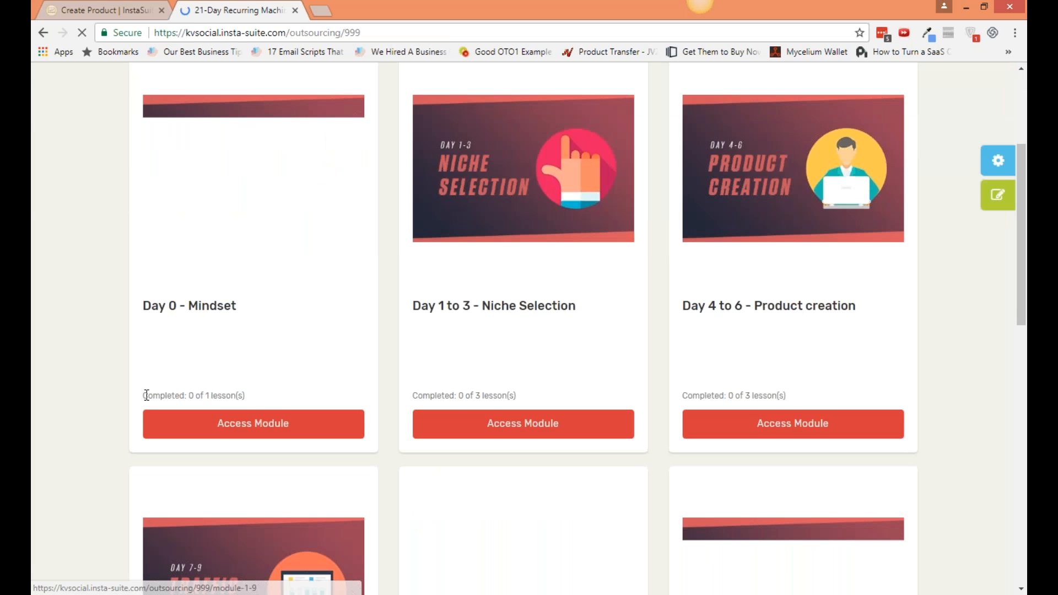
{"action": "left_click_drag", "start_coordinate": [411, 396], "coordinate": [633, 400]}
{"action": "left_click", "coordinate": [533, 392]}
{"action": "left_click_drag", "start_coordinate": [413, 395], "coordinate": [579, 395]}
Open the Day 1 to 3 - Niche Selection module and try to mark the "Passion into profits" lesson as completed.
{"action": "left_click", "coordinate": [557, 425]}
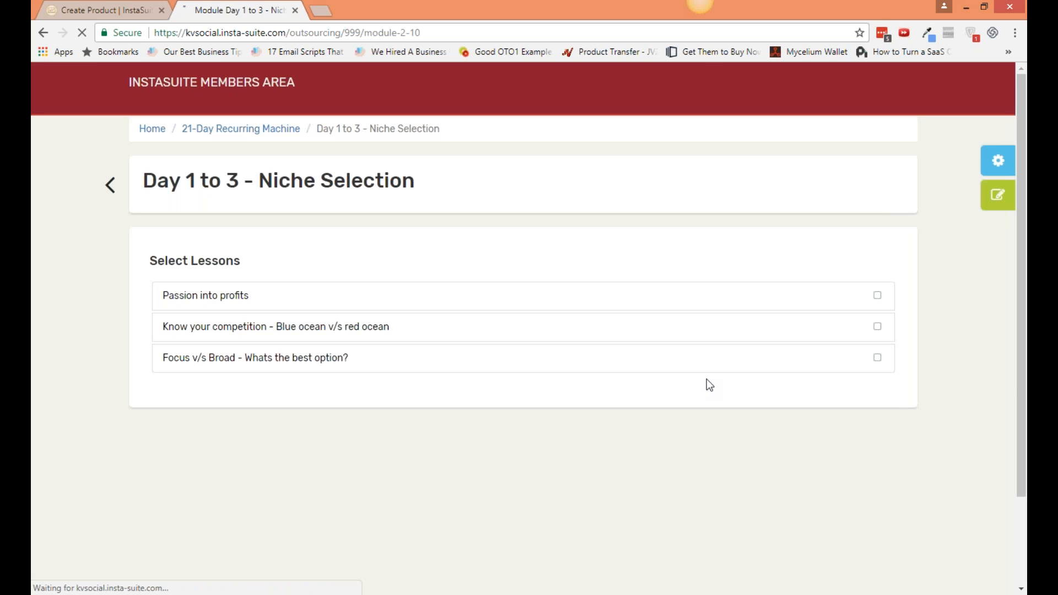
{"action": "left_click", "coordinate": [878, 298]}
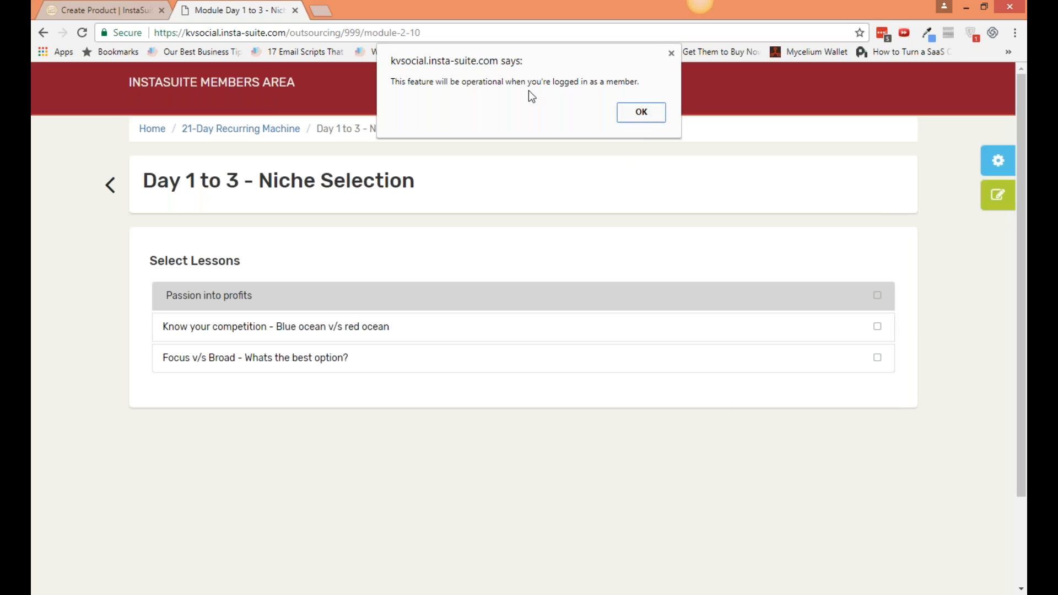
{"action": "left_click", "coordinate": [638, 112]}
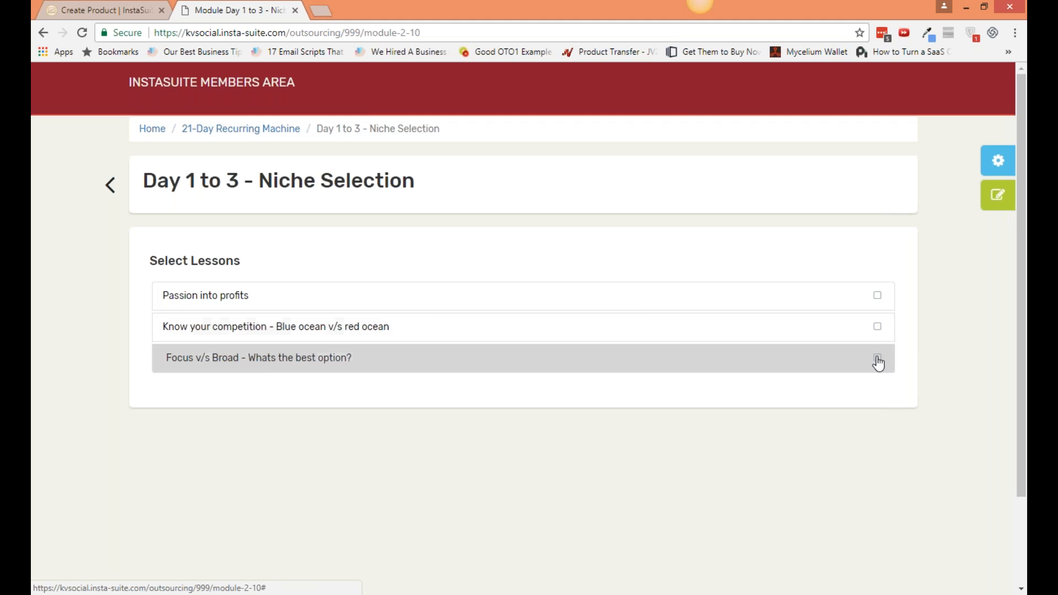
Compare the product's member progress and quiz score options with the Niche Selection module page, ending on the product form.
{"action": "left_click", "coordinate": [110, 10]}
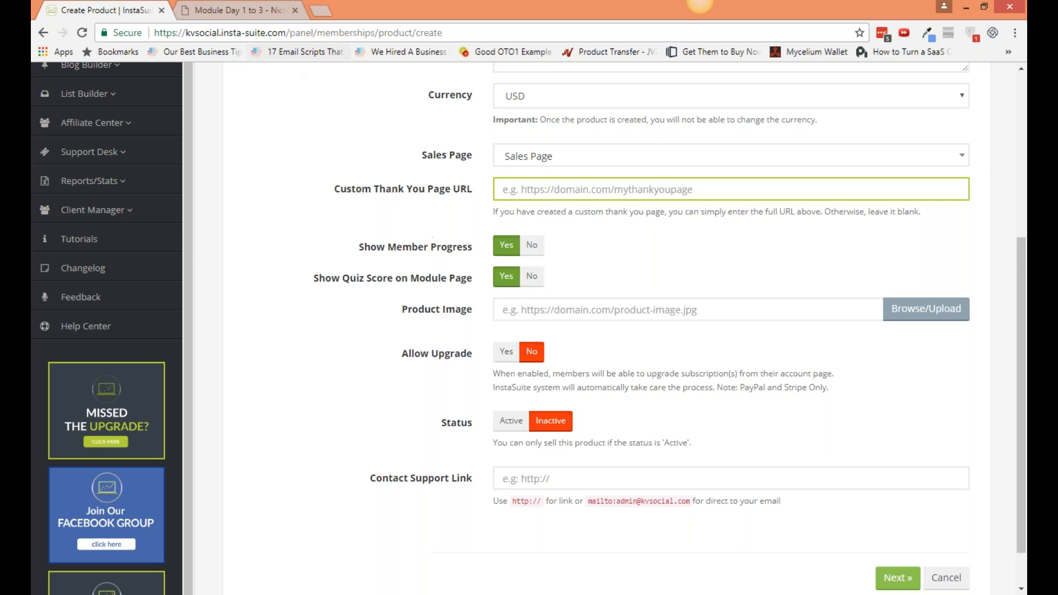
{"action": "left_click", "coordinate": [257, 15]}
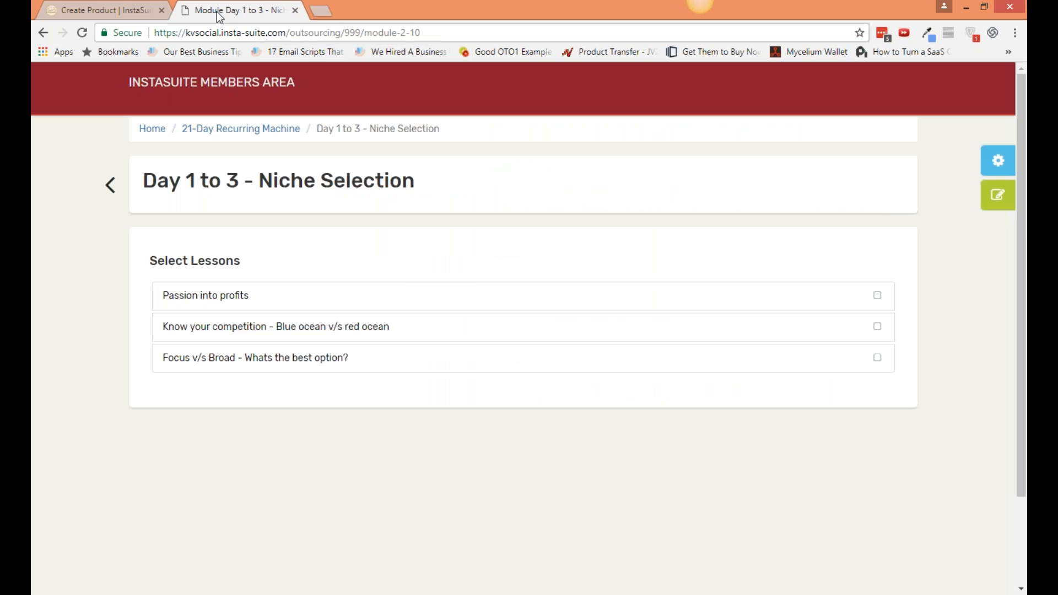
{"action": "left_click", "coordinate": [130, 6]}
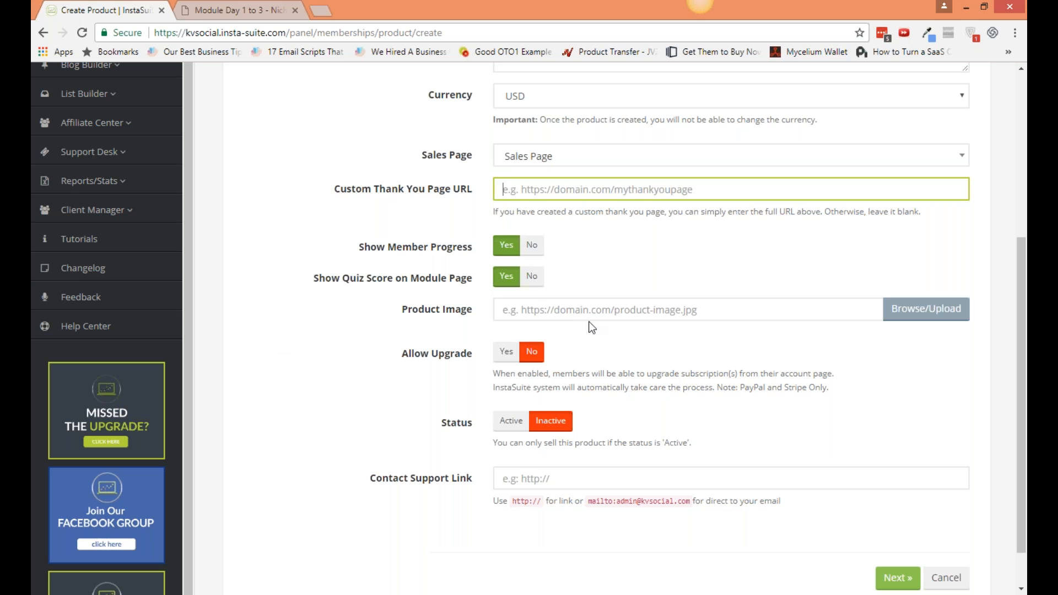
Go to the empty Product Image field, and return to the Member Dashboard home to see how product images are displayed.
{"action": "left_click", "coordinate": [572, 317]}
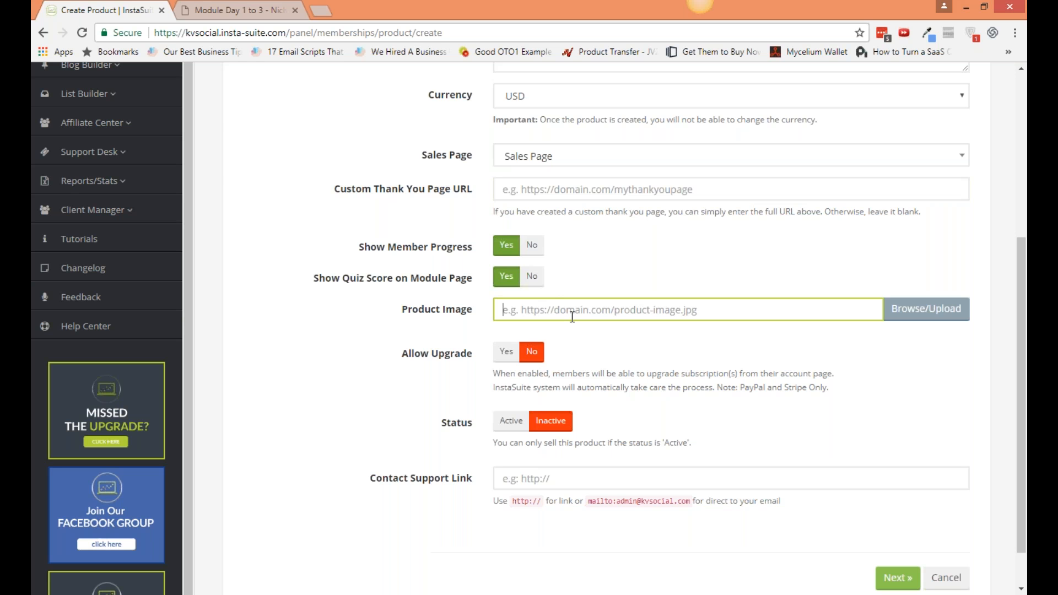
{"action": "left_click", "coordinate": [233, 12]}
{"action": "left_click", "coordinate": [110, 185]}
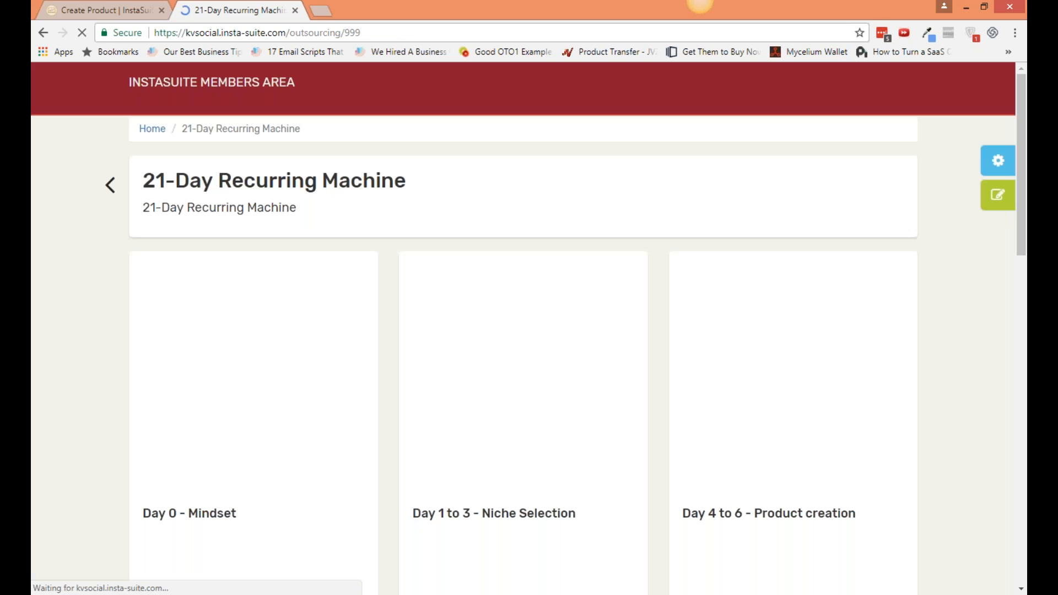
{"action": "left_click", "coordinate": [110, 186]}
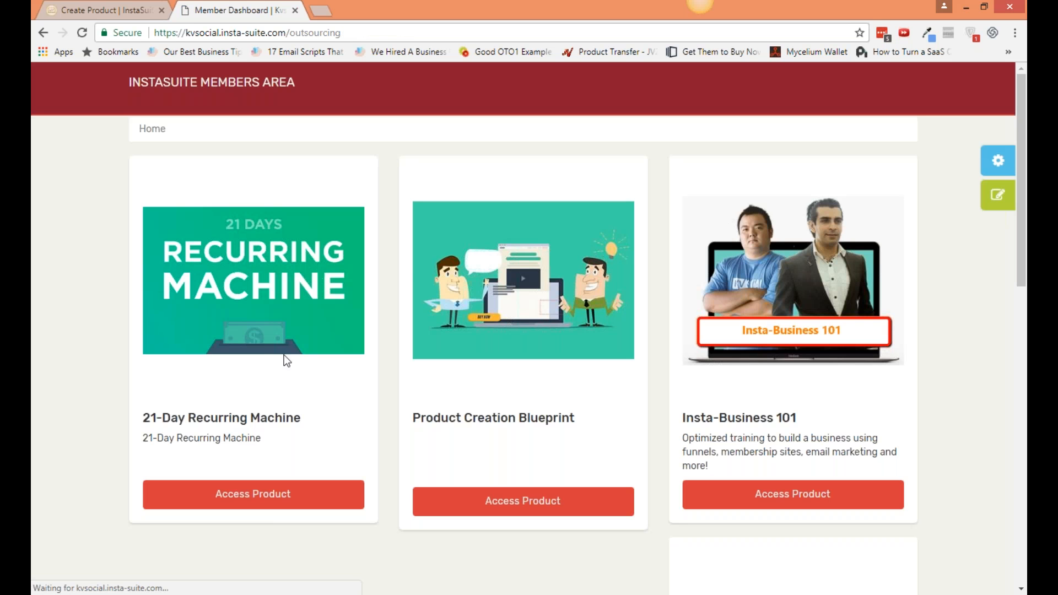
Compare the product form's Product Image field with the product images on the Member Dashboard, ending on the form.
{"action": "left_click", "coordinate": [137, 15]}
{"action": "left_click", "coordinate": [540, 320]}
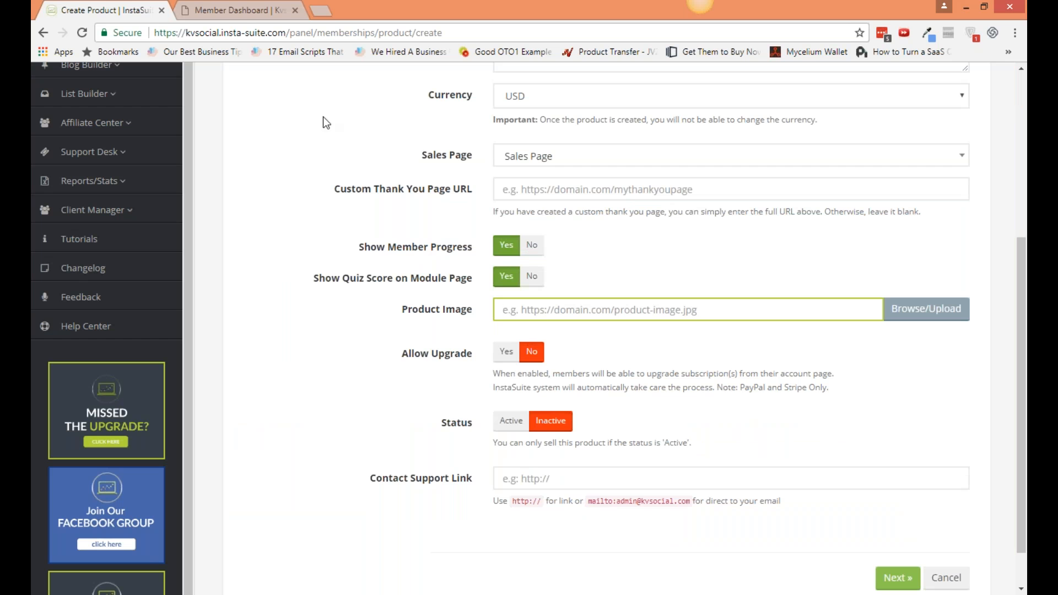
{"action": "left_click", "coordinate": [209, 11]}
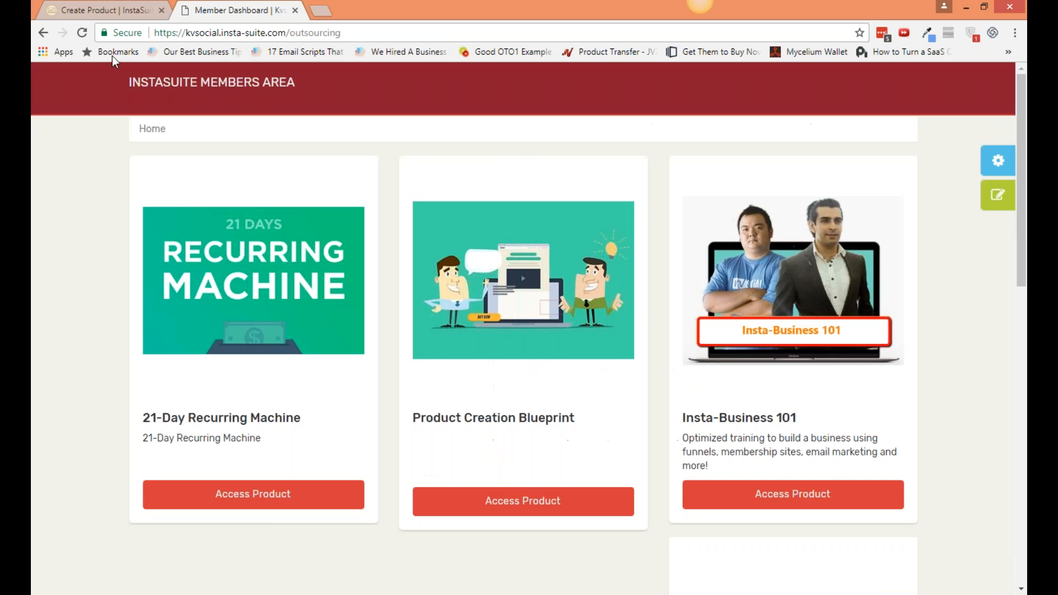
{"action": "left_click", "coordinate": [111, 11]}
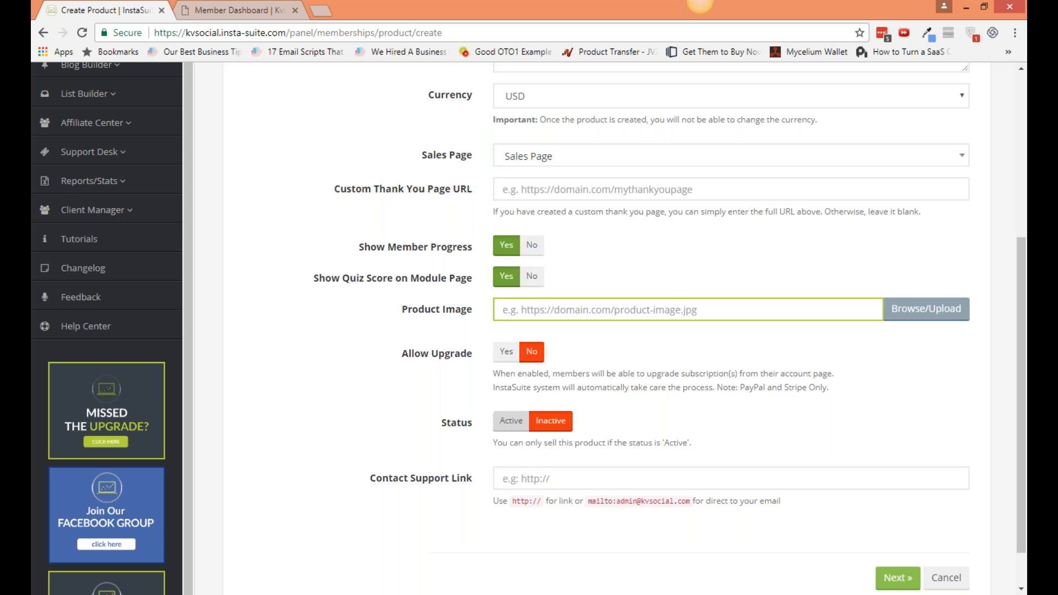
Set the product's status to Active, leave the contact support link empty and continue to Payment Options.
{"action": "left_click", "coordinate": [511, 420]}
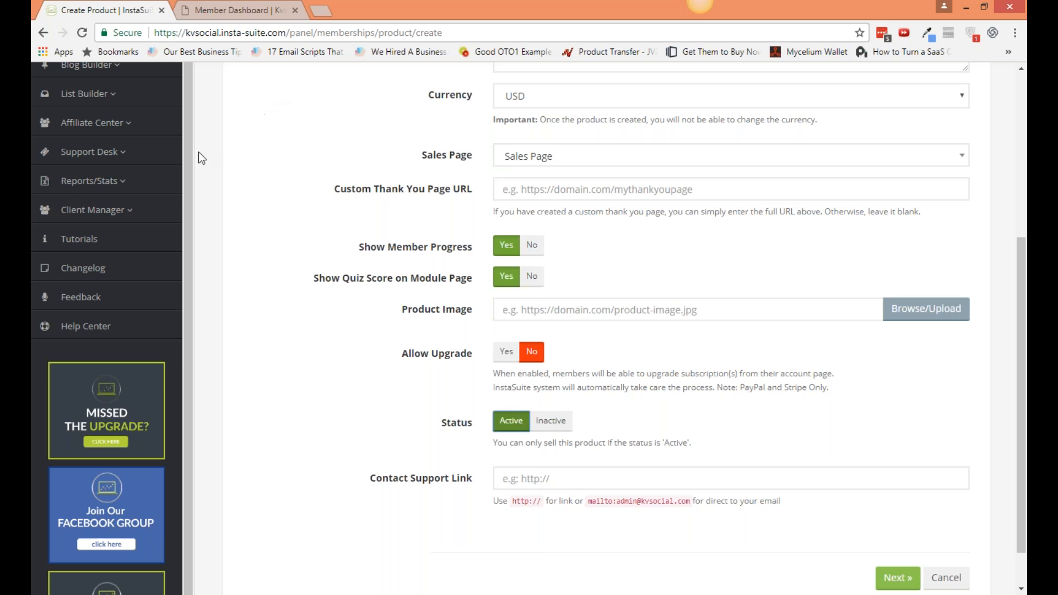
{"action": "scroll", "coordinate": [174, 171], "scroll_direction": "up", "scroll_amount": 3}
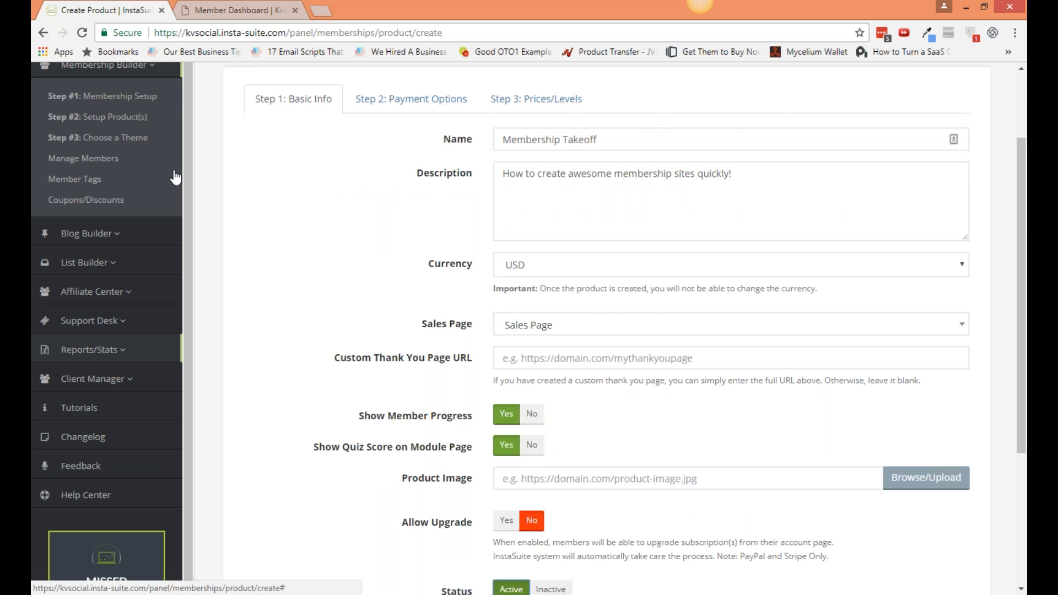
{"action": "scroll", "coordinate": [174, 178], "scroll_direction": "up", "scroll_amount": 1}
{"action": "scroll", "coordinate": [531, 353], "scroll_direction": "down", "scroll_amount": 1}
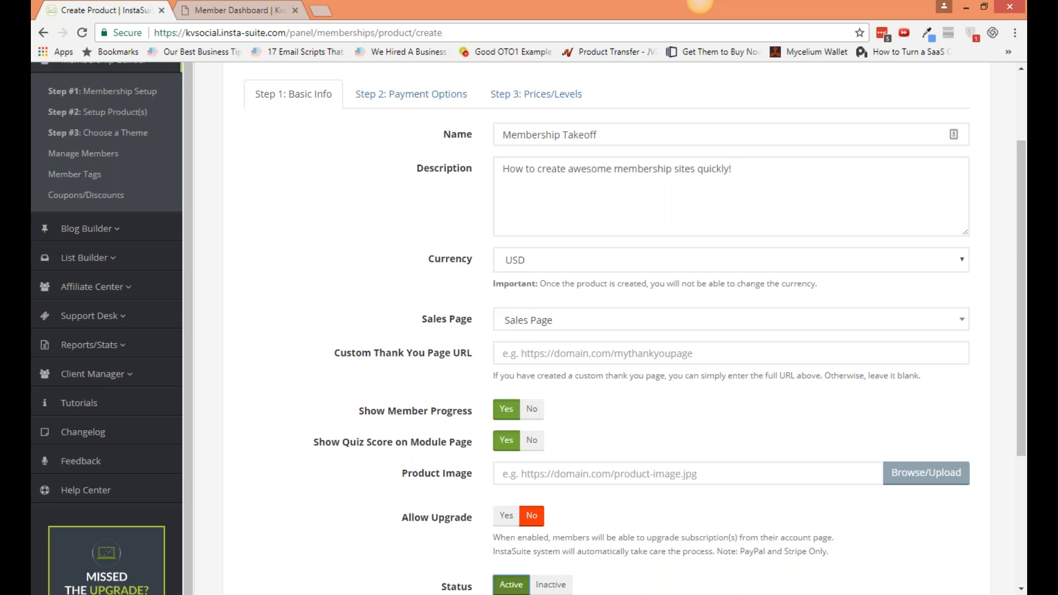
{"action": "scroll", "coordinate": [532, 353], "scroll_direction": "down", "scroll_amount": 4}
{"action": "left_click", "coordinate": [532, 425]}
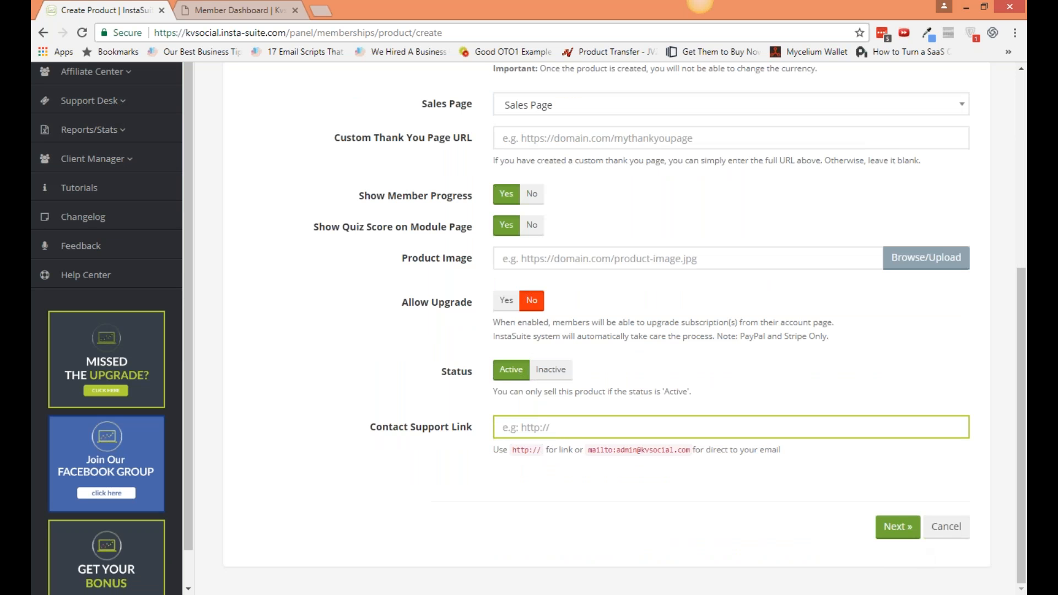
{"action": "left_click", "coordinate": [897, 526]}
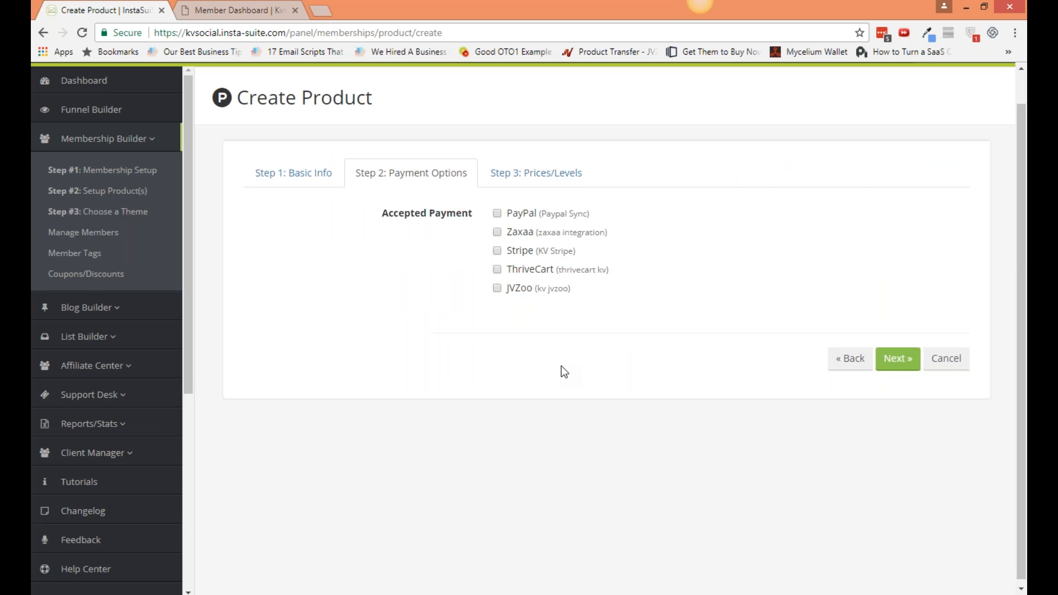
Open the Integrations page in a new browser tab, start a new integration and examine the available providers.
{"action": "scroll", "coordinate": [561, 366], "scroll_direction": "up", "scroll_amount": 1}
{"action": "left_click", "coordinate": [894, 80]}
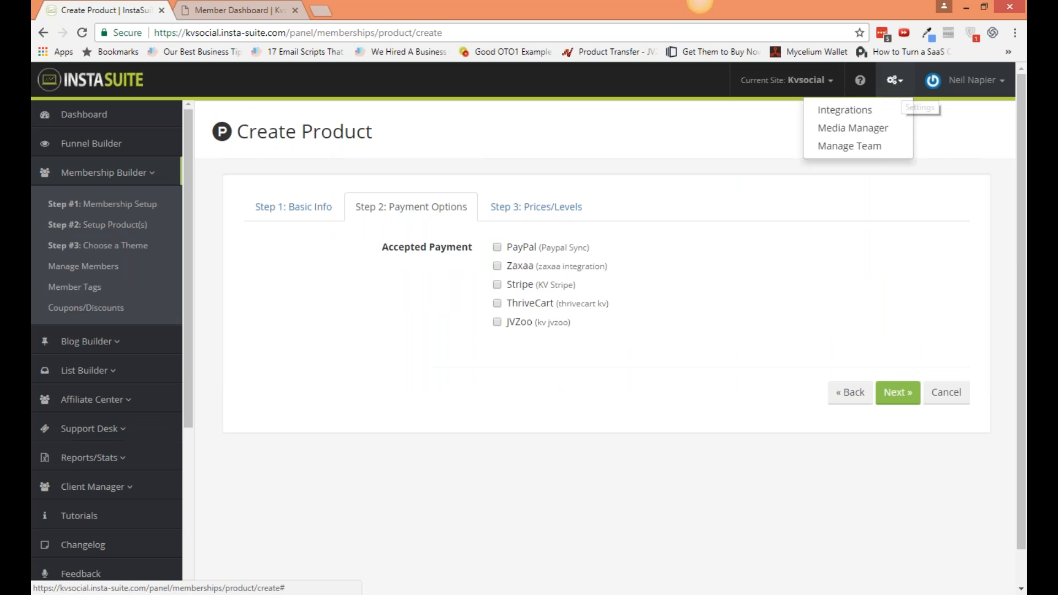
{"action": "middle_click", "coordinate": [885, 119]}
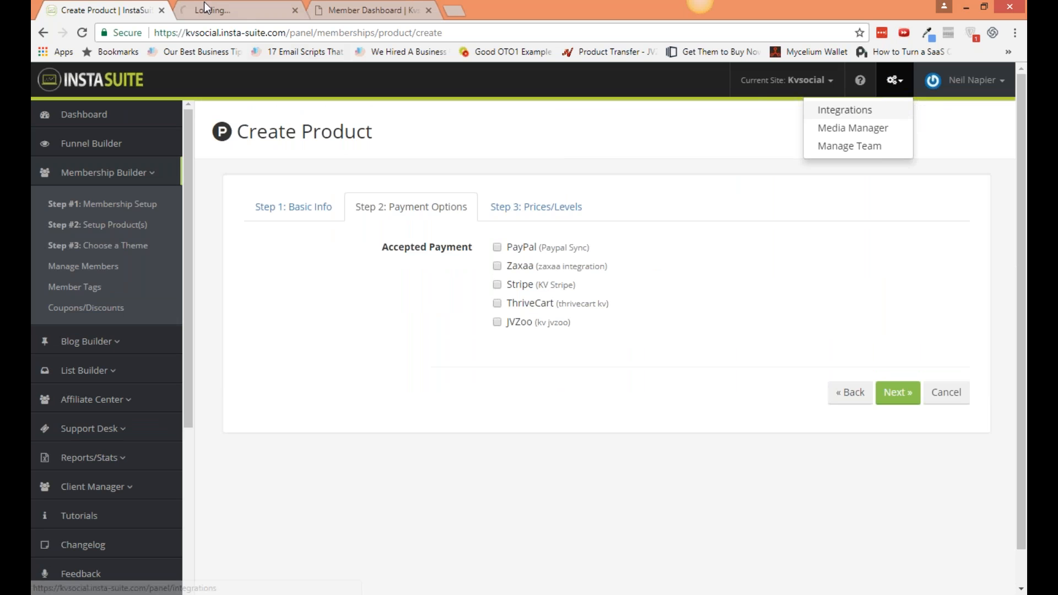
{"action": "left_click", "coordinate": [207, 7]}
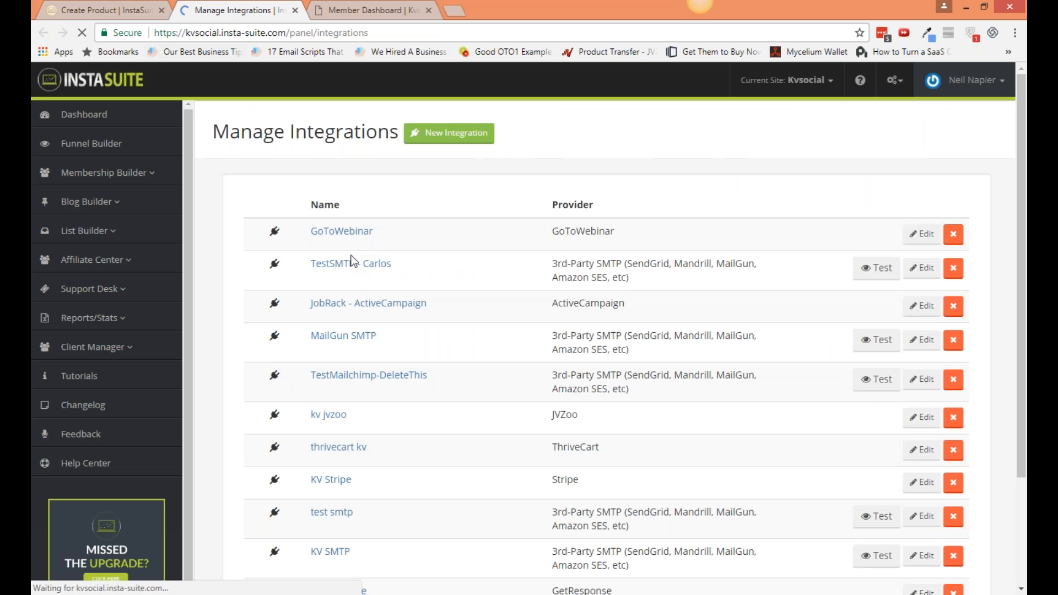
{"action": "left_click", "coordinate": [448, 132]}
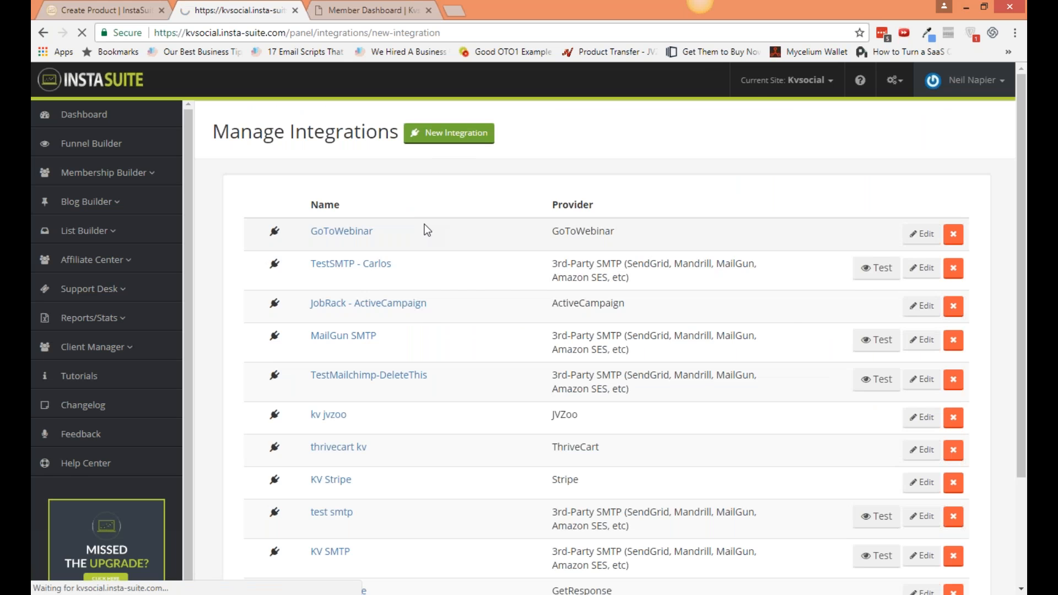
{"action": "left_click", "coordinate": [460, 240]}
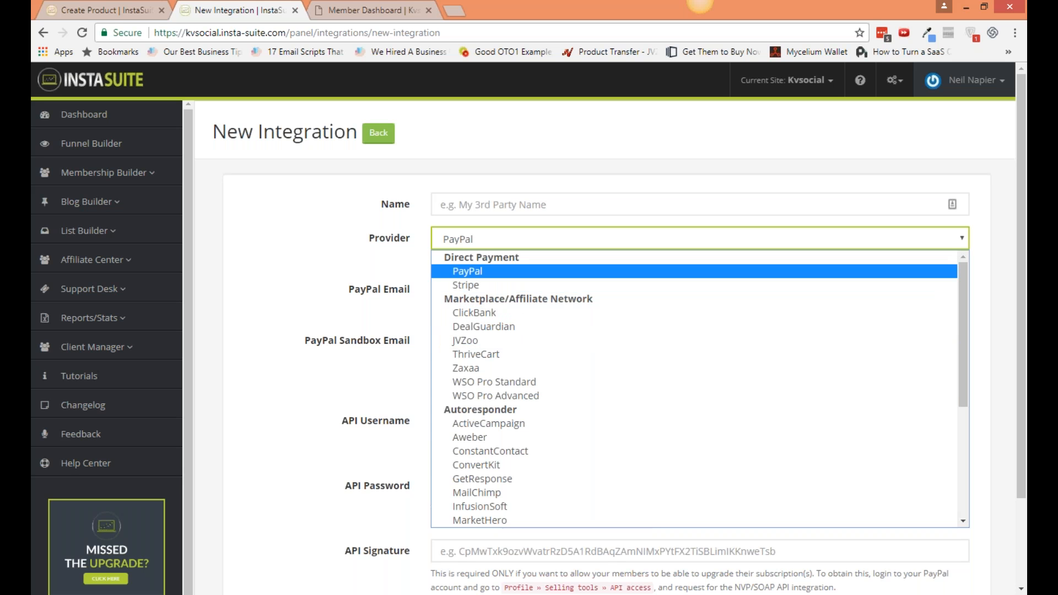
Return to the product's Payment Options, accept JVZoo as the payment method and continue to Prices/Levels.
{"action": "left_click", "coordinate": [109, 12]}
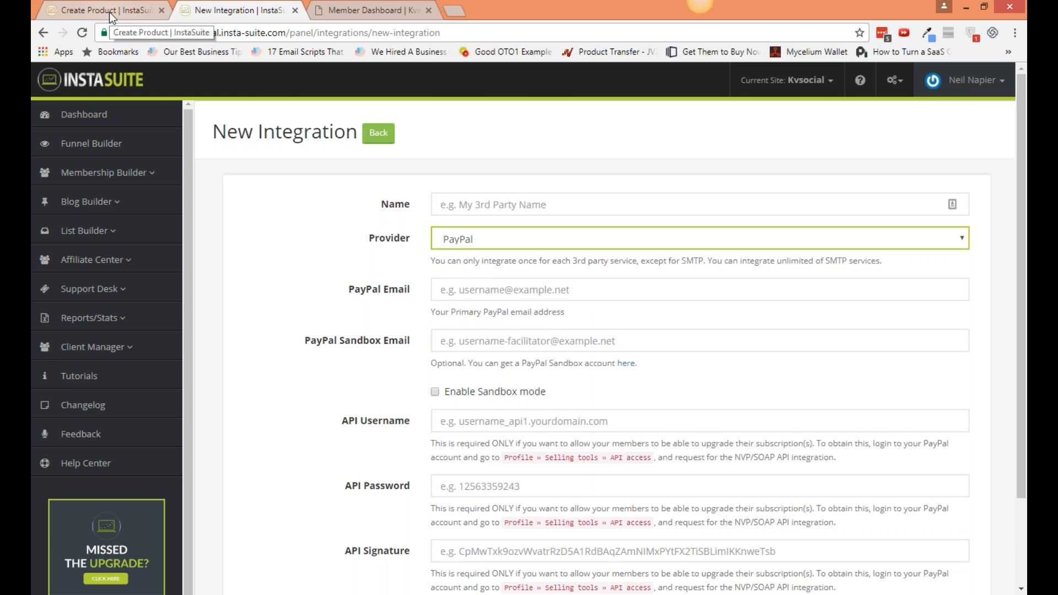
{"action": "left_click", "coordinate": [110, 12]}
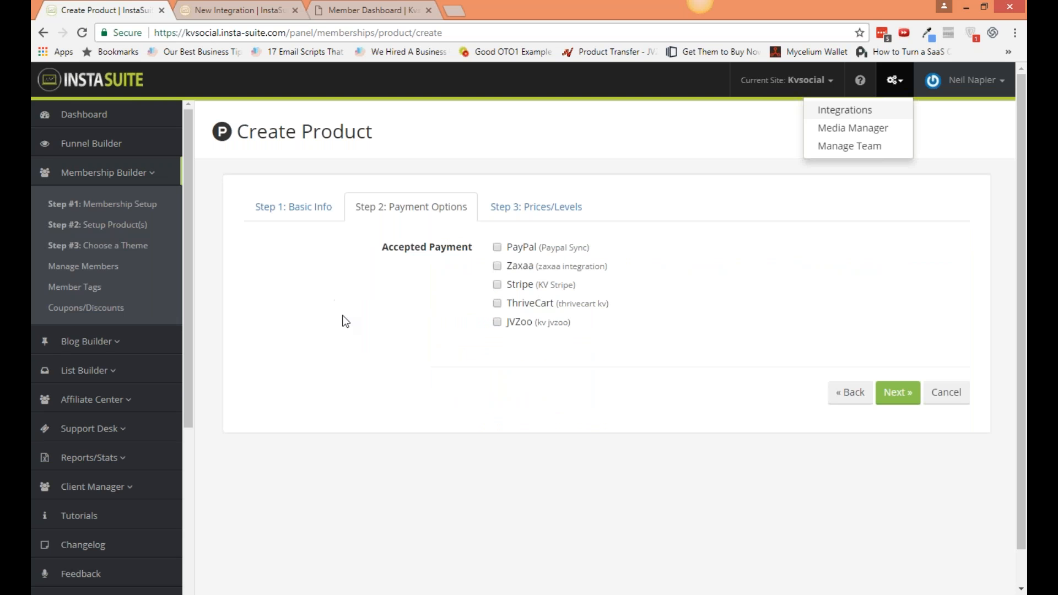
{"action": "left_click", "coordinate": [362, 348]}
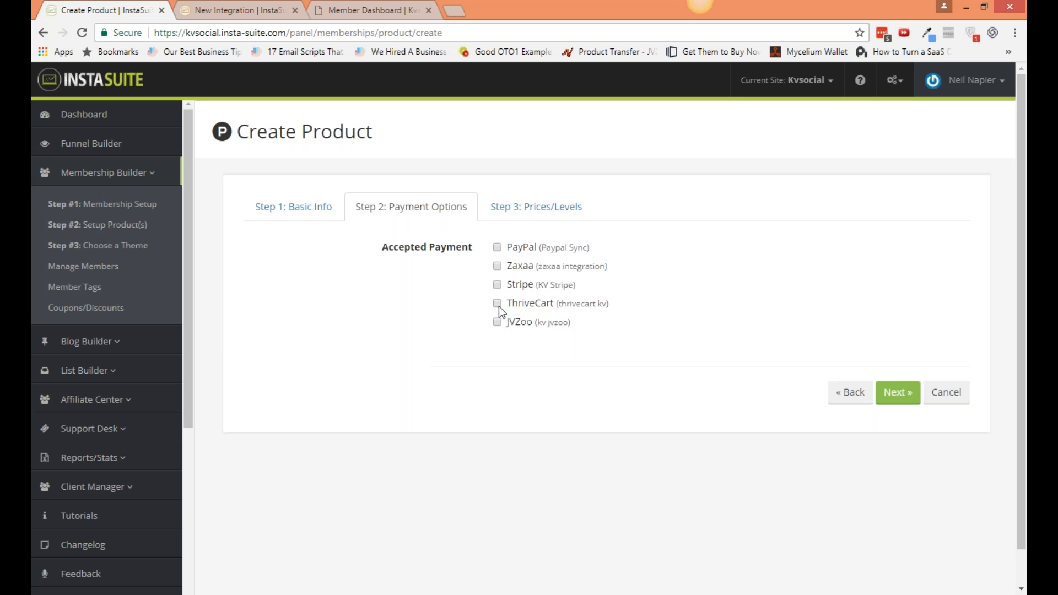
{"action": "left_click", "coordinate": [497, 323]}
{"action": "left_click", "coordinate": [897, 393]}
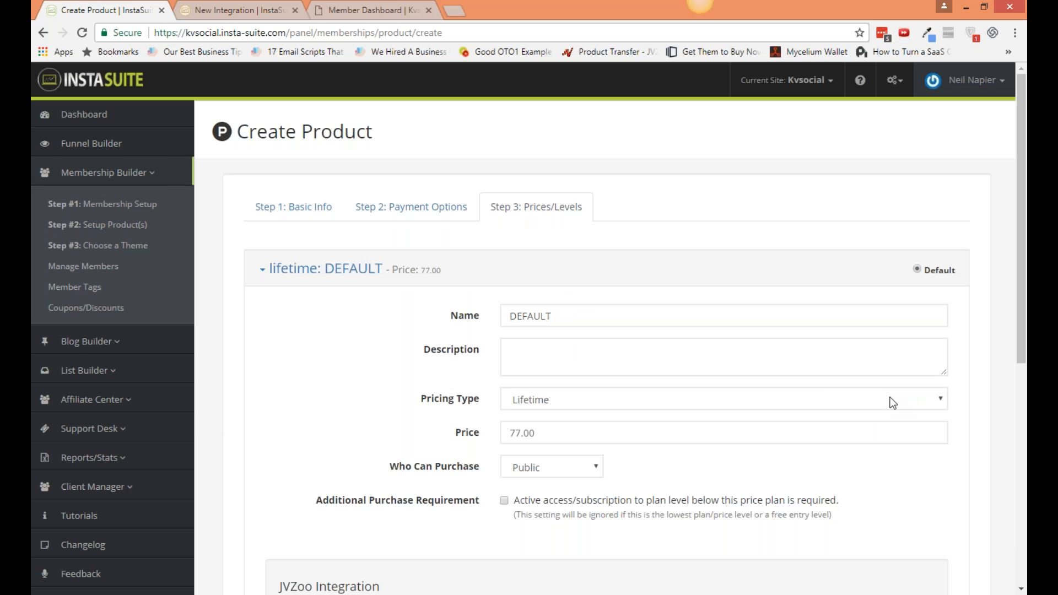
Name the default price level "Basic Version".
{"action": "scroll", "coordinate": [450, 361], "scroll_direction": "down", "scroll_amount": 3}
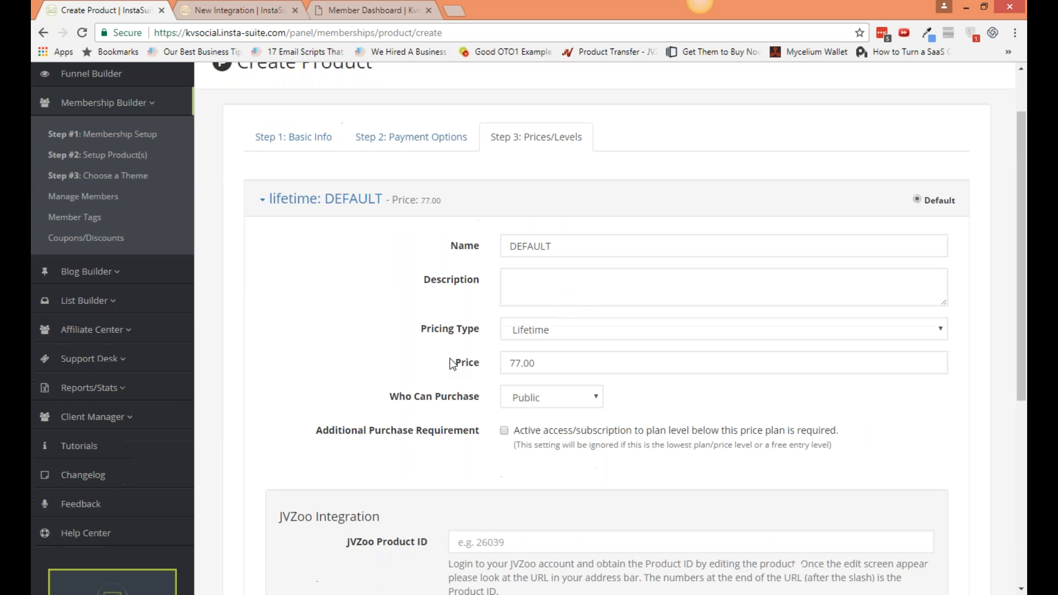
{"action": "scroll", "coordinate": [450, 358], "scroll_direction": "up", "scroll_amount": 1}
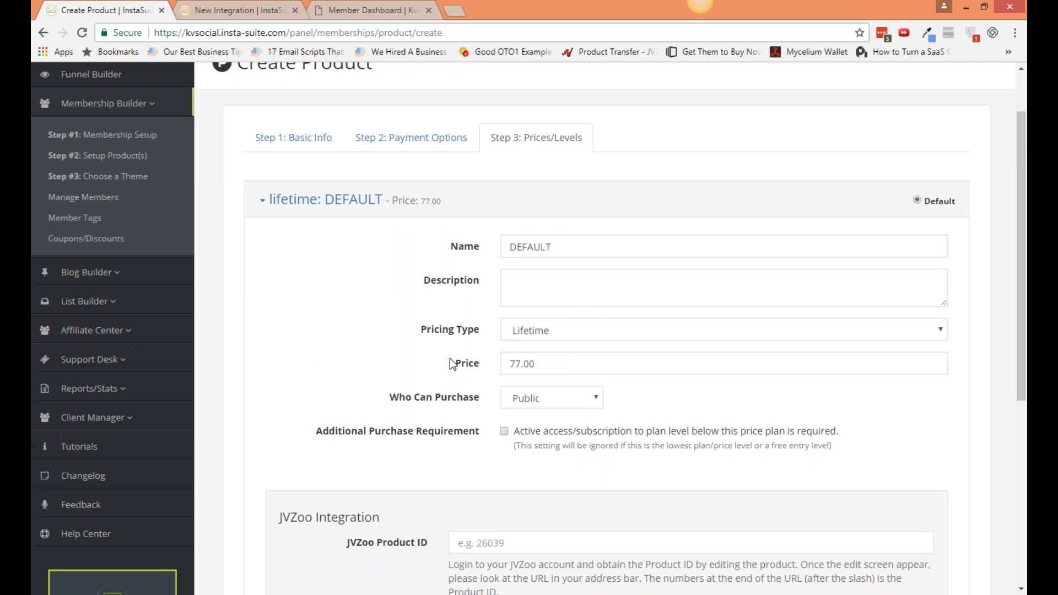
{"action": "double_click", "coordinate": [549, 251]}
{"action": "type", "text": "BAsic"}
{"action": "double_click", "coordinate": [550, 251]}
{"action": "type", "text": "Basic"}
{"action": "type", "text": "Version"}
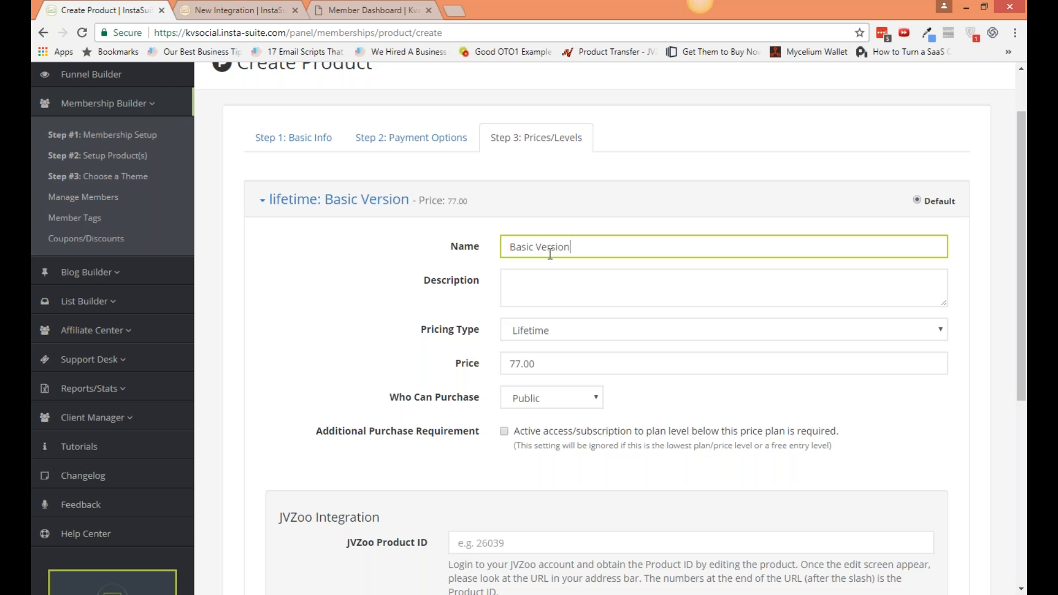
Name the price level "Rocket Version" and enter the description "This is the advanced version of memebrship takeoff!".
{"action": "key", "text": "ctrl+a"}
{"action": "type", "text": "Rocket Version"}
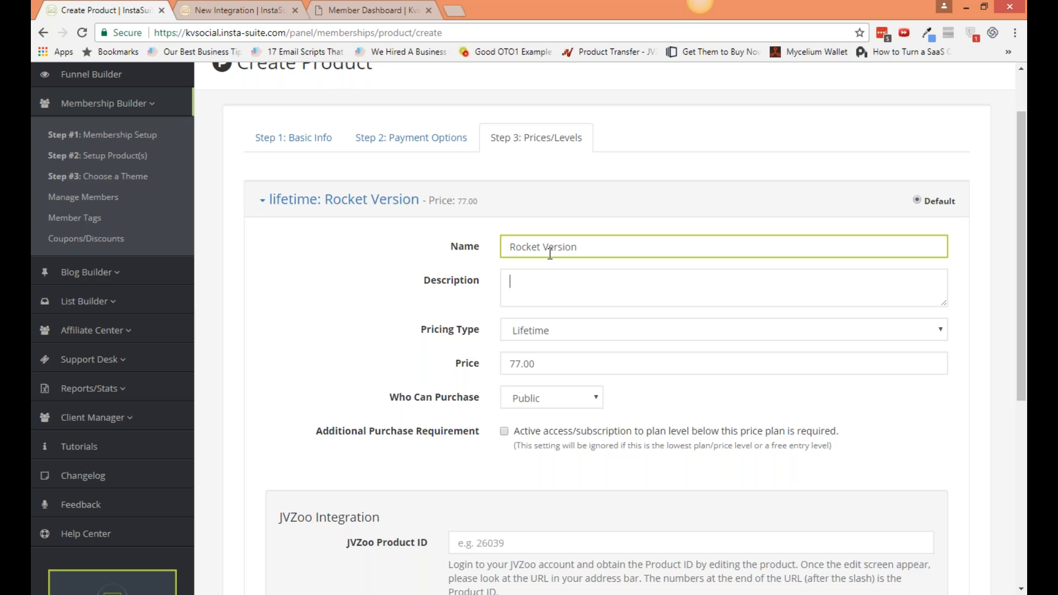
{"action": "key", "text": "Tab"}
{"action": "type", "text": "This is the ad"}
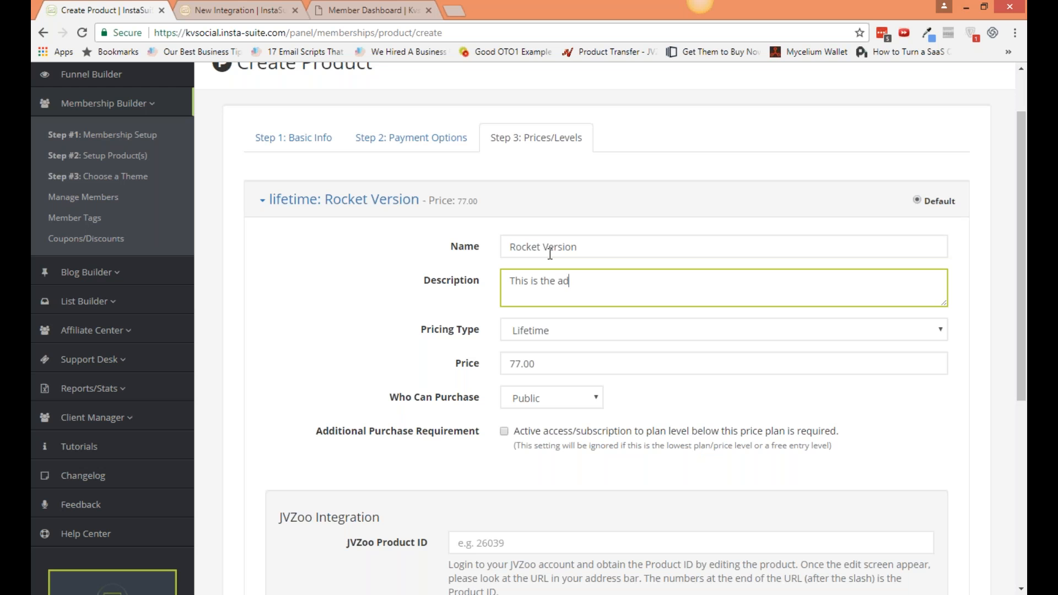
{"action": "type", "text": "vanced version of mem"}
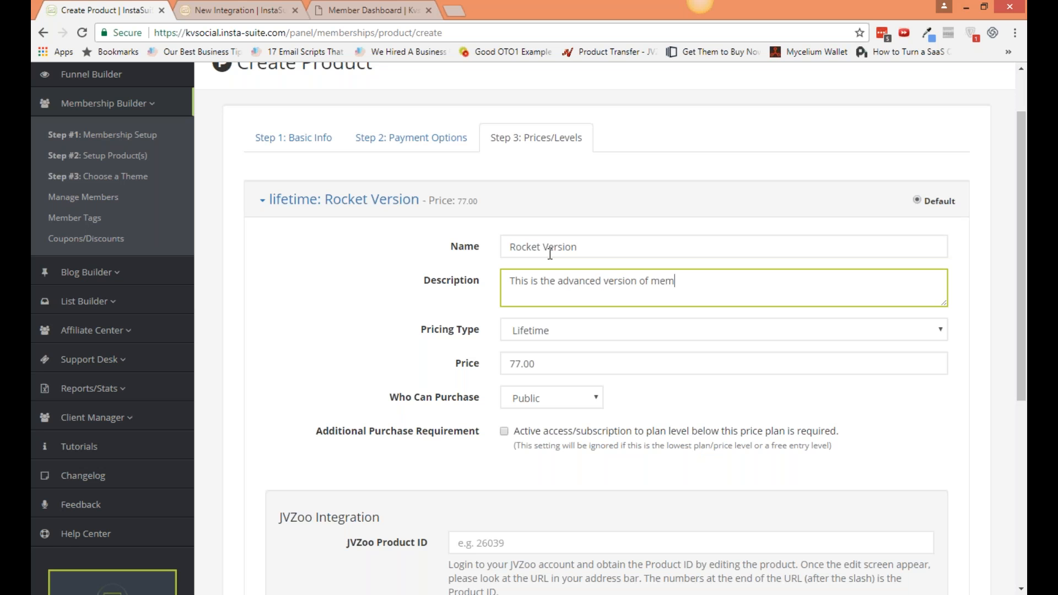
{"action": "type", "text": "ebrship takeoff!"}
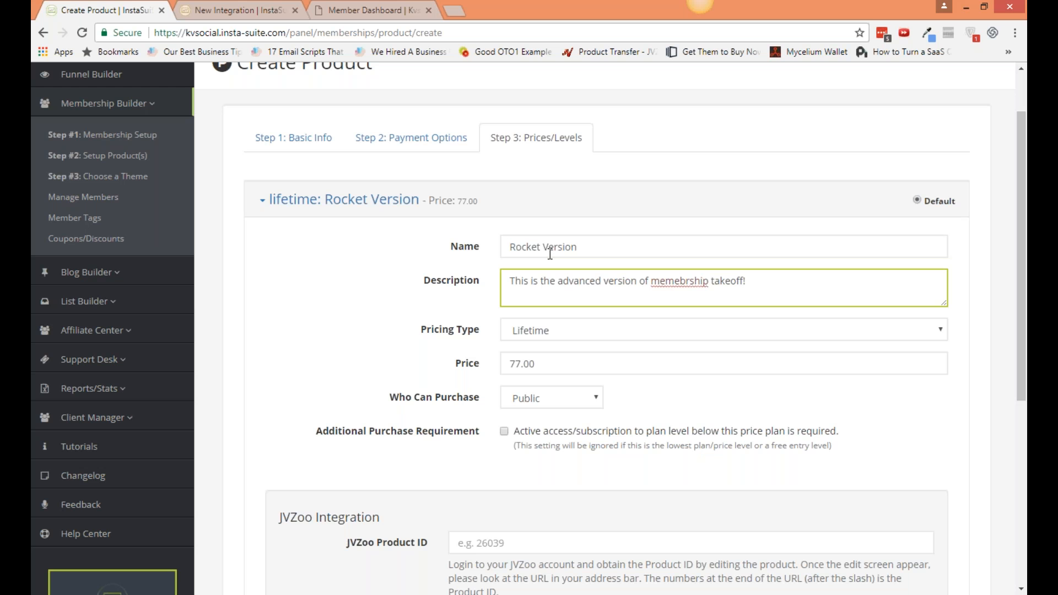
Choose Lifetime as the pricing type and set the price to 197.
{"action": "left_click", "coordinate": [552, 336]}
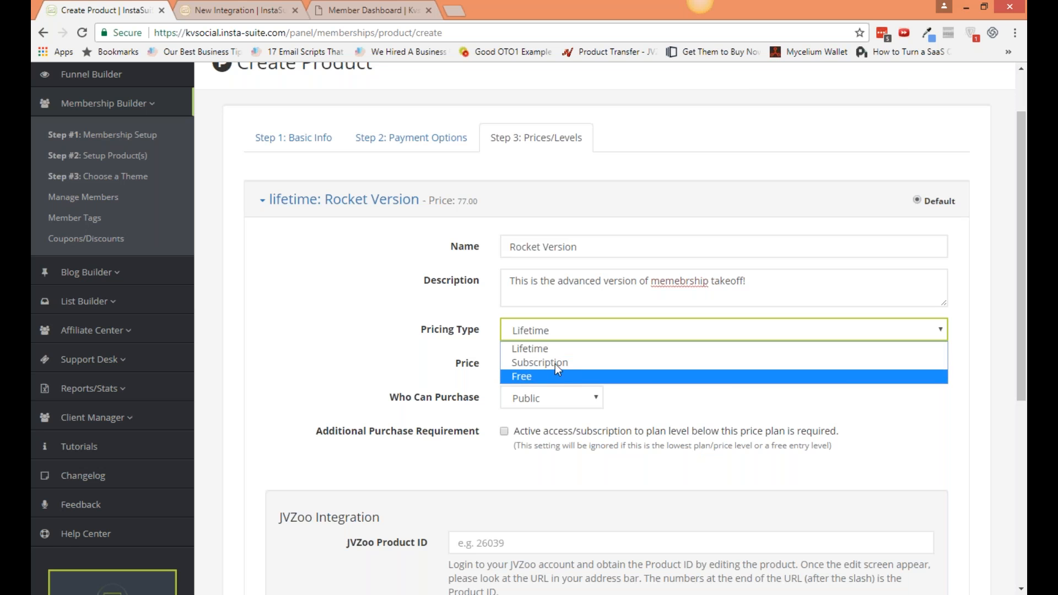
{"action": "left_click", "coordinate": [554, 353]}
{"action": "double_click", "coordinate": [545, 366]}
{"action": "type", "text": "197"}
{"action": "key", "text": "Tab"}
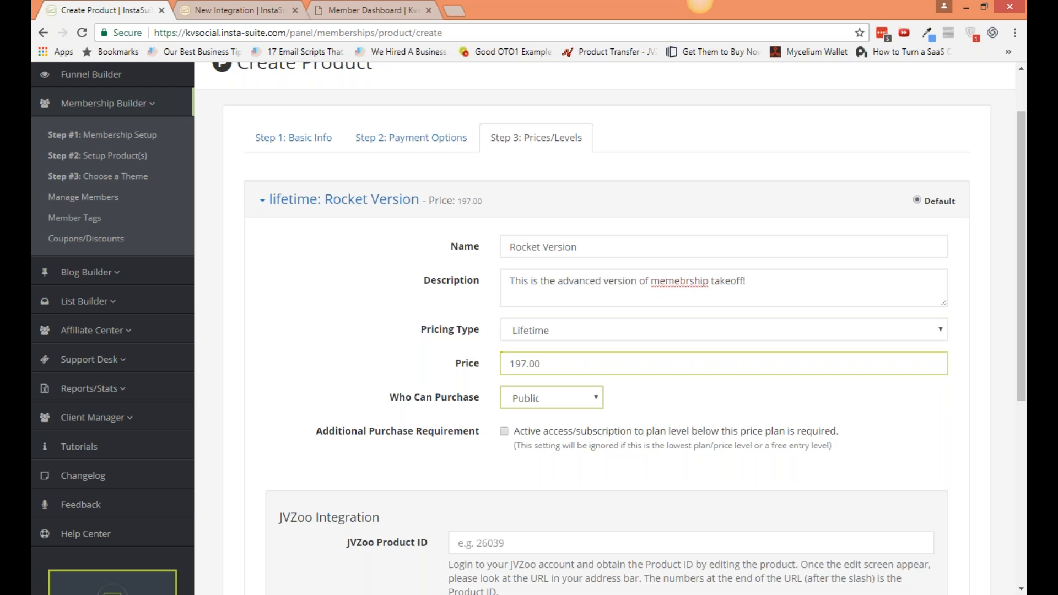
Set who can purchase to Public and read the additional purchase requirement about access to a lower plan level.
{"action": "left_click", "coordinate": [533, 396]}
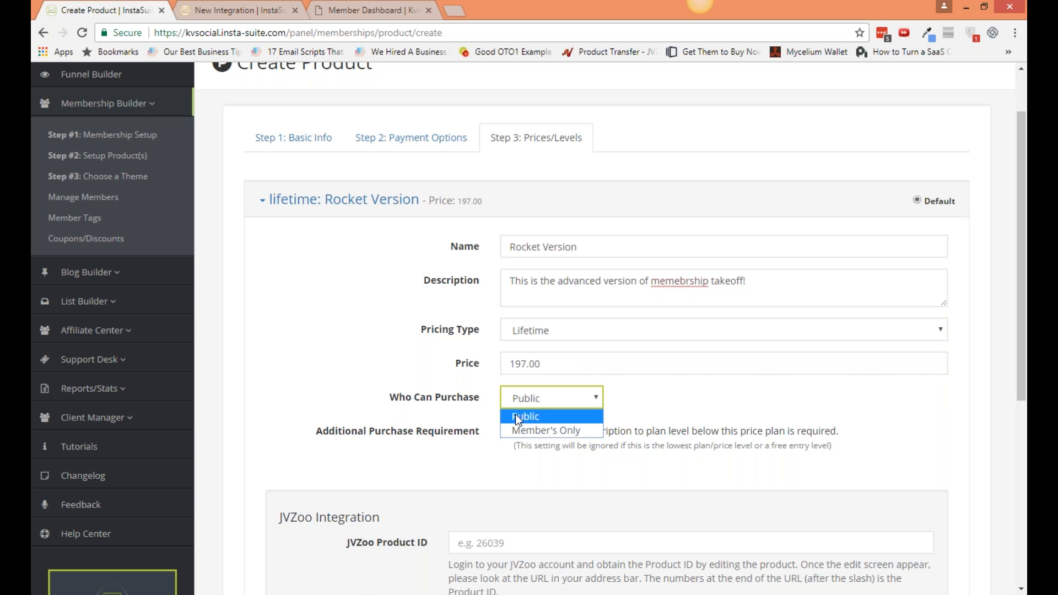
{"action": "left_click", "coordinate": [502, 416]}
{"action": "left_click", "coordinate": [481, 420]}
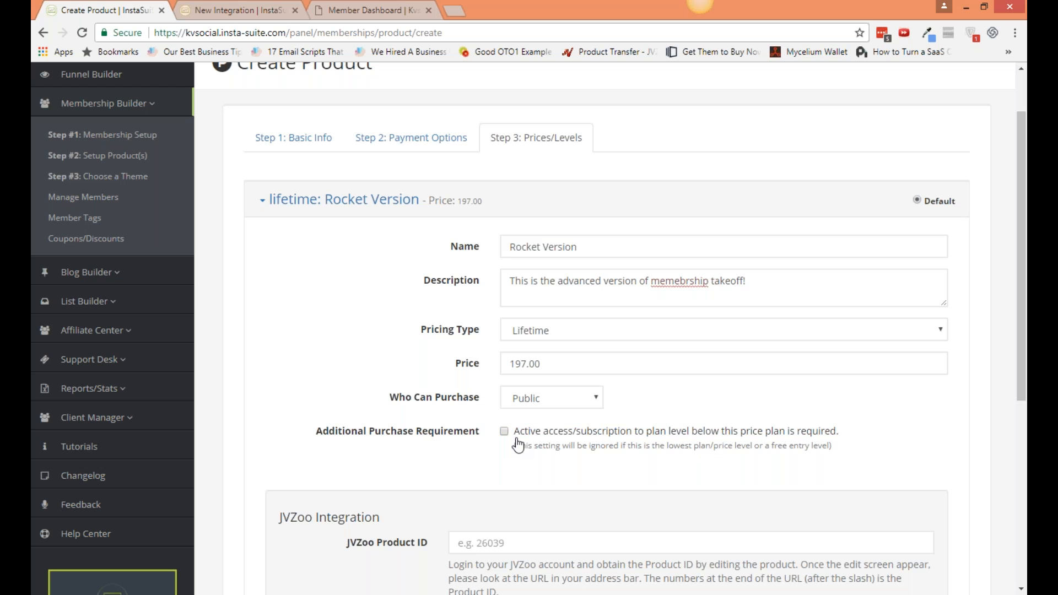
{"action": "left_click_drag", "start_coordinate": [519, 438], "coordinate": [870, 431]}
{"action": "left_click", "coordinate": [870, 431]}
Enter 21876 as the JVZoo Product ID and create the product.
{"action": "scroll", "coordinate": [678, 358], "scroll_direction": "down", "scroll_amount": 1}
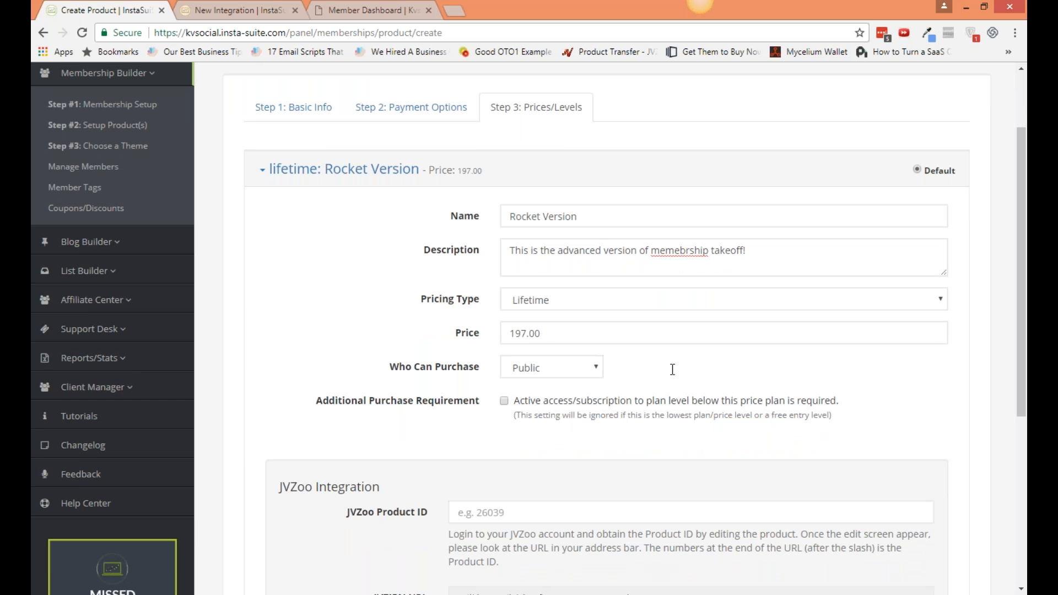
{"action": "scroll", "coordinate": [673, 369], "scroll_direction": "down", "scroll_amount": 2}
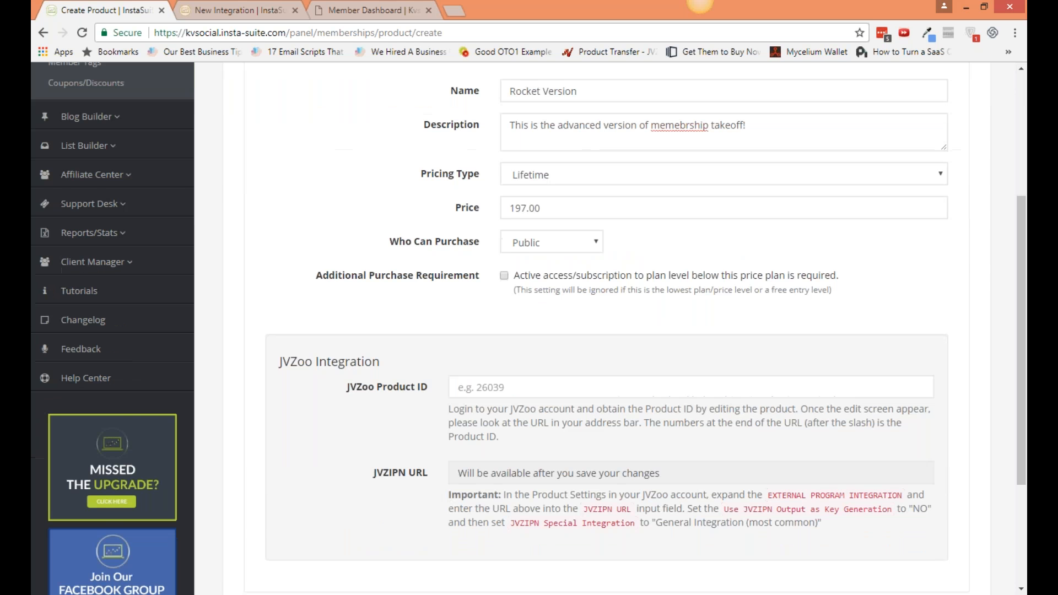
{"action": "scroll", "coordinate": [511, 339], "scroll_direction": "down", "scroll_amount": 1}
{"action": "left_click", "coordinate": [511, 340]}
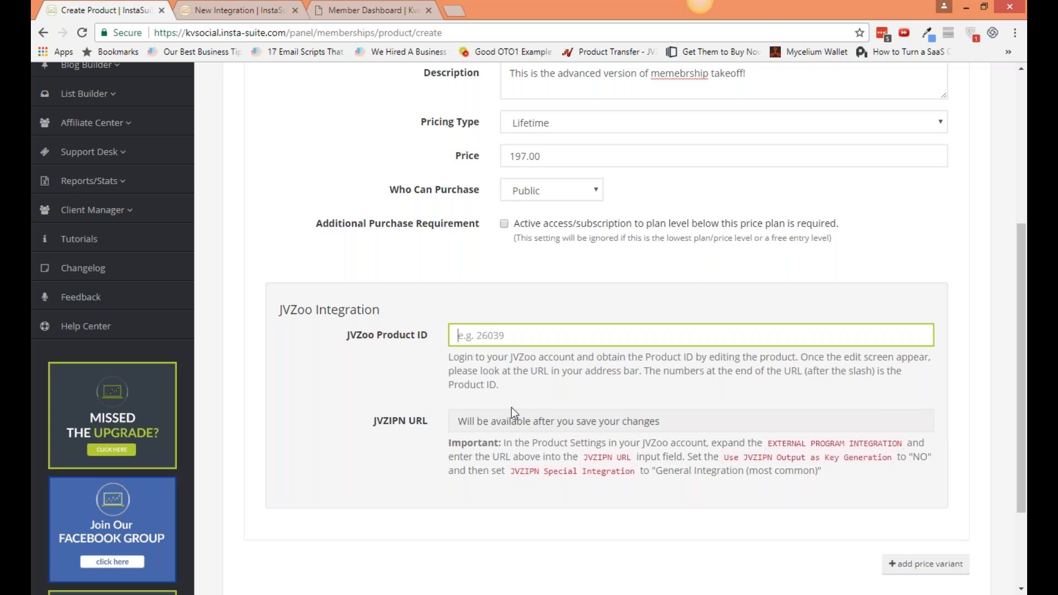
{"action": "type", "text": "21876"}
{"action": "scroll", "coordinate": [607, 330], "scroll_direction": "down", "scroll_amount": 2}
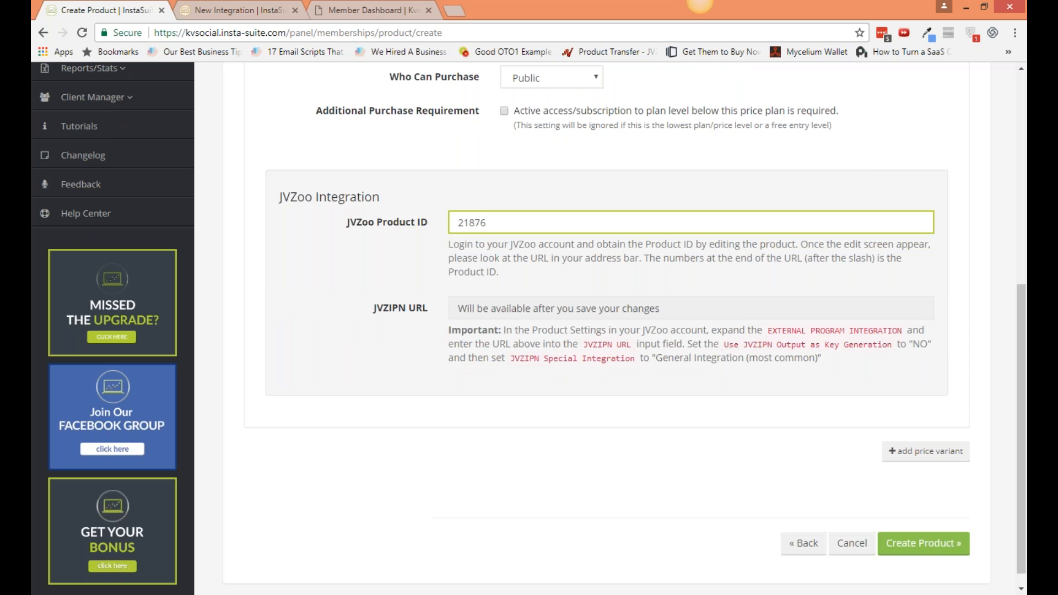
{"action": "key", "text": "Return"}
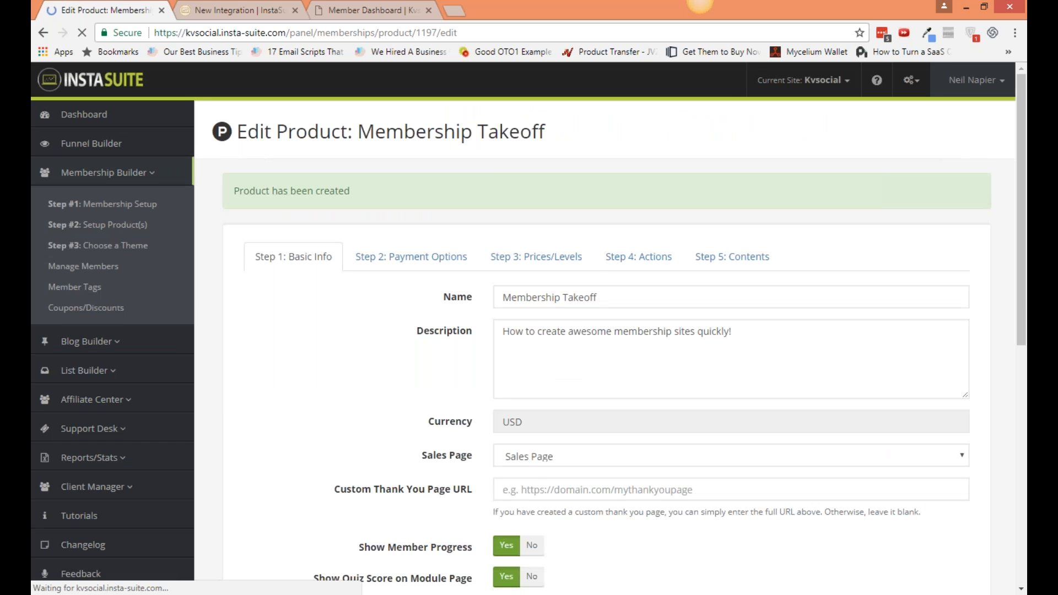
Go to the created product's Prices/Levels step and expand the Rocket Version price level.
{"action": "left_click", "coordinate": [536, 256]}
{"action": "scroll", "coordinate": [563, 346], "scroll_direction": "down", "scroll_amount": 4}
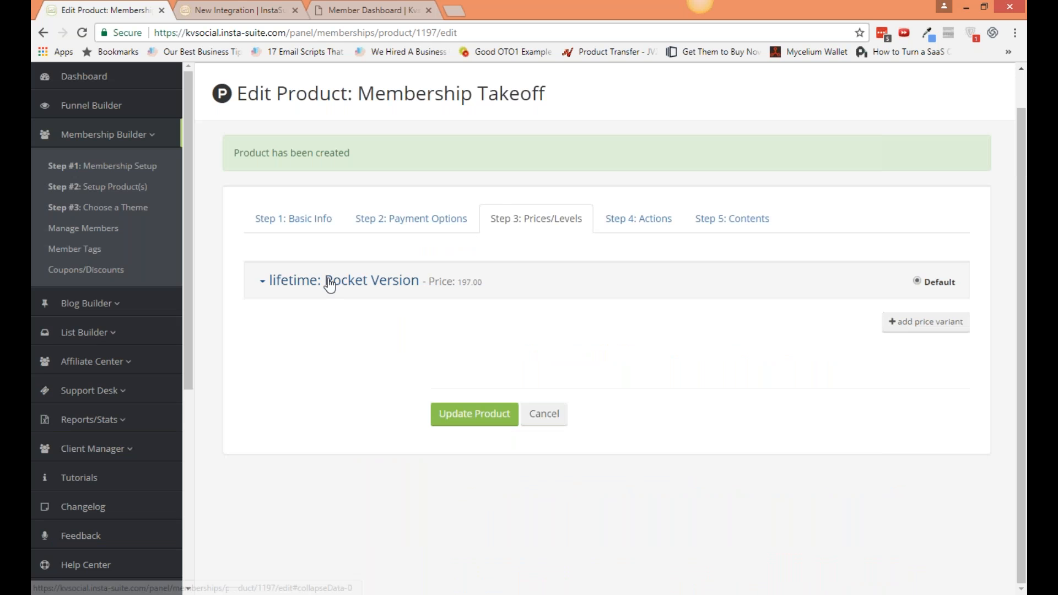
{"action": "left_click", "coordinate": [328, 283]}
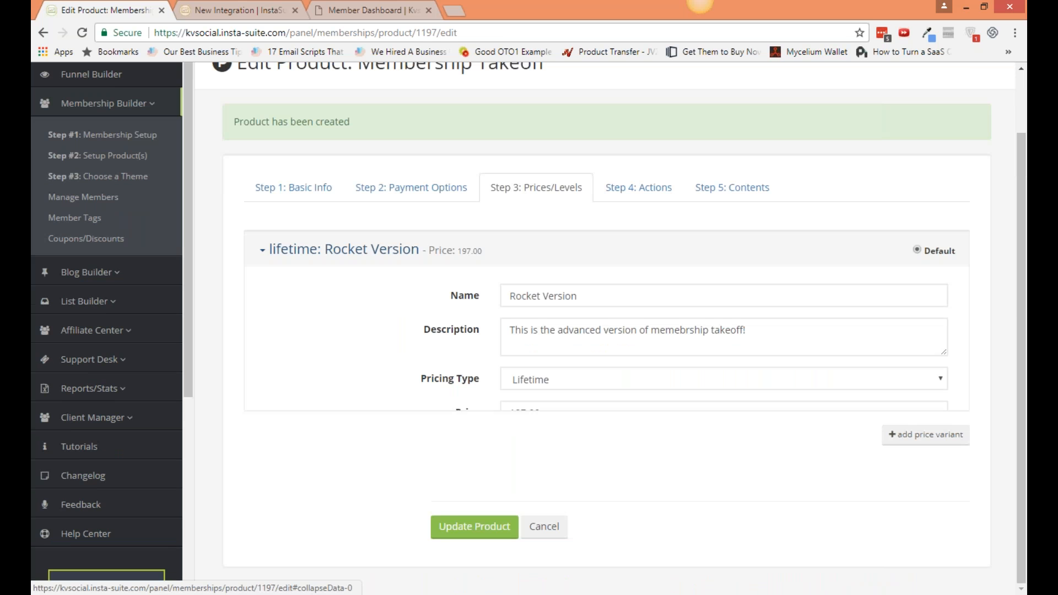
Review the Rocket Version's JVZoo integration settings, including the JVZIPN URL and its setup instructions.
{"action": "scroll", "coordinate": [606, 331], "scroll_direction": "down", "scroll_amount": 3}
{"action": "scroll", "coordinate": [564, 471], "scroll_direction": "down", "scroll_amount": 3}
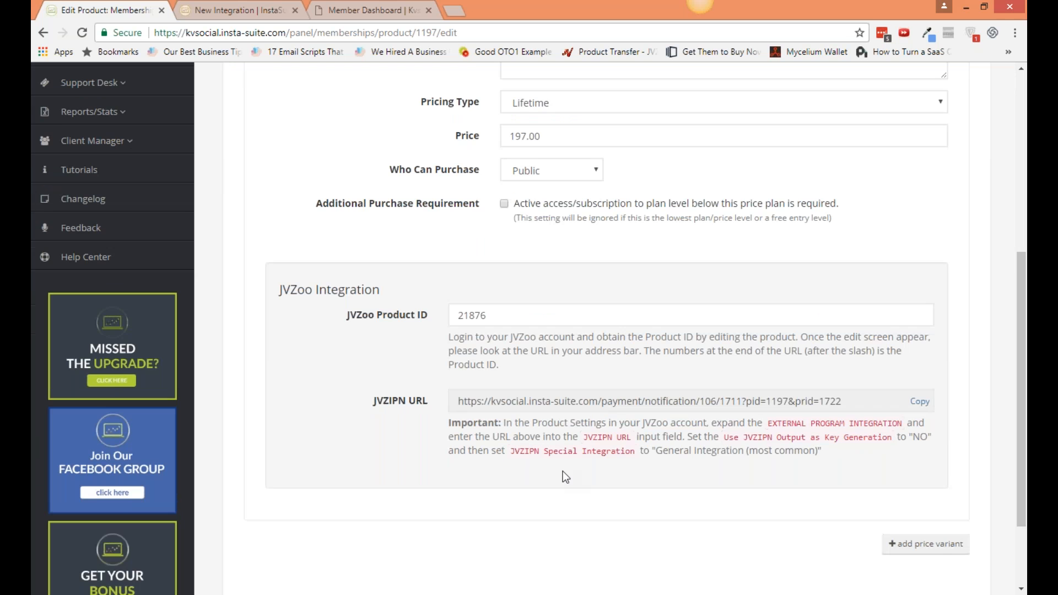
{"action": "left_click", "coordinate": [652, 332]}
{"action": "scroll", "coordinate": [656, 439], "scroll_direction": "up", "scroll_amount": 4}
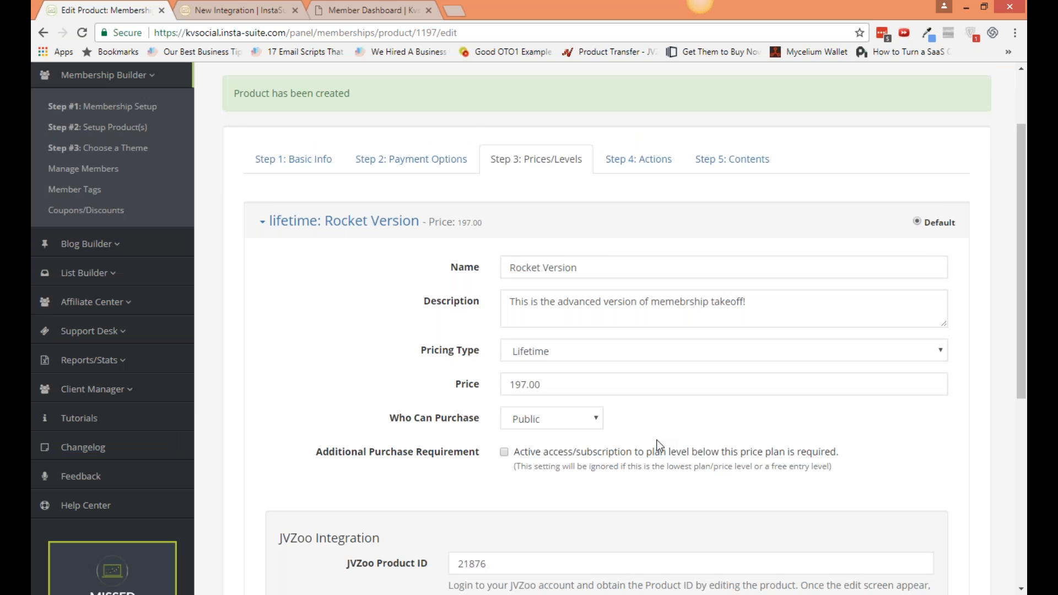
Switch the product's accepted payment from JVZoo to PayPal and update the product.
{"action": "scroll", "coordinate": [659, 445], "scroll_direction": "up", "scroll_amount": 2}
{"action": "left_click", "coordinate": [412, 257]}
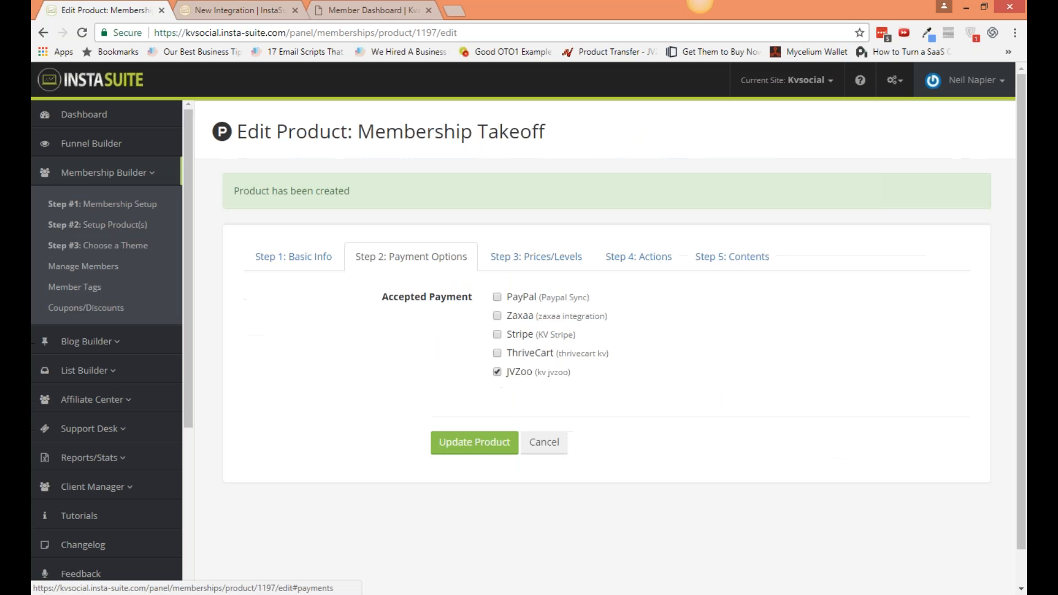
{"action": "left_click", "coordinate": [497, 373]}
{"action": "left_click", "coordinate": [498, 298]}
{"action": "left_click", "coordinate": [487, 436]}
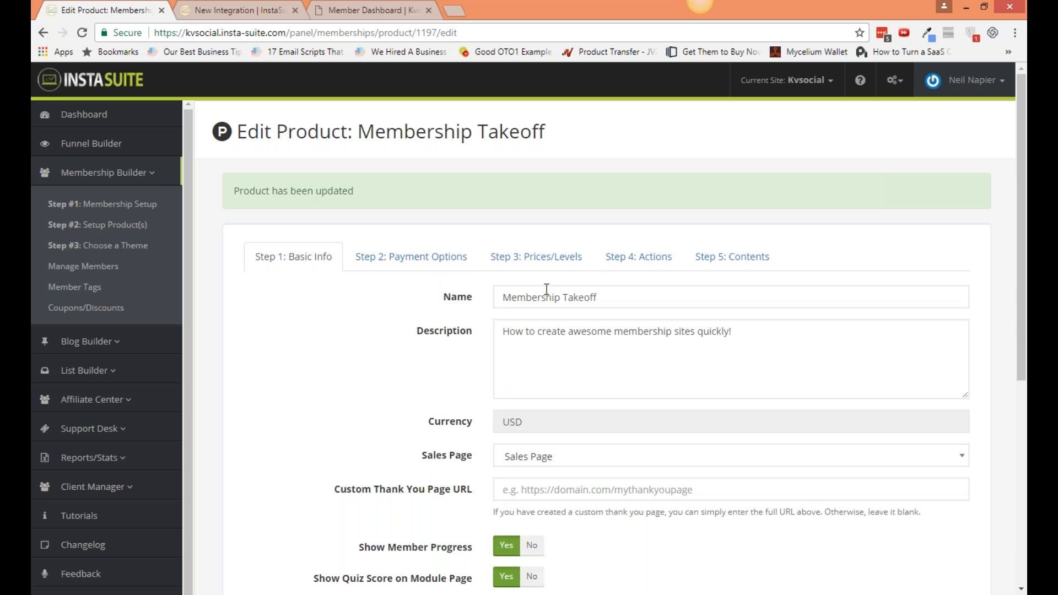
Expand the Rocket Version price level, copy its PayPal Buy URL and load it in a private browser window.
{"action": "left_click", "coordinate": [537, 265]}
{"action": "left_click", "coordinate": [344, 319]}
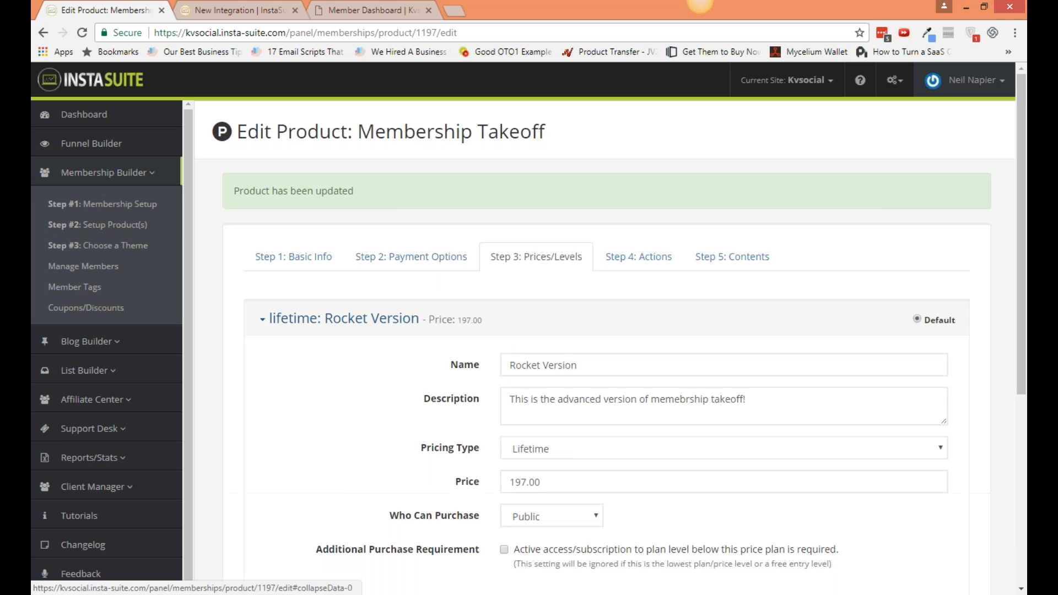
{"action": "scroll", "coordinate": [344, 319], "scroll_direction": "down", "scroll_amount": 1}
{"action": "scroll", "coordinate": [606, 331], "scroll_direction": "down", "scroll_amount": 1}
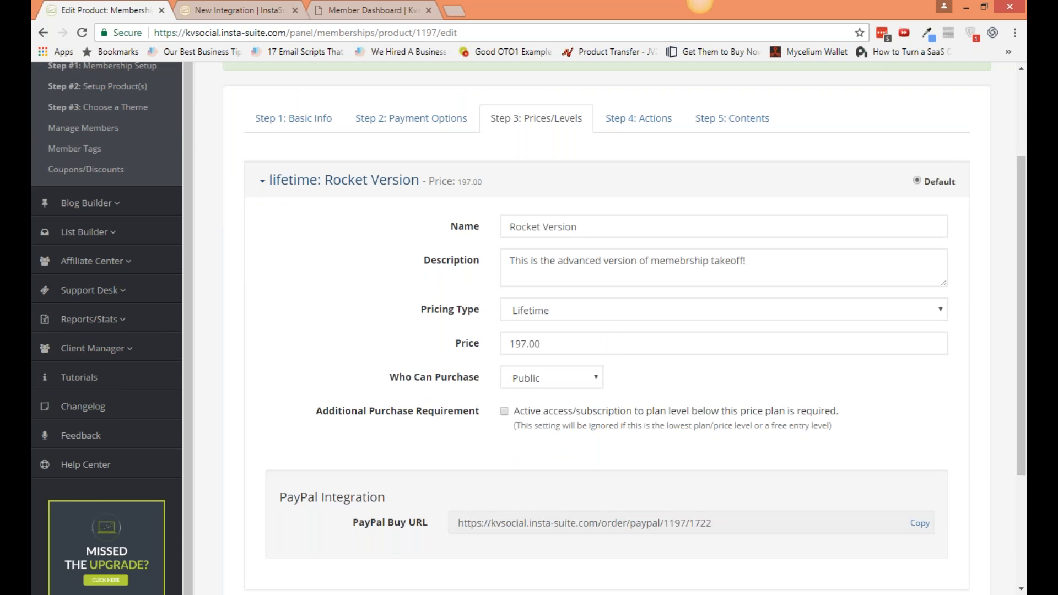
{"action": "scroll", "coordinate": [607, 331], "scroll_direction": "down", "scroll_amount": 2}
{"action": "left_click", "coordinate": [725, 380]}
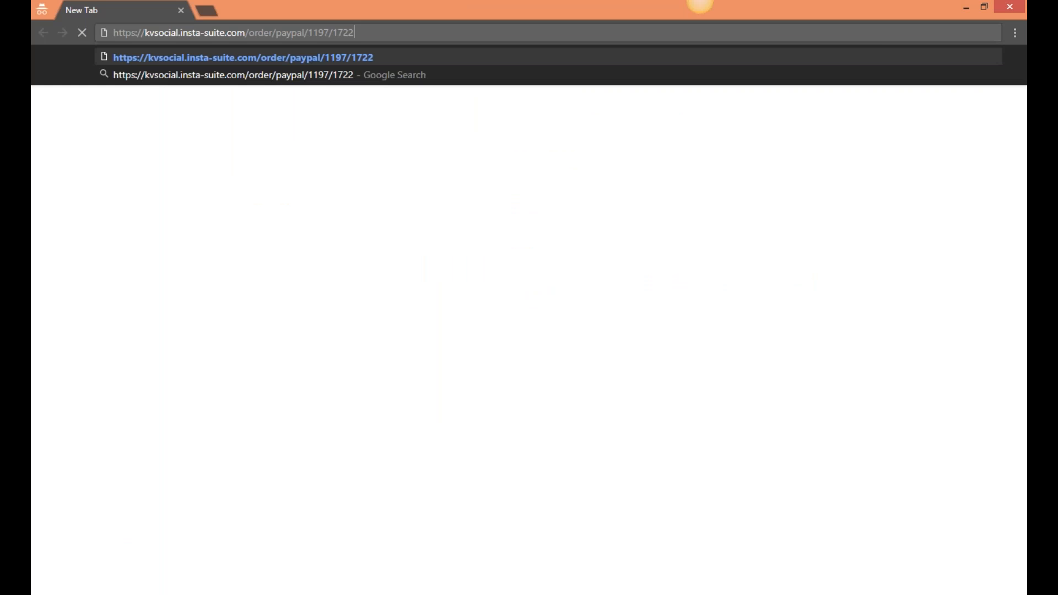
{"action": "key", "text": "Return"}
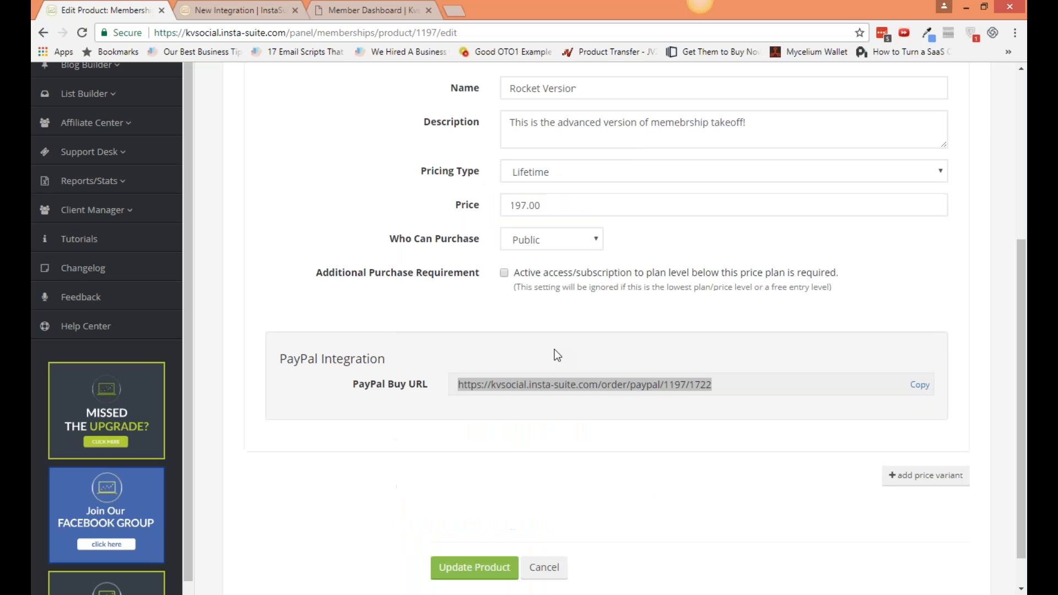
{"action": "left_click", "coordinate": [551, 380]}
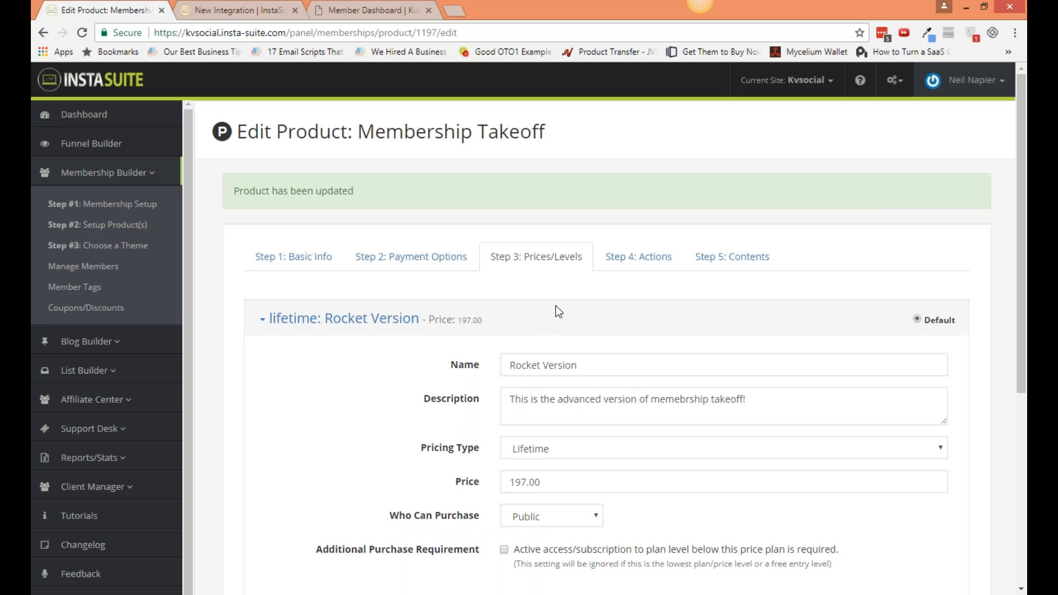
Add an automated action to the product that triggers on purchase of Rocket Version (plan level 1).
{"action": "left_click", "coordinate": [634, 259]}
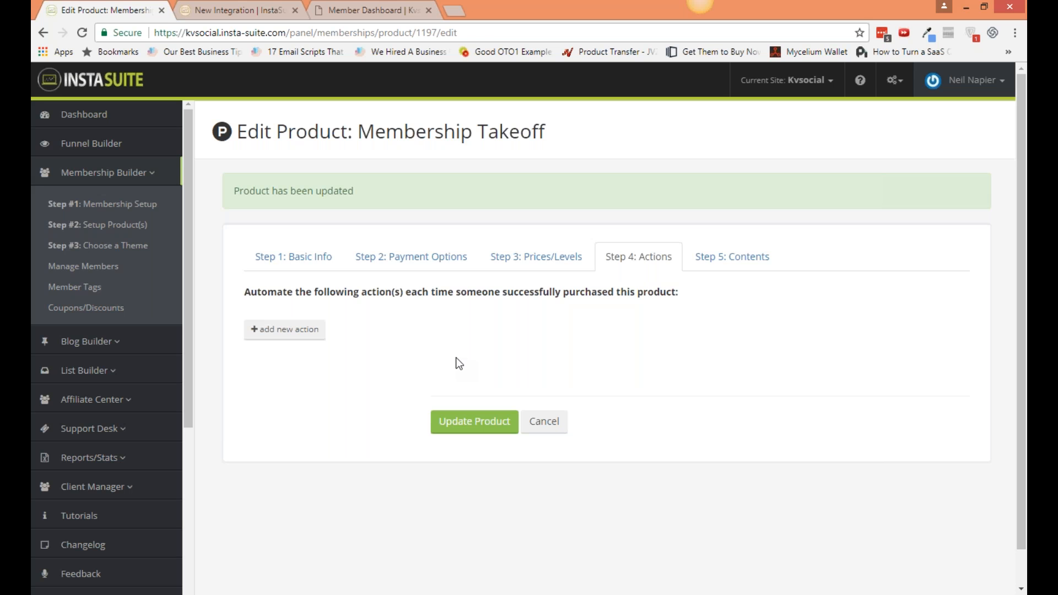
{"action": "left_click", "coordinate": [285, 330]}
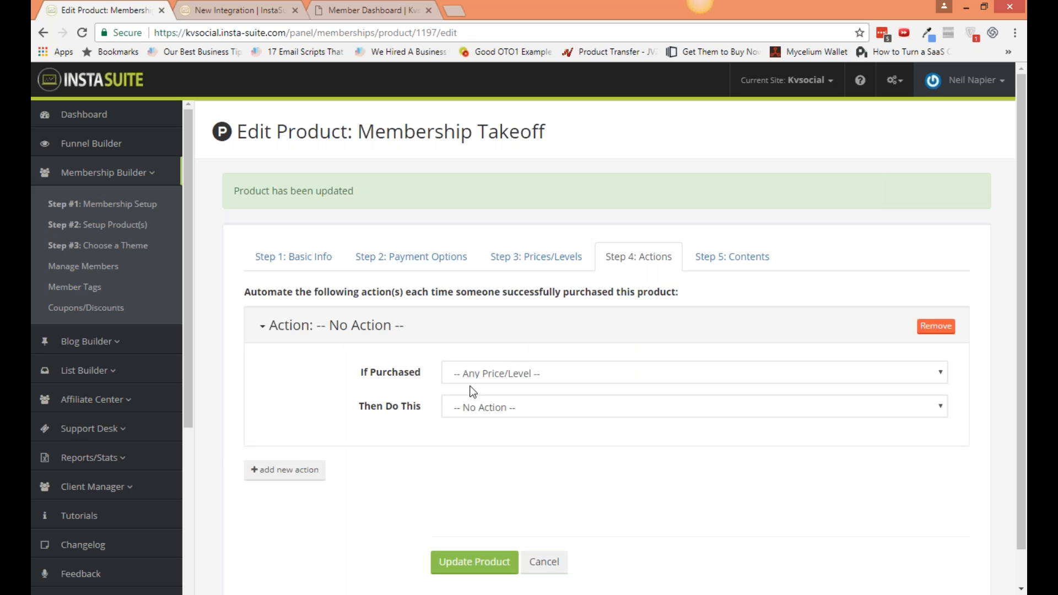
{"action": "left_click", "coordinate": [519, 376]}
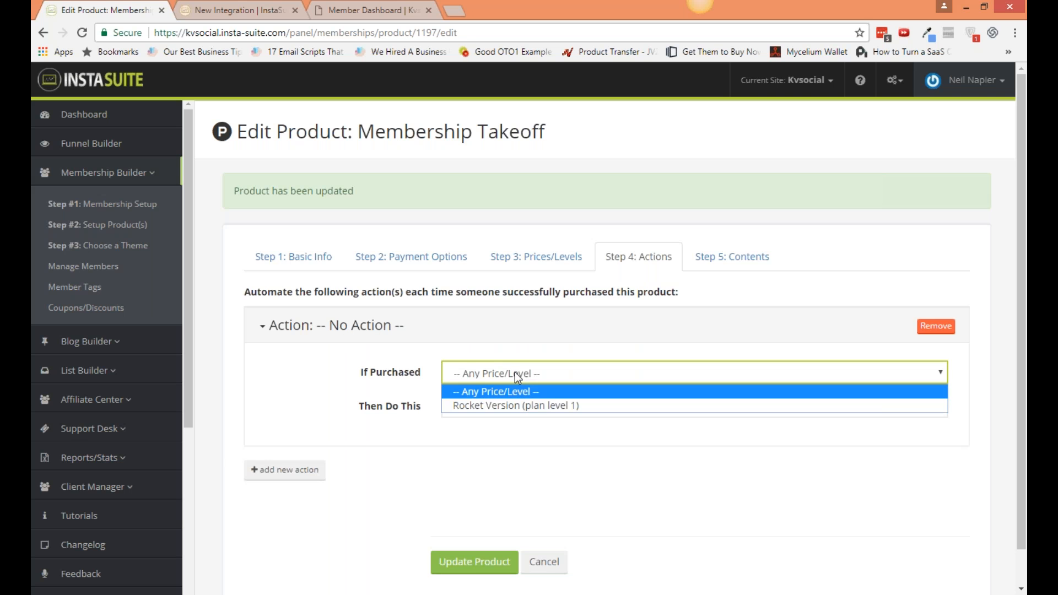
{"action": "left_click", "coordinate": [517, 406]}
Try the action's options for giving customers additional access to other products and for applying or removing tags.
{"action": "left_click", "coordinate": [517, 408]}
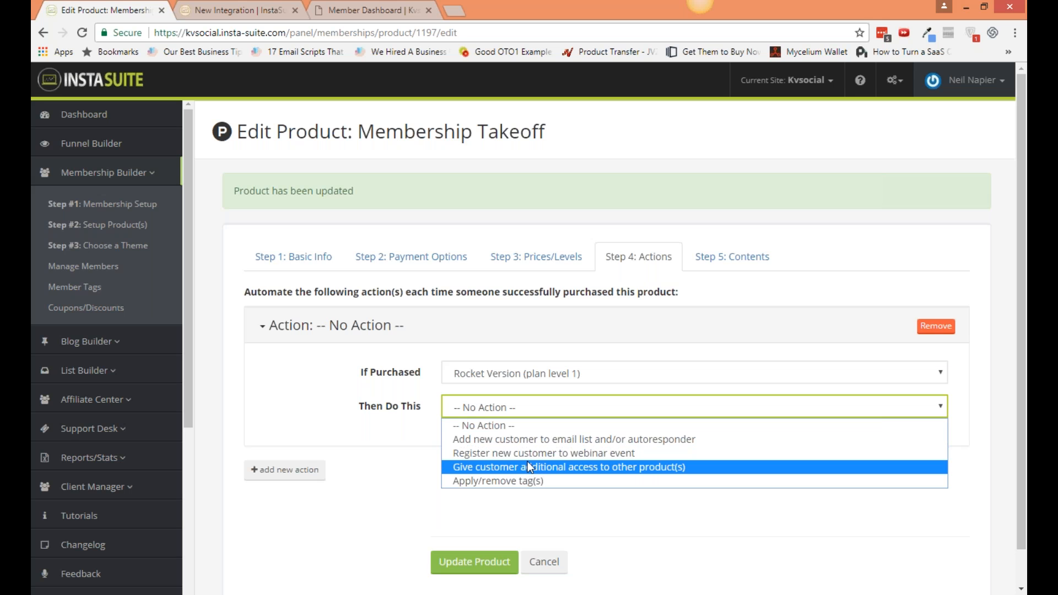
{"action": "left_click", "coordinate": [528, 462]}
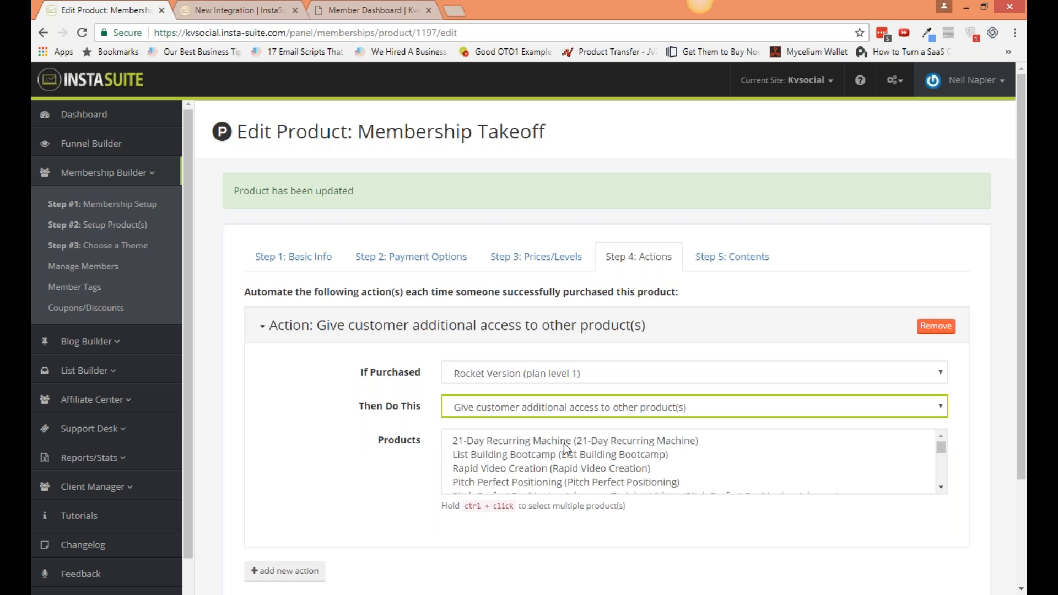
{"action": "scroll", "coordinate": [564, 463], "scroll_direction": "down", "scroll_amount": 1}
{"action": "scroll", "coordinate": [557, 455], "scroll_direction": "down", "scroll_amount": 2}
{"action": "left_click", "coordinate": [554, 407]}
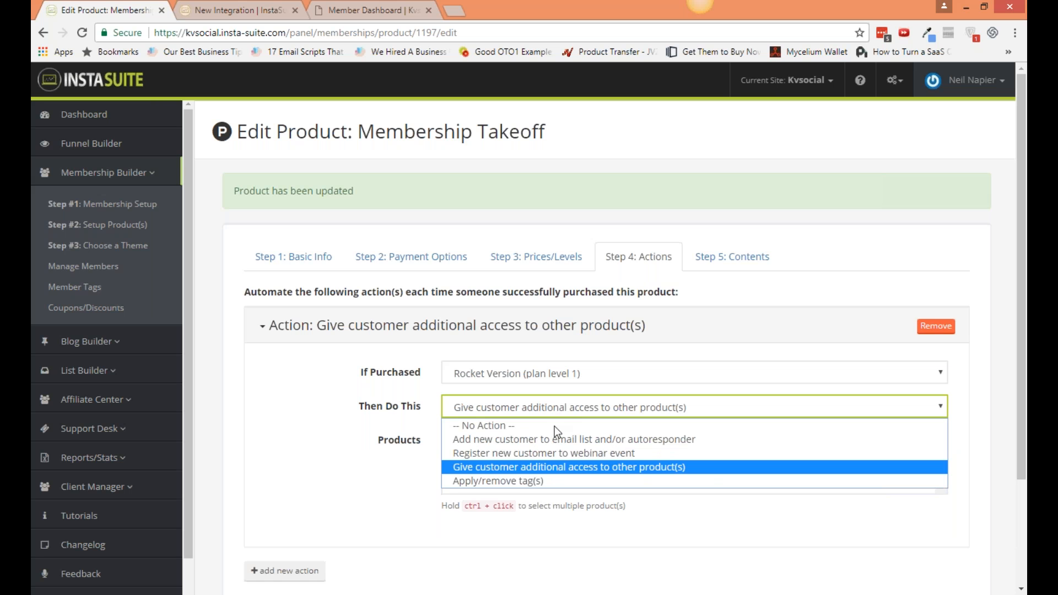
{"action": "left_click", "coordinate": [547, 481]}
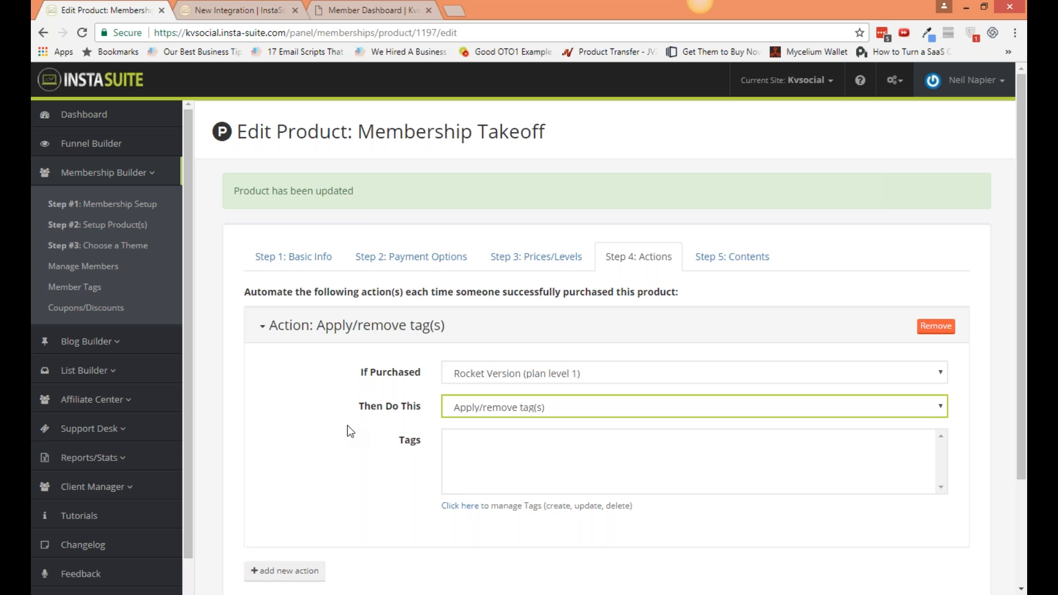
{"action": "scroll", "coordinate": [348, 432], "scroll_direction": "down", "scroll_amount": 1}
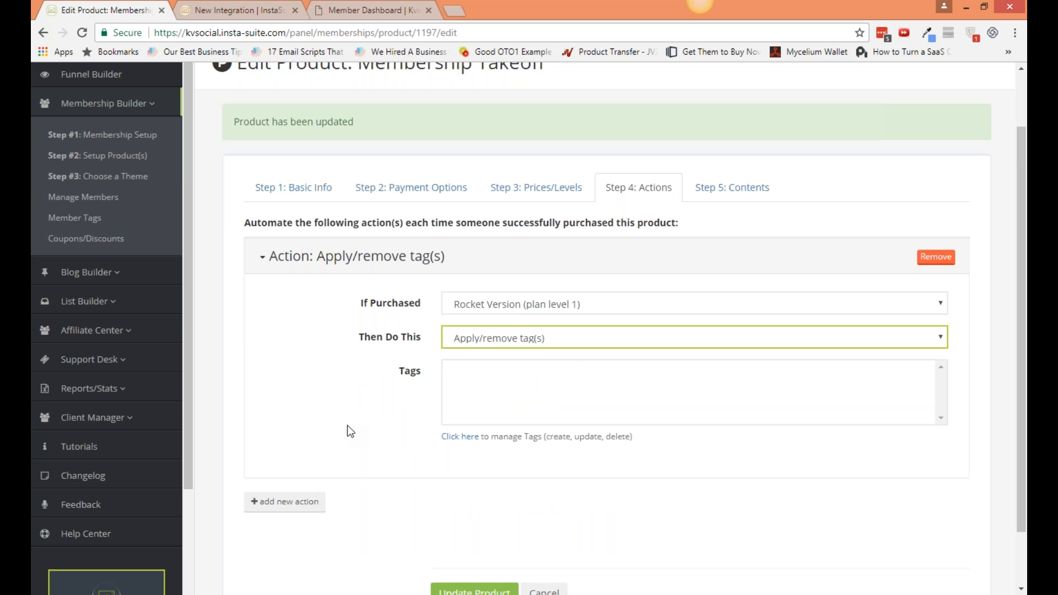
Set the action to add the new customer to an email list and/or autoresponder, and update the product.
{"action": "key", "text": "alt+Down"}
{"action": "left_click", "coordinate": [496, 366]}
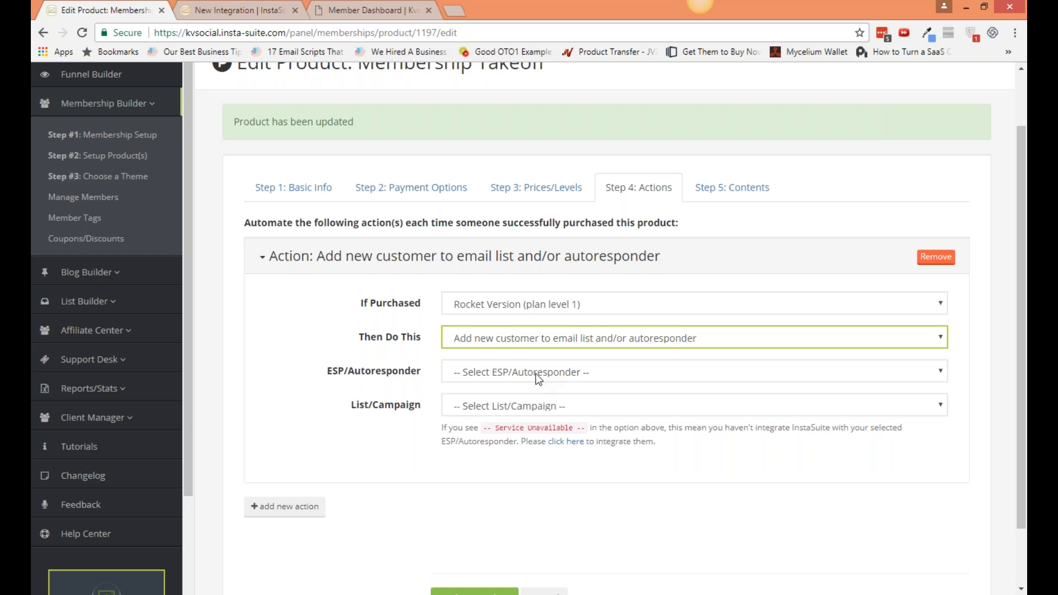
{"action": "left_click", "coordinate": [644, 493]}
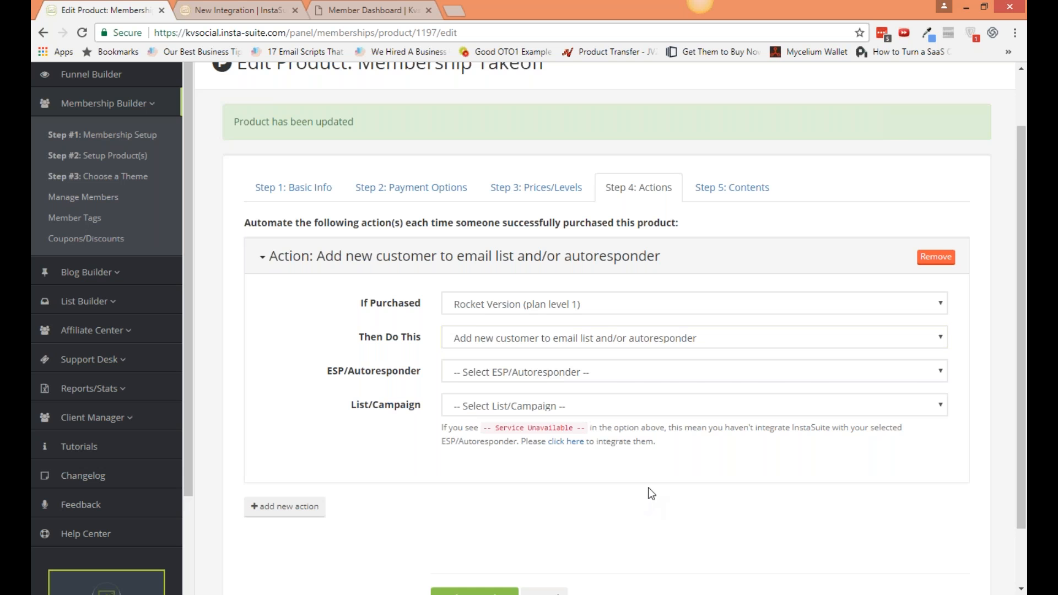
{"action": "scroll", "coordinate": [648, 492], "scroll_direction": "down", "scroll_amount": 1}
{"action": "scroll", "coordinate": [593, 489], "scroll_direction": "down", "scroll_amount": 1}
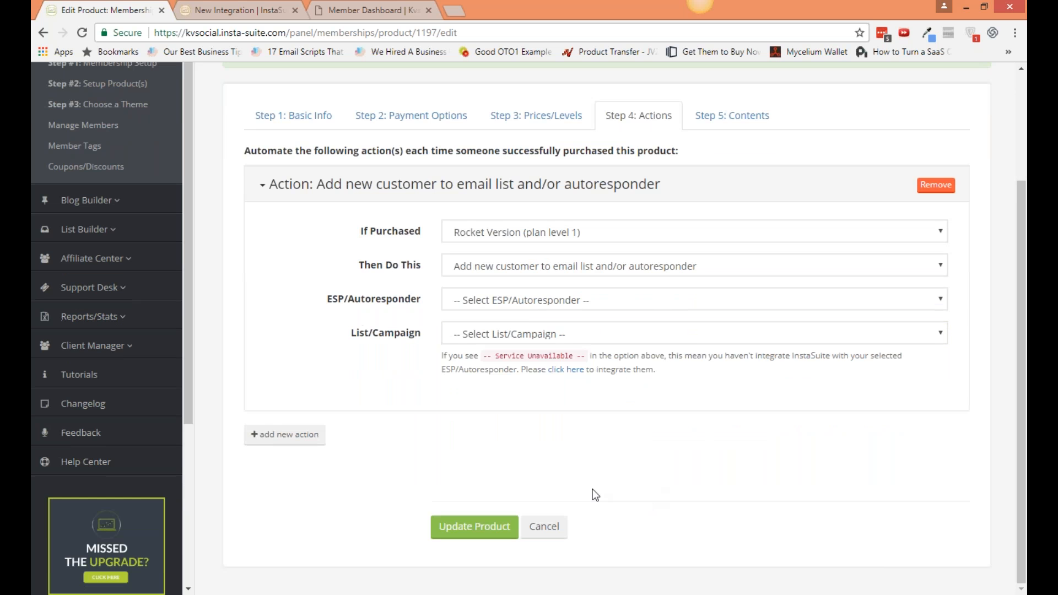
{"action": "scroll", "coordinate": [386, 446], "scroll_direction": "up", "scroll_amount": 1}
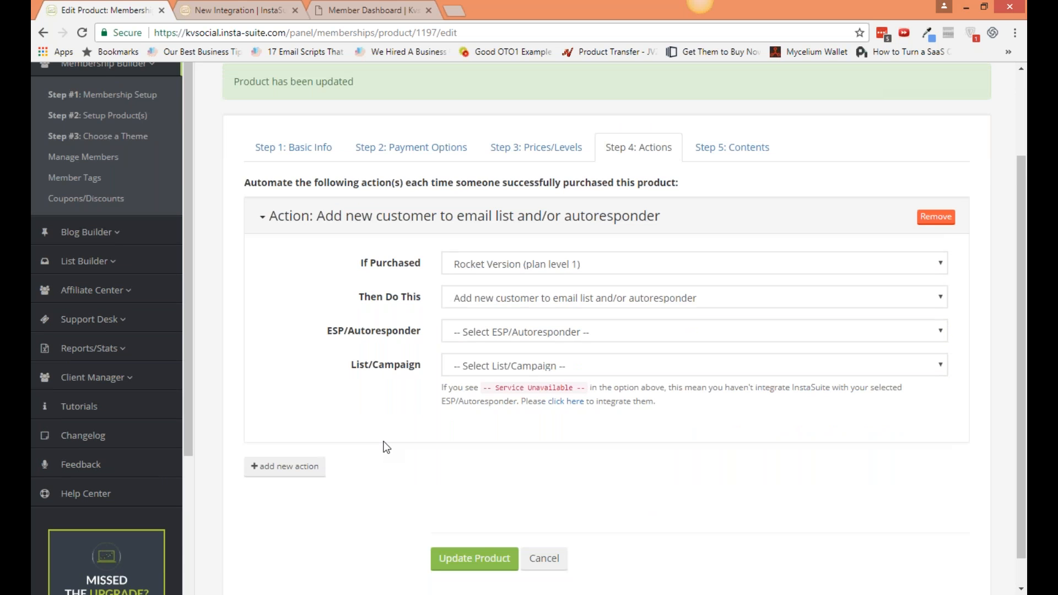
{"action": "scroll", "coordinate": [385, 446], "scroll_direction": "up", "scroll_amount": 2}
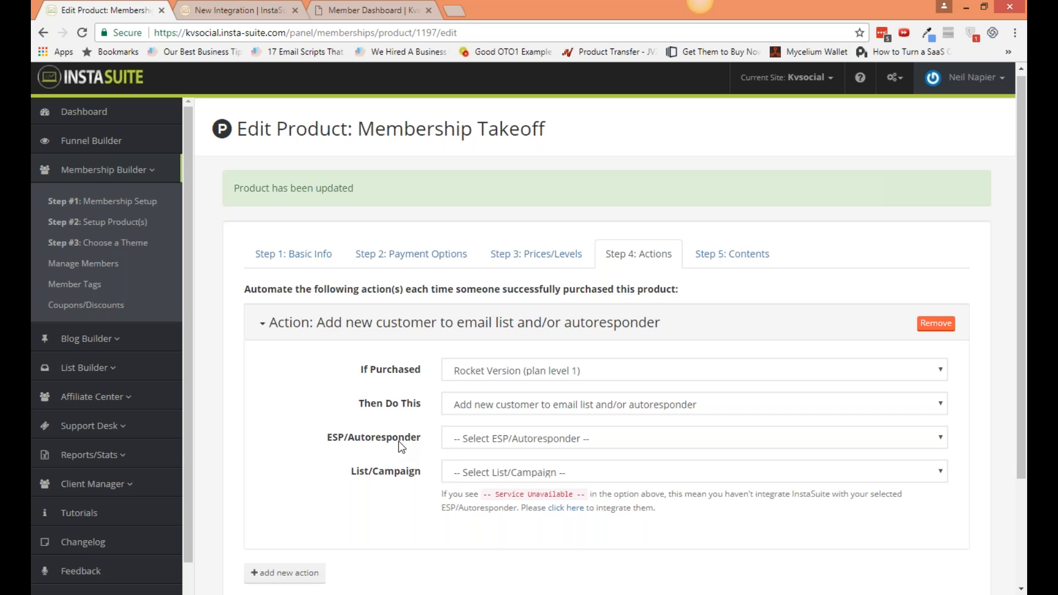
{"action": "scroll", "coordinate": [828, 367], "scroll_direction": "down", "scroll_amount": 1}
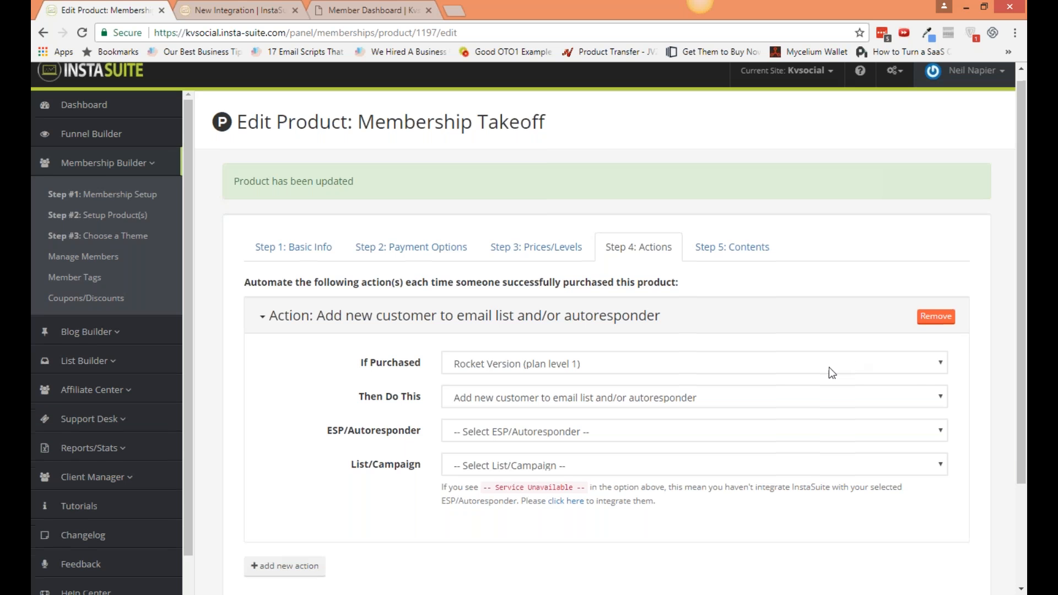
{"action": "scroll", "coordinate": [829, 367], "scroll_direction": "down", "scroll_amount": 1}
{"action": "scroll", "coordinate": [606, 472], "scroll_direction": "up", "scroll_amount": 1}
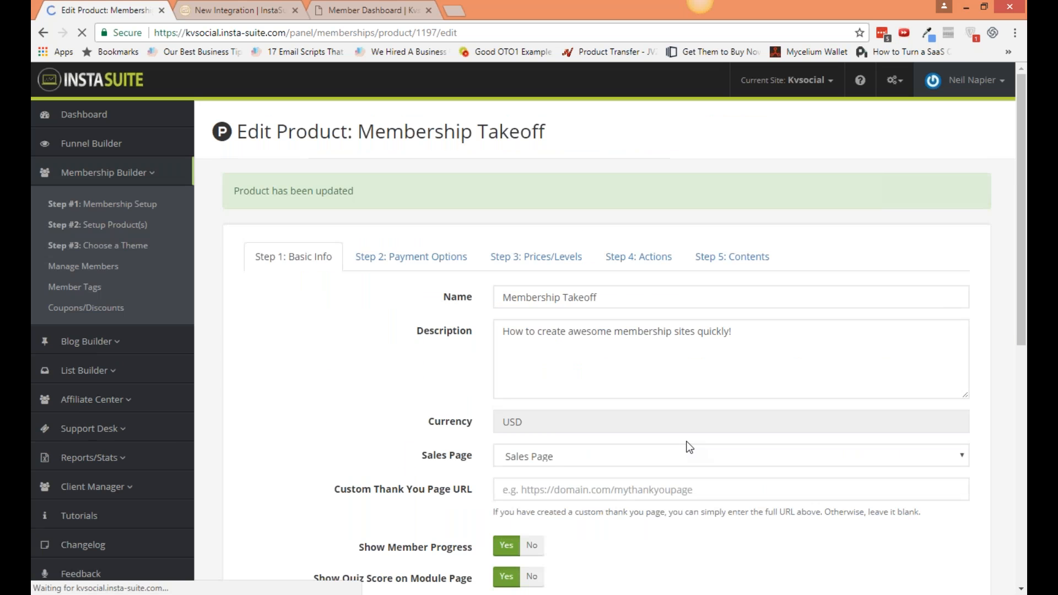
View Membership Takeoff's Contents step, and open the Contents step of the existing 21-Day Recurring Machine product.
{"action": "left_click", "coordinate": [739, 259]}
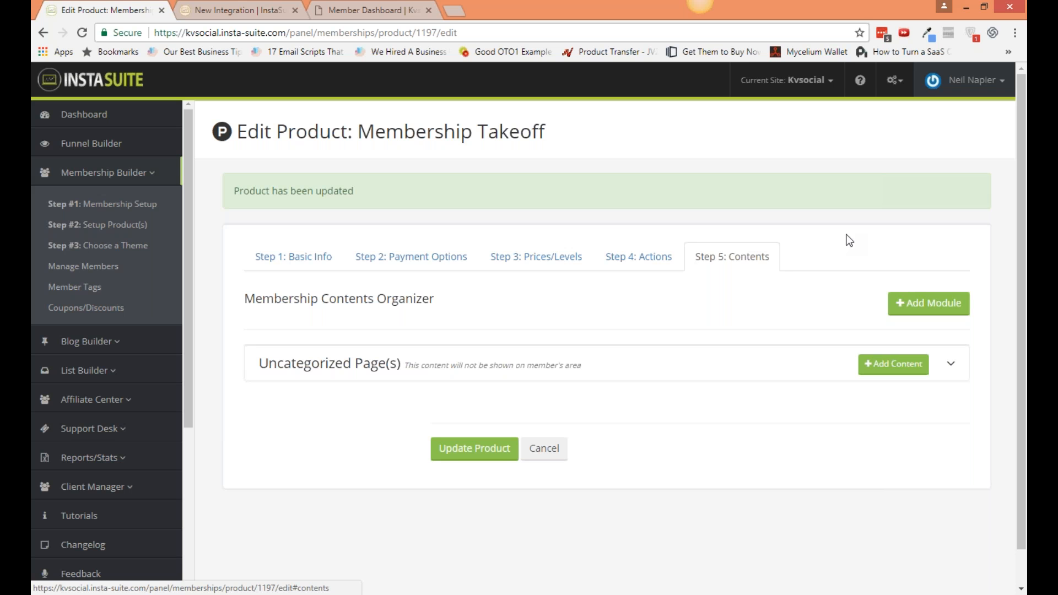
{"action": "left_click", "coordinate": [99, 225]}
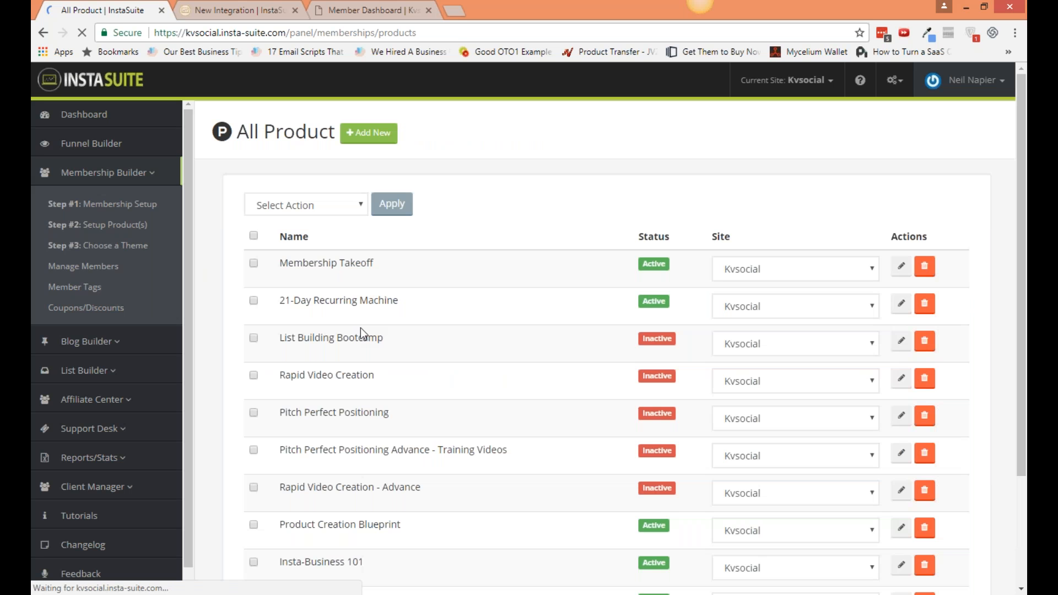
{"action": "left_click", "coordinate": [902, 305]}
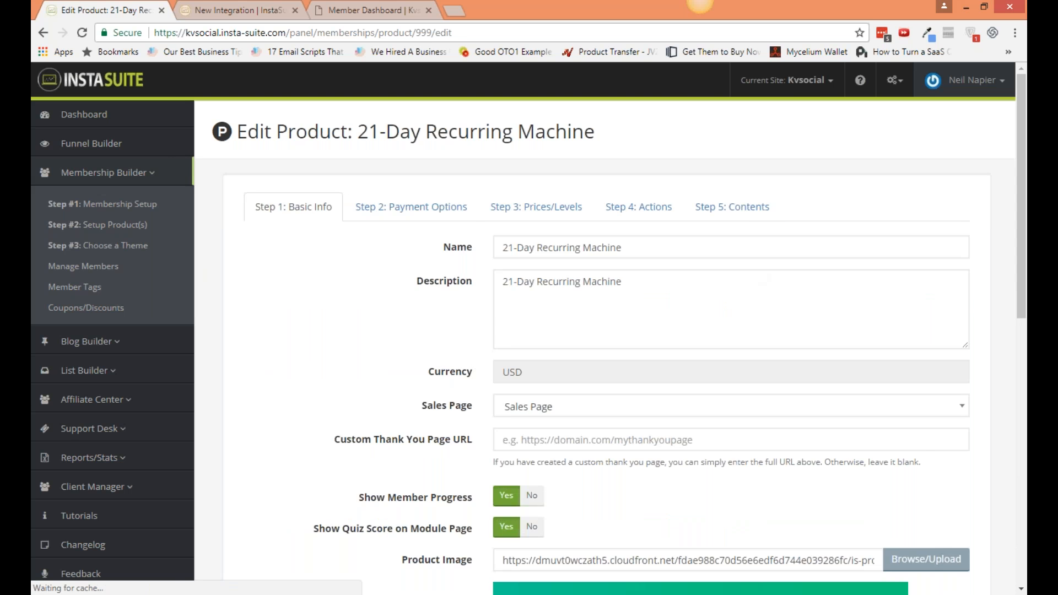
{"action": "left_click", "coordinate": [732, 206]}
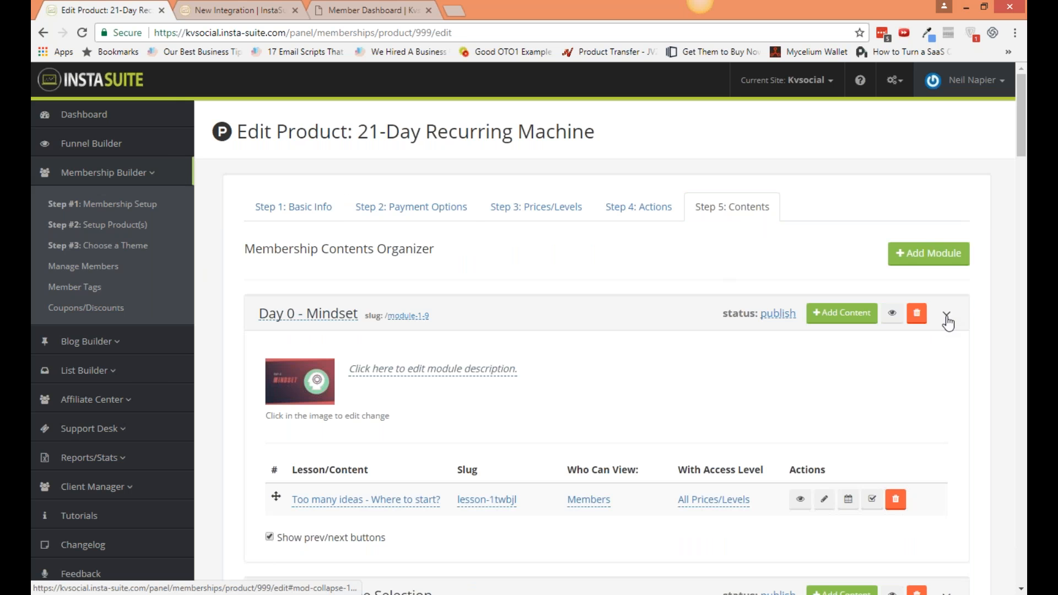
Collapse every module in the contents organizer, from Day 0 - Mindset through Day 19 to 21 - 3-Day Push, to view the module list.
{"action": "left_click", "coordinate": [947, 314]}
{"action": "left_click", "coordinate": [947, 364]}
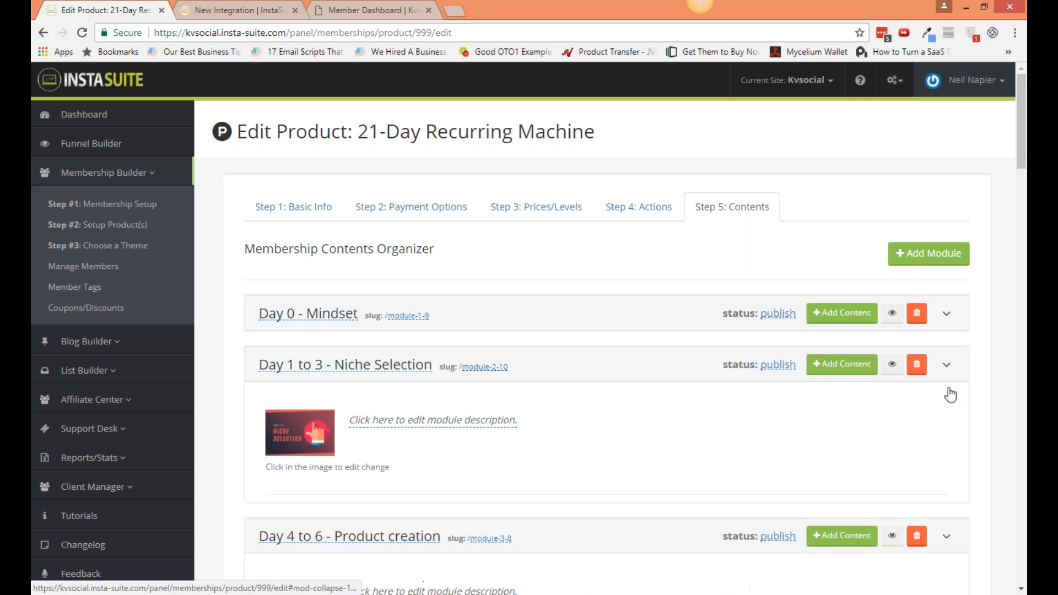
{"action": "left_click", "coordinate": [947, 415]}
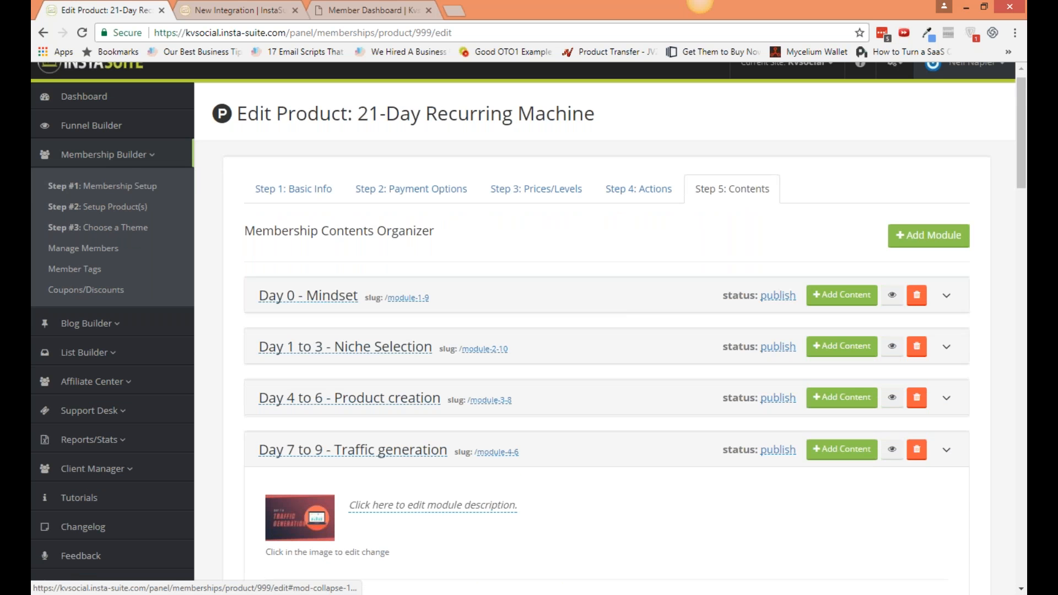
{"action": "scroll", "coordinate": [948, 419], "scroll_direction": "down", "scroll_amount": 2}
{"action": "left_click", "coordinate": [947, 330]}
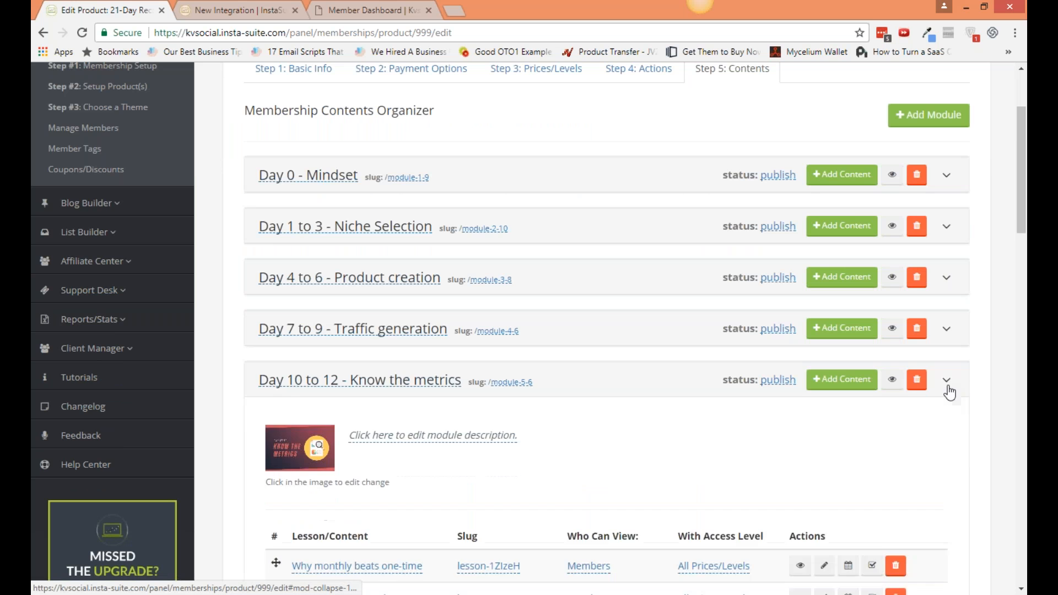
{"action": "left_click", "coordinate": [948, 382]}
{"action": "scroll", "coordinate": [950, 406], "scroll_direction": "down", "scroll_amount": 1}
{"action": "scroll", "coordinate": [949, 406], "scroll_direction": "down", "scroll_amount": 1}
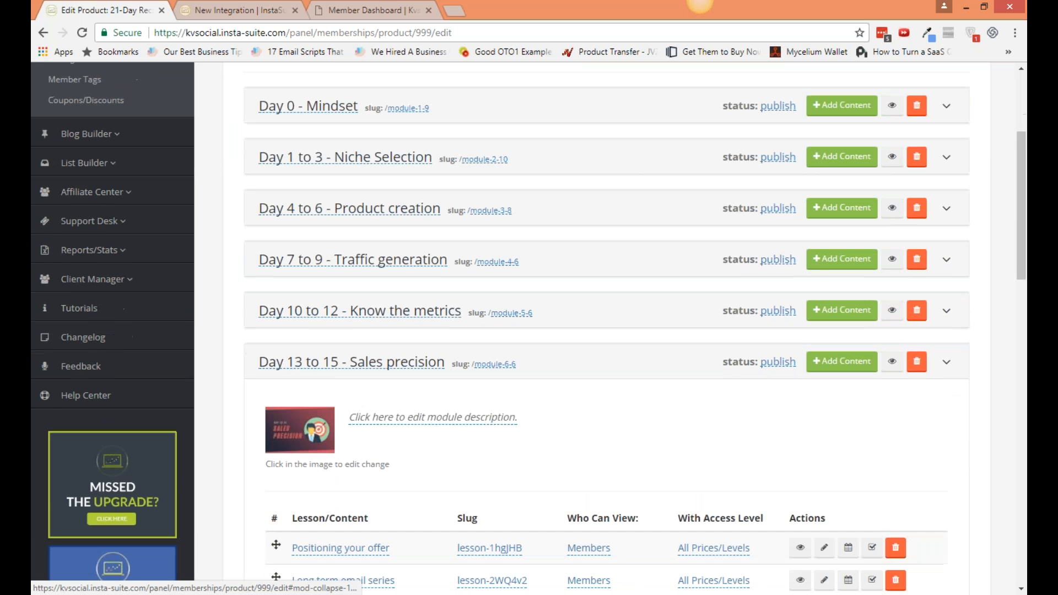
{"action": "left_click", "coordinate": [947, 362]}
{"action": "left_click", "coordinate": [948, 411]}
{"action": "scroll", "coordinate": [948, 409], "scroll_direction": "down", "scroll_amount": 1}
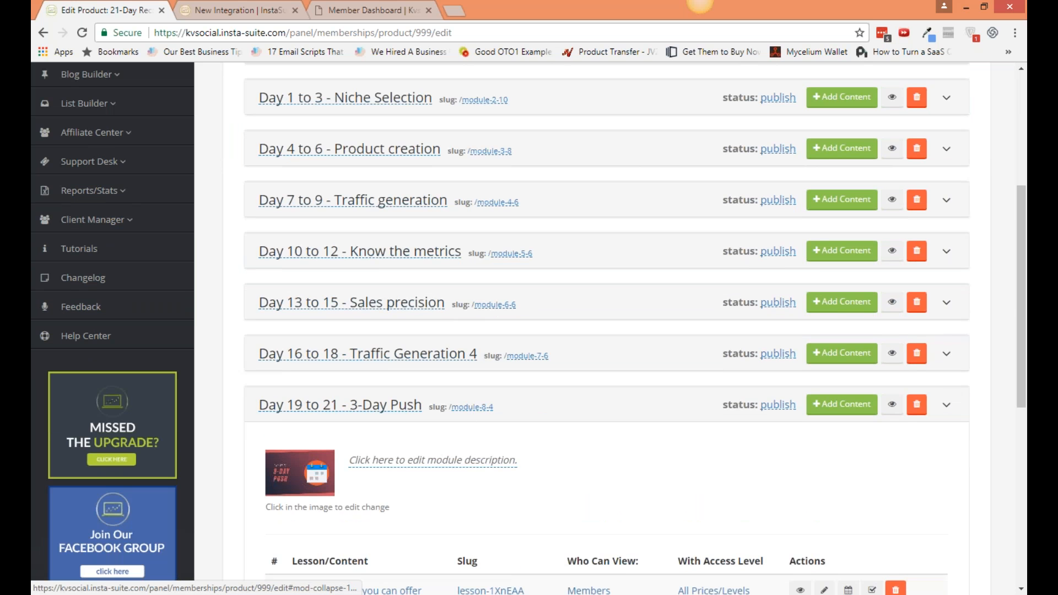
{"action": "scroll", "coordinate": [950, 404], "scroll_direction": "down", "scroll_amount": 1}
{"action": "left_click", "coordinate": [948, 397]}
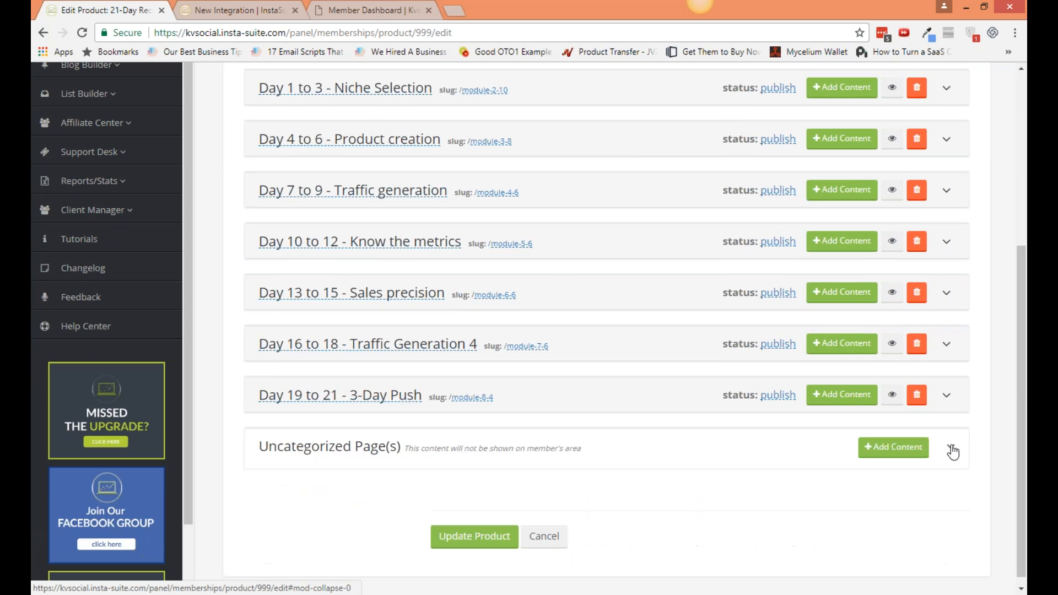
{"action": "scroll", "coordinate": [627, 442], "scroll_direction": "up", "scroll_amount": 2}
{"action": "scroll", "coordinate": [628, 442], "scroll_direction": "up", "scroll_amount": 2}
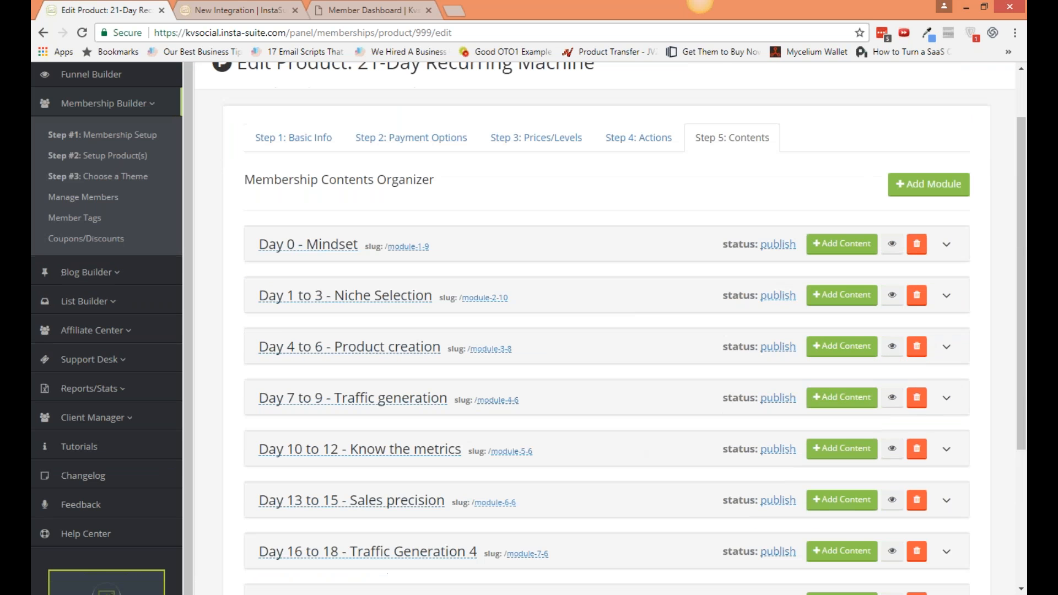
Expand the Day 1 to 3 - Niche Selection module and compare its lesson list with its member-facing module page.
{"action": "scroll", "coordinate": [394, 282], "scroll_direction": "down", "scroll_amount": 1}
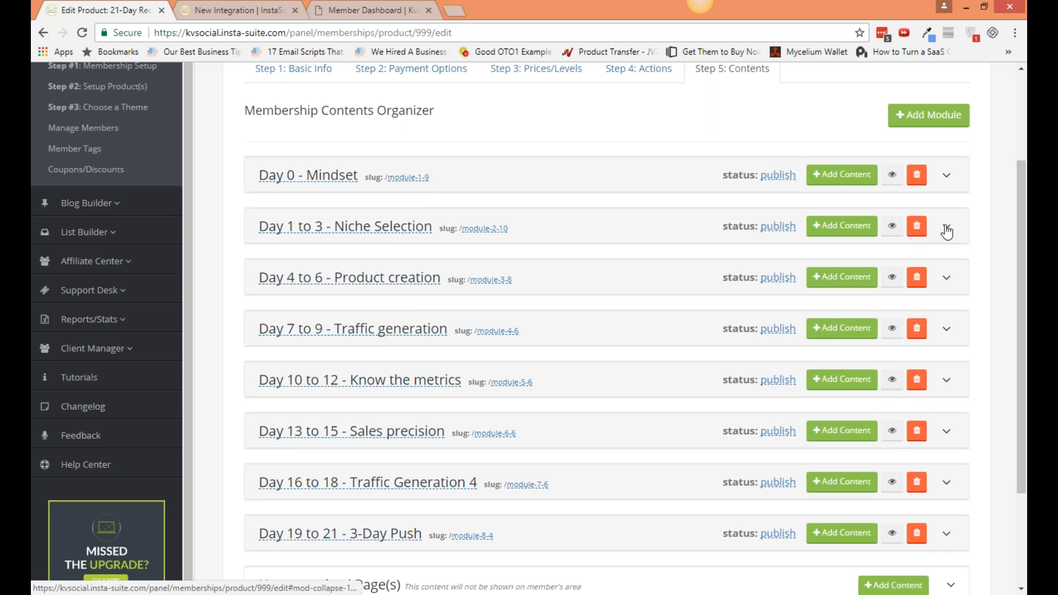
{"action": "left_click", "coordinate": [947, 228]}
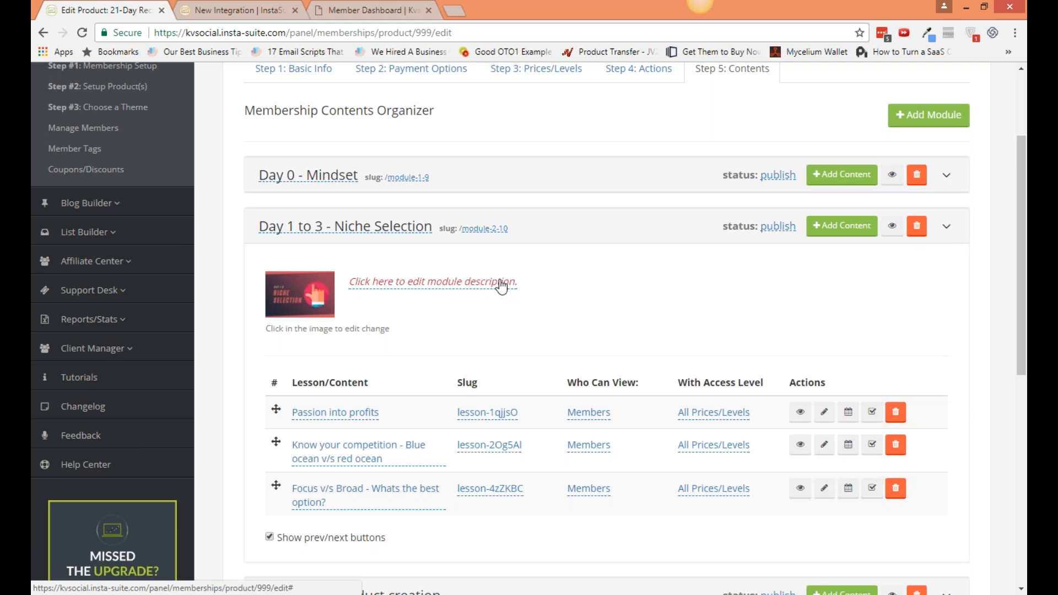
{"action": "left_click", "coordinate": [894, 227]}
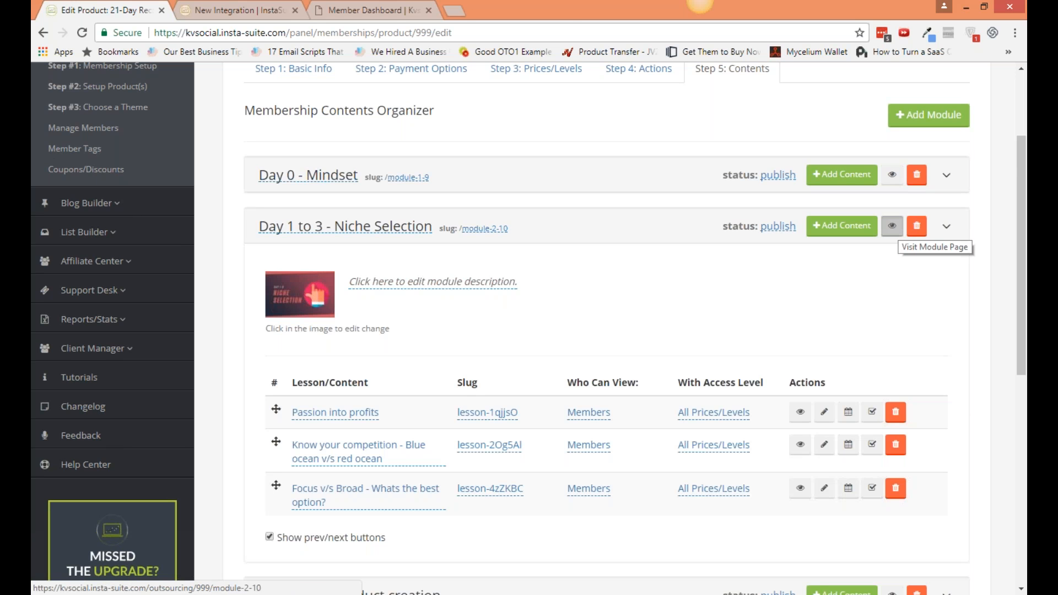
{"action": "left_click", "coordinate": [271, 9]}
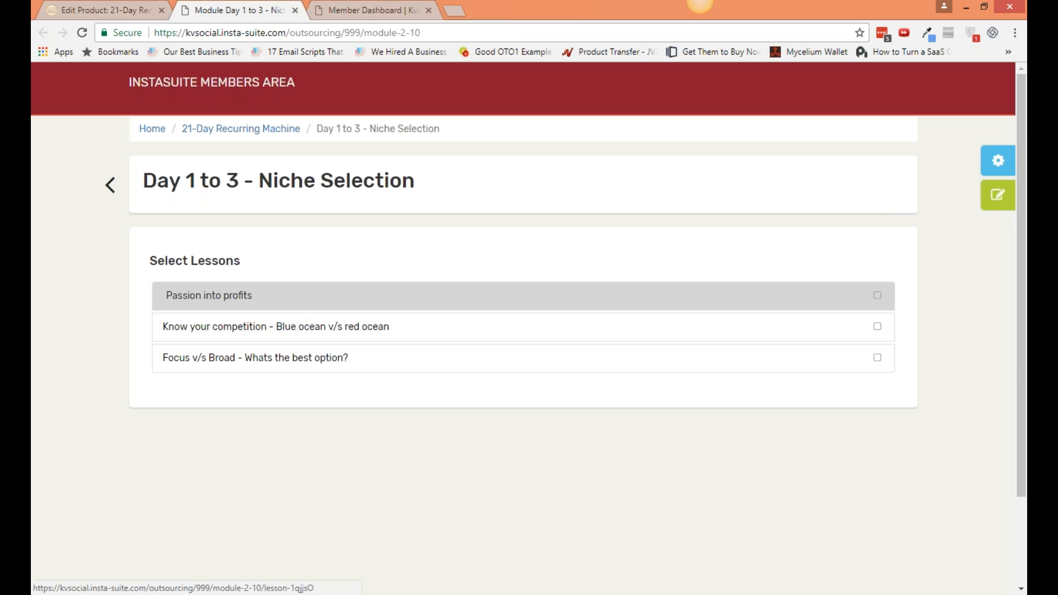
{"action": "left_click", "coordinate": [118, 12]}
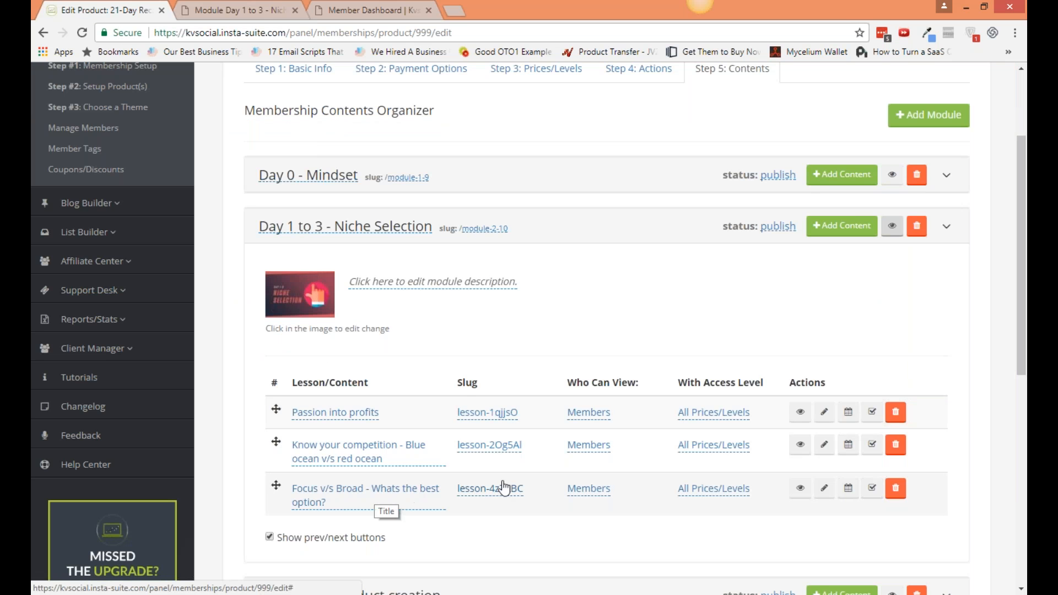
{"action": "left_click", "coordinate": [248, 4]}
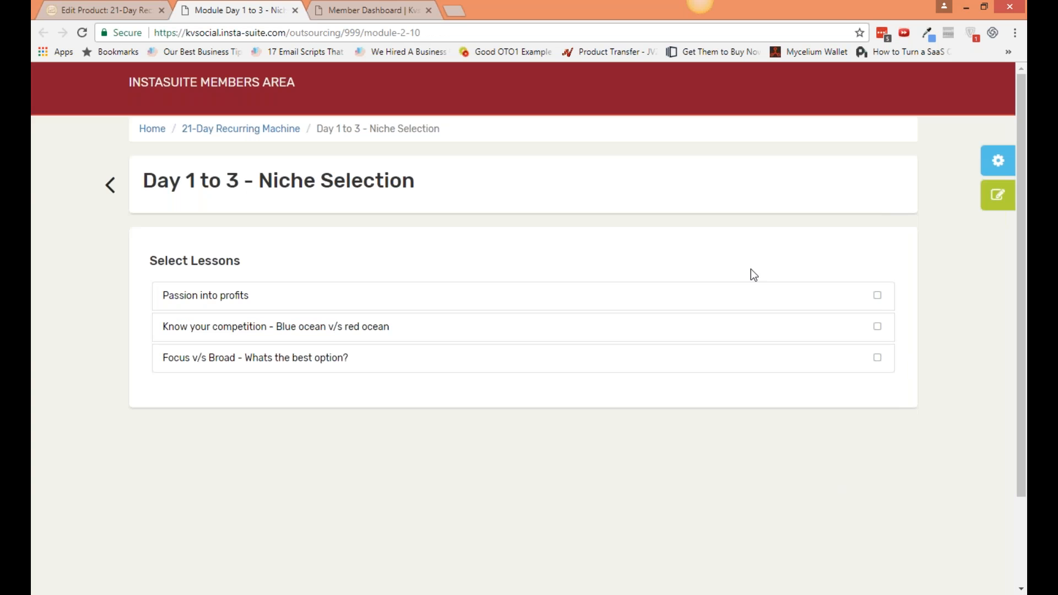
Open the Passion into profits lesson in the members area and review its video, task text and notes area.
{"action": "left_click", "coordinate": [871, 296]}
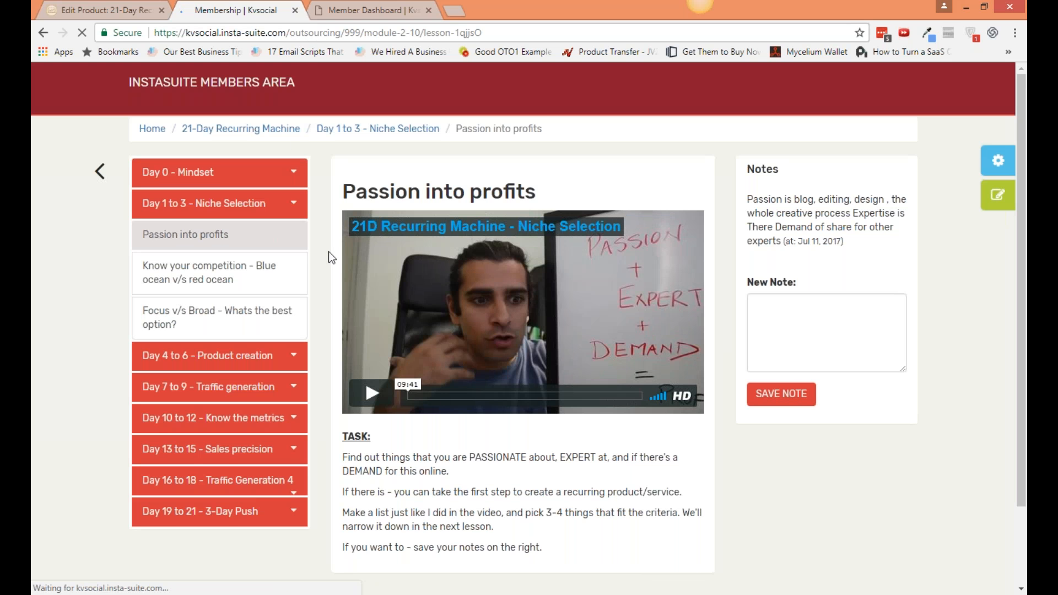
{"action": "scroll", "coordinate": [329, 260], "scroll_direction": "down", "scroll_amount": 1}
{"action": "scroll", "coordinate": [330, 262], "scroll_direction": "down", "scroll_amount": 1}
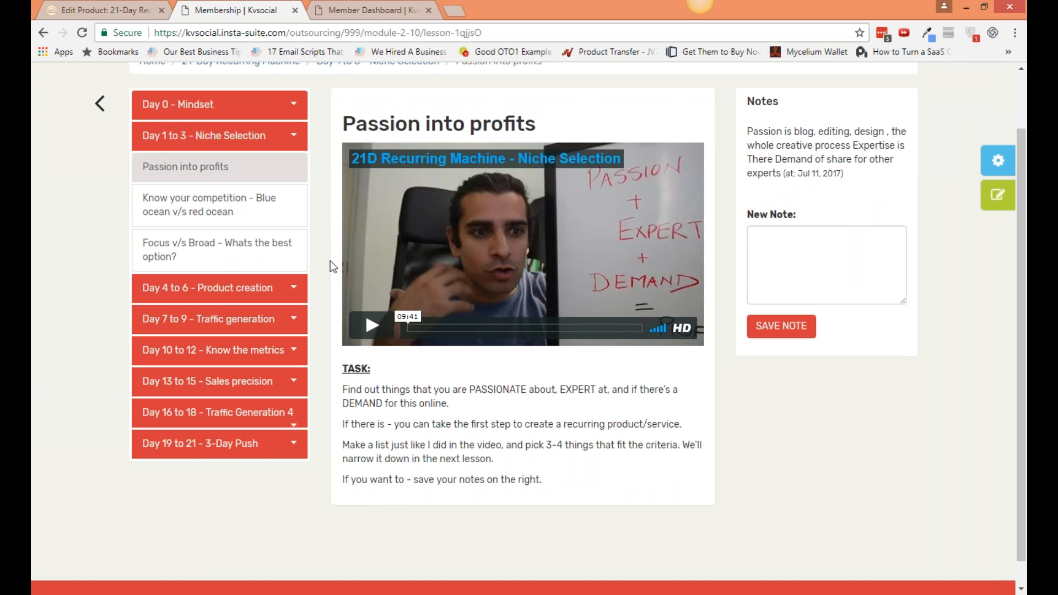
{"action": "scroll", "coordinate": [330, 260], "scroll_direction": "up", "scroll_amount": 1}
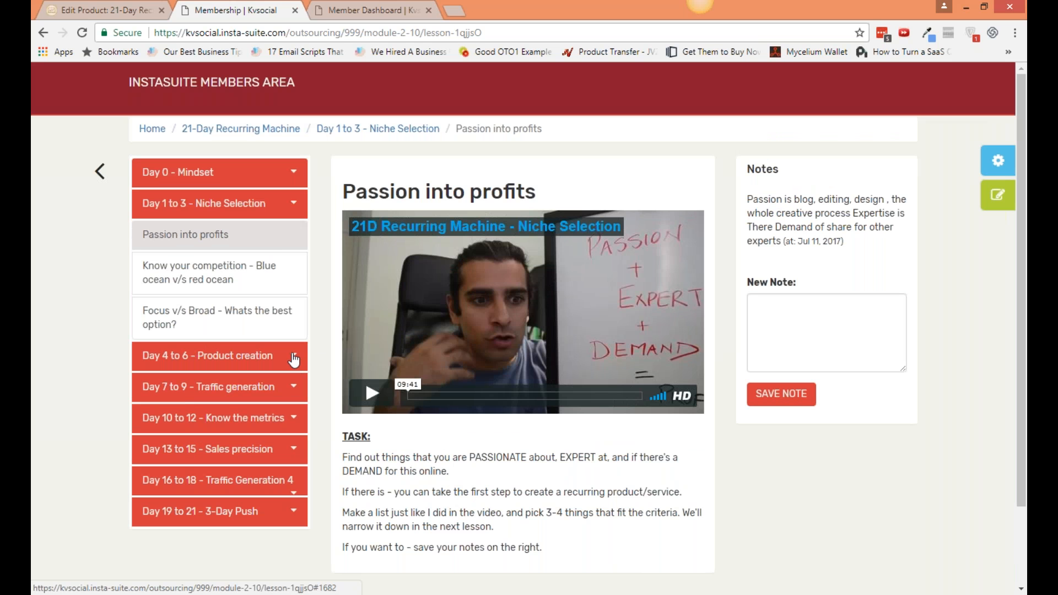
Browse the lesson page's module navigation, checking the lessons under Day 7 to 9, Day 13 to 15, Day 19 to 21 and Day 4 to 6.
{"action": "left_click", "coordinate": [291, 393]}
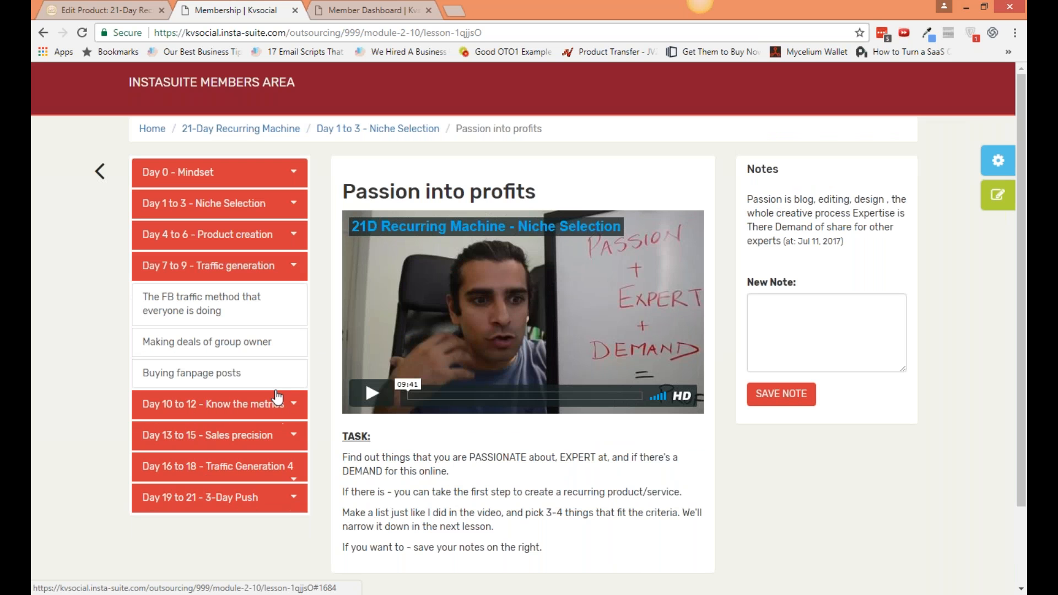
{"action": "left_click", "coordinate": [297, 443]}
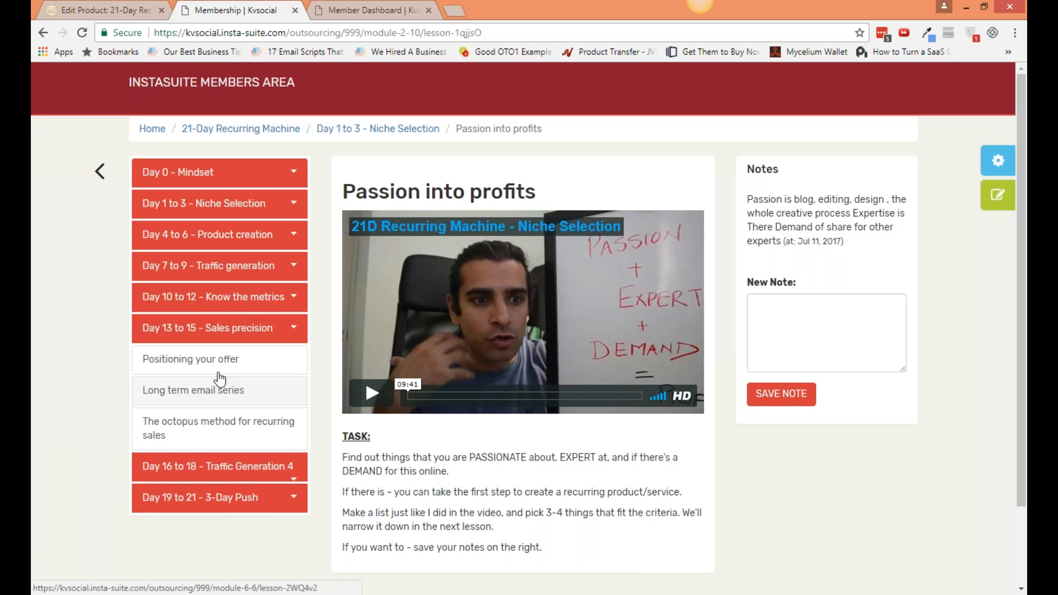
{"action": "left_click", "coordinate": [295, 498]}
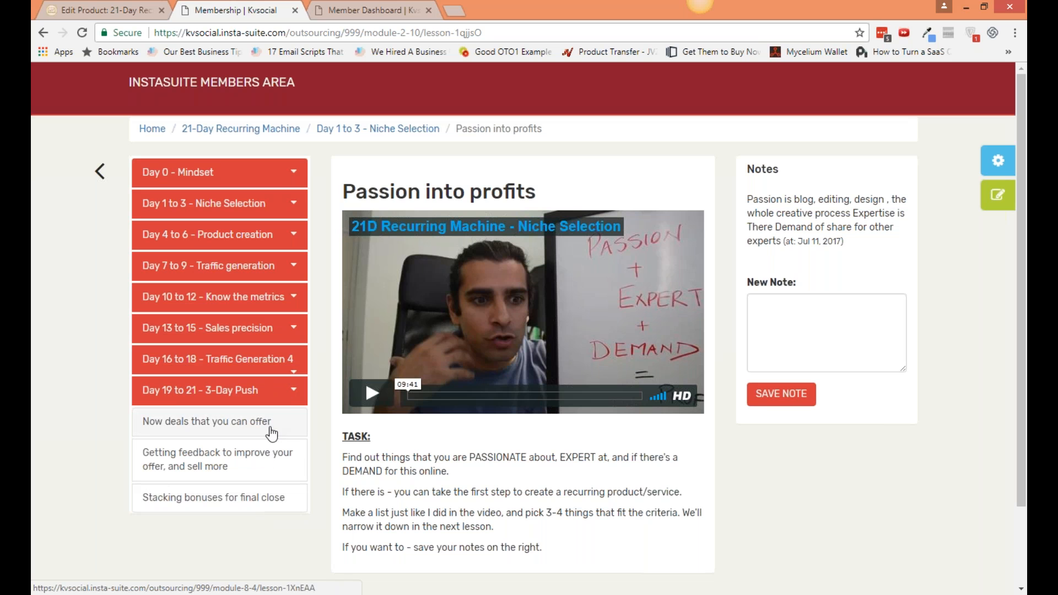
{"action": "left_click", "coordinate": [292, 401]}
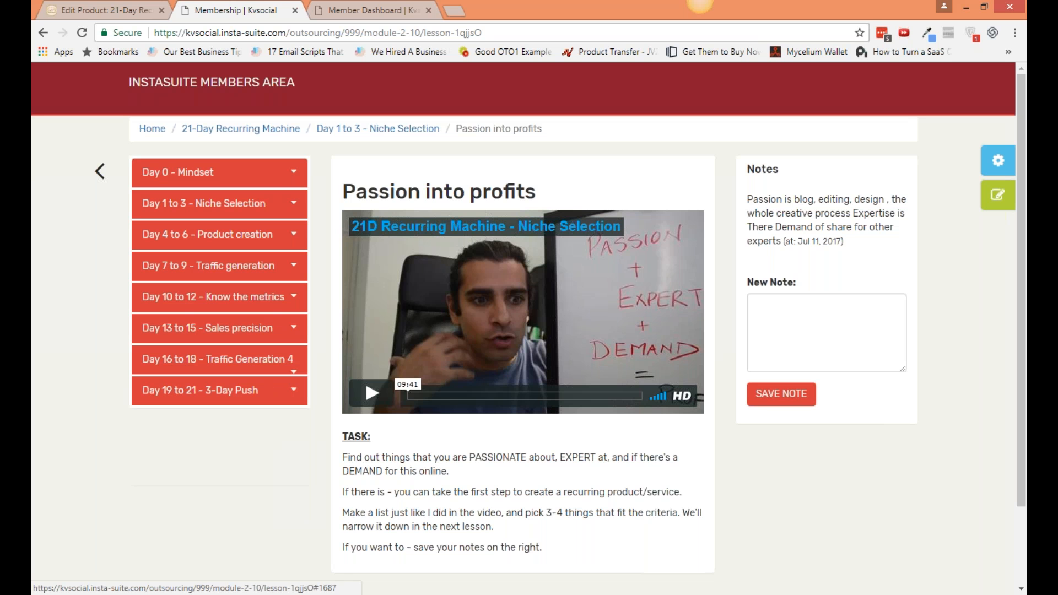
{"action": "left_click", "coordinate": [293, 240]}
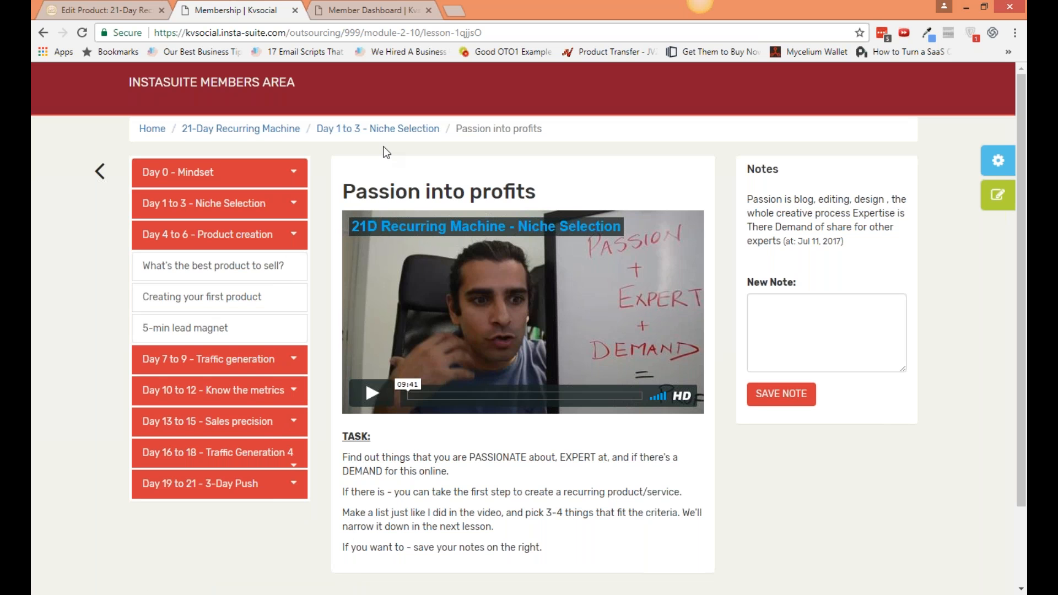
Return to the contents organizer, open the Passion into profits lesson for editing, and review its editable layout.
{"action": "left_click", "coordinate": [134, 15]}
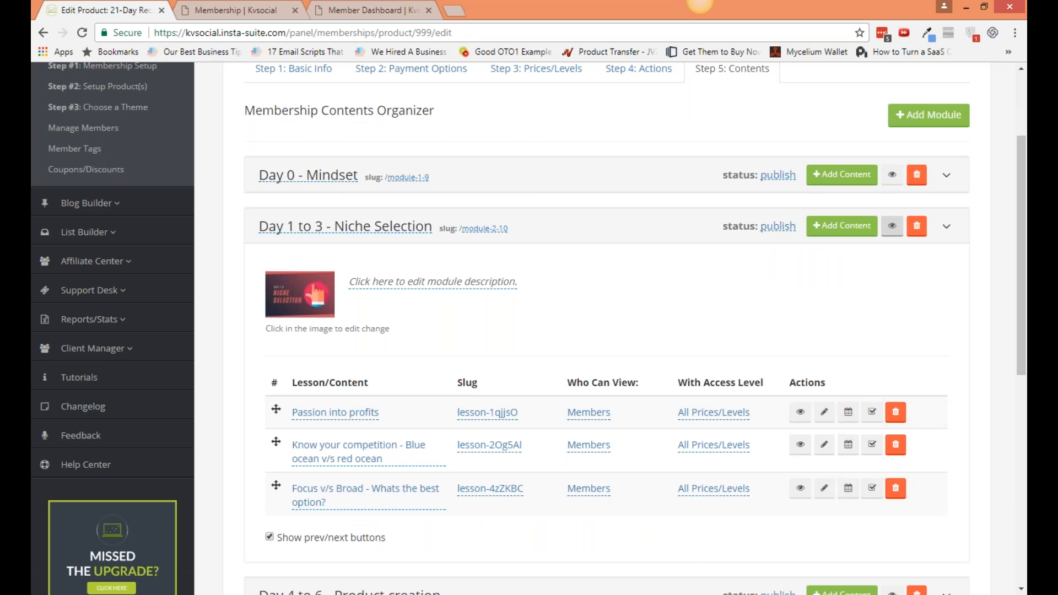
{"action": "left_click", "coordinate": [825, 413]}
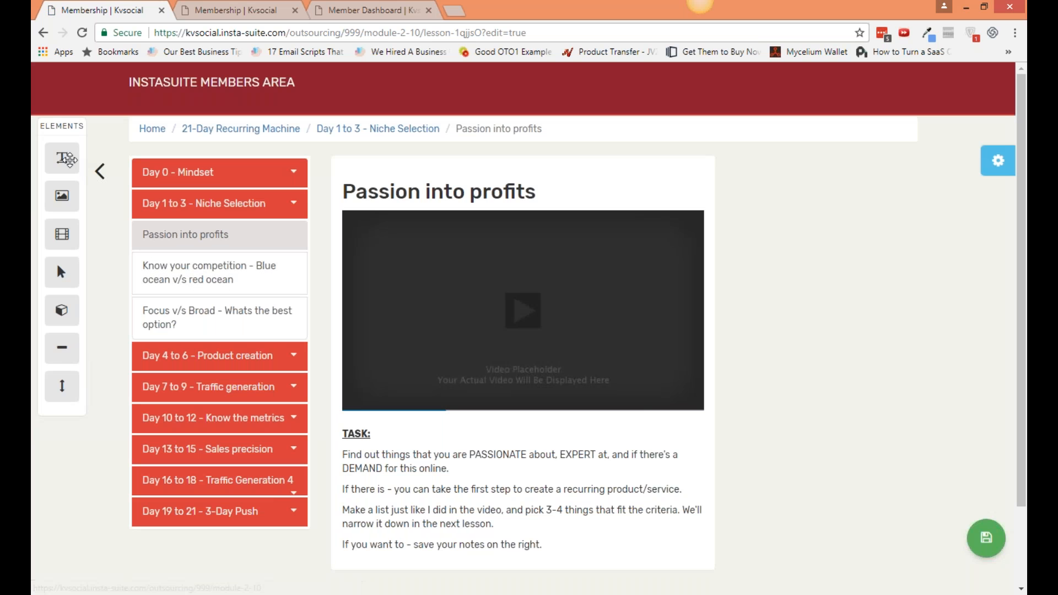
{"action": "mouse_move", "coordinate": [397, 540]}
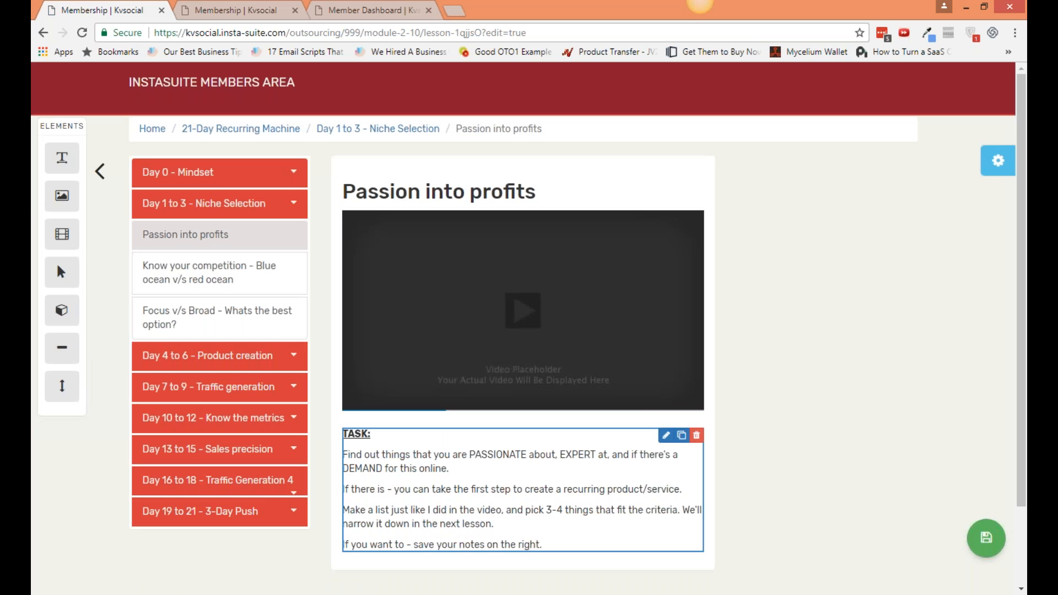
{"action": "scroll", "coordinate": [397, 540], "scroll_direction": "down", "scroll_amount": 1}
{"action": "scroll", "coordinate": [523, 308], "scroll_direction": "down", "scroll_amount": 3}
{"action": "scroll", "coordinate": [523, 309], "scroll_direction": "up", "scroll_amount": 1}
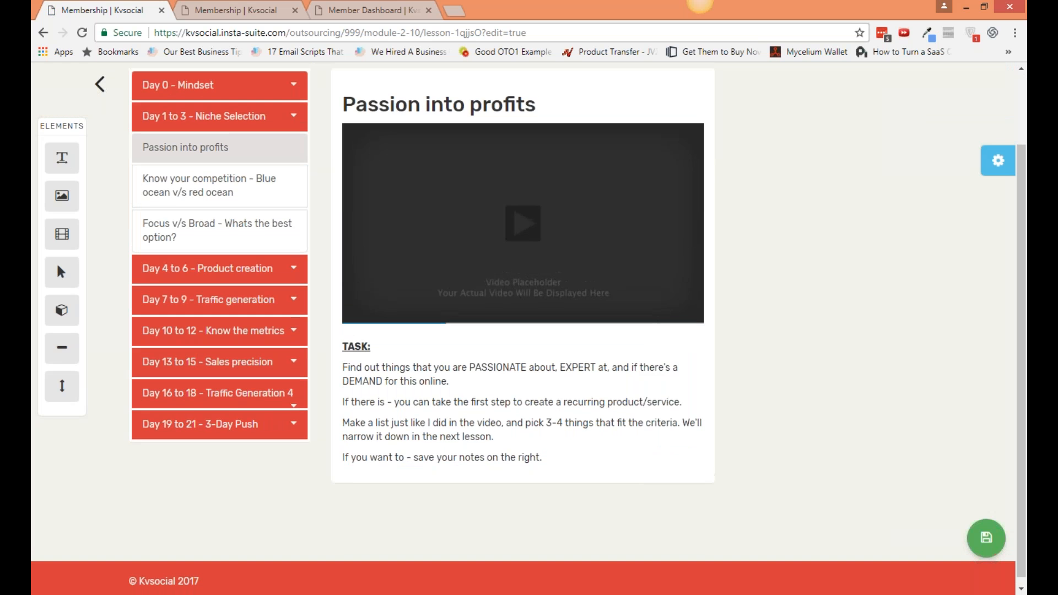
Try an image element between the lesson's video and the task text, and delete it again.
{"action": "left_click_drag", "start_coordinate": [62, 196], "coordinate": [521, 442]}
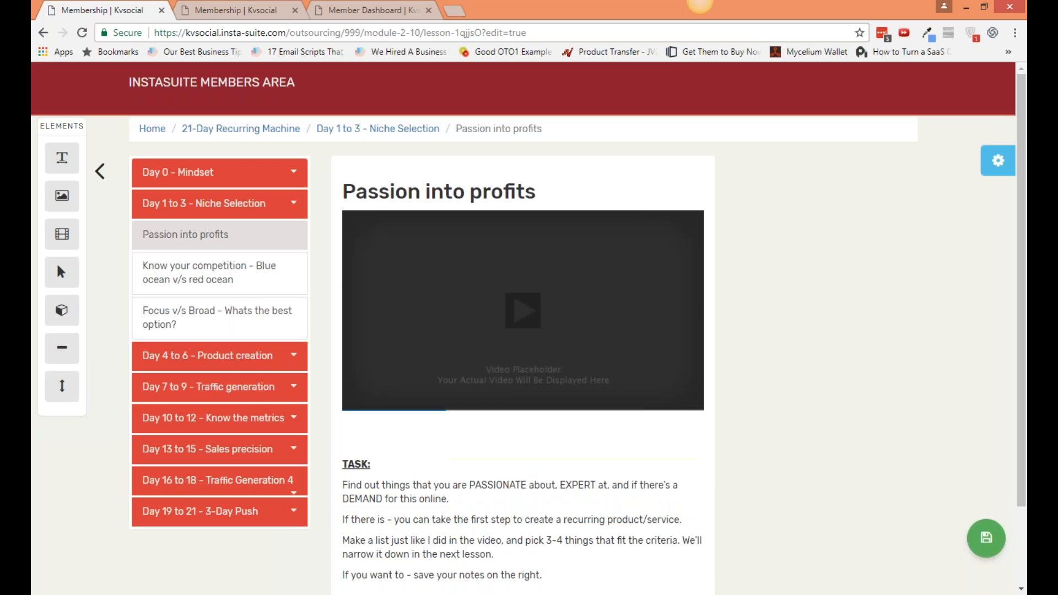
{"action": "left_click", "coordinate": [682, 436]}
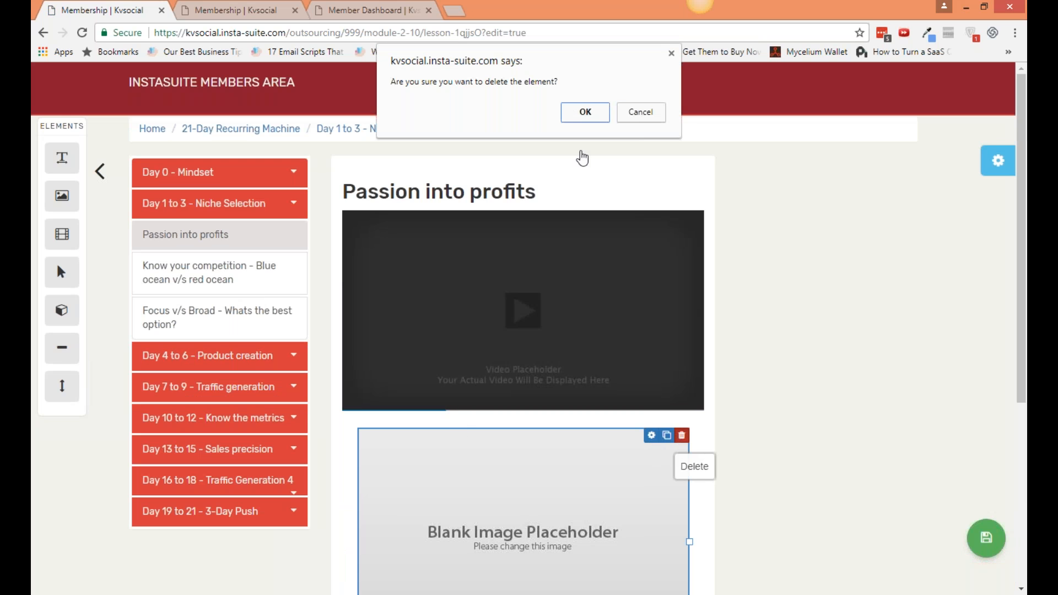
{"action": "left_click", "coordinate": [577, 121]}
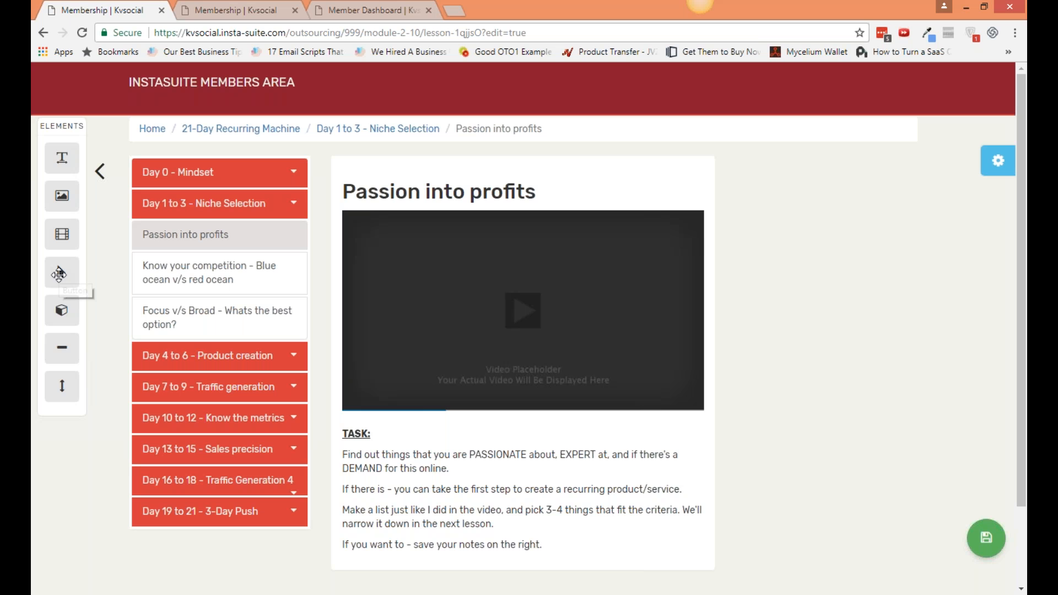
Add a button between the lesson's video and task text, labelled "CLICK HERE TO BOOK A CALL".
{"action": "left_click_drag", "start_coordinate": [74, 277], "coordinate": [523, 439]}
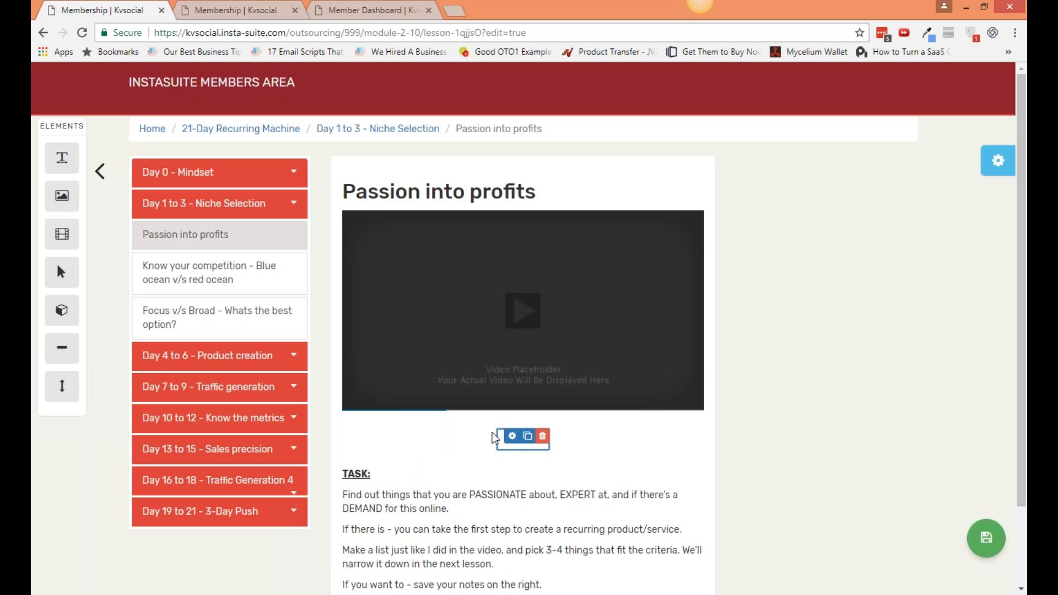
{"action": "left_click", "coordinate": [511, 436]}
{"action": "left_click", "coordinate": [740, 259]}
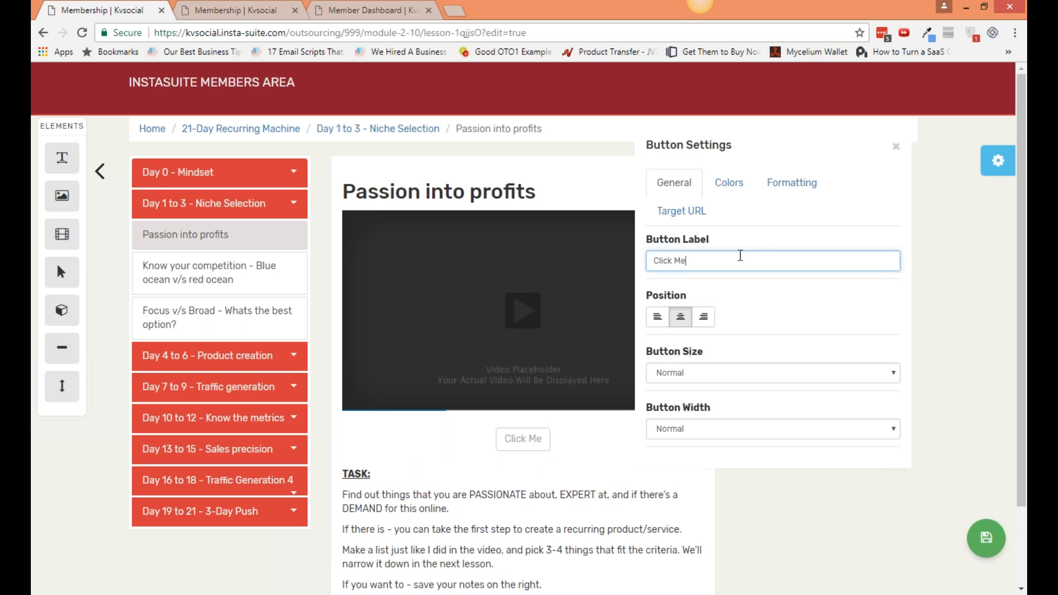
{"action": "left_click_drag", "start_coordinate": [683, 258], "coordinate": [650, 258]}
{"action": "type", "text": "C"}
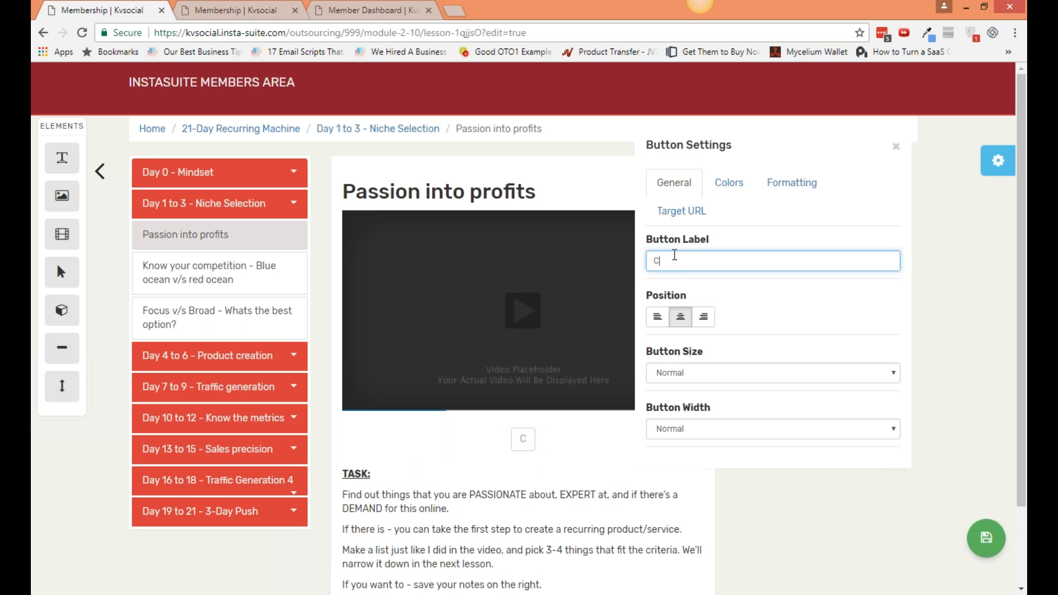
{"action": "type", "text": "LICK HERE TO BOOK A CALL"}
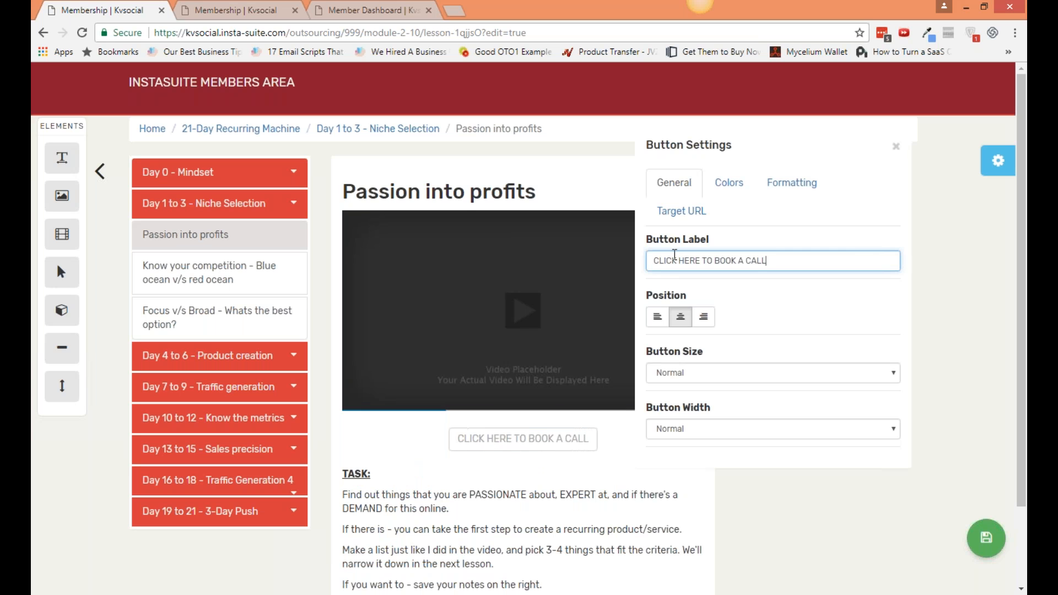
Set the book-a-call button's size to Large and its width to Wide.
{"action": "left_click", "coordinate": [787, 373]}
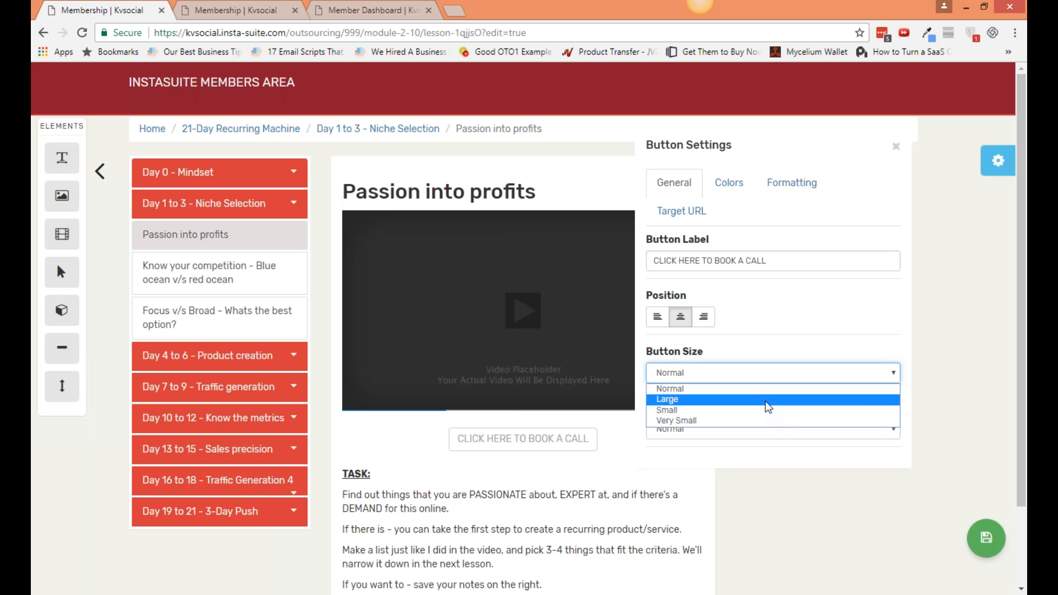
{"action": "left_click", "coordinate": [768, 397]}
{"action": "left_click", "coordinate": [748, 429]}
{"action": "left_click", "coordinate": [742, 455]}
Give the book-a-call button a black #000000 background and white #ffffff text, and close its settings.
{"action": "left_click", "coordinate": [728, 182]}
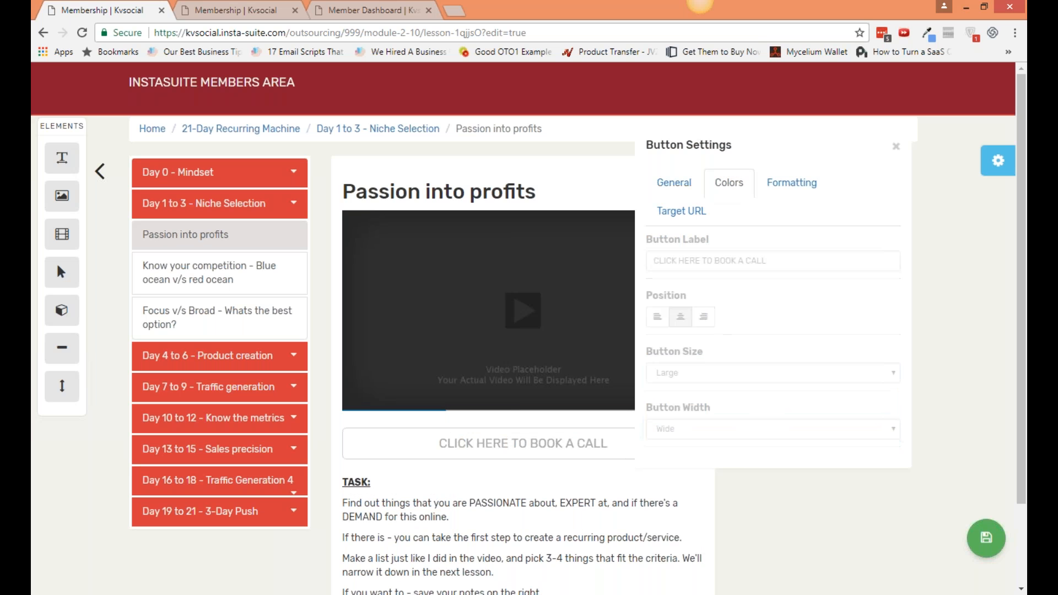
{"action": "left_click", "coordinate": [707, 319]}
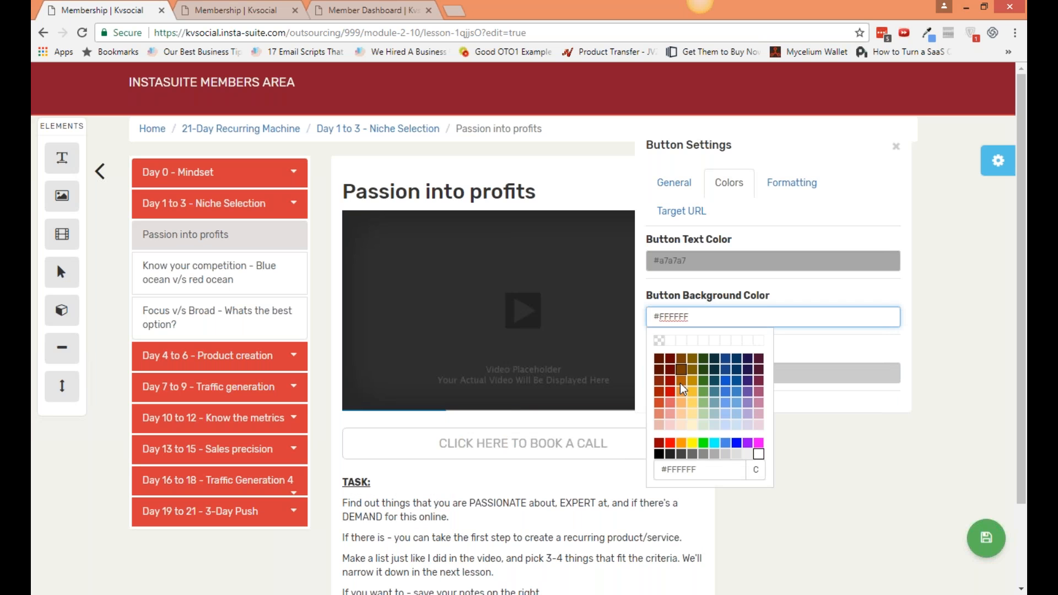
{"action": "left_click", "coordinate": [659, 454]}
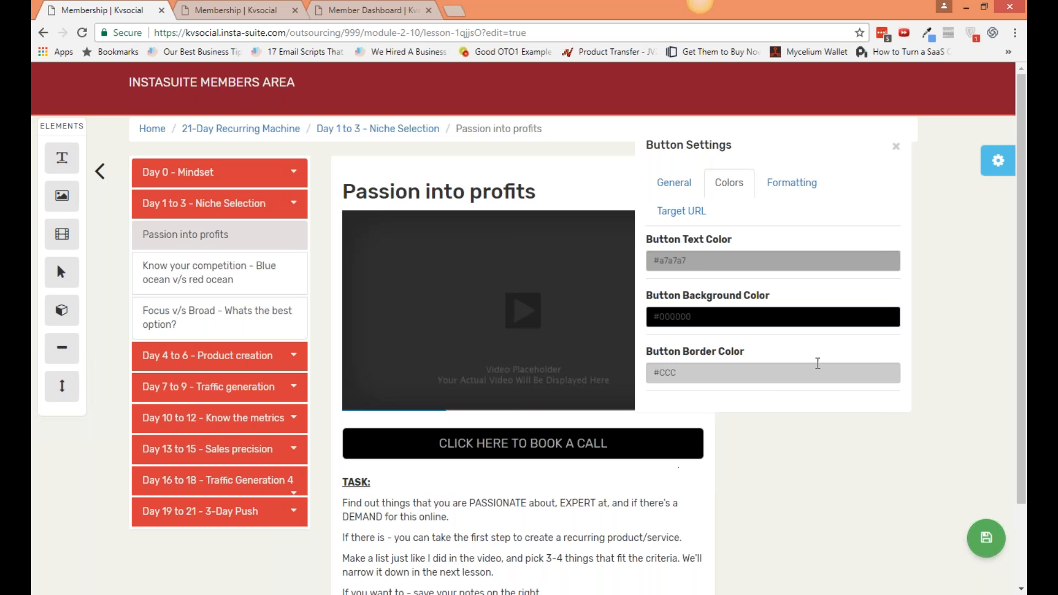
{"action": "left_click", "coordinate": [696, 264]}
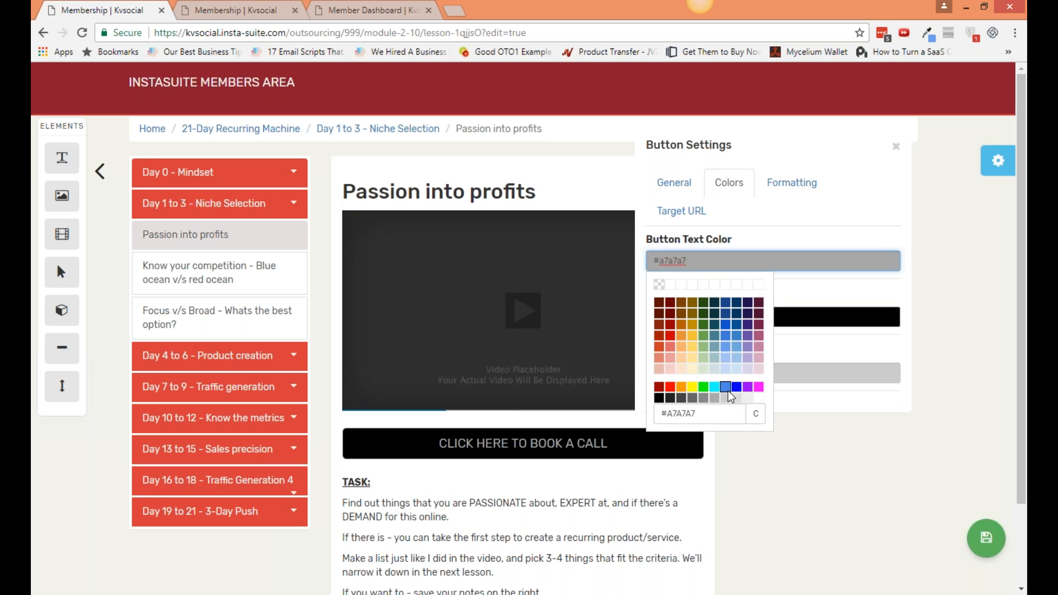
{"action": "left_click", "coordinate": [758, 399]}
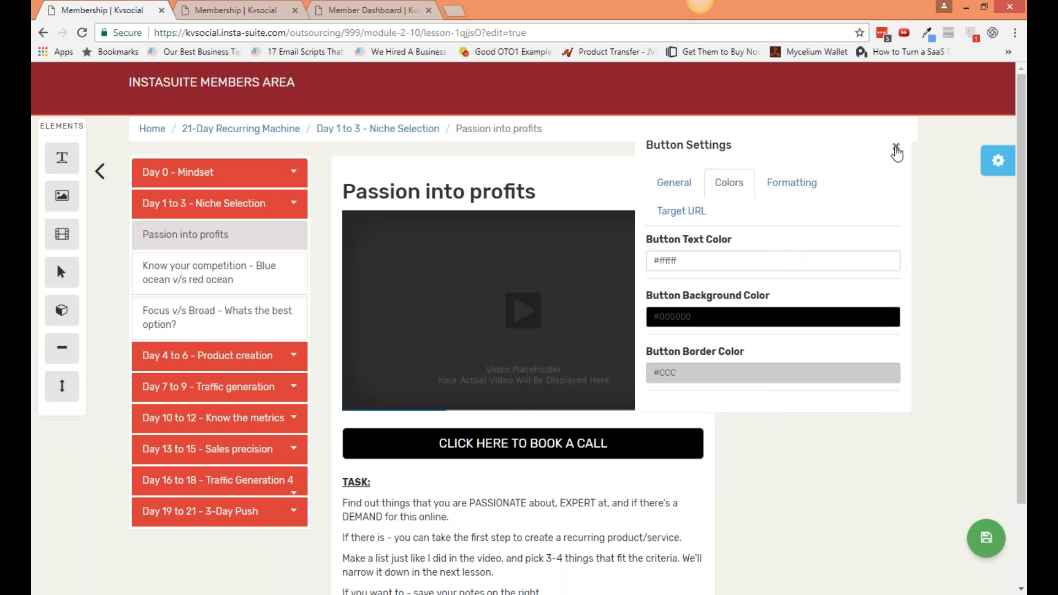
{"action": "left_click", "coordinate": [896, 146]}
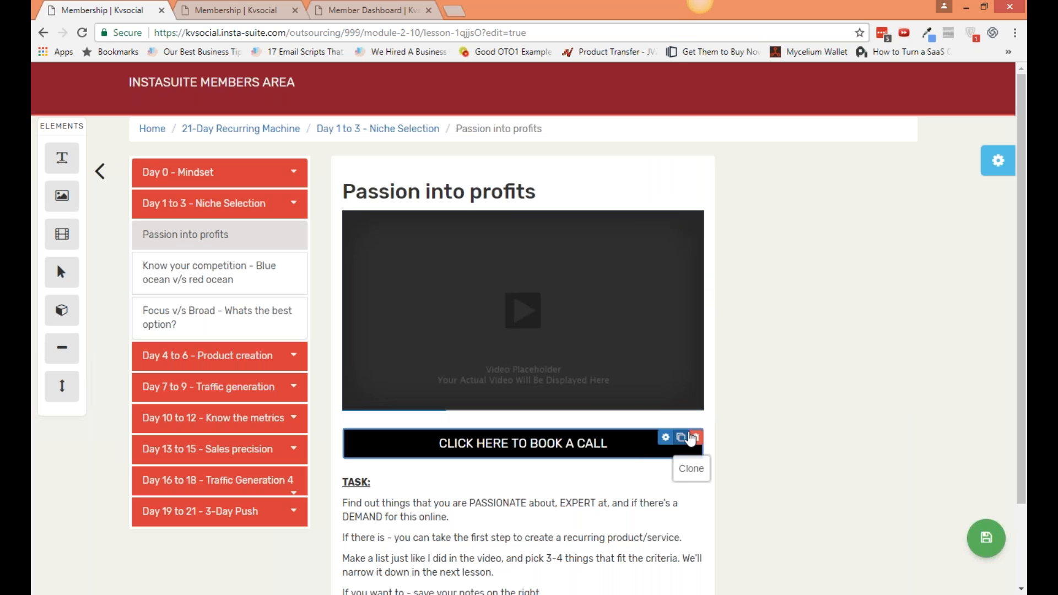
Keep the book-a-call button, and try an empty box element directly above it before deleting that box.
{"action": "left_click", "coordinate": [696, 437]}
{"action": "left_click", "coordinate": [641, 112]}
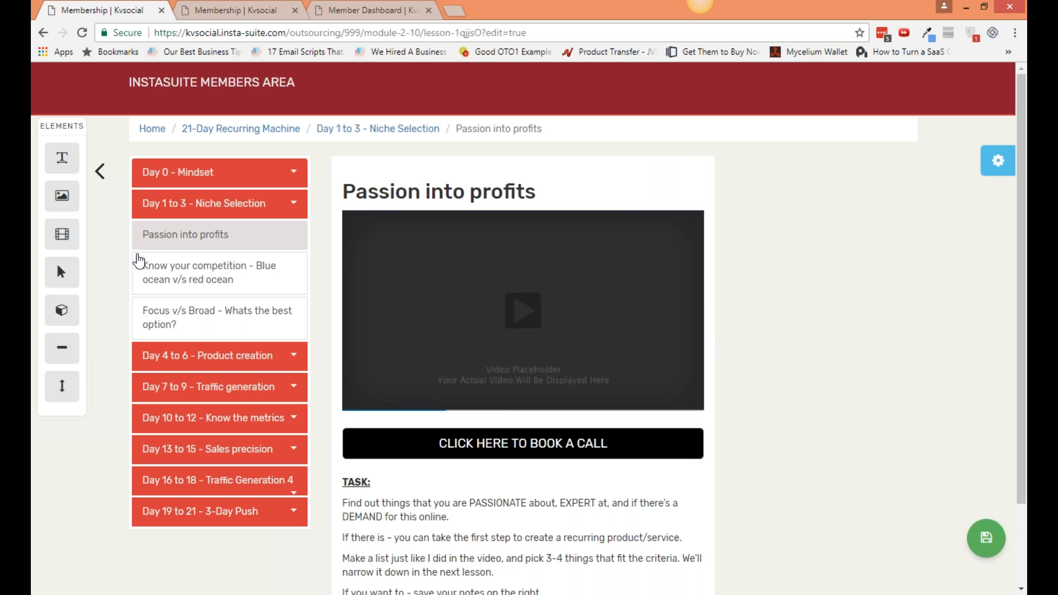
{"action": "left_click_drag", "start_coordinate": [65, 307], "coordinate": [517, 451]}
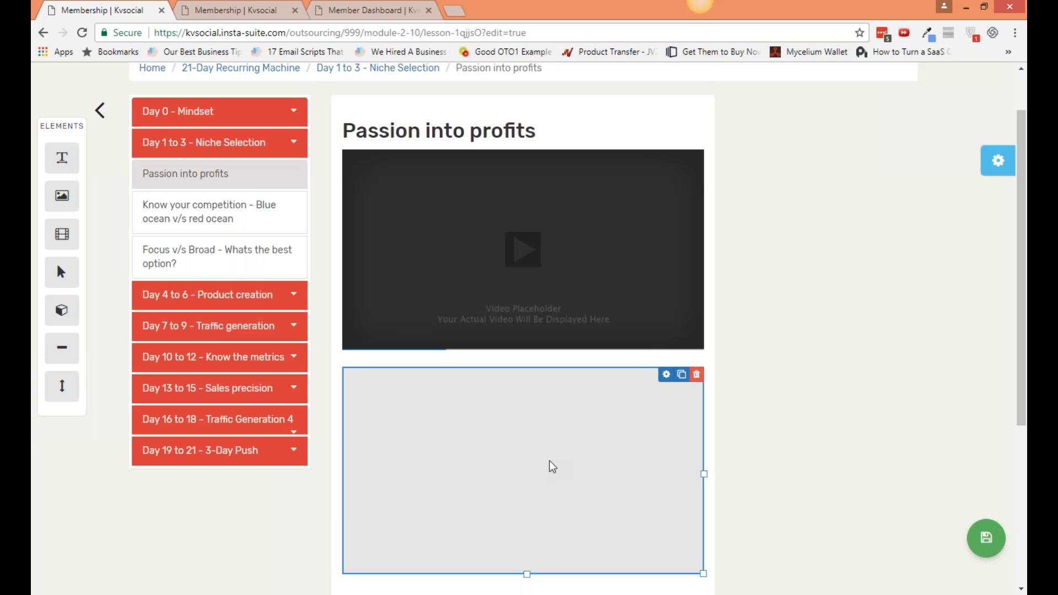
{"action": "scroll", "coordinate": [645, 418], "scroll_direction": "down", "scroll_amount": 2}
{"action": "left_click", "coordinate": [696, 297]}
{"action": "key", "text": "Return"}
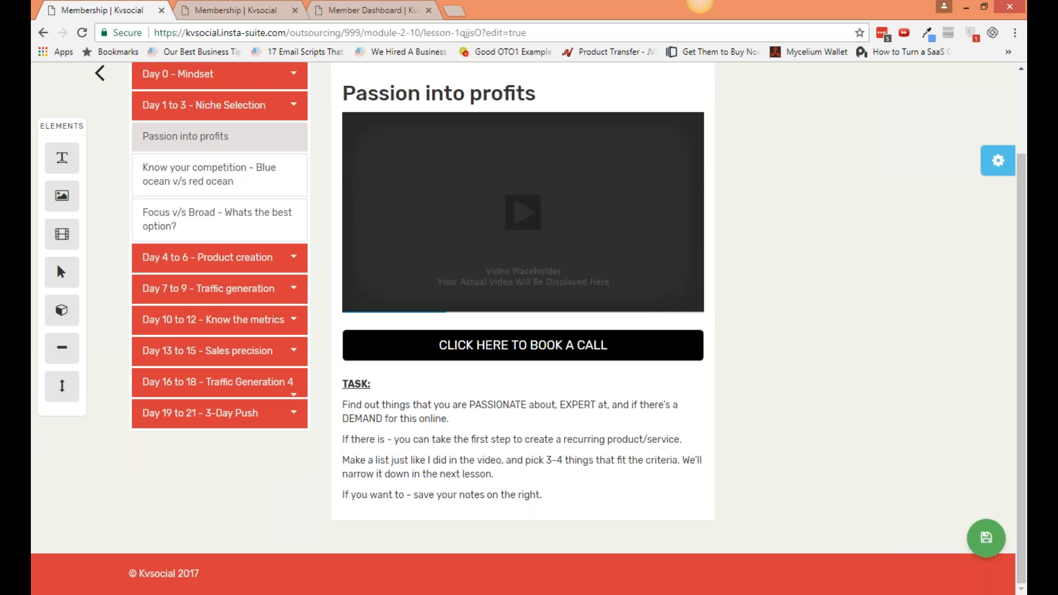
Try a divider element below the task text and a spacer element directly above it, deleting each one after placing it.
{"action": "left_click_drag", "start_coordinate": [59, 350], "coordinate": [425, 433]}
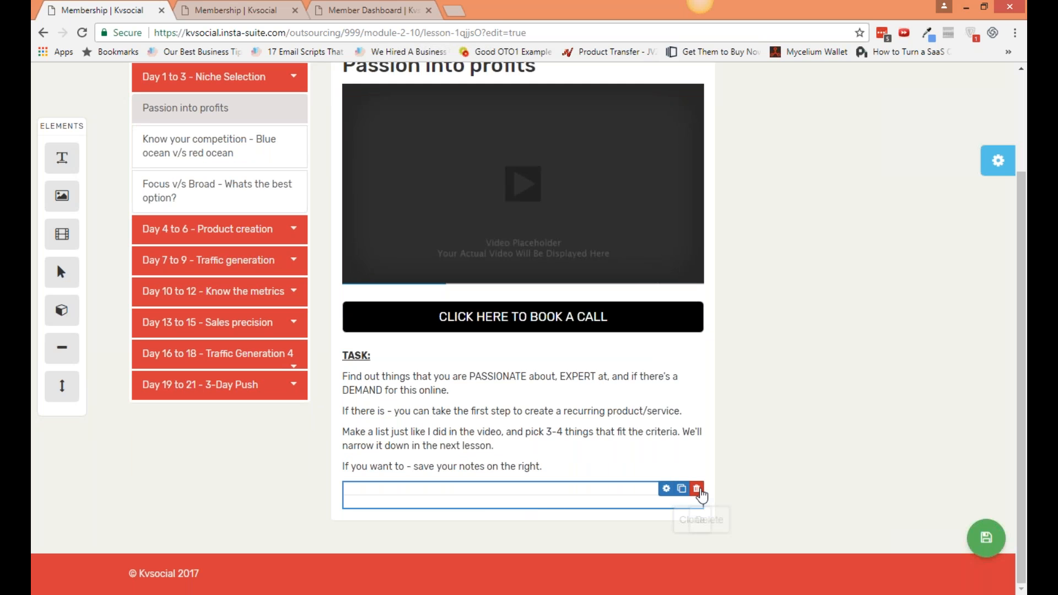
{"action": "left_click", "coordinate": [696, 488]}
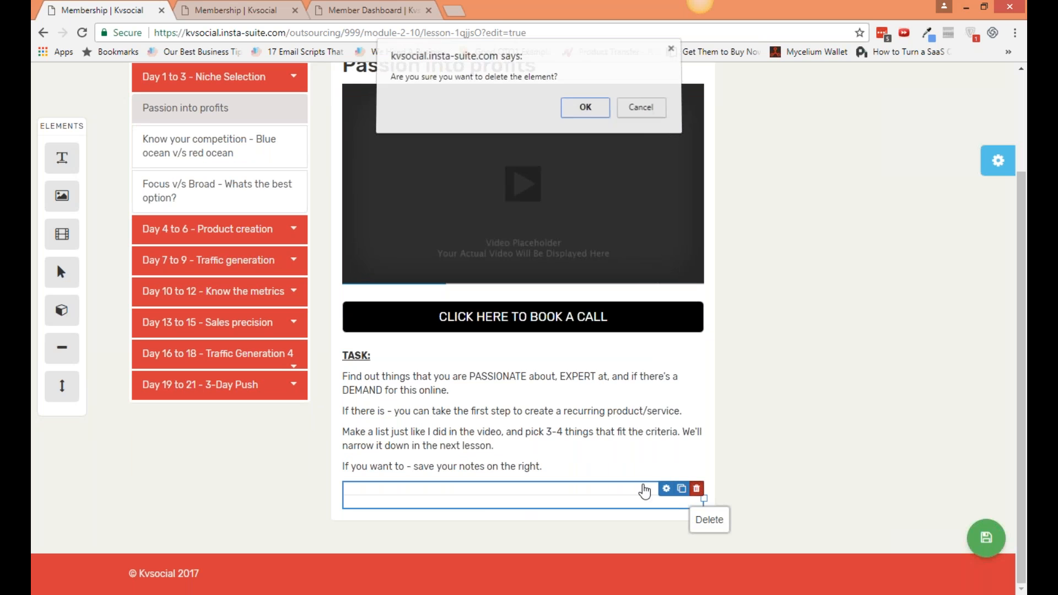
{"action": "left_click", "coordinate": [584, 114]}
{"action": "left_click_drag", "start_coordinate": [56, 388], "coordinate": [528, 414]}
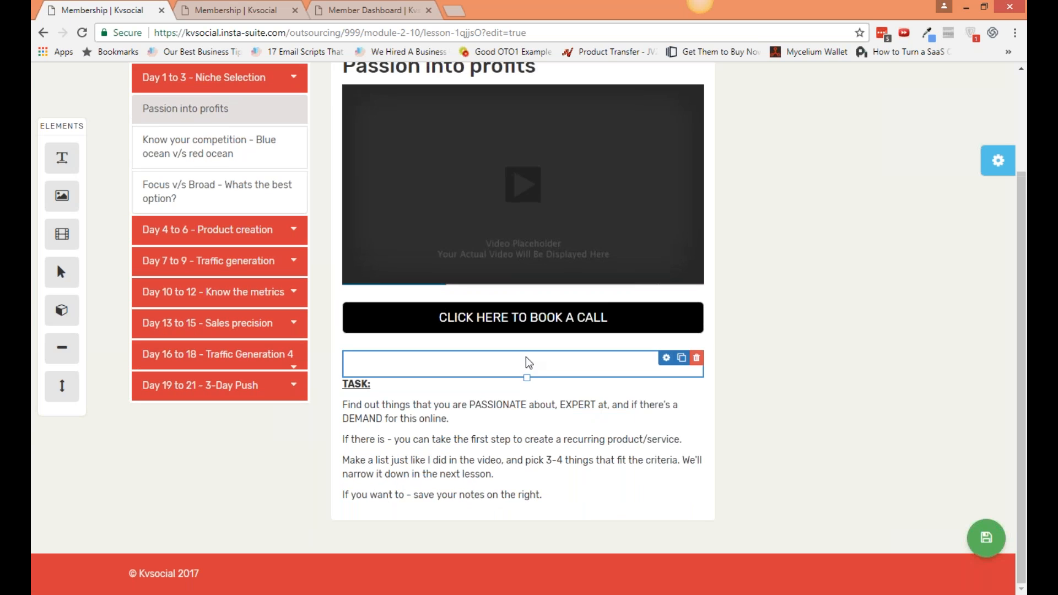
{"action": "left_click", "coordinate": [696, 357]}
{"action": "left_click", "coordinate": [584, 112]}
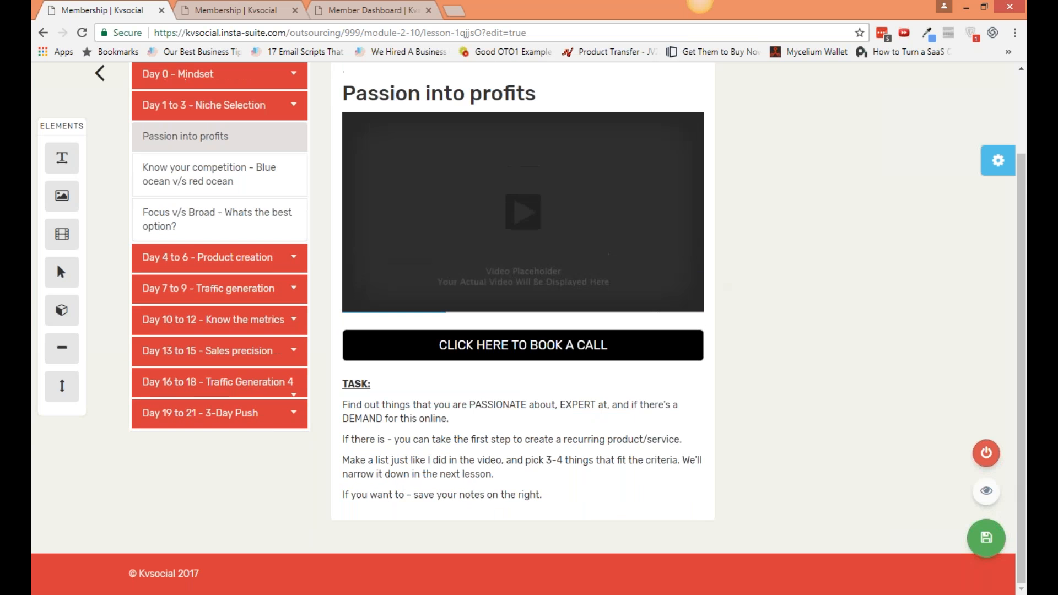
Save the lesson page, preview it in a separate browser tab, and close that preview to return to the editor.
{"action": "left_click", "coordinate": [993, 544]}
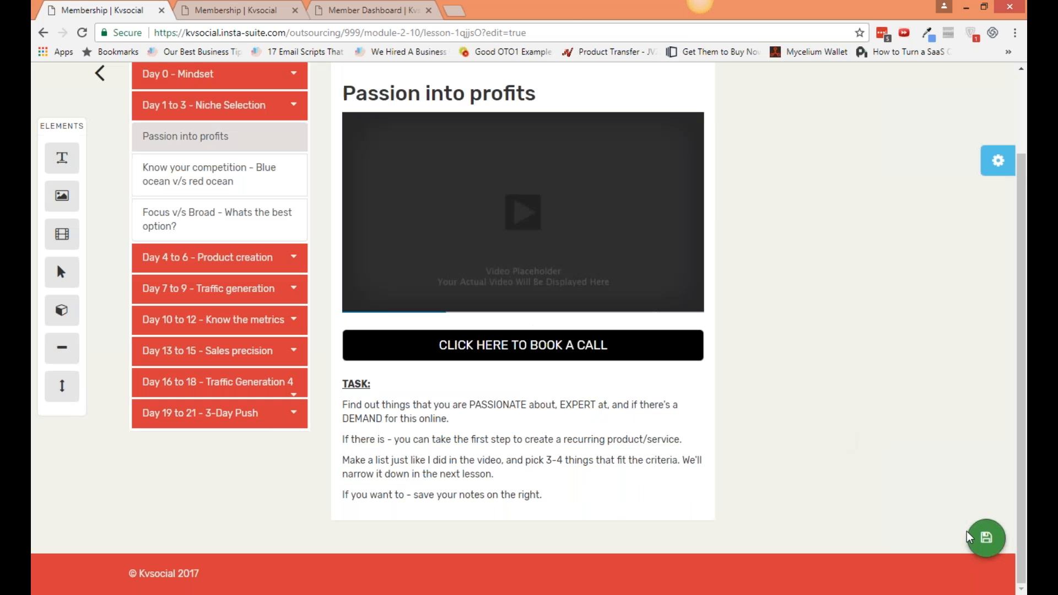
{"action": "mouse_move", "coordinate": [985, 537]}
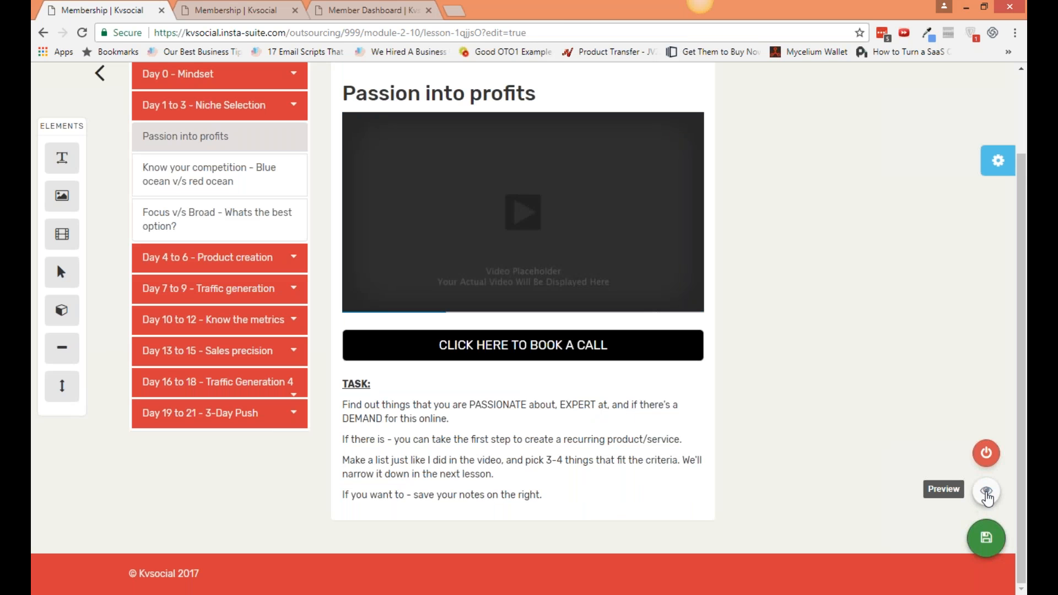
{"action": "left_click", "coordinate": [987, 492]}
{"action": "left_click", "coordinate": [362, 16]}
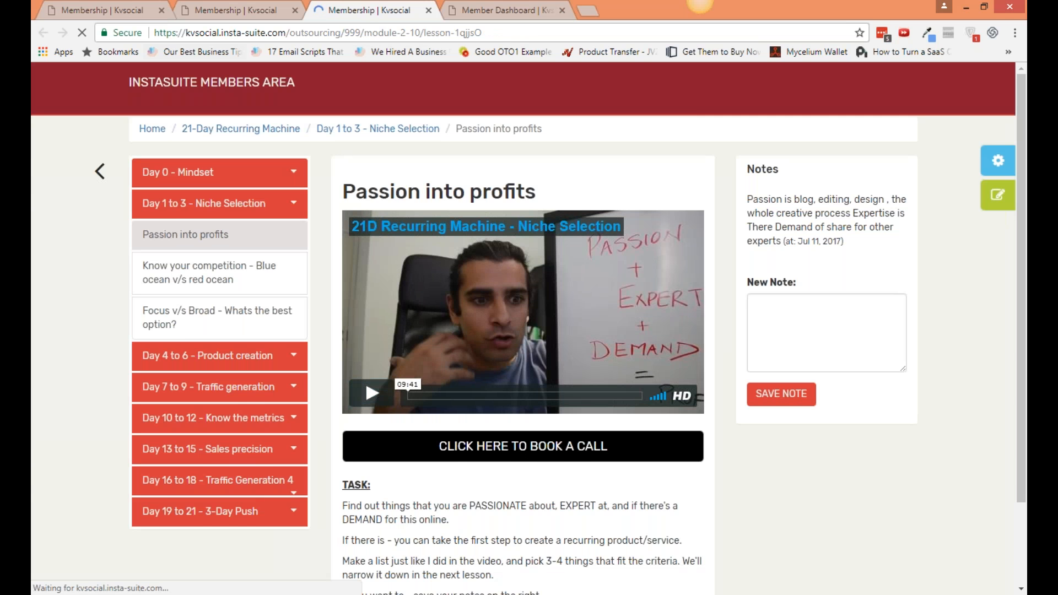
{"action": "left_click", "coordinate": [105, 12]}
{"action": "left_click", "coordinate": [429, 11]}
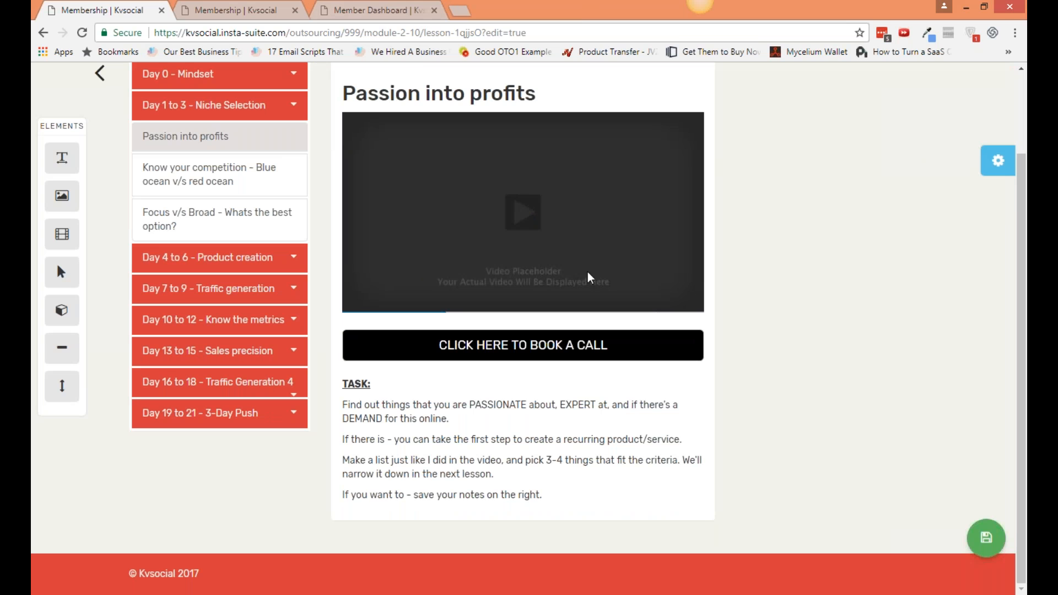
Delete the book-a-call button from the lesson page in the editor.
{"action": "left_click", "coordinate": [696, 339]}
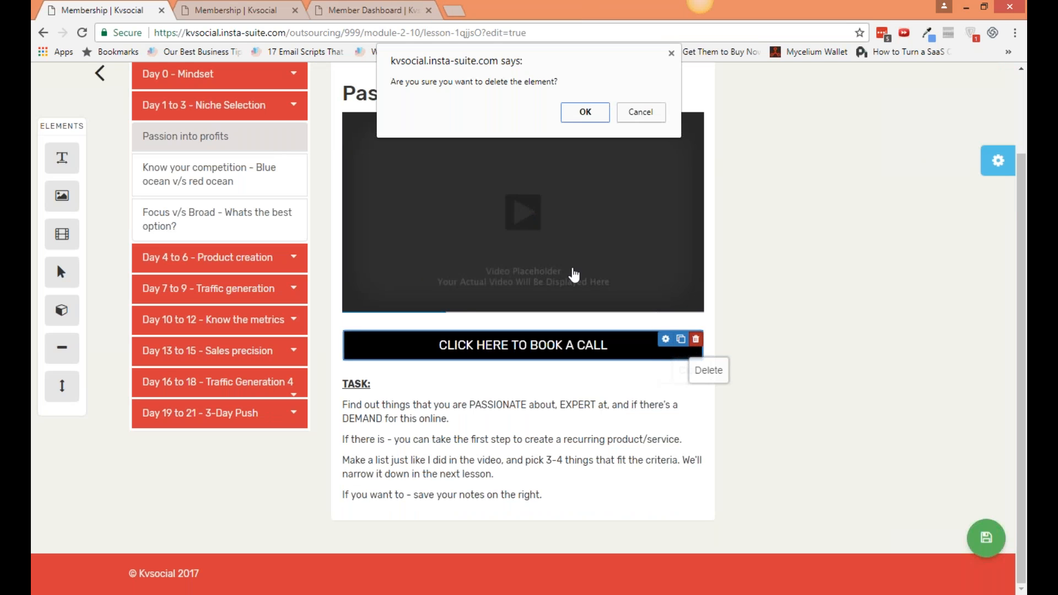
{"action": "left_click", "coordinate": [586, 113]}
{"action": "scroll", "coordinate": [329, 335], "scroll_direction": "up", "scroll_amount": 2}
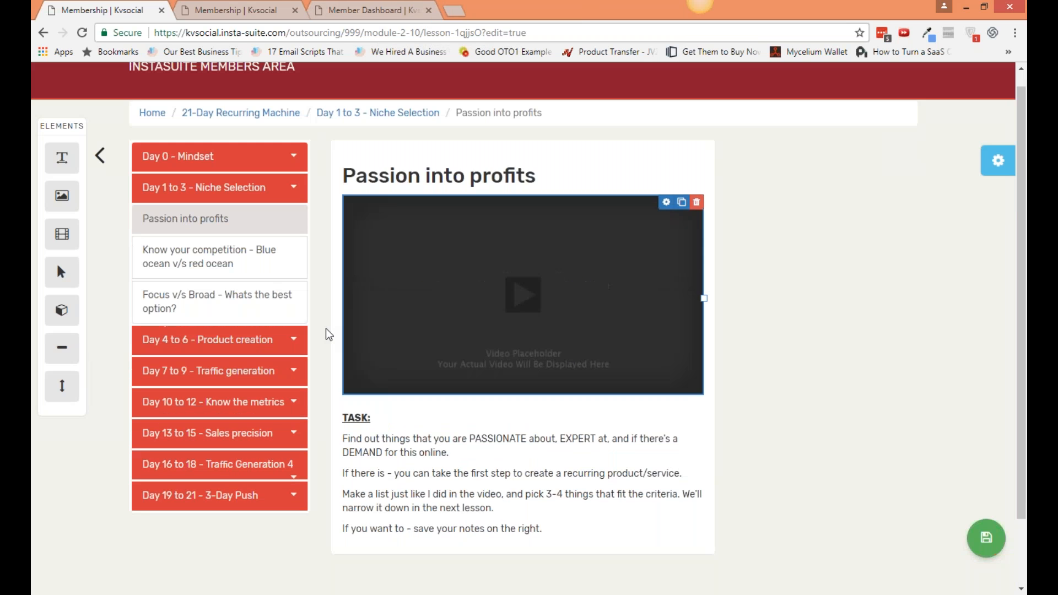
{"action": "scroll", "coordinate": [320, 333], "scroll_direction": "up", "scroll_amount": 1}
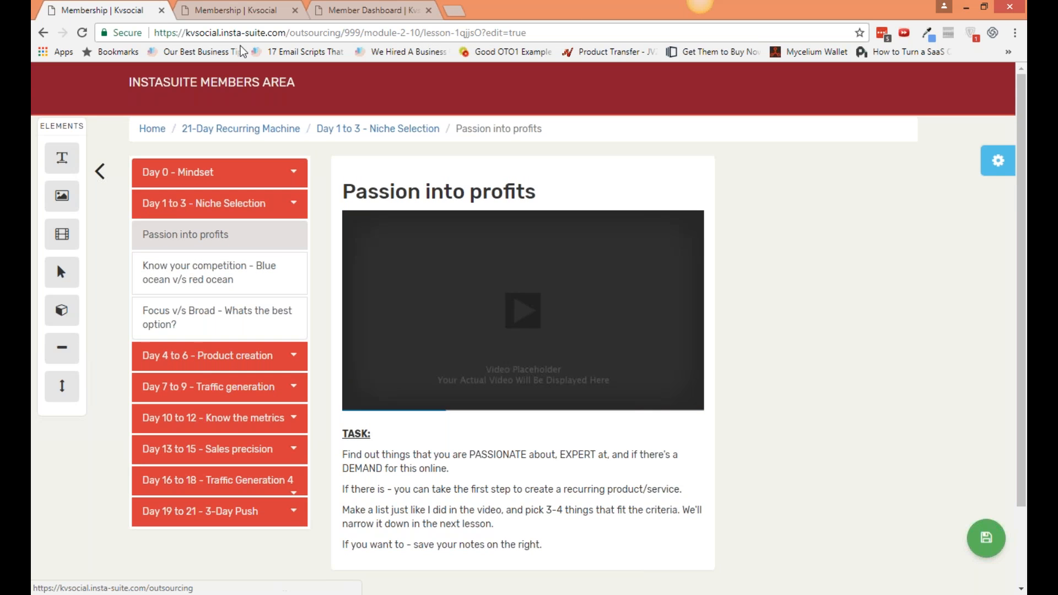
Check the lesson in the members' view, then exit the lesson editor to the 21-Day Recurring Machine product settings.
{"action": "left_click", "coordinate": [262, 14]}
{"action": "left_click", "coordinate": [99, 10]}
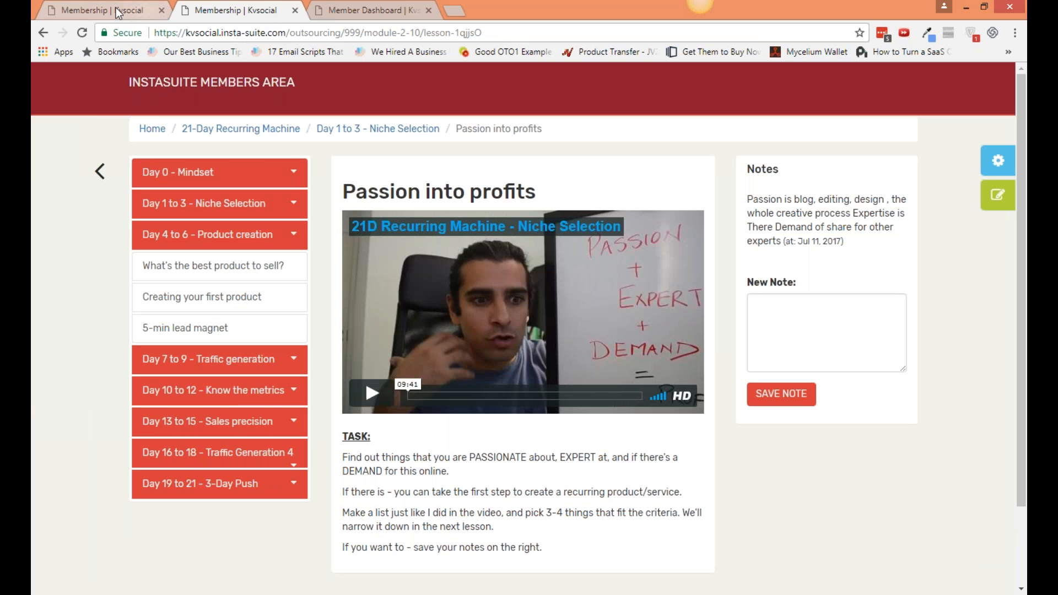
{"action": "left_click", "coordinate": [43, 32]}
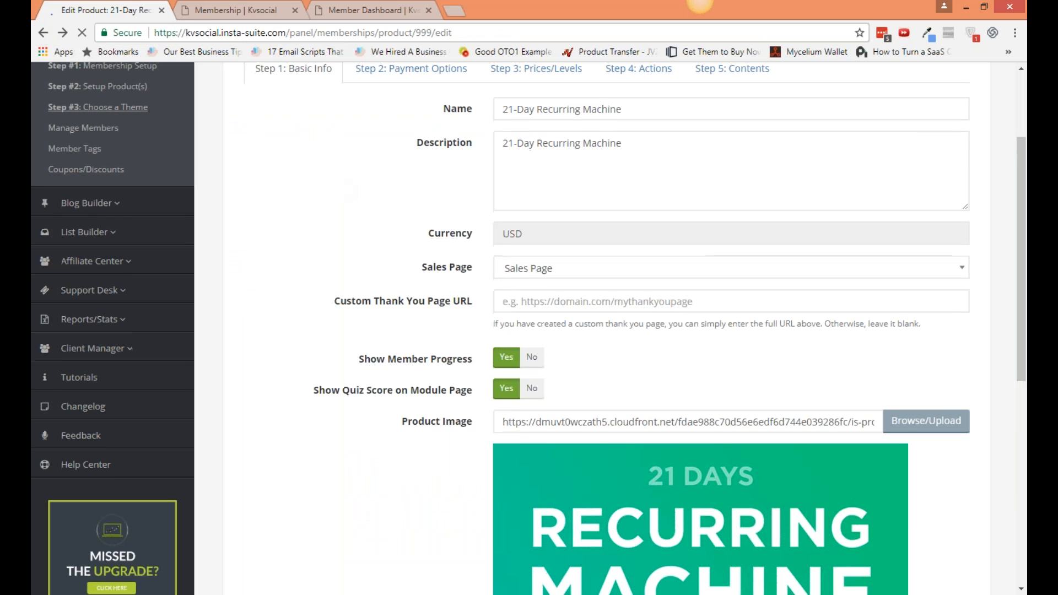
{"action": "left_click", "coordinate": [63, 33]}
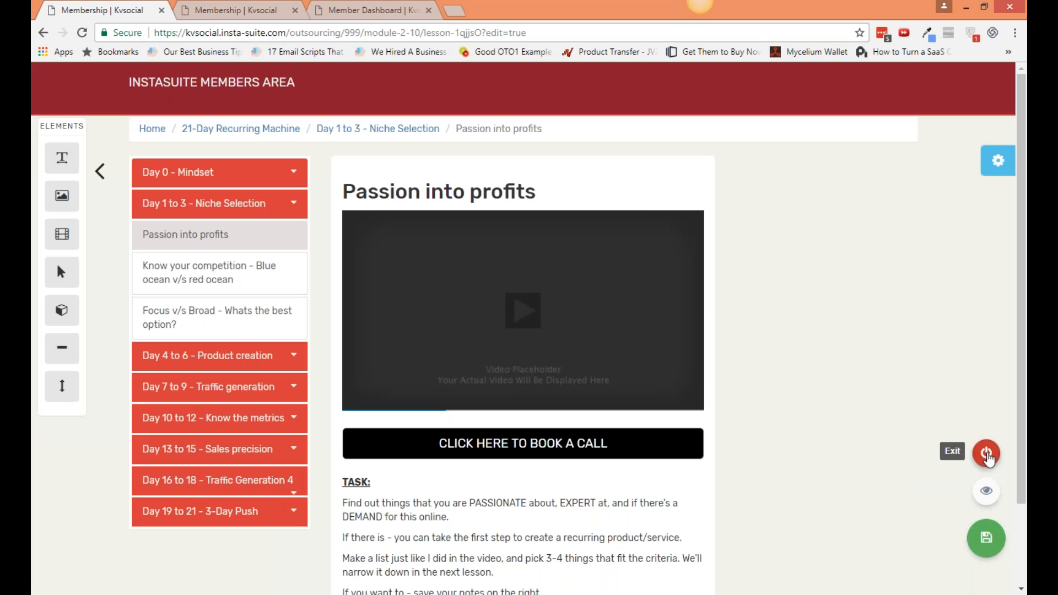
{"action": "left_click", "coordinate": [986, 453]}
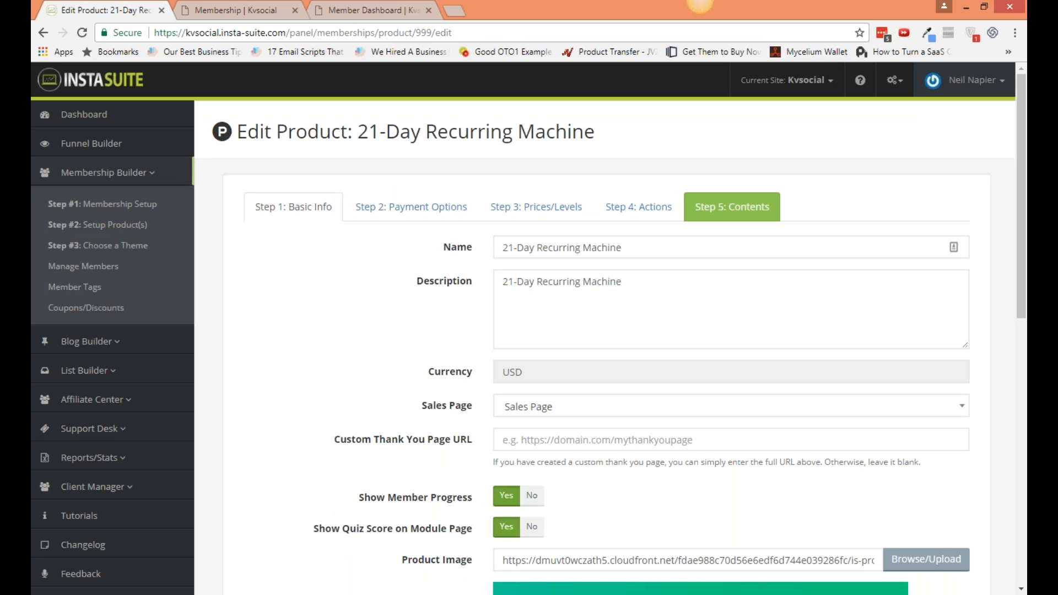
In the product's contents, collapse the Day 0 and Day 1 to 3 modules and add a new module to the list.
{"action": "left_click", "coordinate": [947, 317]}
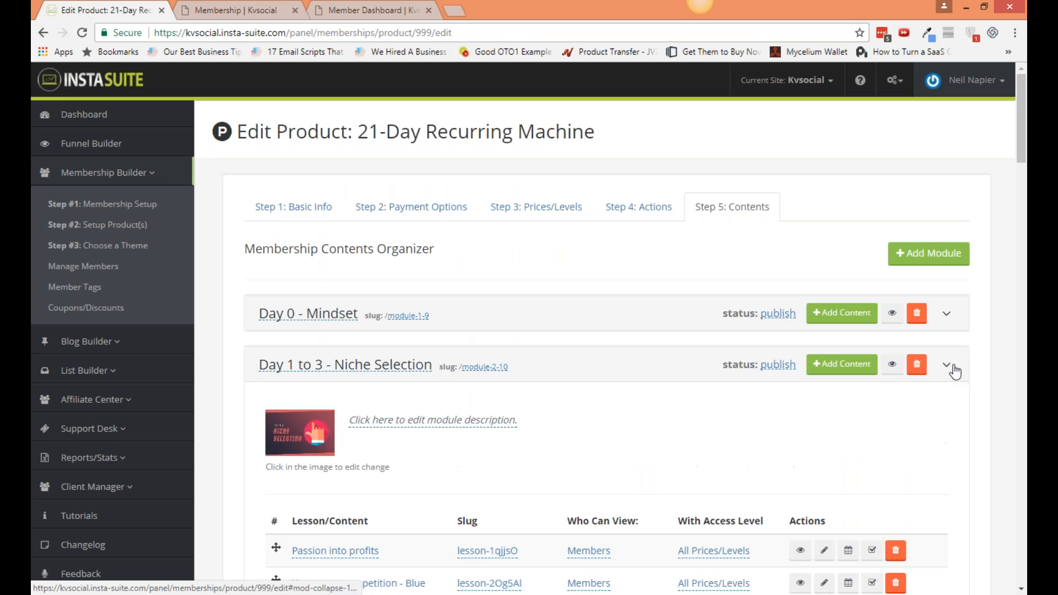
{"action": "left_click", "coordinate": [948, 366]}
{"action": "left_click", "coordinate": [925, 256]}
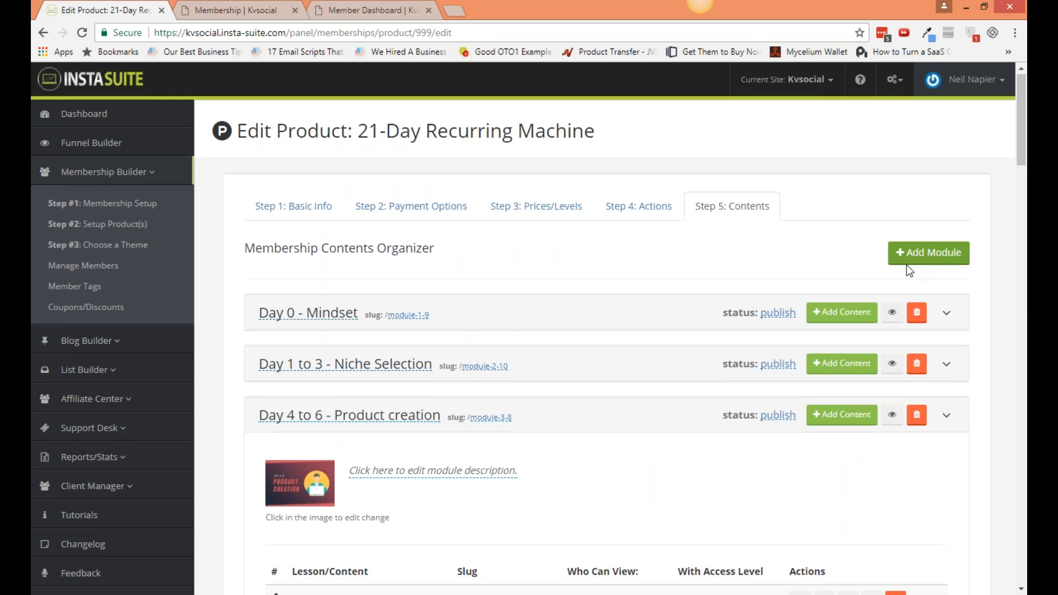
{"action": "scroll", "coordinate": [766, 282], "scroll_direction": "down", "scroll_amount": 4}
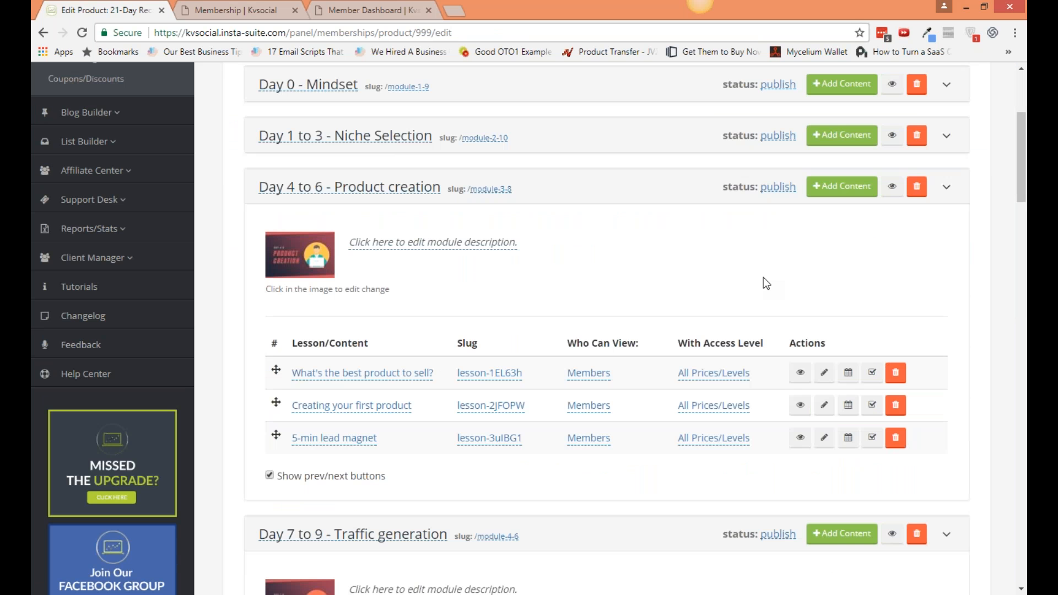
{"action": "scroll", "coordinate": [763, 283], "scroll_direction": "down", "scroll_amount": 15}
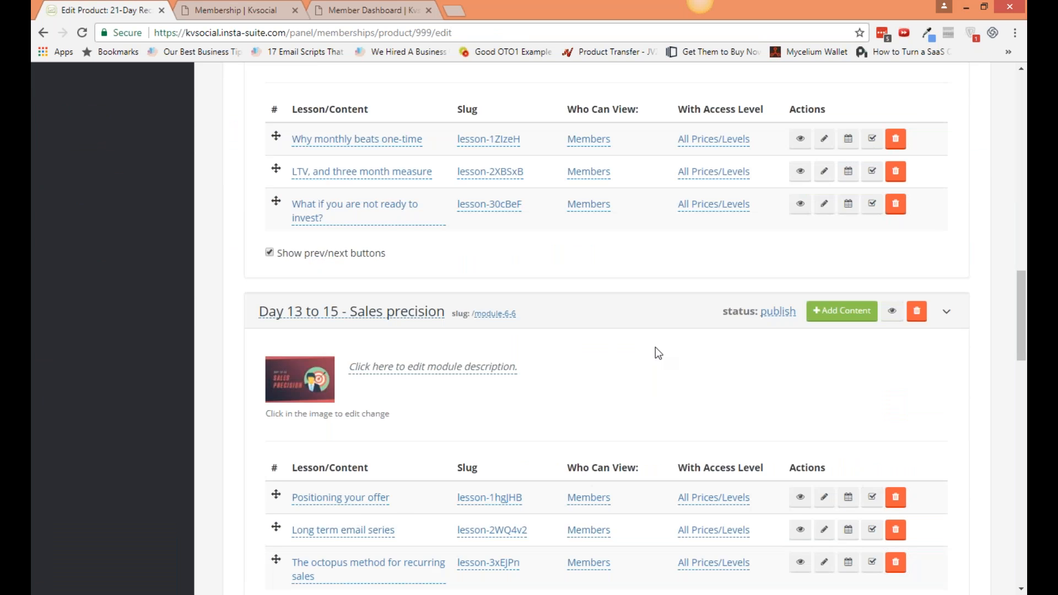
{"action": "scroll", "coordinate": [656, 349], "scroll_direction": "down", "scroll_amount": 11}
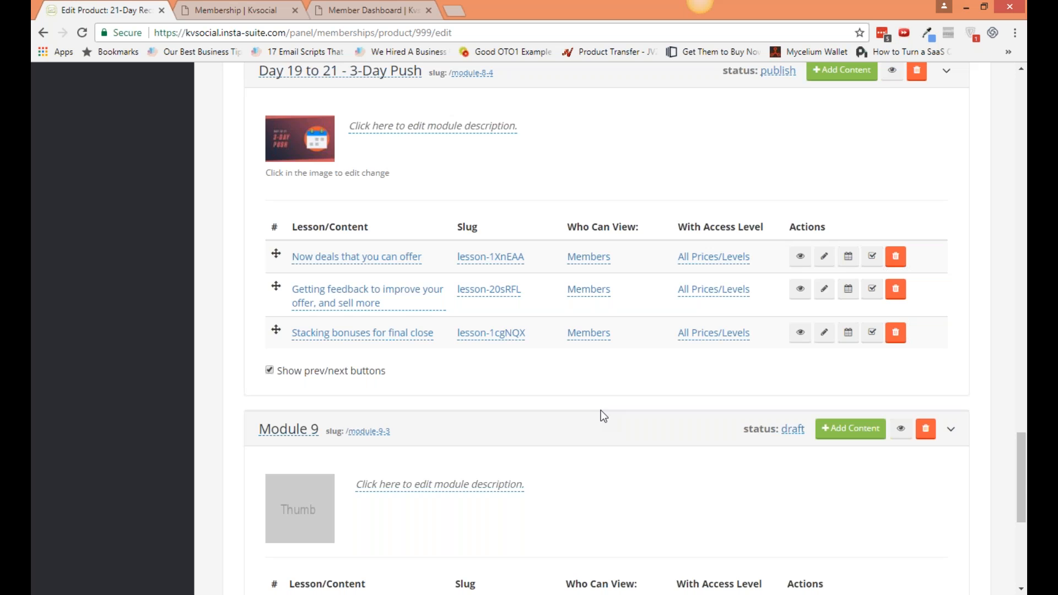
{"action": "scroll", "coordinate": [762, 326], "scroll_direction": "down", "scroll_amount": 6}
{"action": "scroll", "coordinate": [761, 326], "scroll_direction": "up", "scroll_amount": 4}
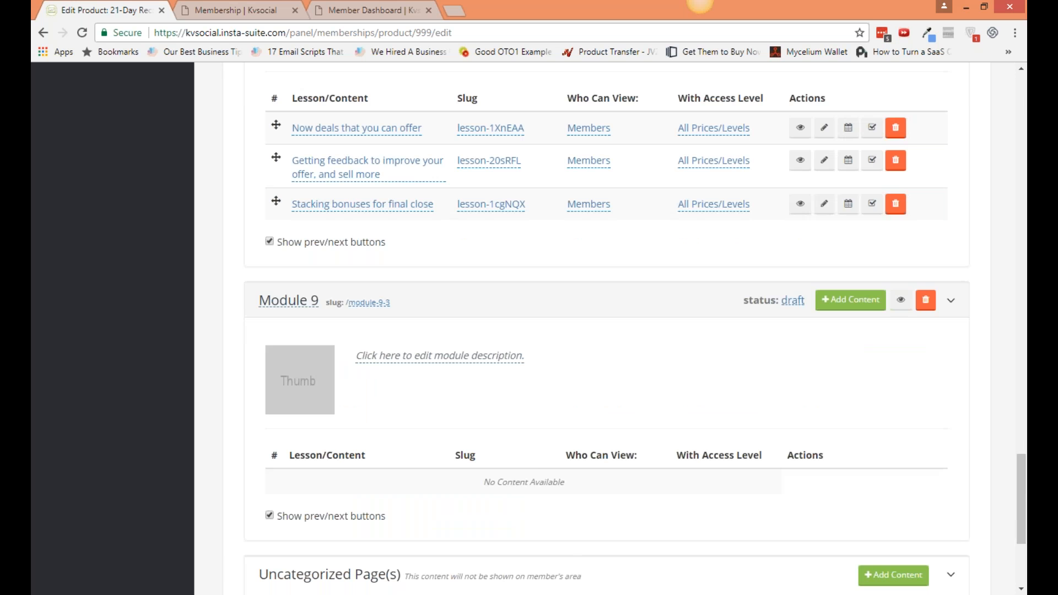
Collapse the Day 19 to 21 and Day 16 to 18 modules, and move Module 9 directly above Day 16 to 18.
{"action": "scroll", "coordinate": [950, 131], "scroll_direction": "up", "scroll_amount": 3}
{"action": "left_click", "coordinate": [950, 131]}
{"action": "scroll", "coordinate": [950, 132], "scroll_direction": "up", "scroll_amount": 4}
{"action": "scroll", "coordinate": [951, 138], "scroll_direction": "up", "scroll_amount": 2}
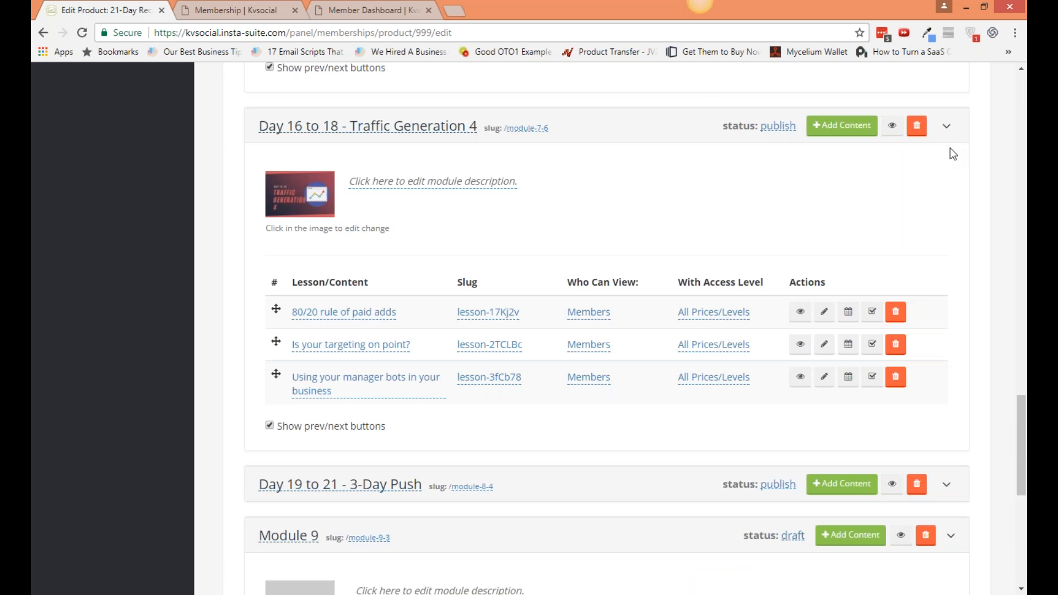
{"action": "scroll", "coordinate": [949, 121], "scroll_direction": "down", "scroll_amount": 1}
{"action": "left_click", "coordinate": [947, 68]}
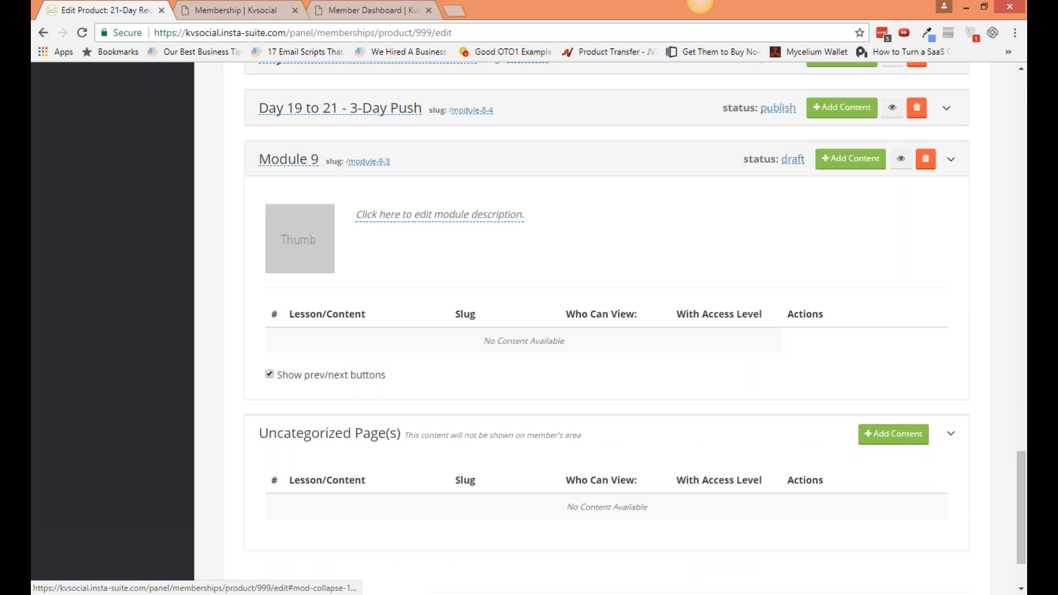
{"action": "scroll", "coordinate": [560, 323], "scroll_direction": "up", "scroll_amount": 3}
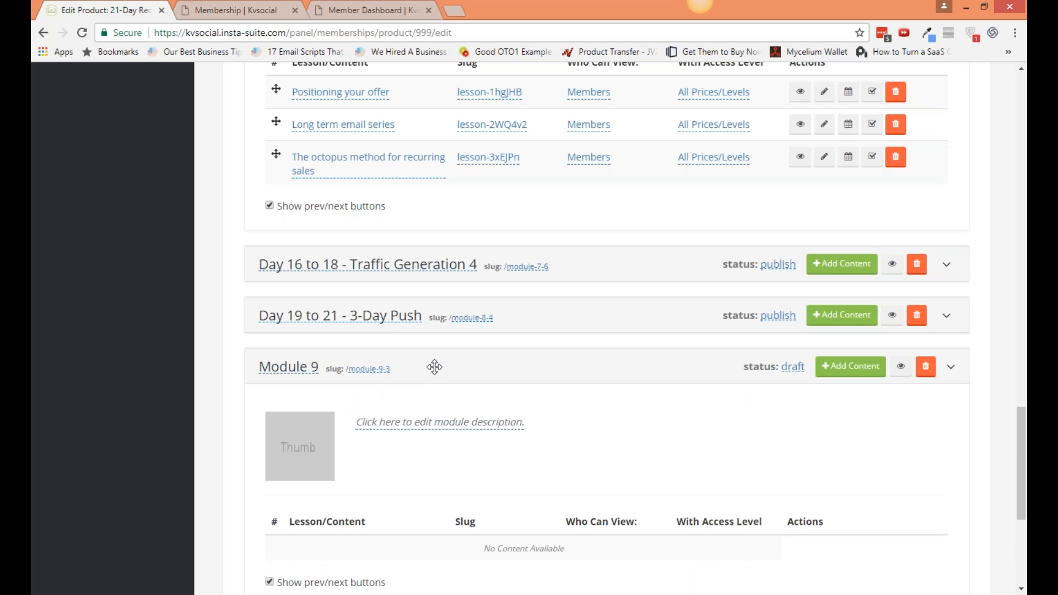
{"action": "left_click_drag", "start_coordinate": [435, 367], "coordinate": [521, 302]}
Rename the moved module as Module 7.
{"action": "left_click", "coordinate": [280, 269]}
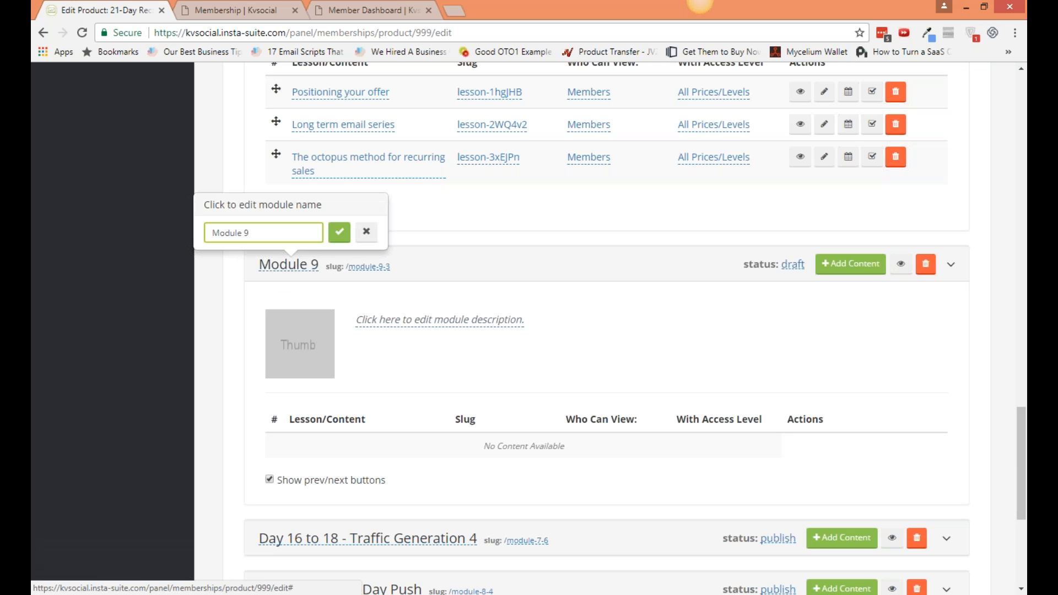
{"action": "left_click", "coordinate": [400, 289]}
{"action": "left_click", "coordinate": [289, 265]}
{"action": "key", "text": "BackSpace"}
{"action": "type", "text": "7"}
{"action": "left_click", "coordinate": [337, 232]}
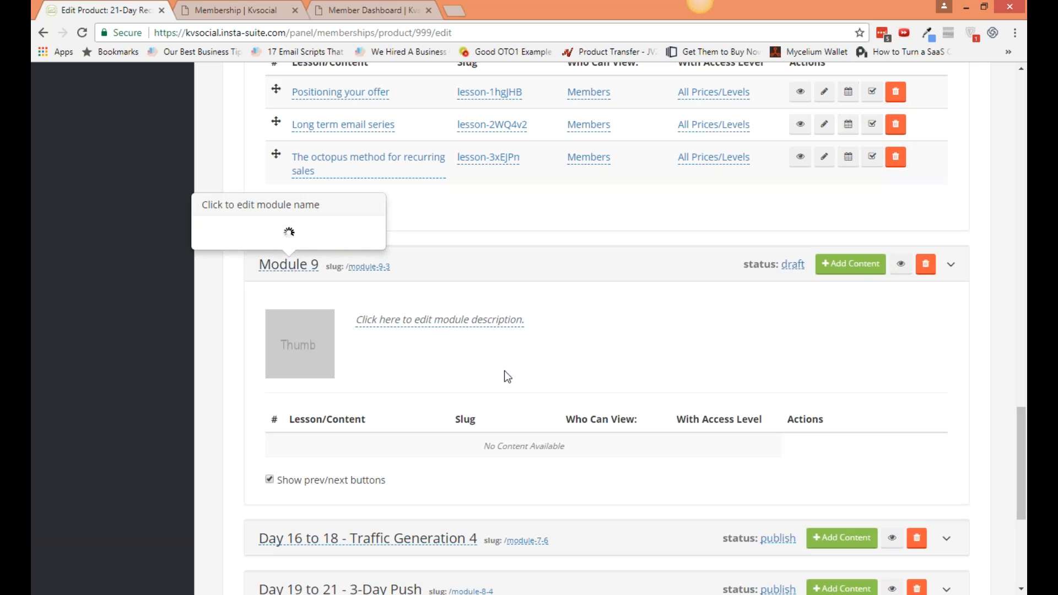
Add a lesson to Module 7 and title it "Lesson #1 - This is so simple!".
{"action": "left_click", "coordinate": [864, 265]}
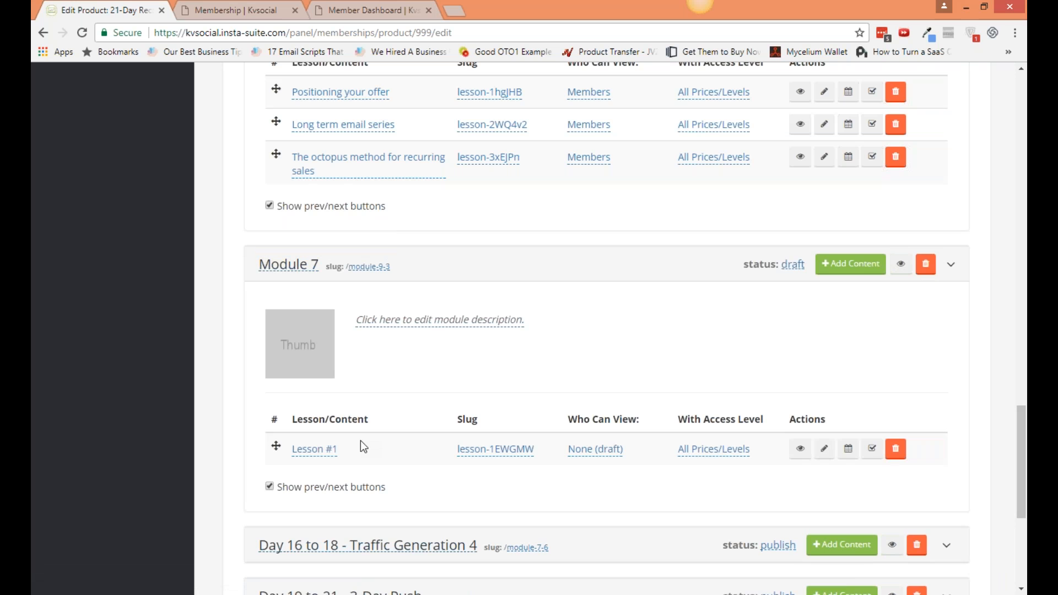
{"action": "left_click", "coordinate": [311, 449]}
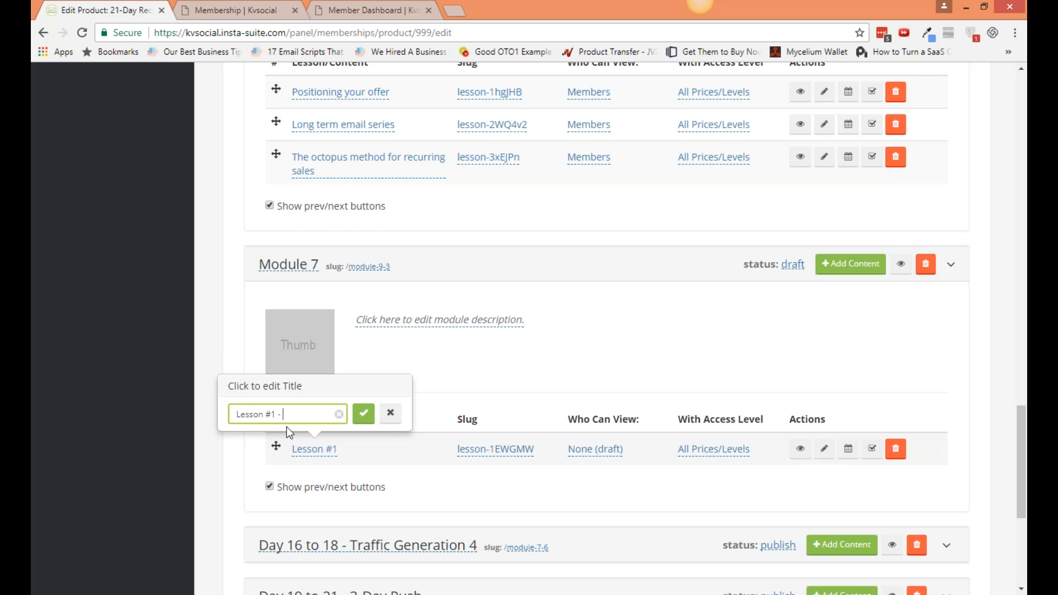
{"action": "type", "text": "- This is so simple!"}
{"action": "left_click", "coordinate": [363, 414]}
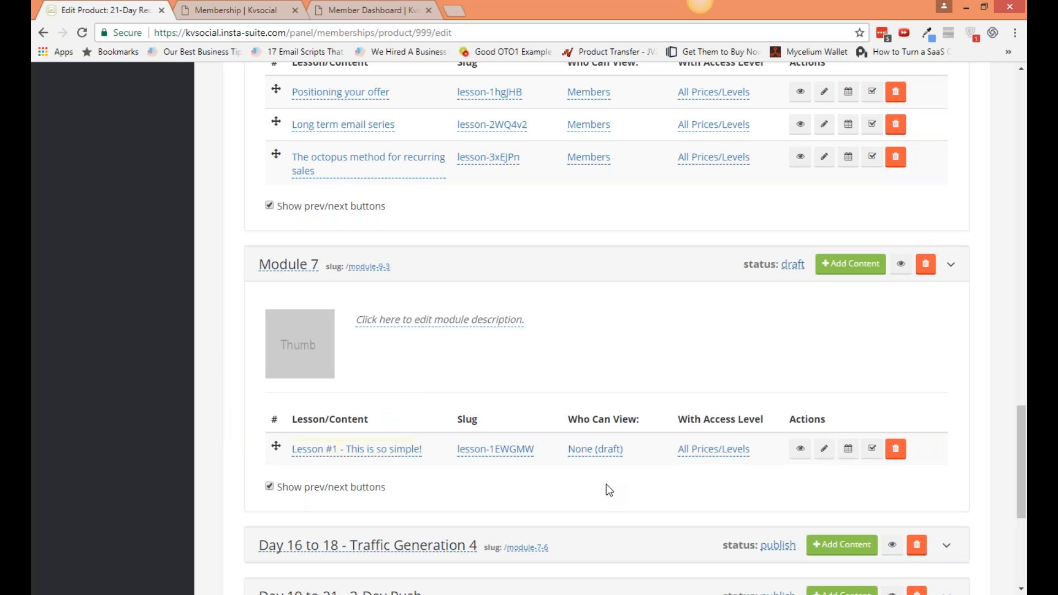
Open the status setting of Module 7 and keep it as draft.
{"action": "left_click", "coordinate": [788, 275]}
{"action": "left_click", "coordinate": [772, 264]}
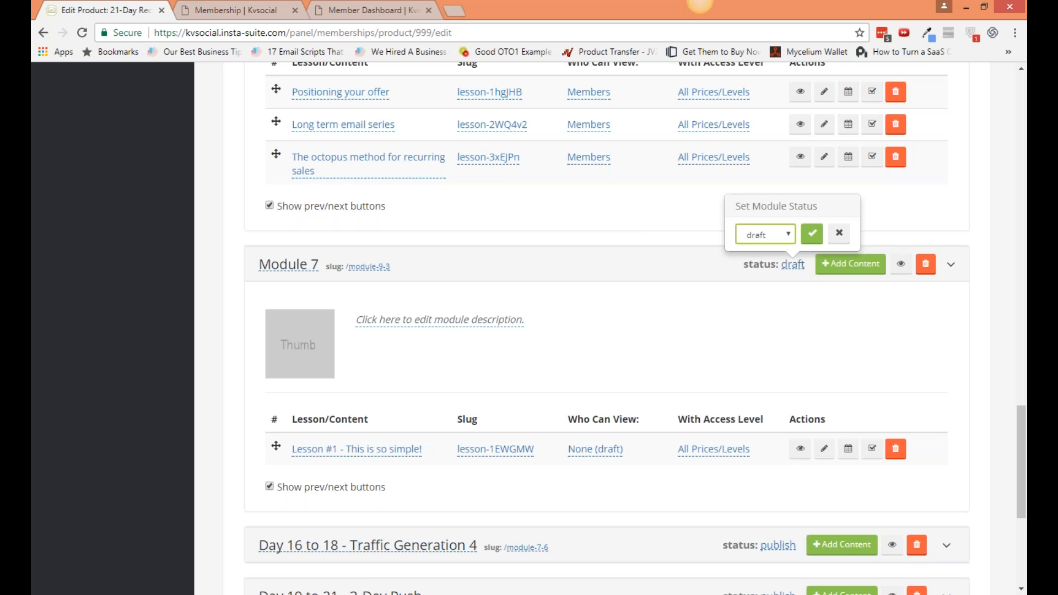
{"action": "left_click", "coordinate": [812, 234]}
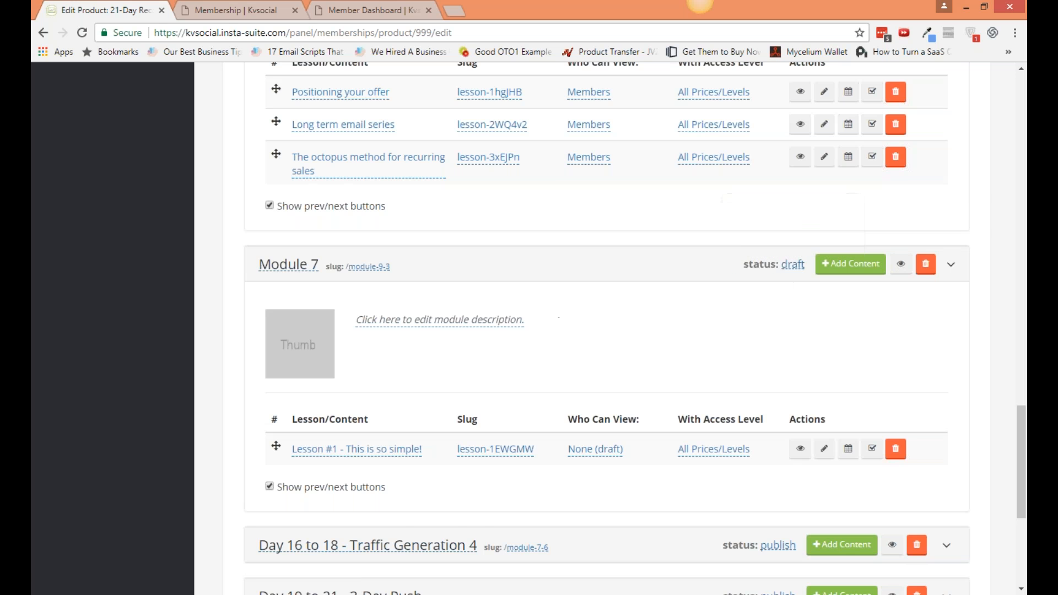
Check the module list in the members' view of the Passion into profits lesson, and return to the product editor.
{"action": "left_click", "coordinate": [223, 14]}
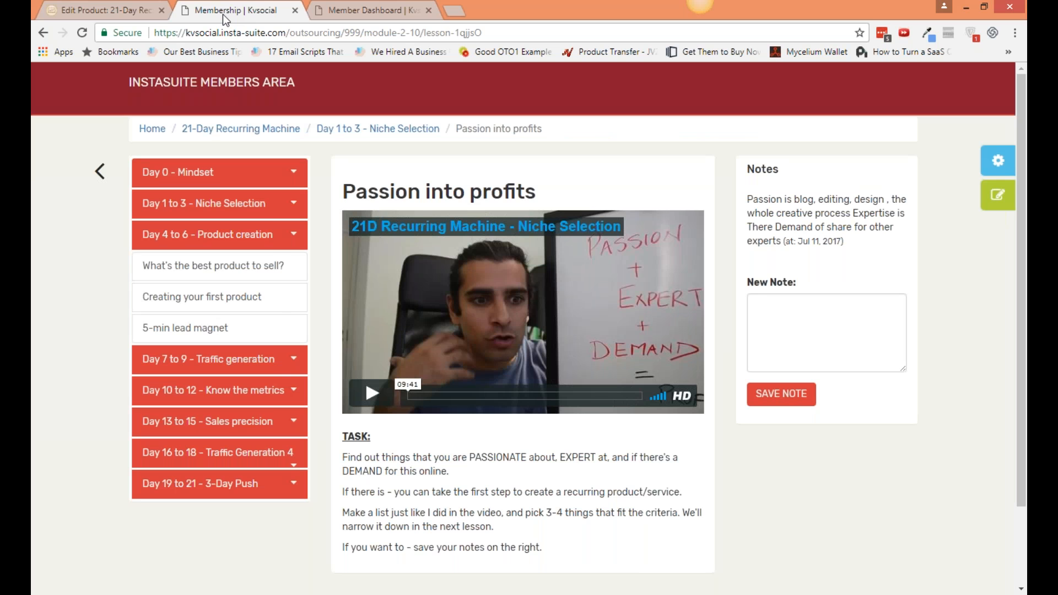
{"action": "left_click", "coordinate": [214, 265]}
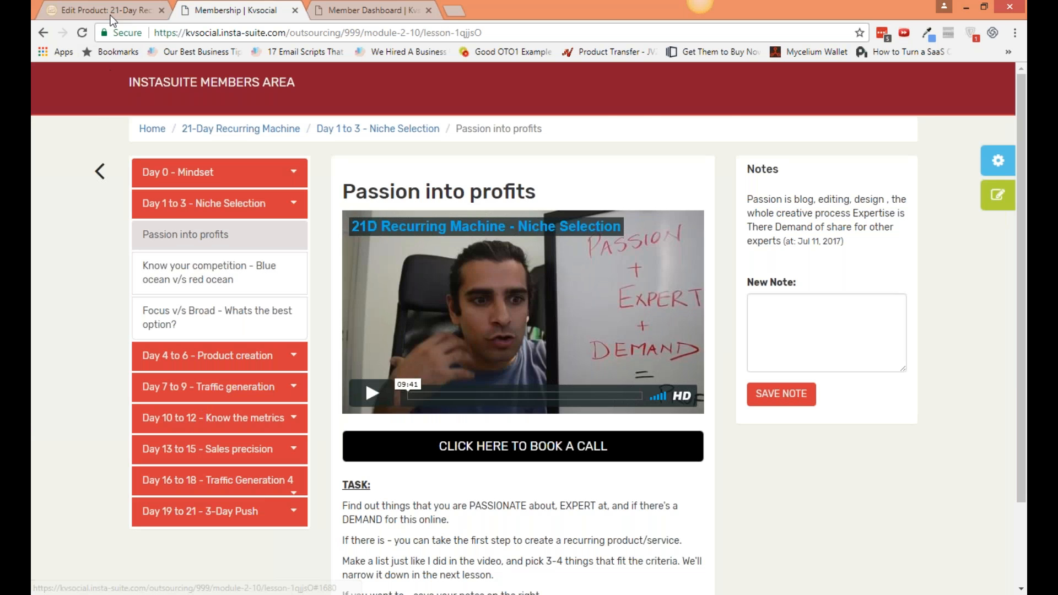
{"action": "left_click", "coordinate": [110, 13]}
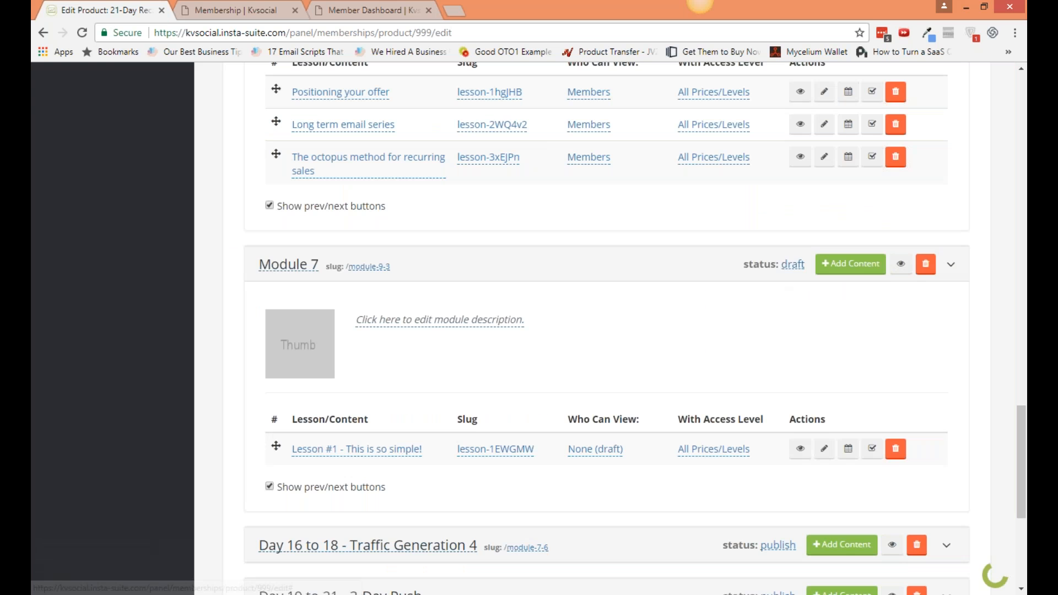
Set the status of Module 7 to publish and update the product.
{"action": "left_click", "coordinate": [791, 268]}
{"action": "left_click", "coordinate": [763, 234]}
{"action": "left_click", "coordinate": [766, 259]}
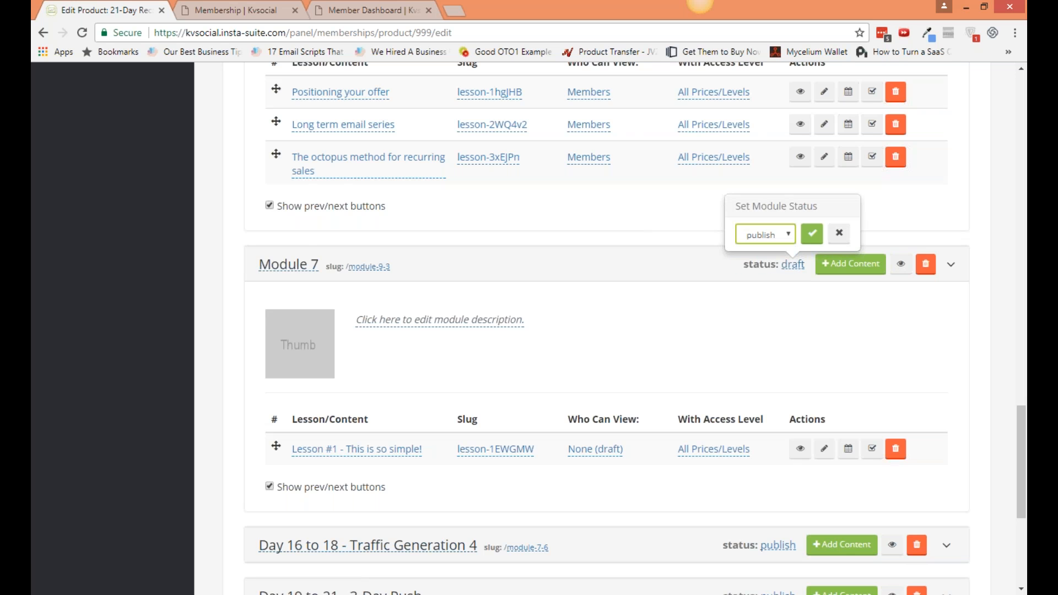
{"action": "left_click", "coordinate": [814, 242]}
{"action": "scroll", "coordinate": [689, 355], "scroll_direction": "down", "scroll_amount": 5}
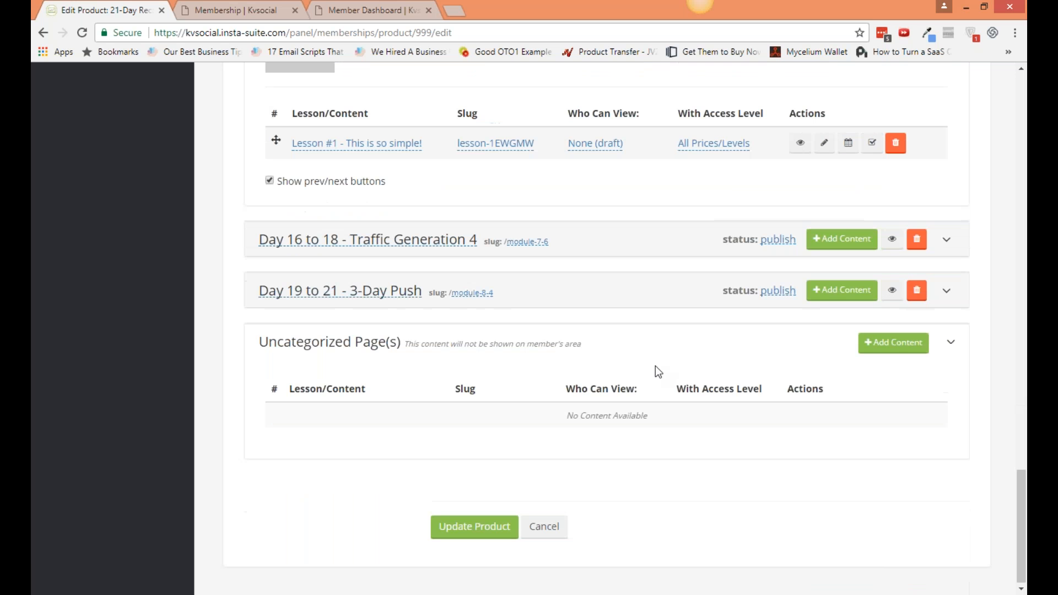
{"action": "left_click", "coordinate": [474, 527]}
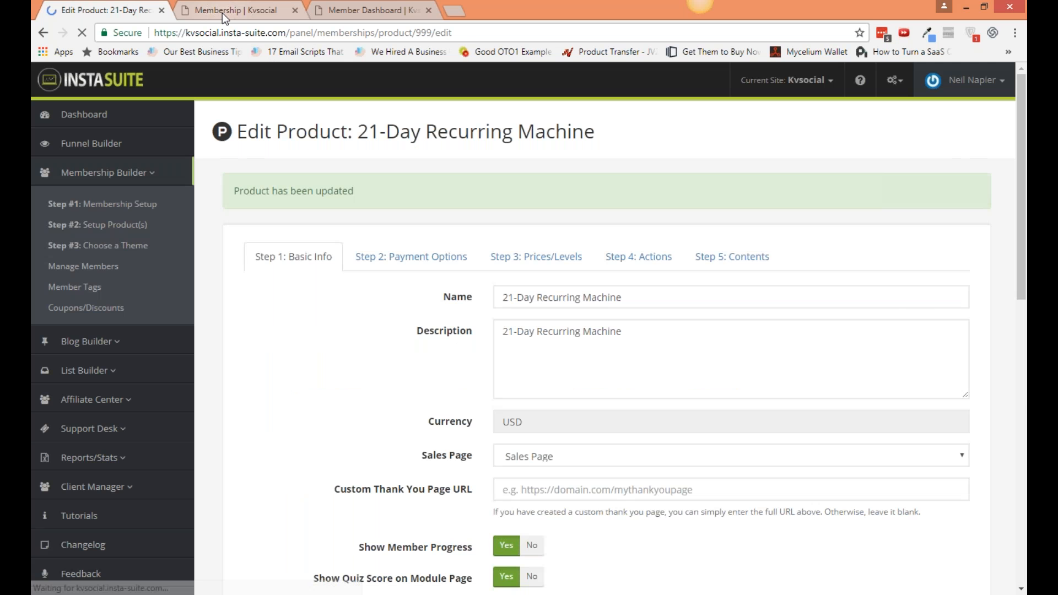
Reload the members' view of the lesson and check its module list for Module 7.
{"action": "left_click", "coordinate": [223, 12]}
{"action": "right_click", "coordinate": [223, 14]}
{"action": "left_click", "coordinate": [253, 48]}
{"action": "left_click", "coordinate": [125, 6]}
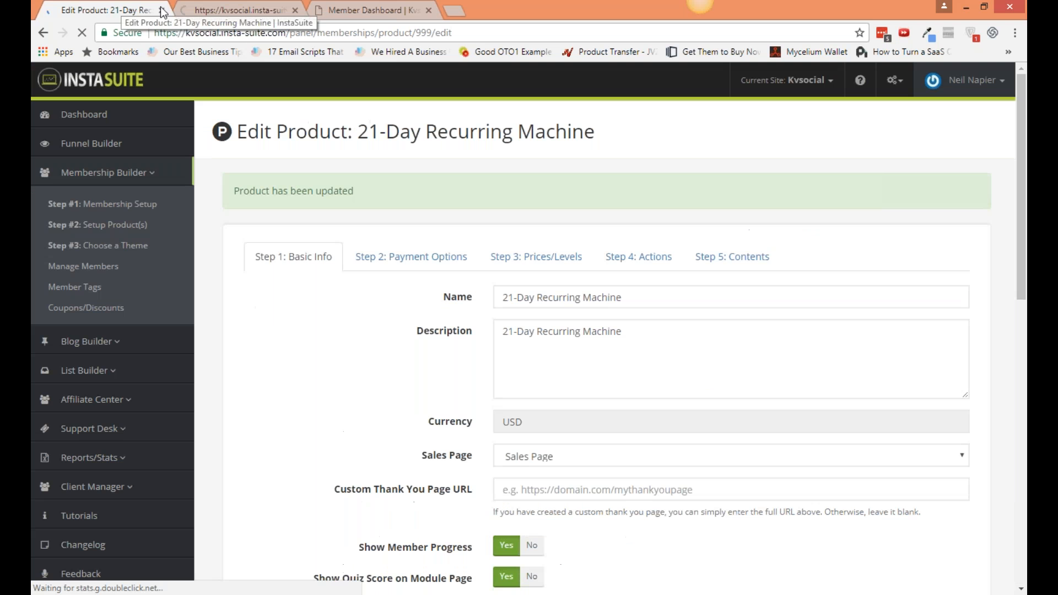
{"action": "left_click", "coordinate": [732, 257]}
{"action": "left_click", "coordinate": [249, 7]}
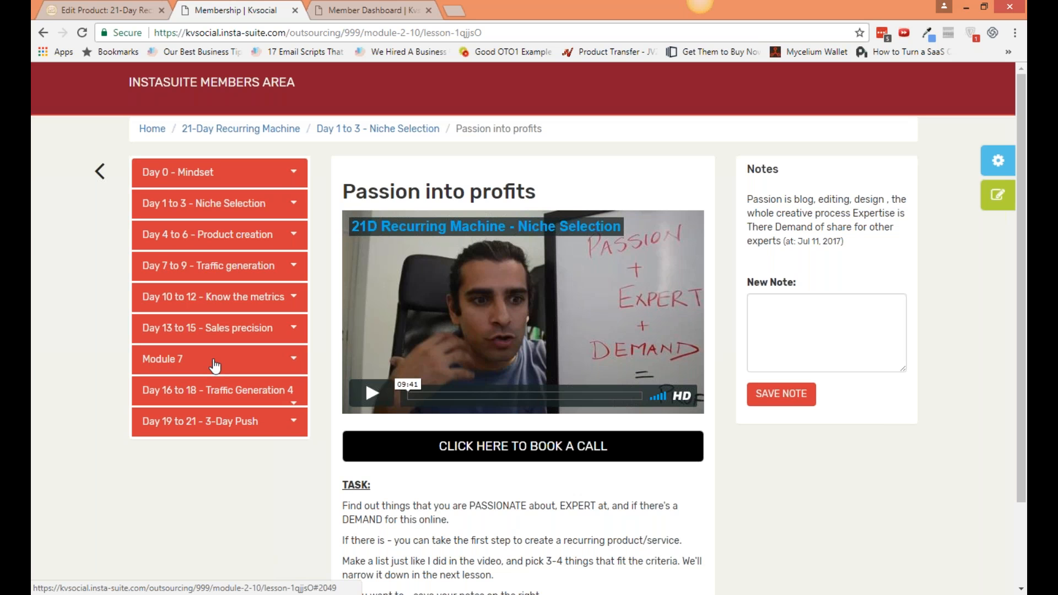
In the product editor, make Module 7's "Lesson #1 - This is so simple!" viewable by Members.
{"action": "left_click", "coordinate": [113, 14]}
{"action": "scroll", "coordinate": [346, 392], "scroll_direction": "down", "scroll_amount": 5}
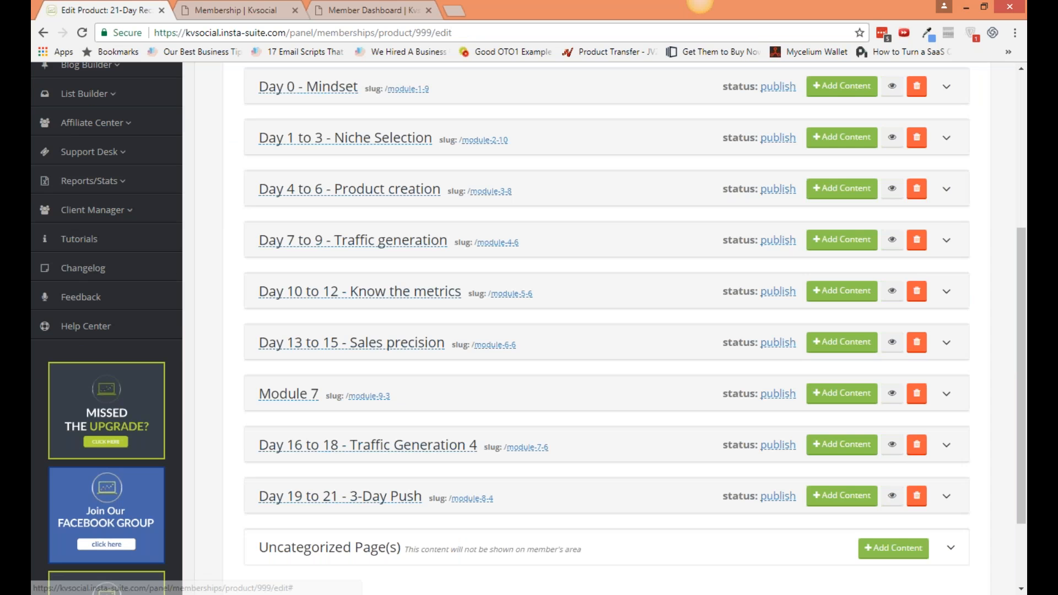
{"action": "left_click", "coordinate": [621, 399]}
{"action": "scroll", "coordinate": [619, 438], "scroll_direction": "down", "scroll_amount": 1}
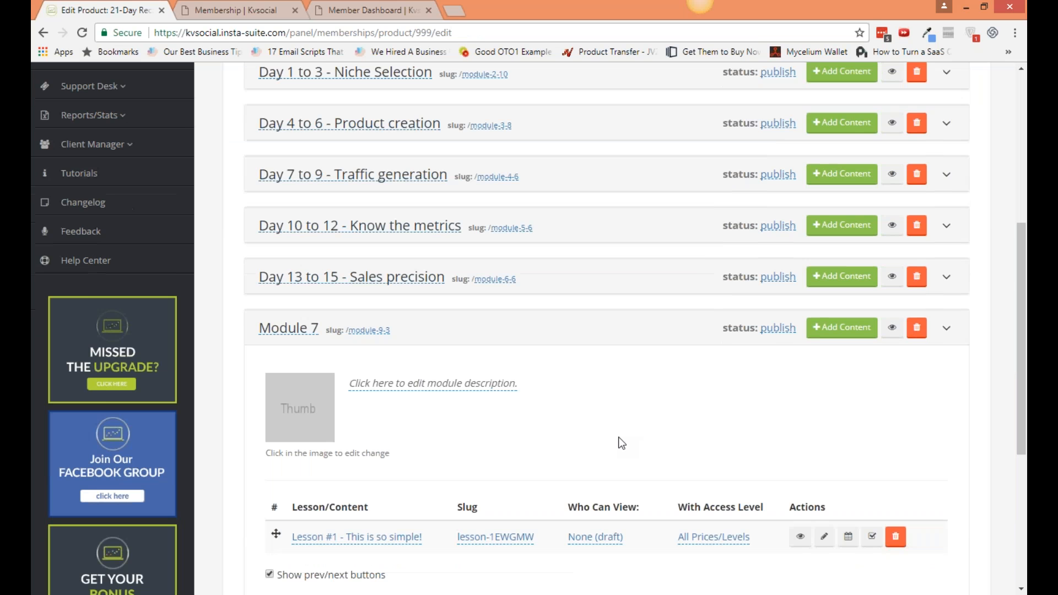
{"action": "scroll", "coordinate": [622, 443], "scroll_direction": "down", "scroll_amount": 3}
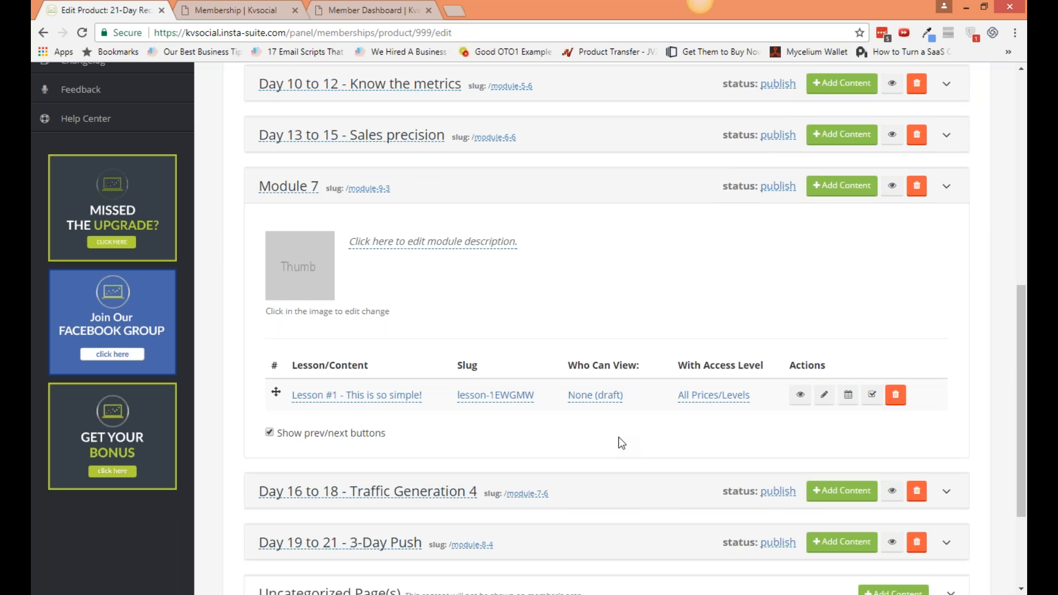
{"action": "left_click", "coordinate": [598, 401]}
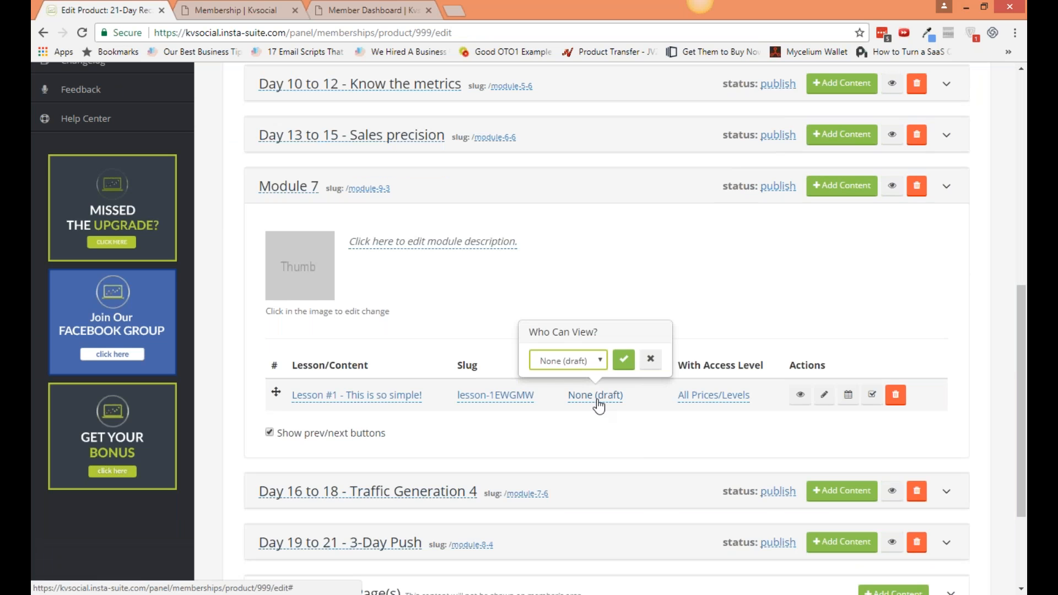
{"action": "left_click", "coordinate": [594, 361]}
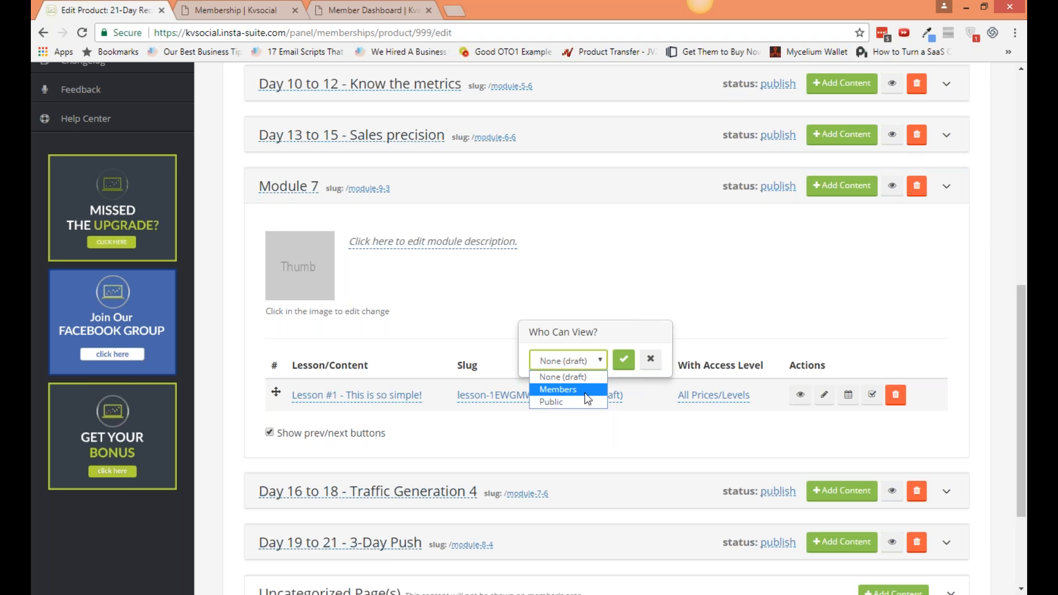
{"action": "left_click", "coordinate": [584, 392]}
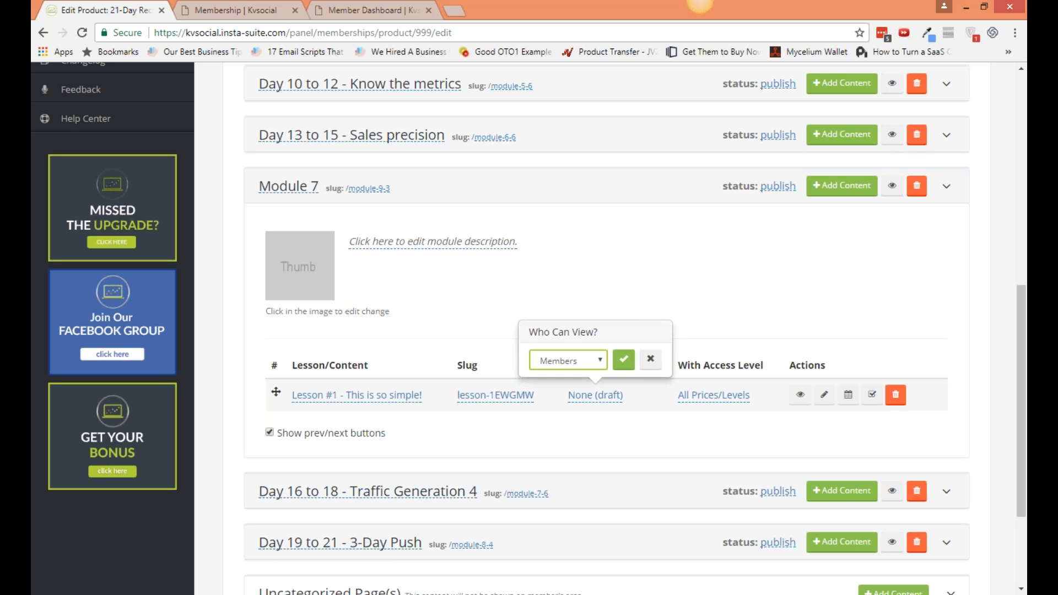
{"action": "left_click", "coordinate": [623, 359]}
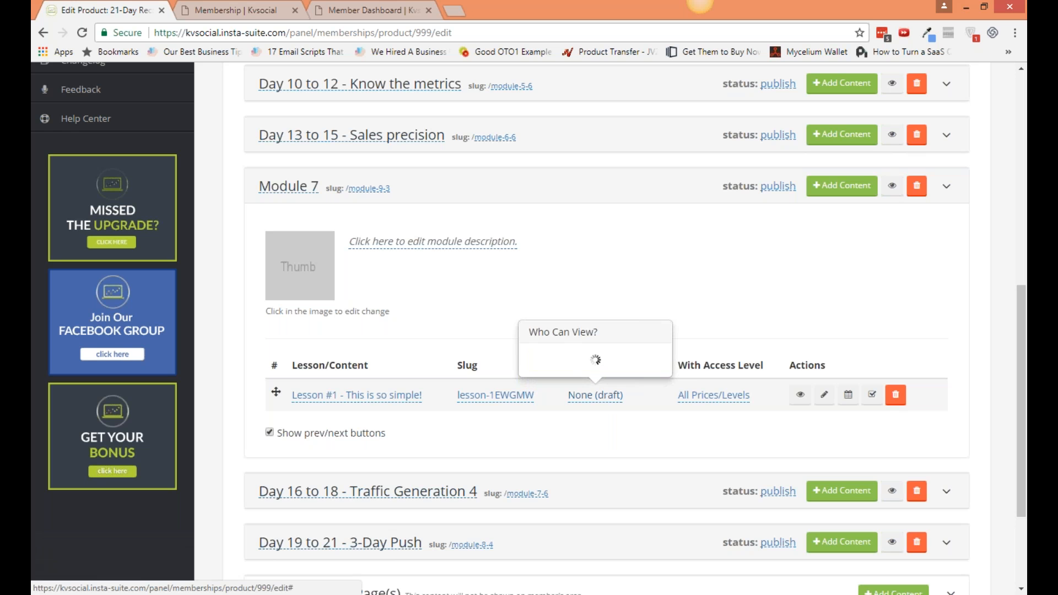
Inspect the price options for Lesson #1's access level, cancel without changing them, and update the product.
{"action": "left_click", "coordinate": [698, 393]}
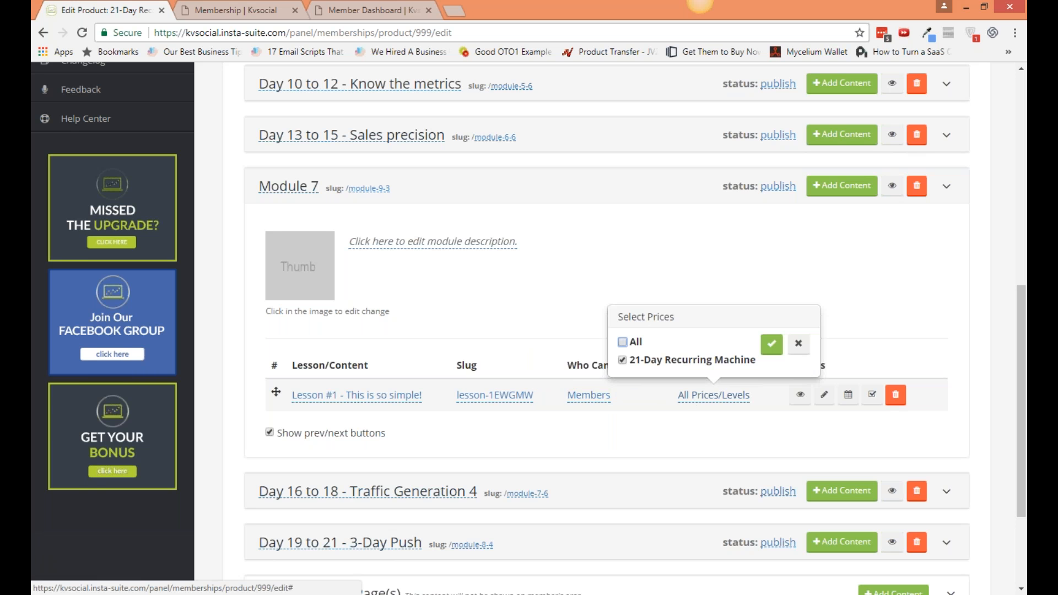
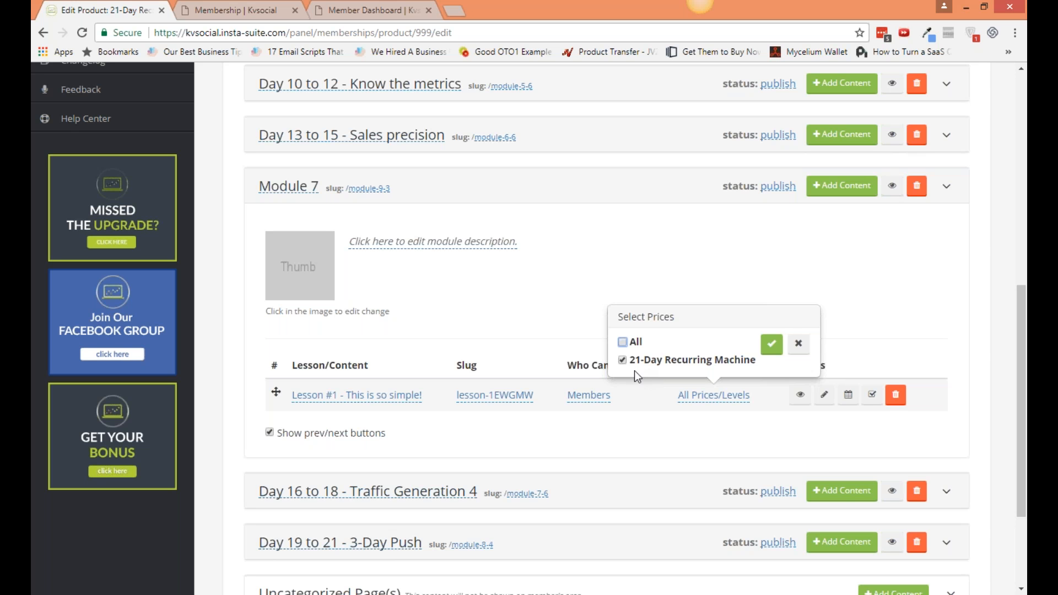
{"action": "left_click", "coordinate": [798, 345]}
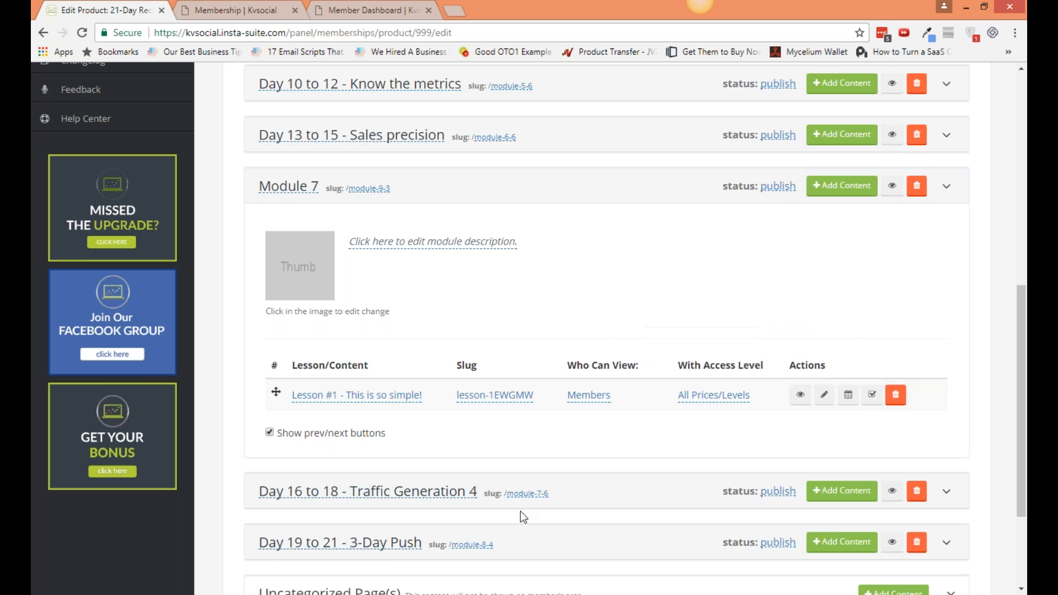
{"action": "scroll", "coordinate": [516, 517], "scroll_direction": "down", "scroll_amount": 1}
{"action": "scroll", "coordinate": [516, 517], "scroll_direction": "down", "scroll_amount": 3}
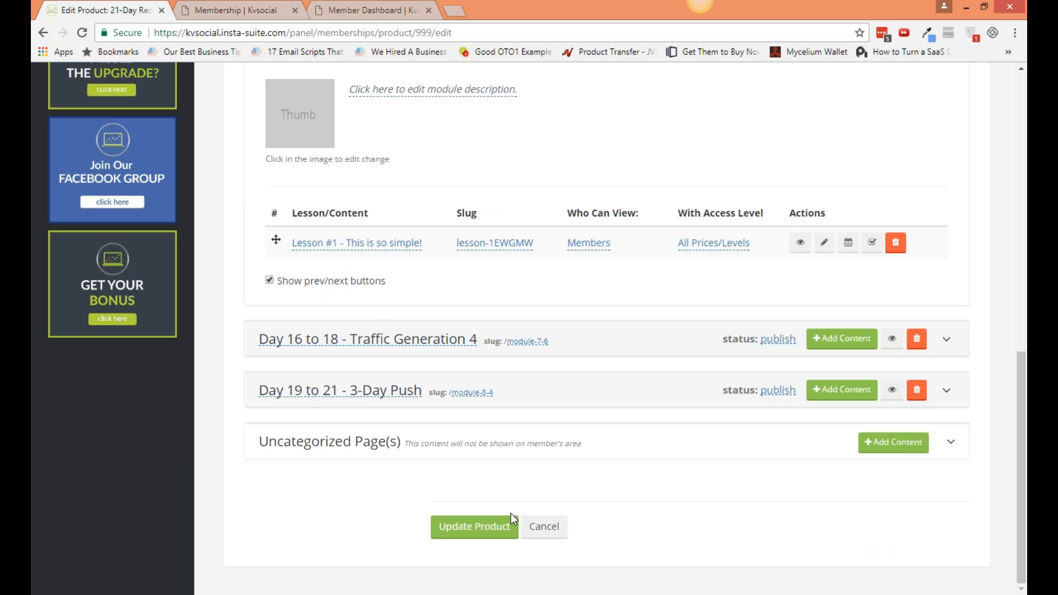
{"action": "left_click", "coordinate": [511, 521]}
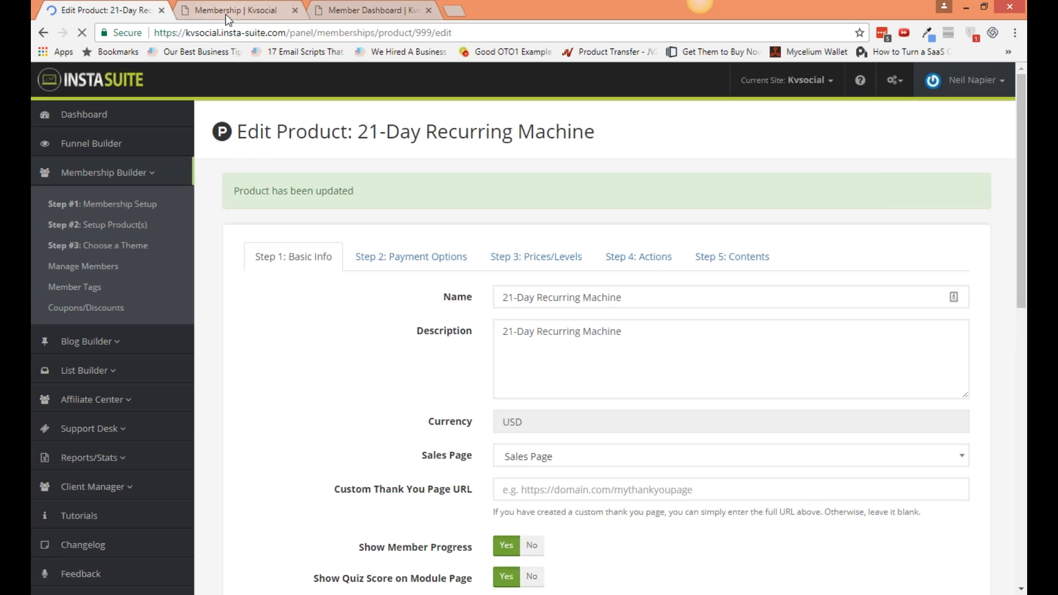
Reload the members' view and open "Lesson #1 - This is so simple!" under Module 7.
{"action": "left_click", "coordinate": [226, 15]}
{"action": "right_click", "coordinate": [226, 14]}
{"action": "left_click", "coordinate": [253, 43]}
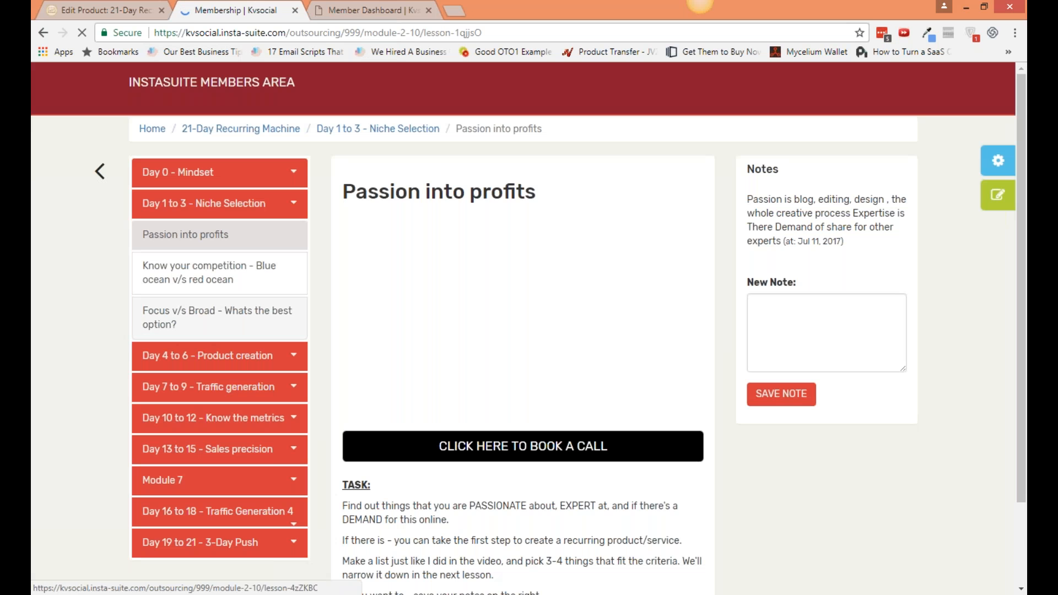
{"action": "scroll", "coordinate": [211, 375], "scroll_direction": "down", "scroll_amount": 1}
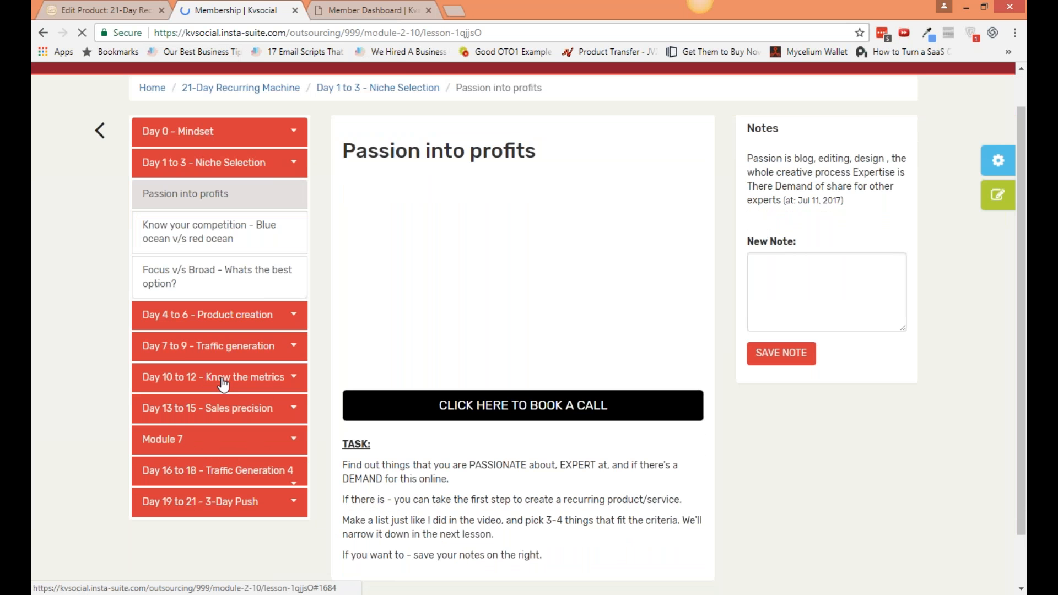
{"action": "scroll", "coordinate": [263, 410], "scroll_direction": "down", "scroll_amount": 2}
{"action": "left_click", "coordinate": [259, 379]}
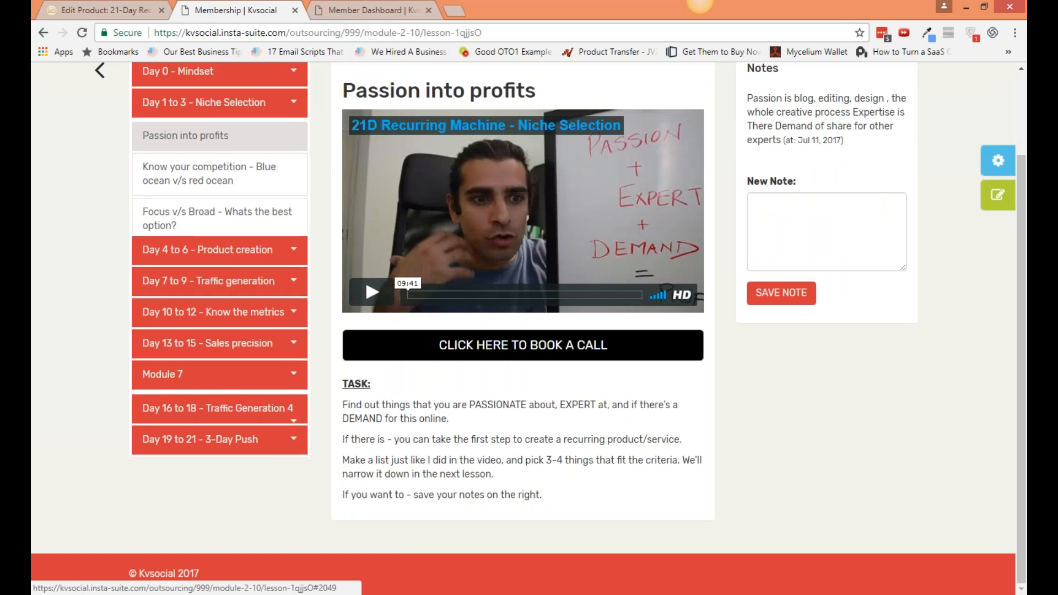
{"action": "left_click", "coordinate": [232, 292]}
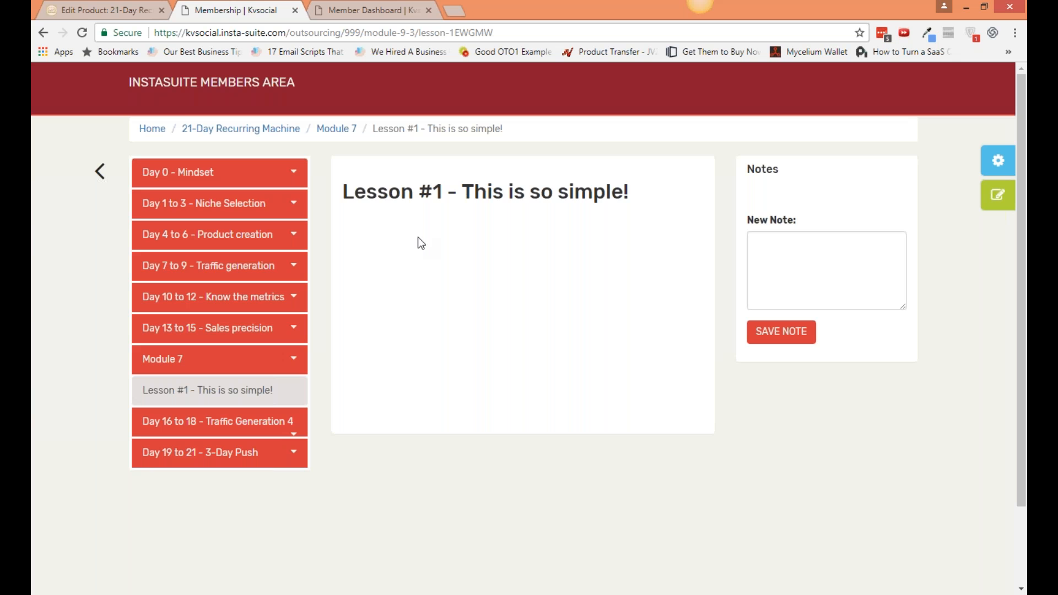
Return to the product editor's contents and delete Module 7, confirming the deletion.
{"action": "left_click", "coordinate": [105, 10]}
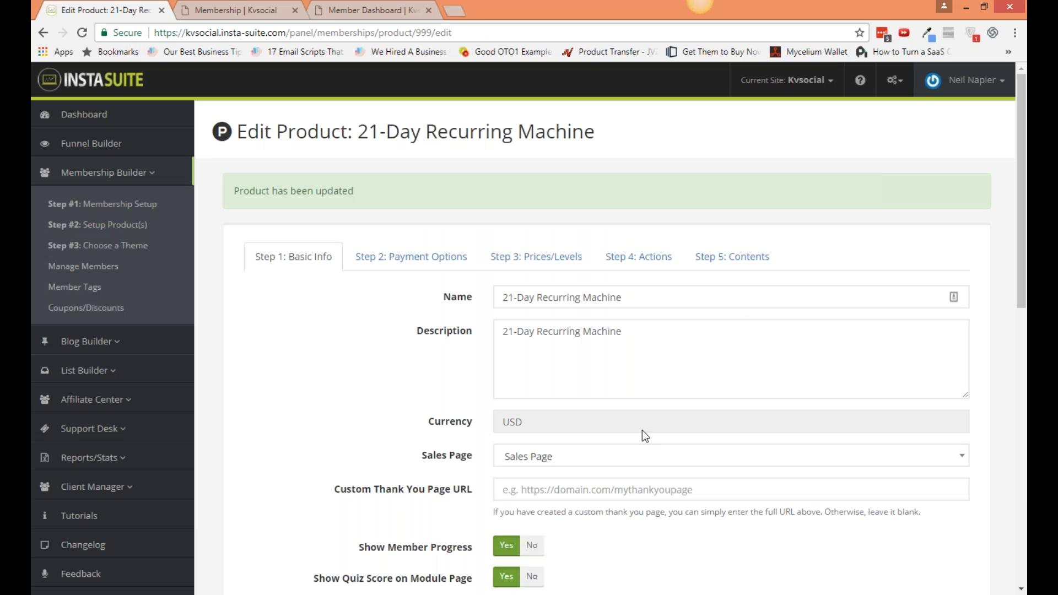
{"action": "left_click", "coordinate": [731, 275]}
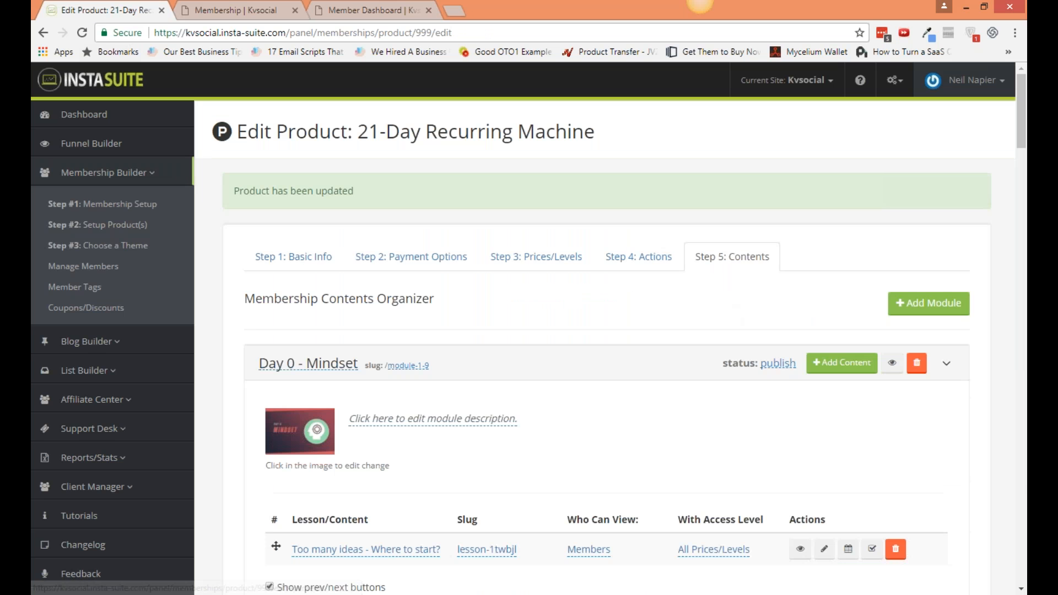
{"action": "scroll", "coordinate": [606, 331], "scroll_direction": "down", "scroll_amount": 4}
{"action": "scroll", "coordinate": [606, 331], "scroll_direction": "down", "scroll_amount": 3}
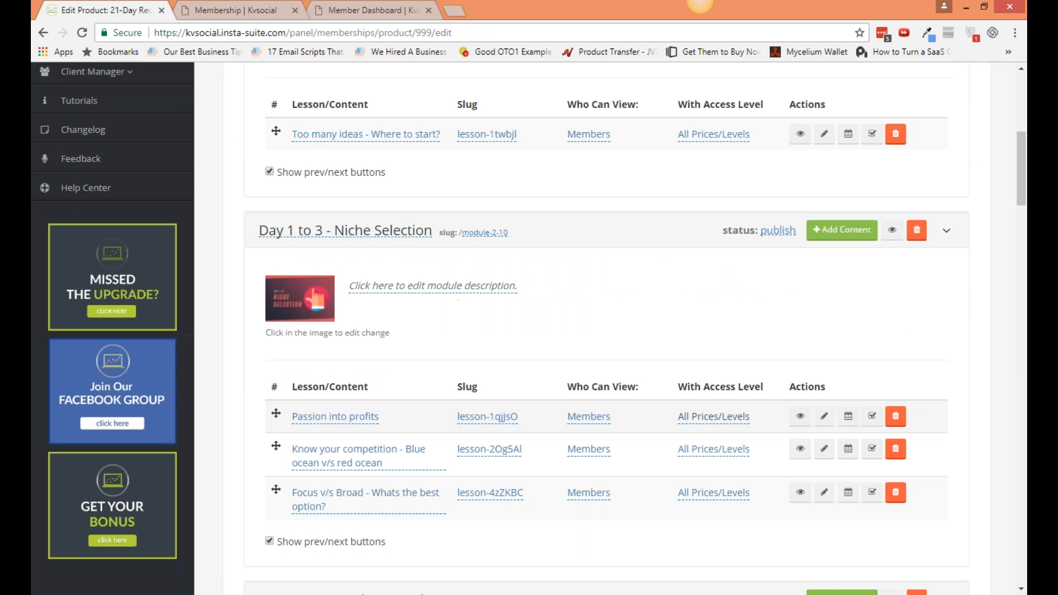
{"action": "scroll", "coordinate": [606, 331], "scroll_direction": "down", "scroll_amount": 4}
{"action": "scroll", "coordinate": [607, 330], "scroll_direction": "down", "scroll_amount": 1}
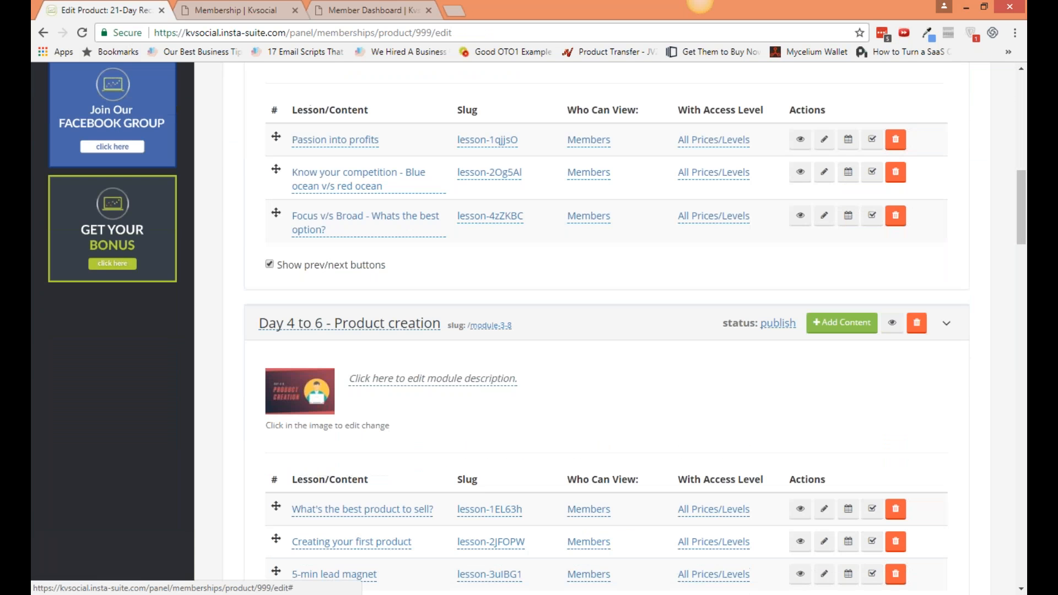
{"action": "scroll", "coordinate": [606, 331], "scroll_direction": "down", "scroll_amount": 6}
{"action": "scroll", "coordinate": [606, 331], "scroll_direction": "down", "scroll_amount": 6}
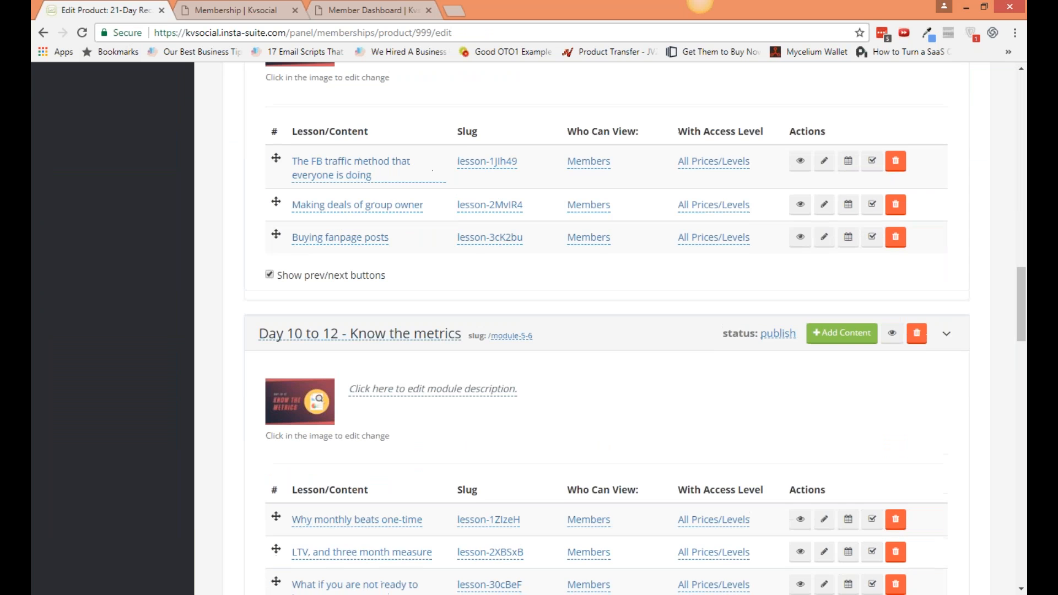
{"action": "scroll", "coordinate": [606, 331], "scroll_direction": "down", "scroll_amount": 6}
{"action": "scroll", "coordinate": [901, 409], "scroll_direction": "down", "scroll_amount": 6}
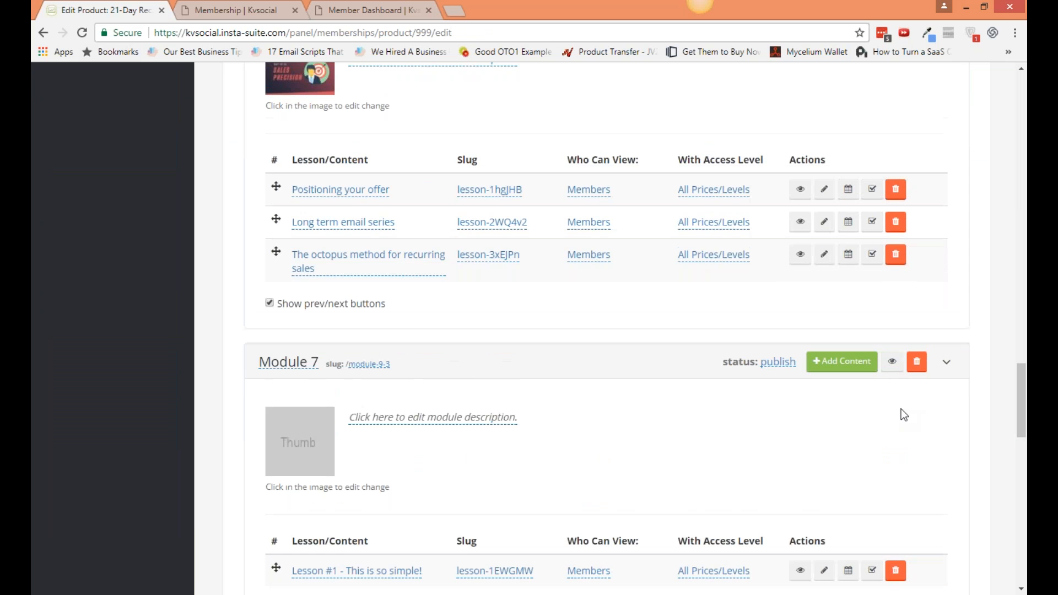
{"action": "left_click", "coordinate": [917, 362]}
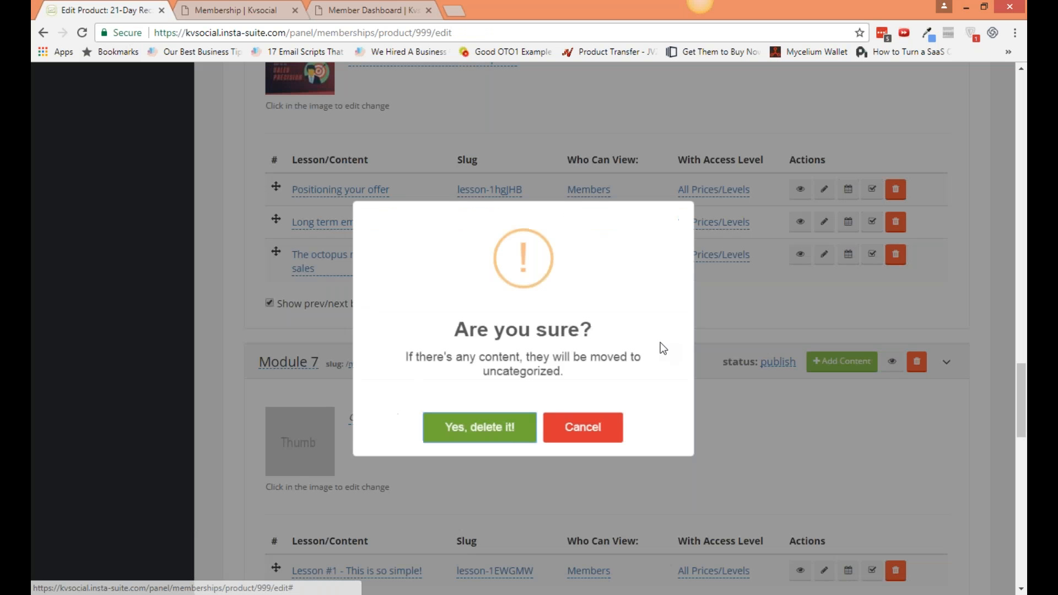
{"action": "left_click", "coordinate": [518, 421]}
{"action": "left_click", "coordinate": [519, 422]}
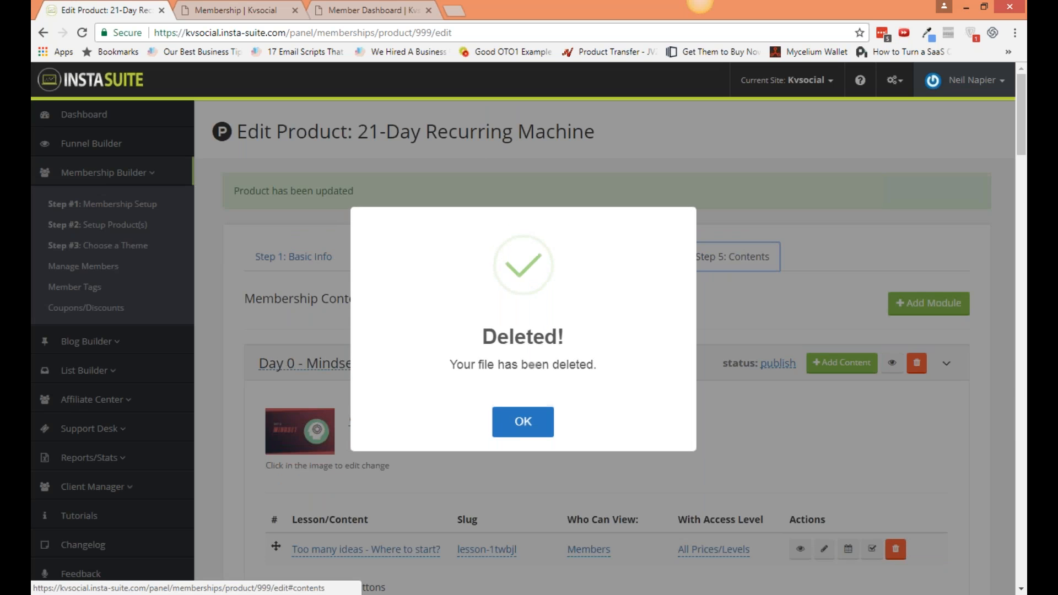
Update the product to save the contents without Module 7.
{"action": "scroll", "coordinate": [528, 439], "scroll_direction": "down", "scroll_amount": 5}
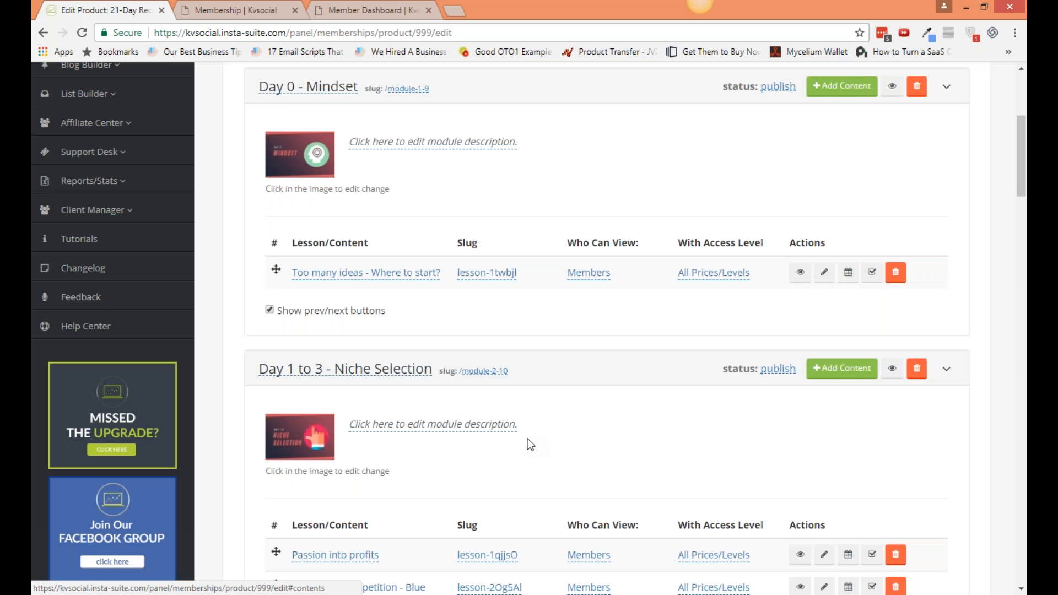
{"action": "scroll", "coordinate": [528, 439], "scroll_direction": "down", "scroll_amount": 8}
{"action": "scroll", "coordinate": [527, 439], "scroll_direction": "down", "scroll_amount": 2}
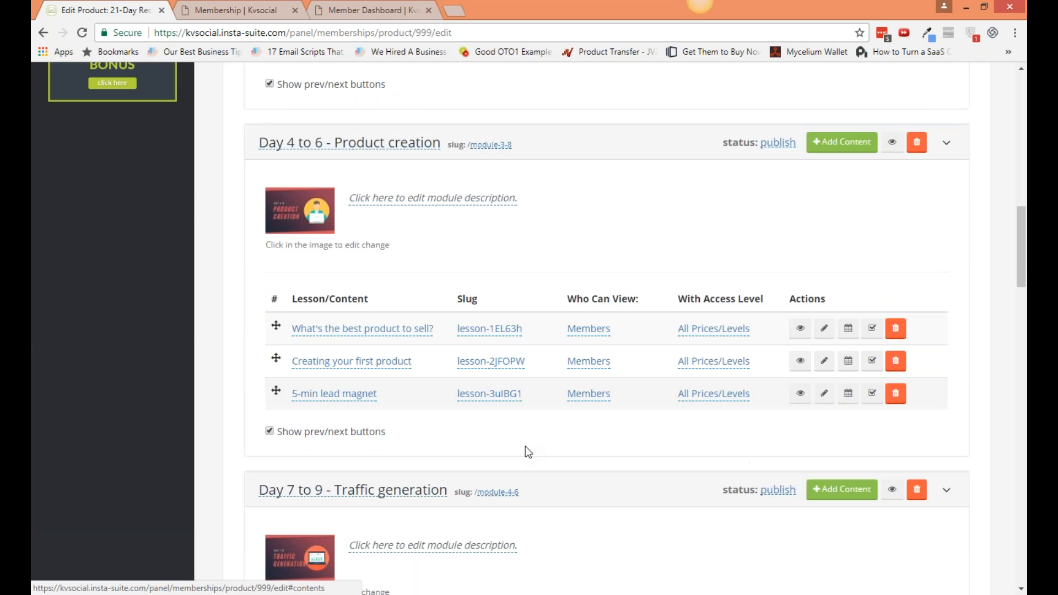
{"action": "scroll", "coordinate": [524, 447], "scroll_direction": "down", "scroll_amount": 7}
{"action": "scroll", "coordinate": [525, 446], "scroll_direction": "down", "scroll_amount": 20}
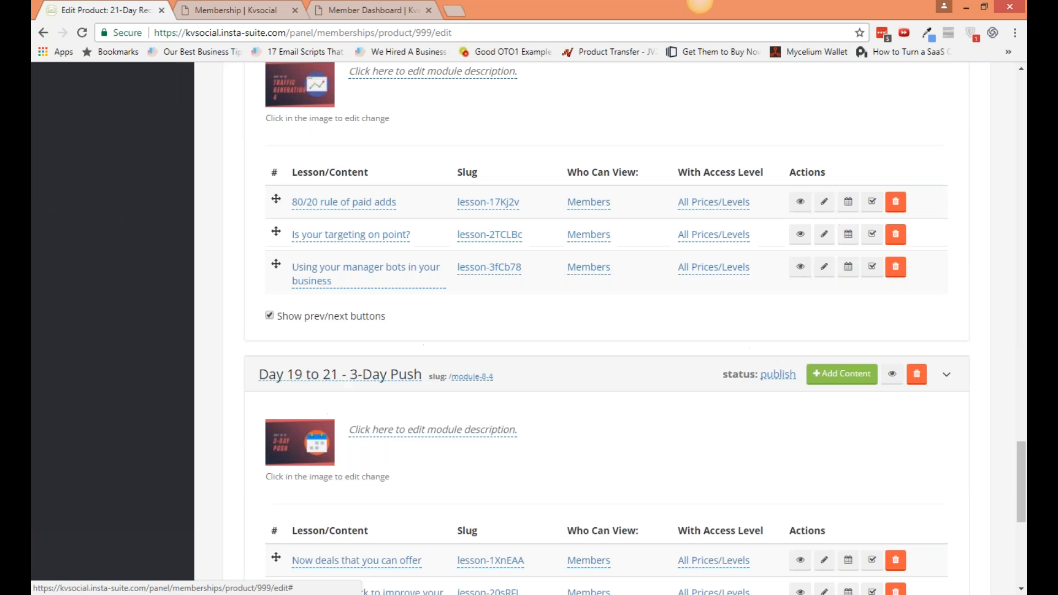
{"action": "scroll", "coordinate": [479, 518], "scroll_direction": "down", "scroll_amount": 7}
{"action": "left_click", "coordinate": [474, 524]}
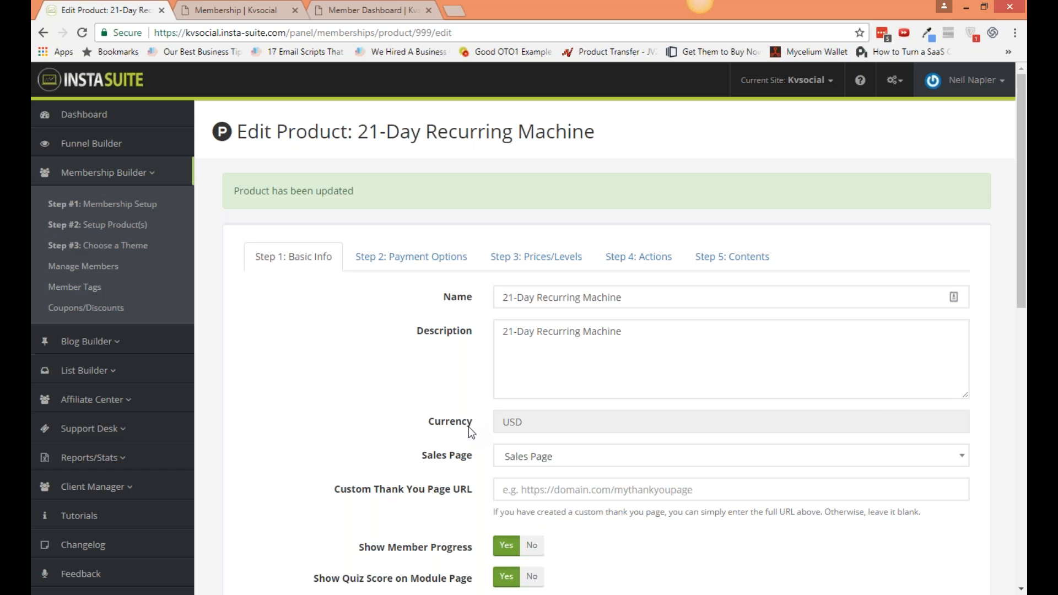
Switch the current site from Kvsocial to templates and open its membership theme selection.
{"action": "left_click", "coordinate": [153, 248]}
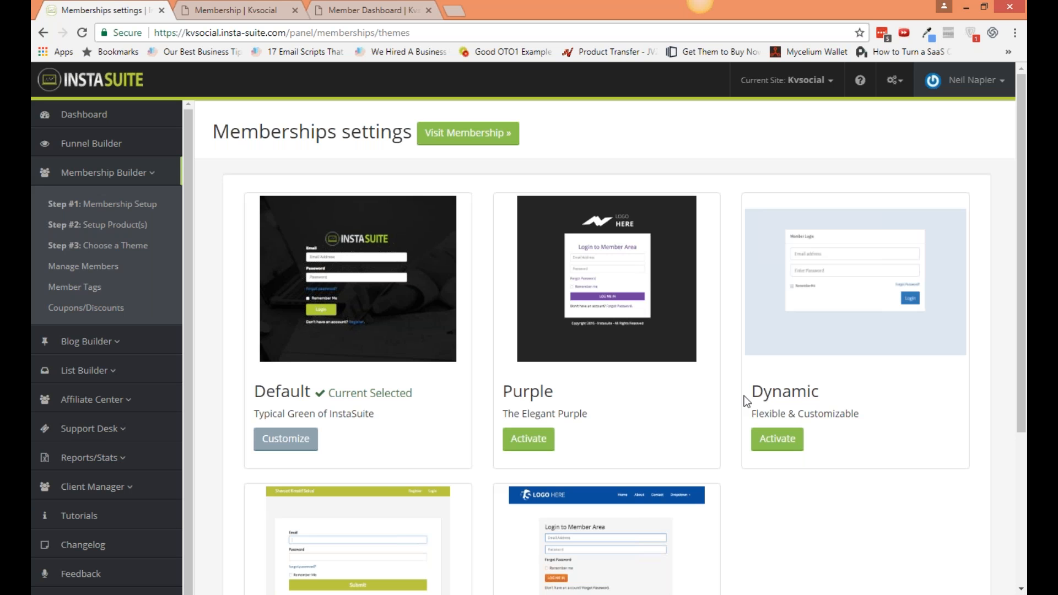
{"action": "left_click", "coordinate": [792, 88]}
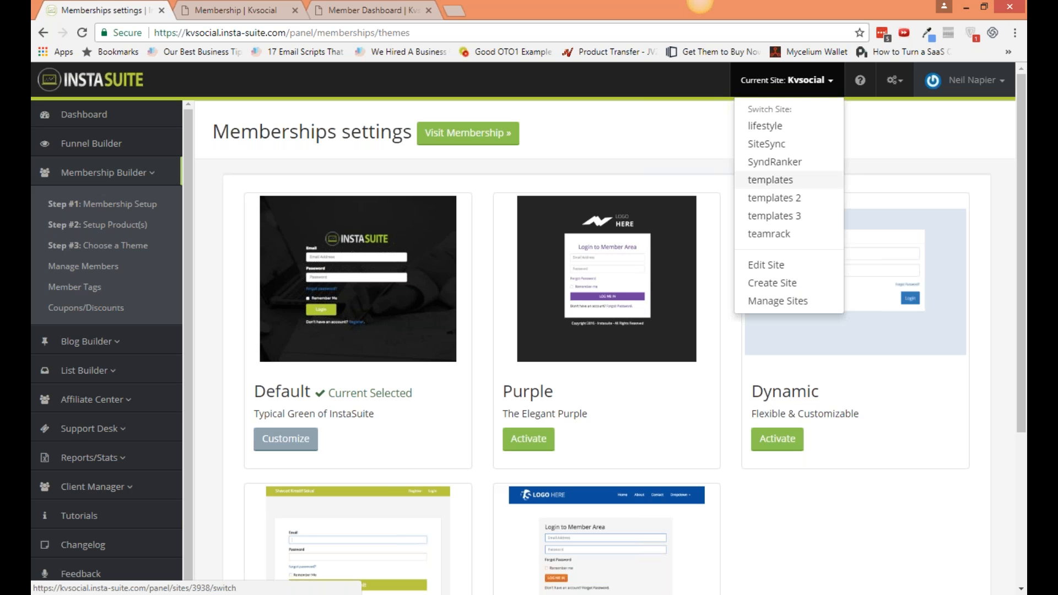
{"action": "left_click", "coordinate": [770, 180]}
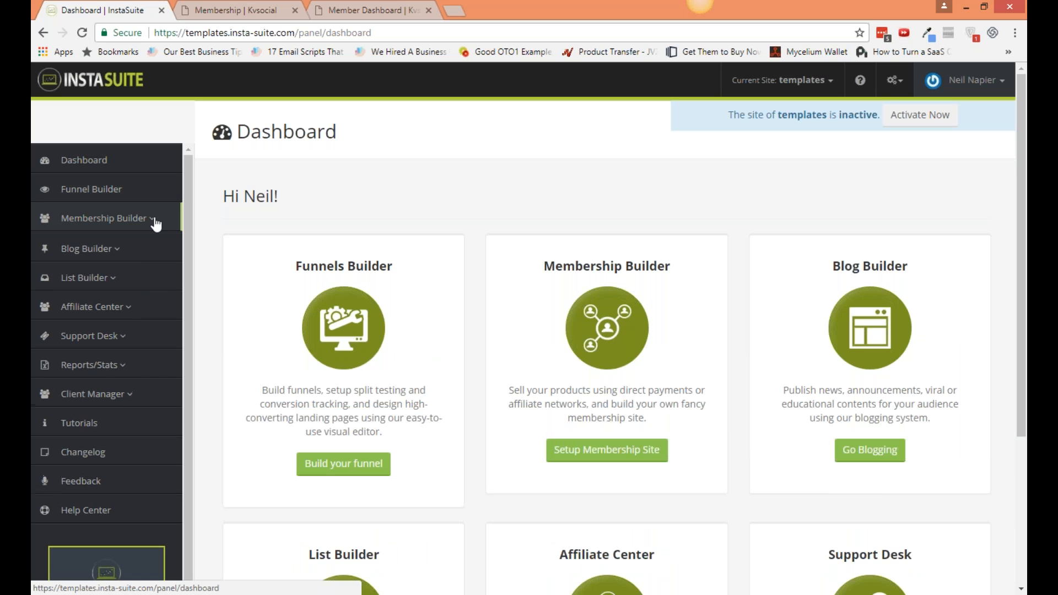
{"action": "left_click", "coordinate": [153, 219]}
{"action": "left_click", "coordinate": [139, 291]}
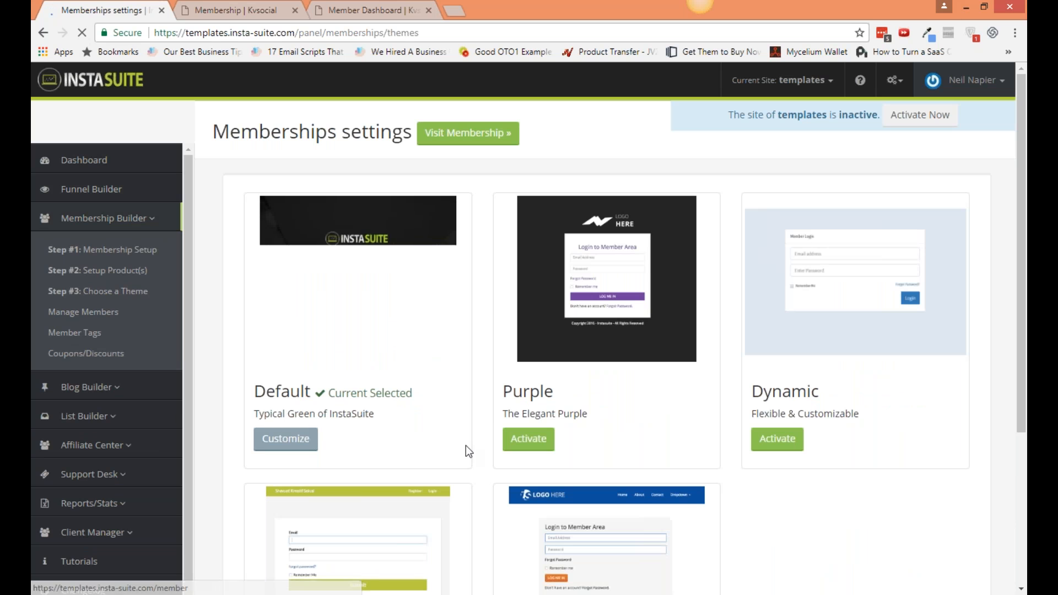
Activate the Purple membership theme, visit the templates membership area and close the old Kvsocial pages.
{"action": "left_click", "coordinate": [529, 439]}
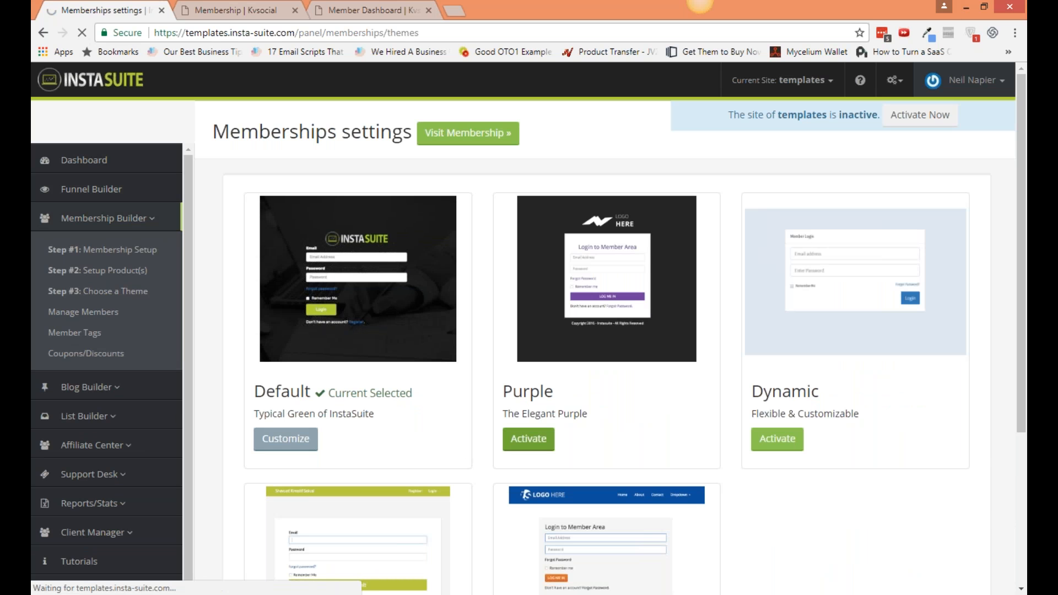
{"action": "left_click", "coordinate": [468, 133]}
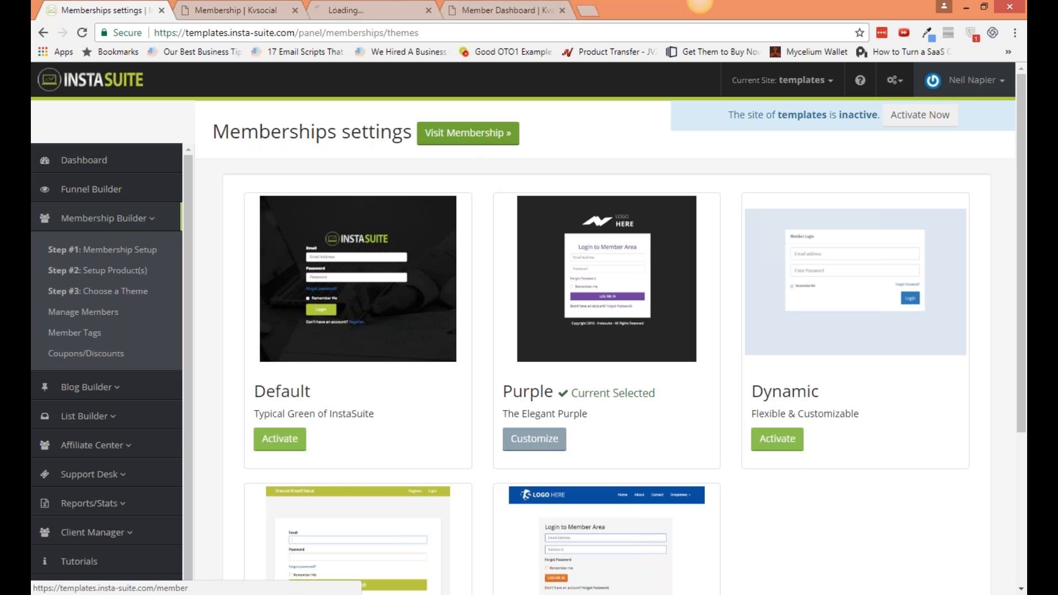
{"action": "left_click", "coordinate": [353, 12]}
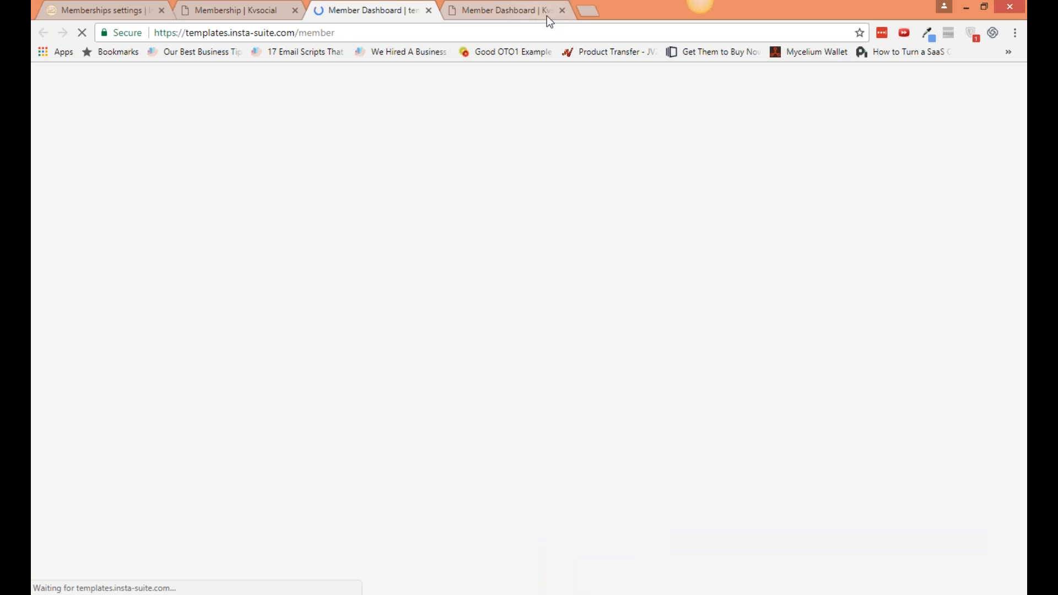
{"action": "left_click", "coordinate": [562, 10]}
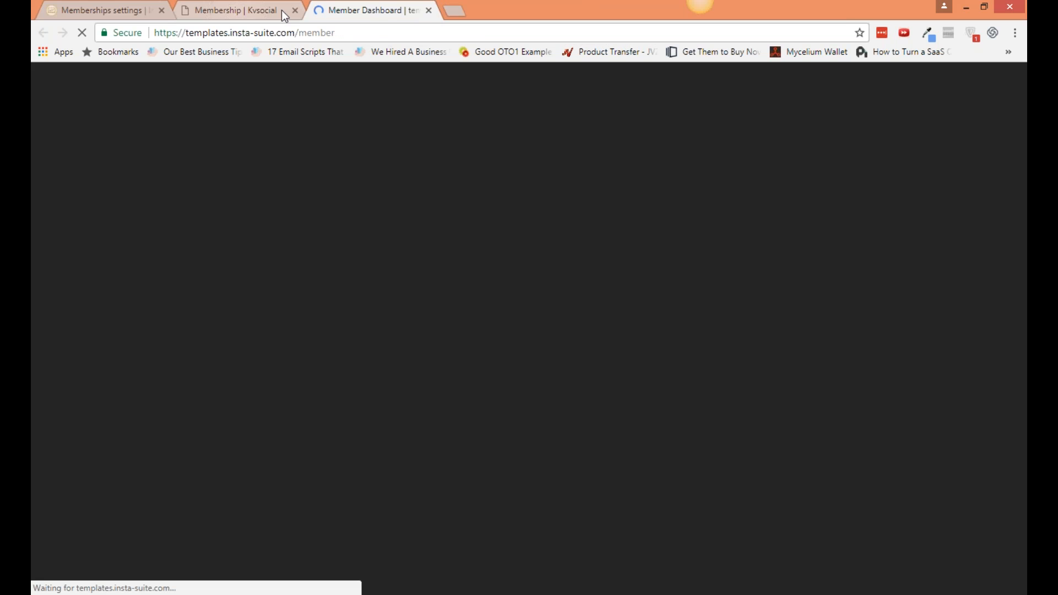
{"action": "left_click", "coordinate": [294, 10]}
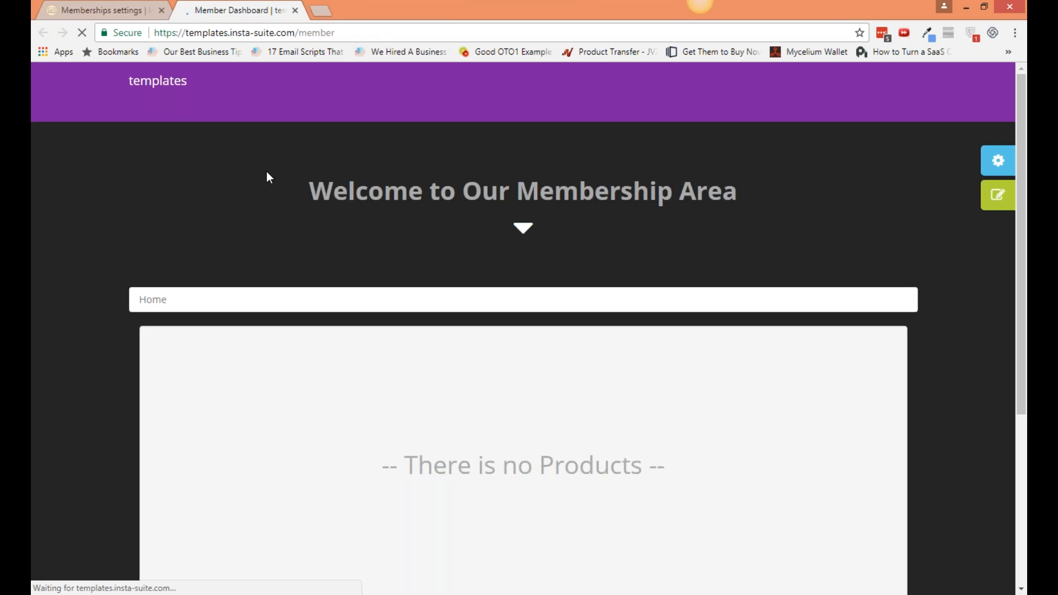
Open the Purple theme for customization and compare it with the visited membership page.
{"action": "left_click", "coordinate": [113, 11]}
{"action": "left_click", "coordinate": [548, 440]}
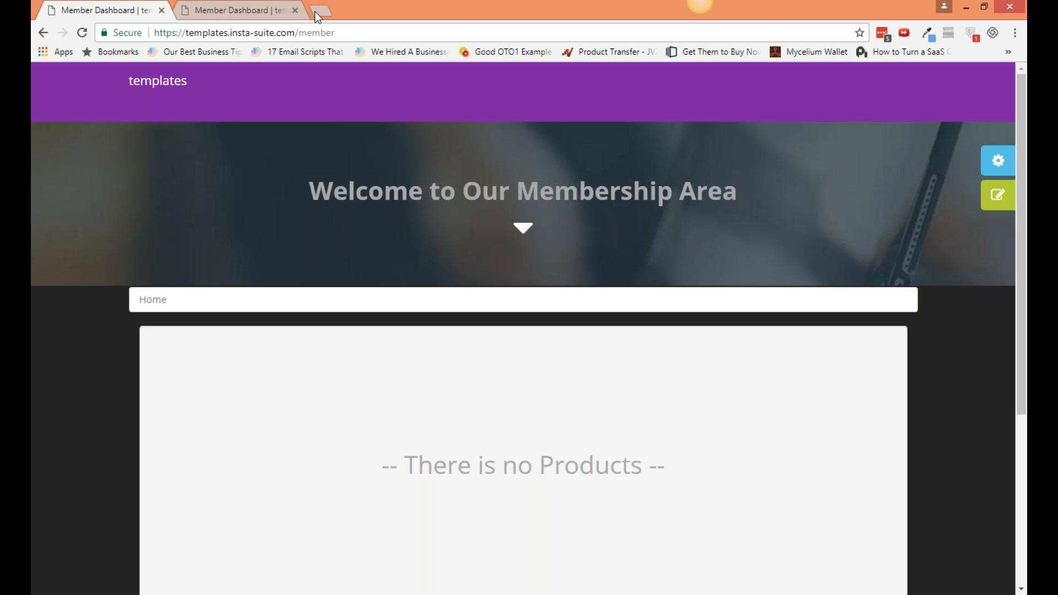
{"action": "left_click", "coordinate": [229, 7]}
{"action": "left_click", "coordinate": [144, 12]}
{"action": "left_click", "coordinate": [250, 11]}
{"action": "left_click", "coordinate": [118, 15]}
Review the theme's customization settings for page, background, header, footer and button.
{"action": "left_click", "coordinate": [990, 165]}
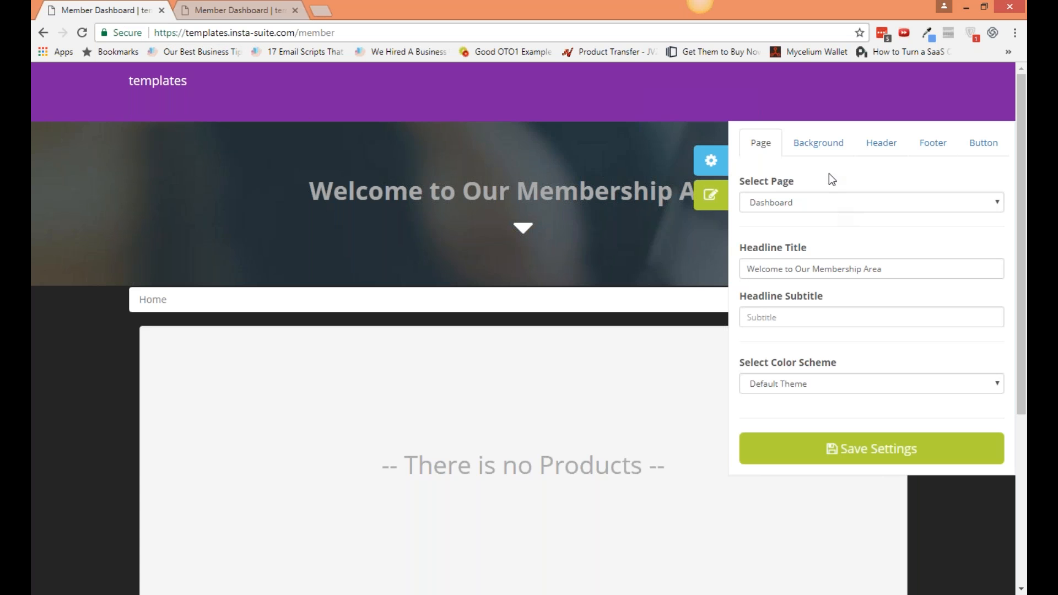
{"action": "left_click", "coordinate": [837, 152]}
{"action": "left_click", "coordinate": [881, 143]}
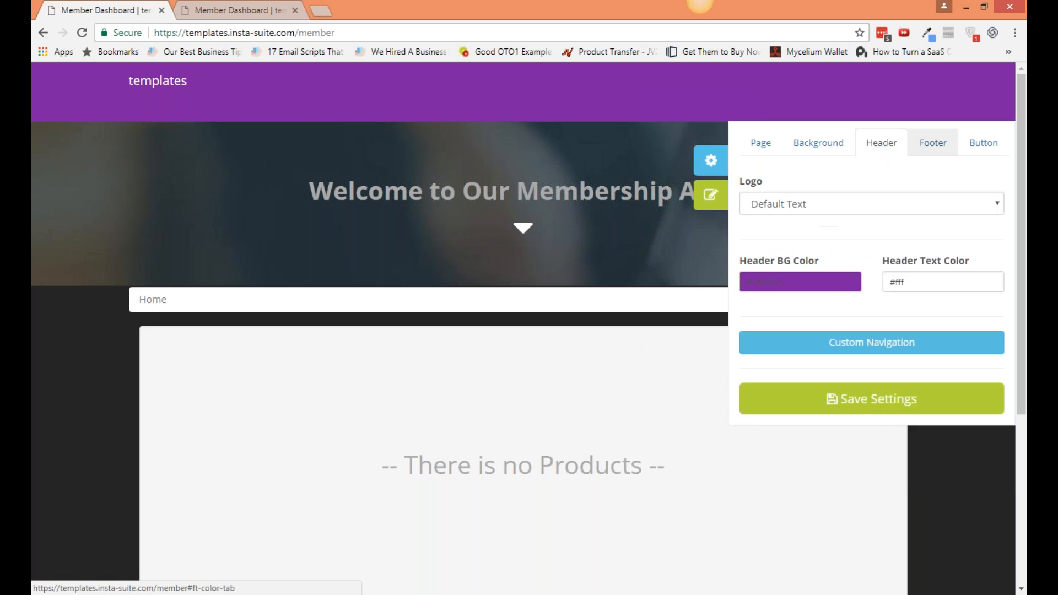
{"action": "left_click", "coordinate": [933, 143]}
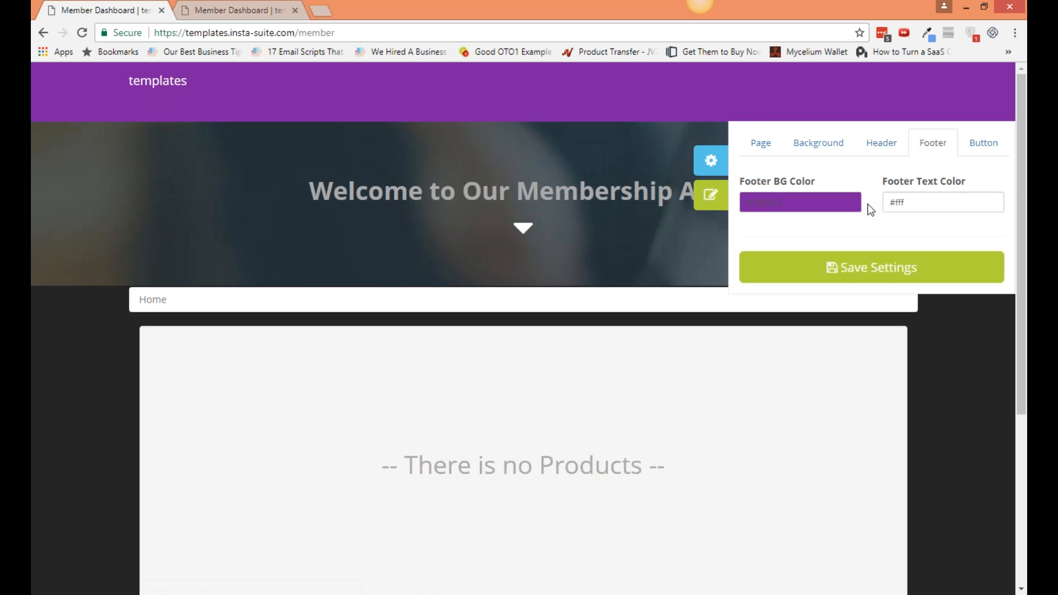
{"action": "left_click", "coordinate": [970, 148]}
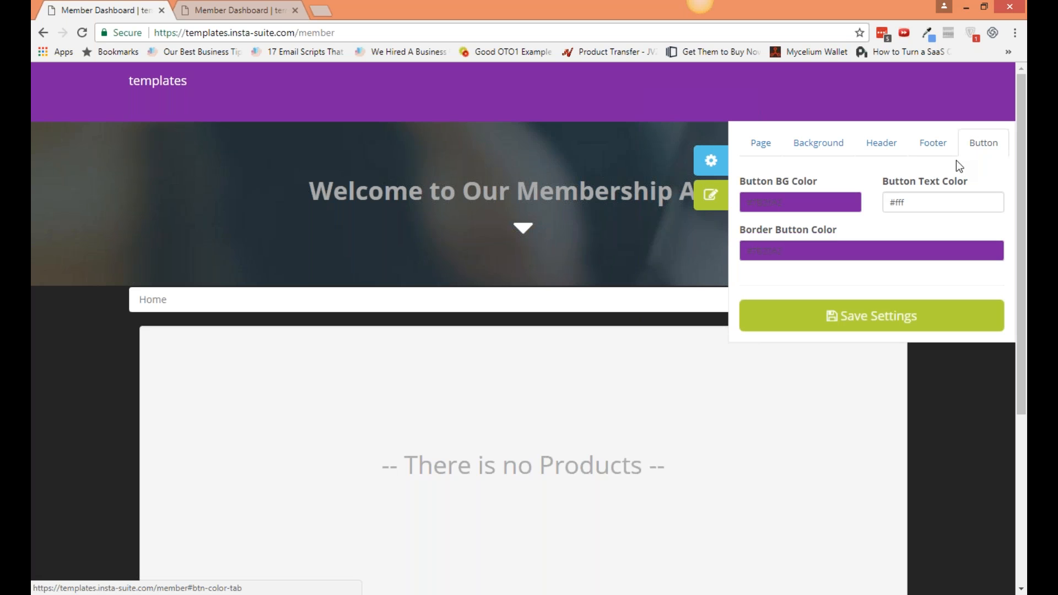
{"action": "left_click", "coordinate": [760, 145]}
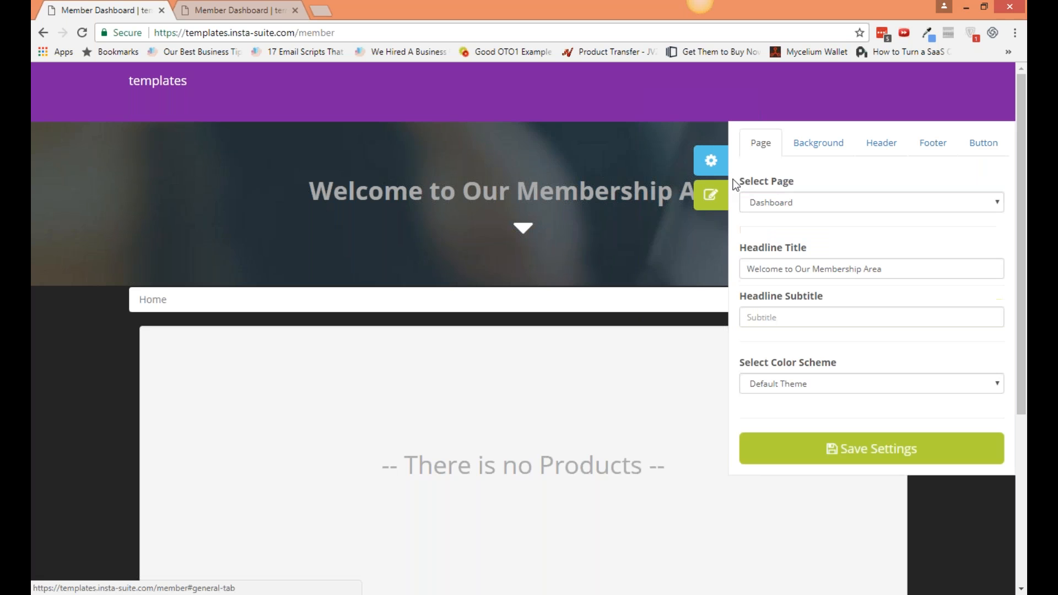
In the member dashboard's page editor, place a video element above Product #1, delete it and exit without saving.
{"action": "left_click", "coordinate": [787, 433]}
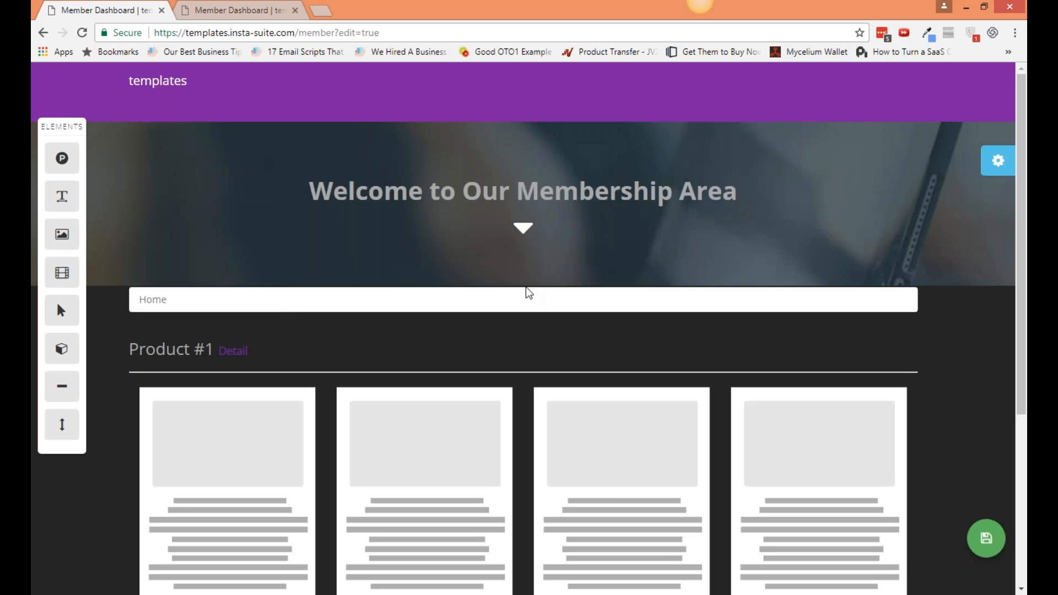
{"action": "scroll", "coordinate": [115, 407], "scroll_direction": "down", "scroll_amount": 1}
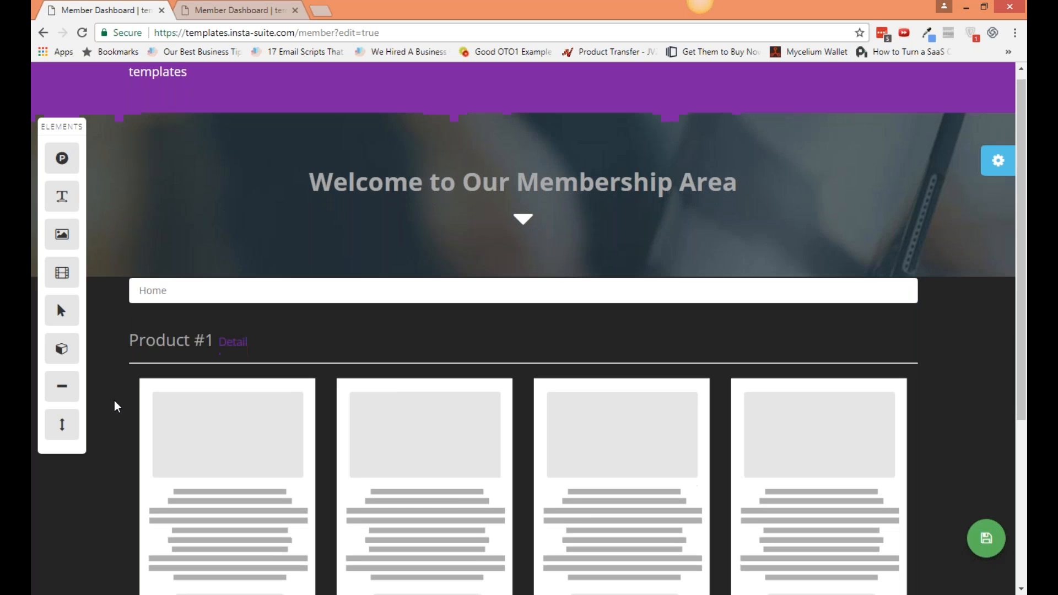
{"action": "scroll", "coordinate": [116, 408], "scroll_direction": "down", "scroll_amount": 1}
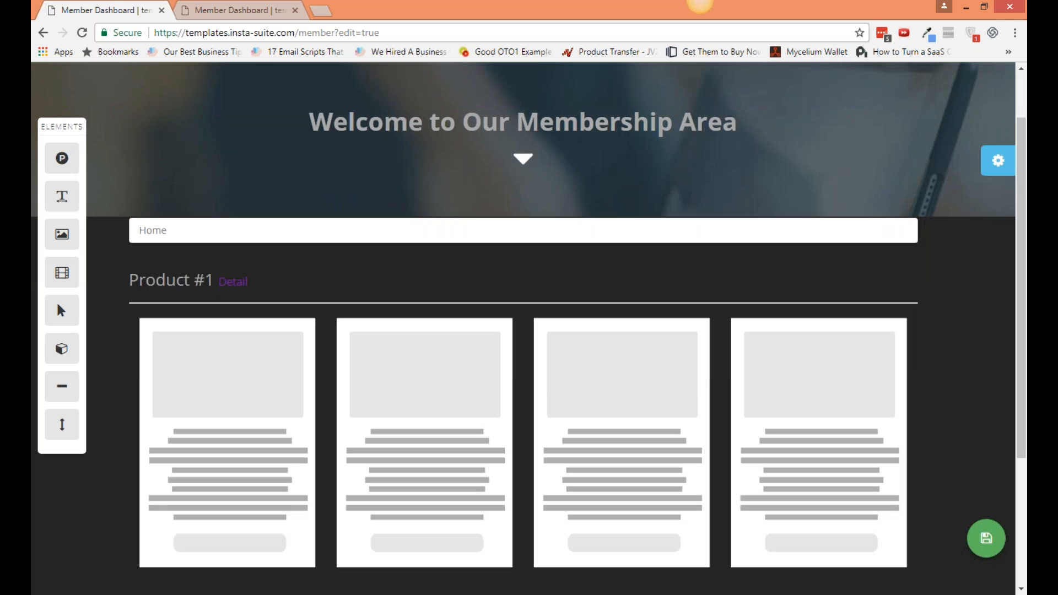
{"action": "left_click_drag", "start_coordinate": [62, 272], "coordinate": [207, 260]}
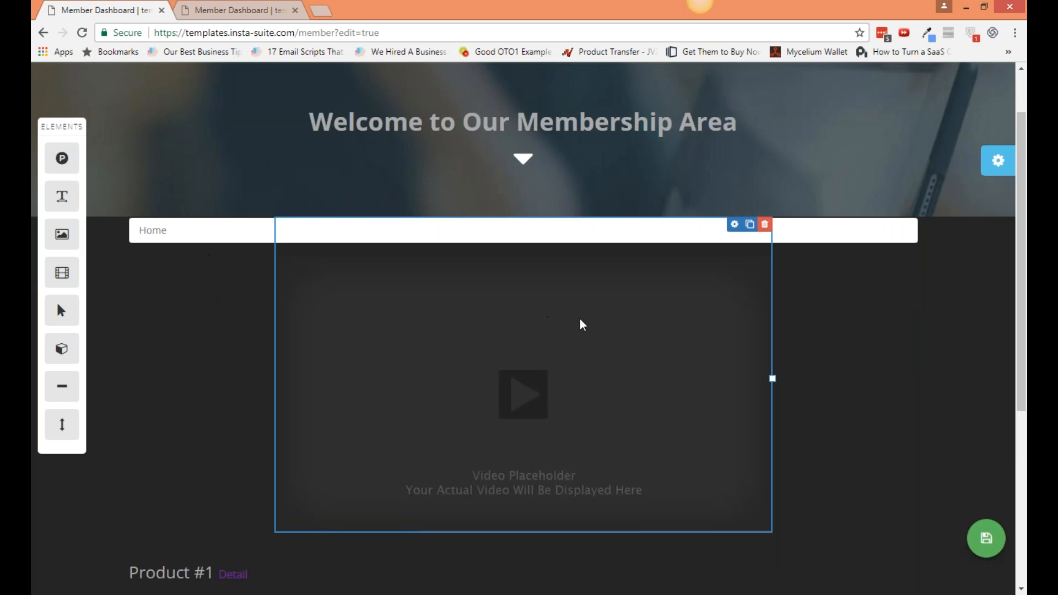
{"action": "left_click", "coordinate": [765, 225]}
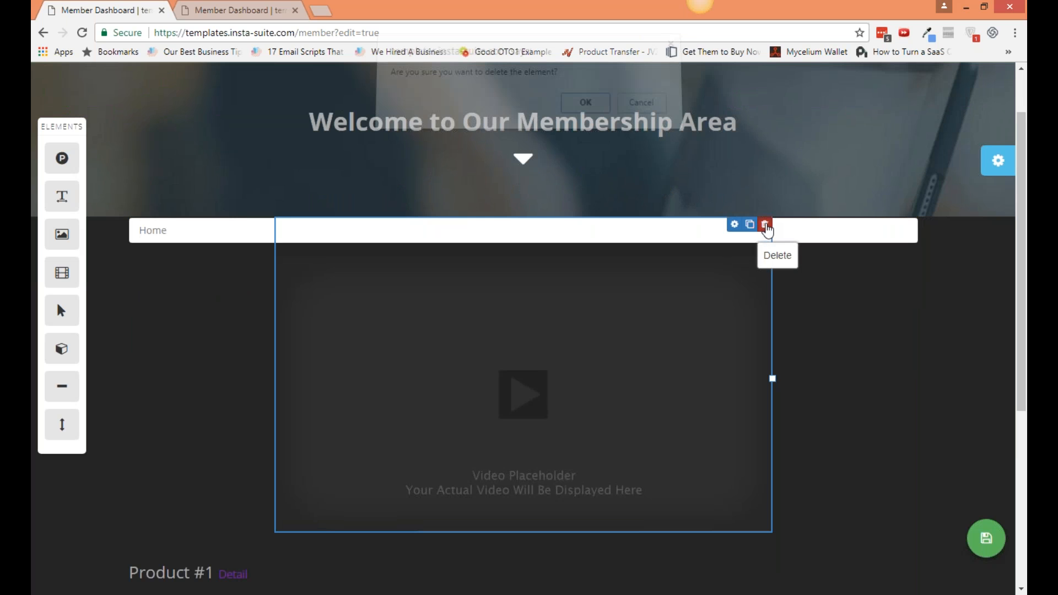
{"action": "key", "text": "Return"}
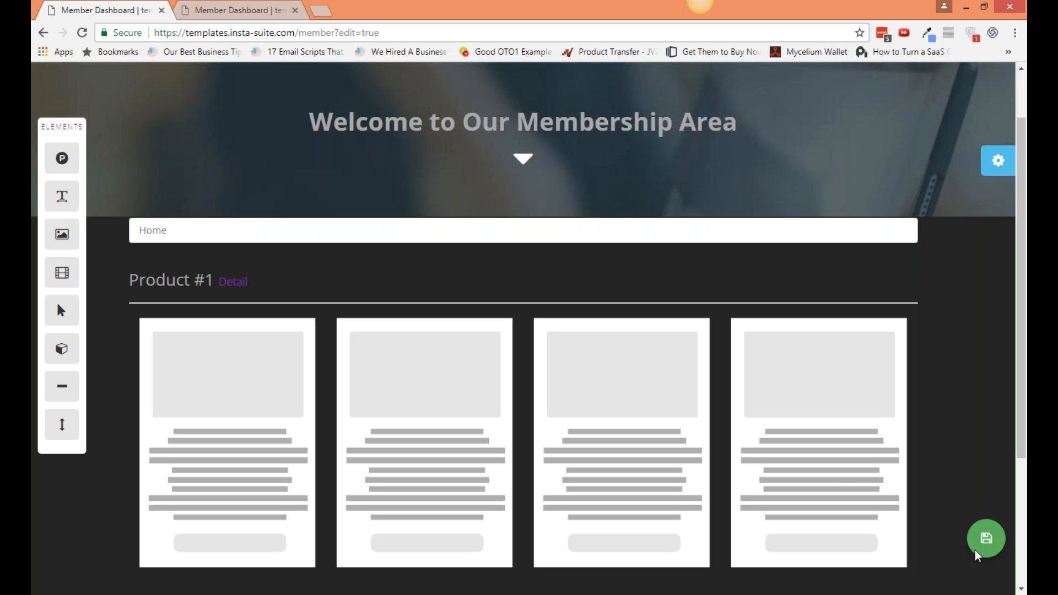
{"action": "mouse_move", "coordinate": [985, 539]}
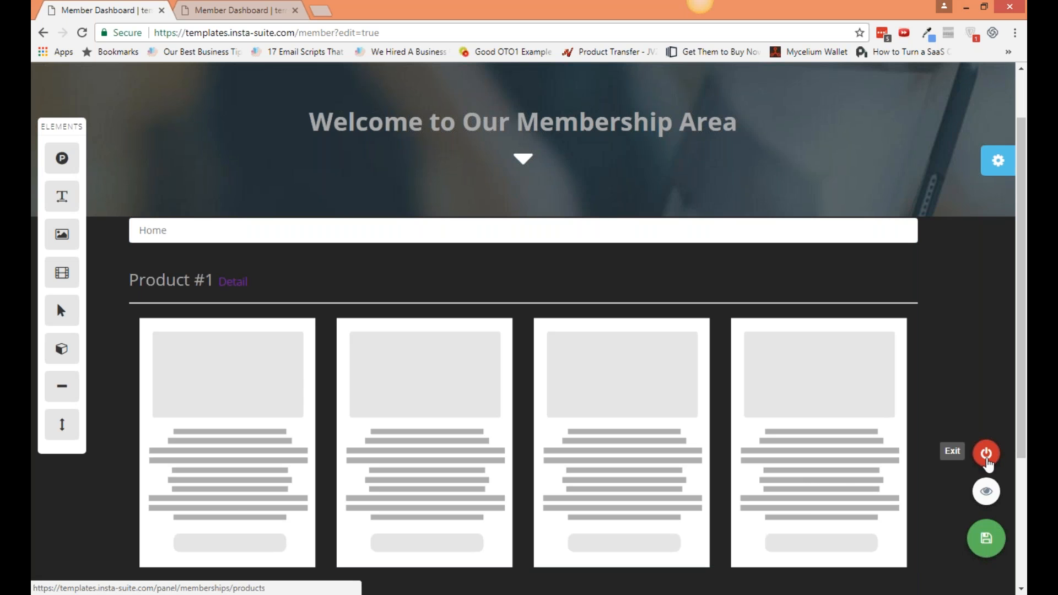
{"action": "left_click", "coordinate": [986, 453]}
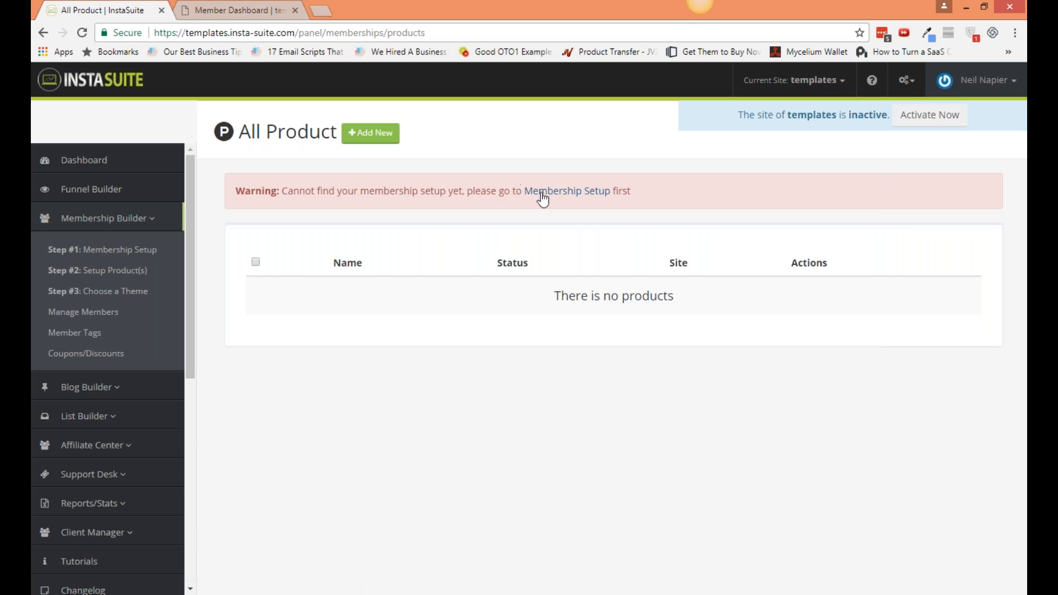
Switch the current site from templates back to Kvsocial.
{"action": "left_click", "coordinate": [814, 83]}
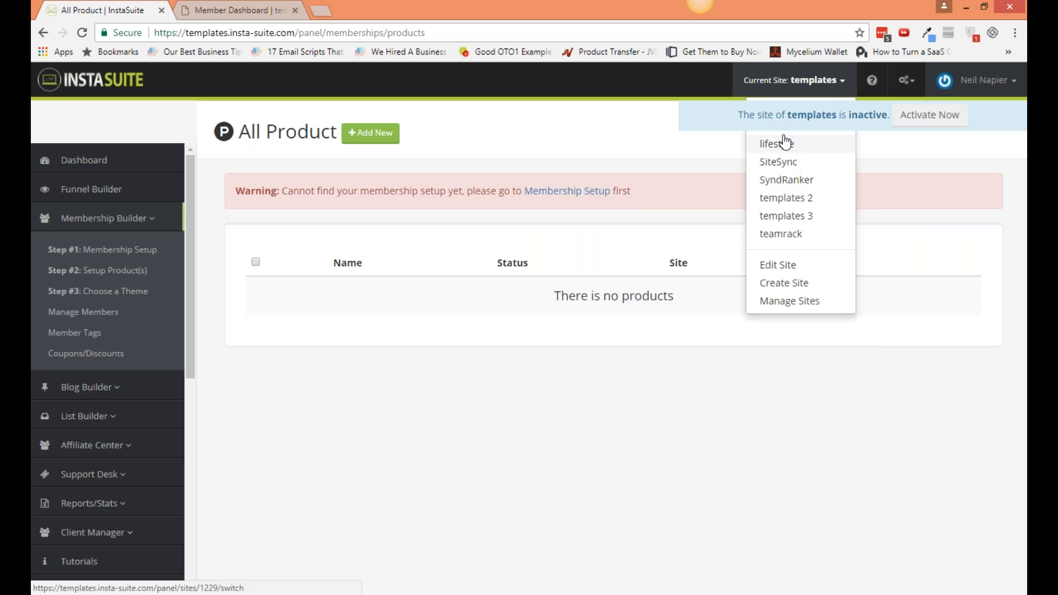
{"action": "left_click", "coordinate": [777, 118]}
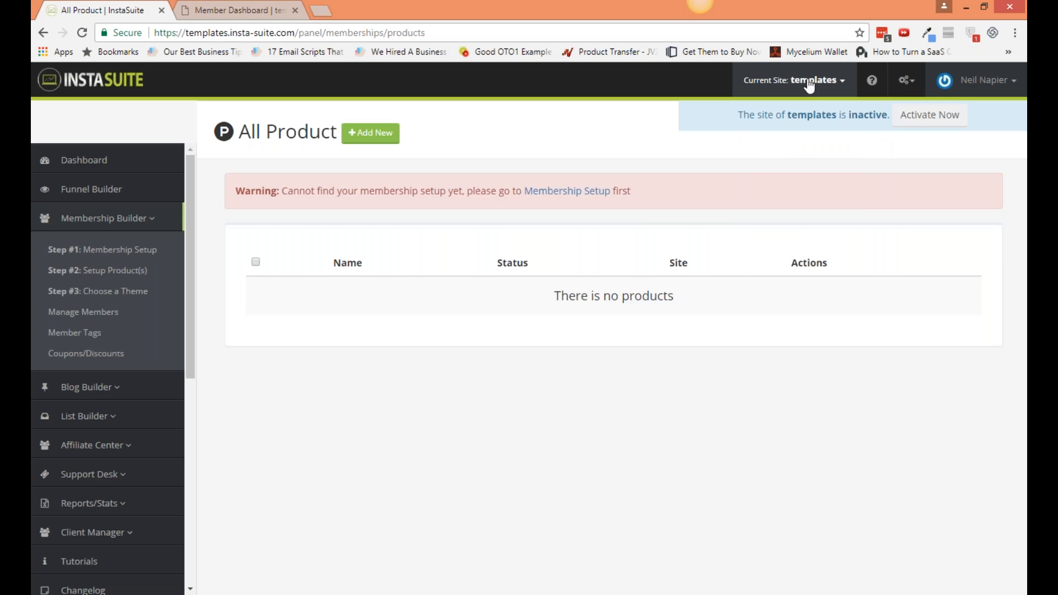
{"action": "left_click", "coordinate": [122, 194]}
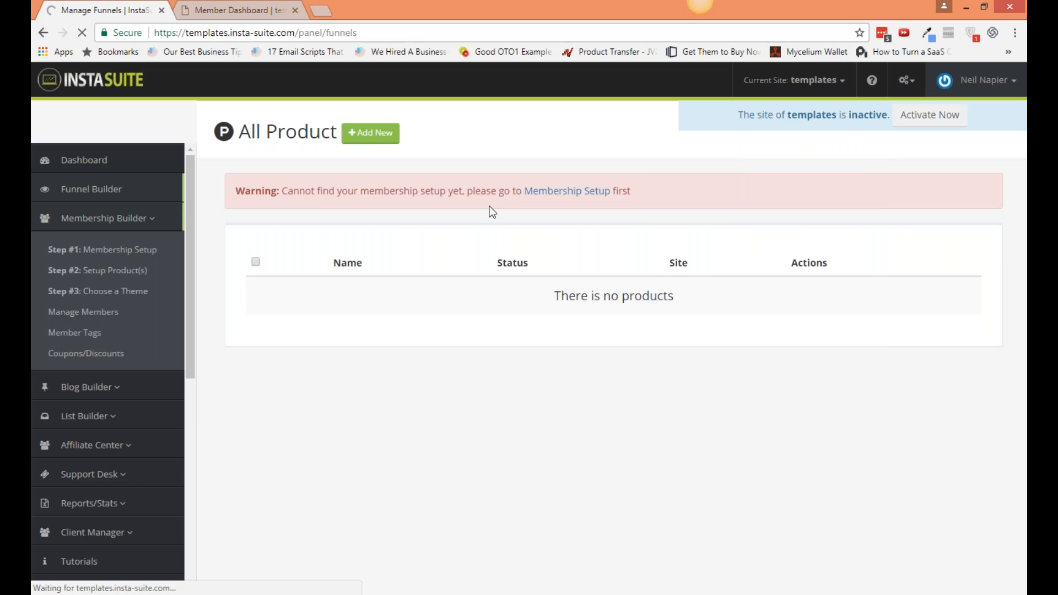
{"action": "left_click", "coordinate": [813, 80]}
{"action": "double_click", "coordinate": [750, 12]}
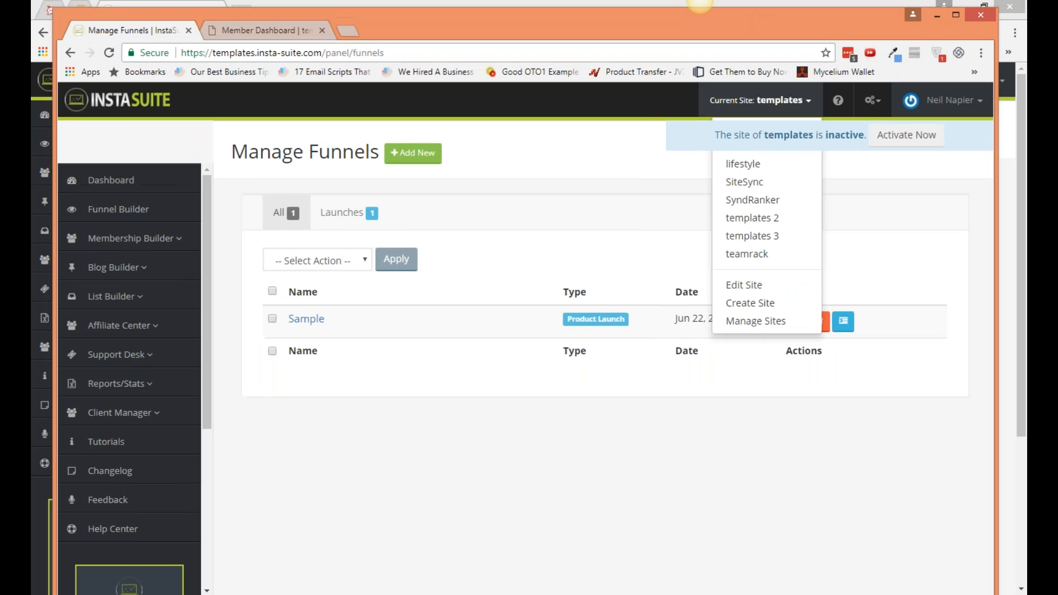
{"action": "left_click_drag", "start_coordinate": [996, 219], "coordinate": [693, 219]}
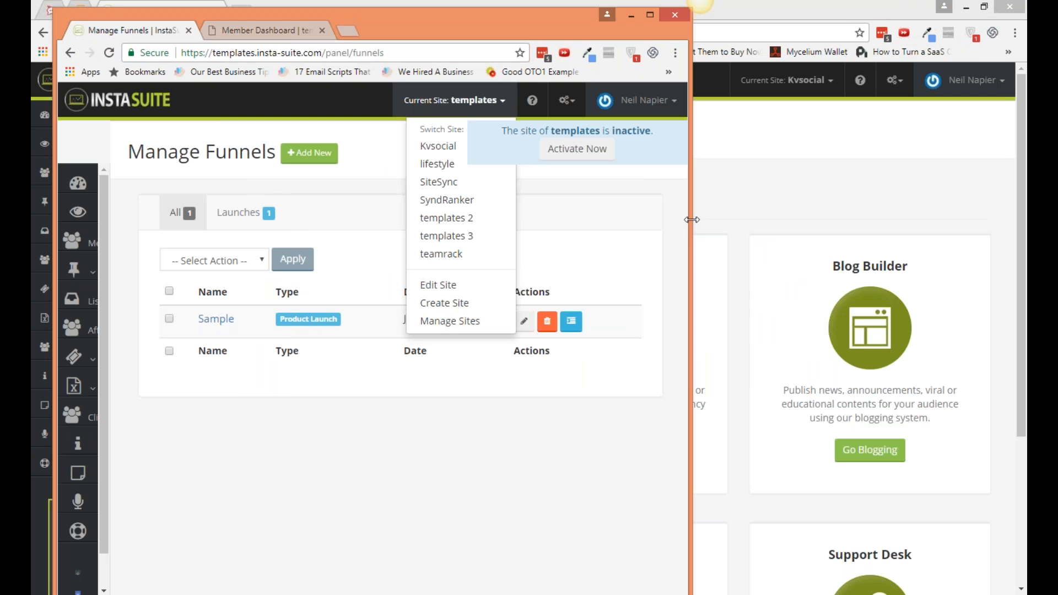
{"action": "left_click", "coordinate": [438, 146]}
{"action": "left_click", "coordinate": [650, 14]}
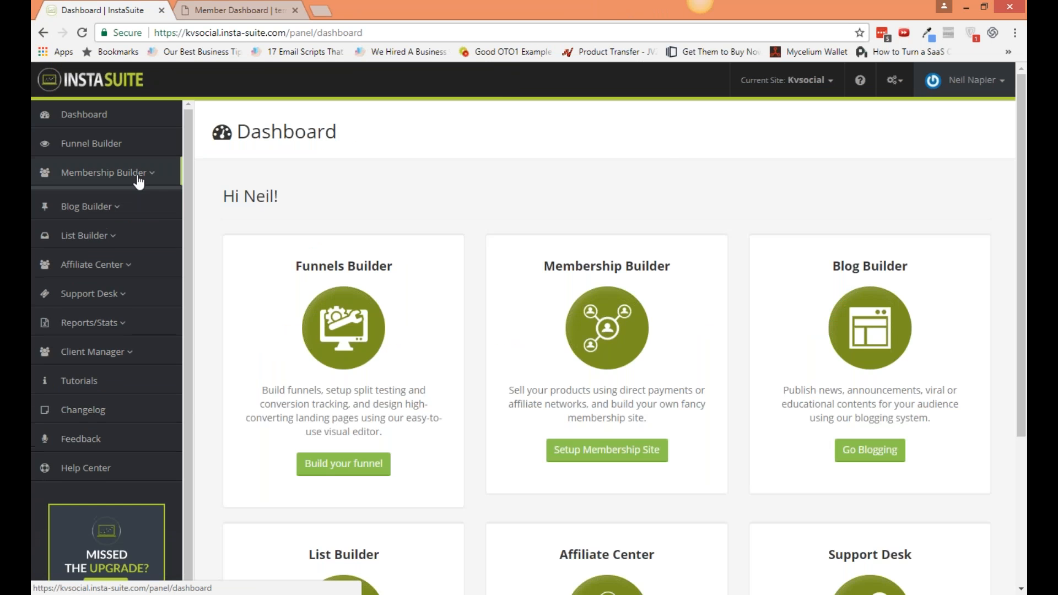
Open member management for the Kvsocial membership and look through the first page of members.
{"action": "left_click", "coordinate": [139, 178]}
{"action": "left_click", "coordinate": [117, 268]}
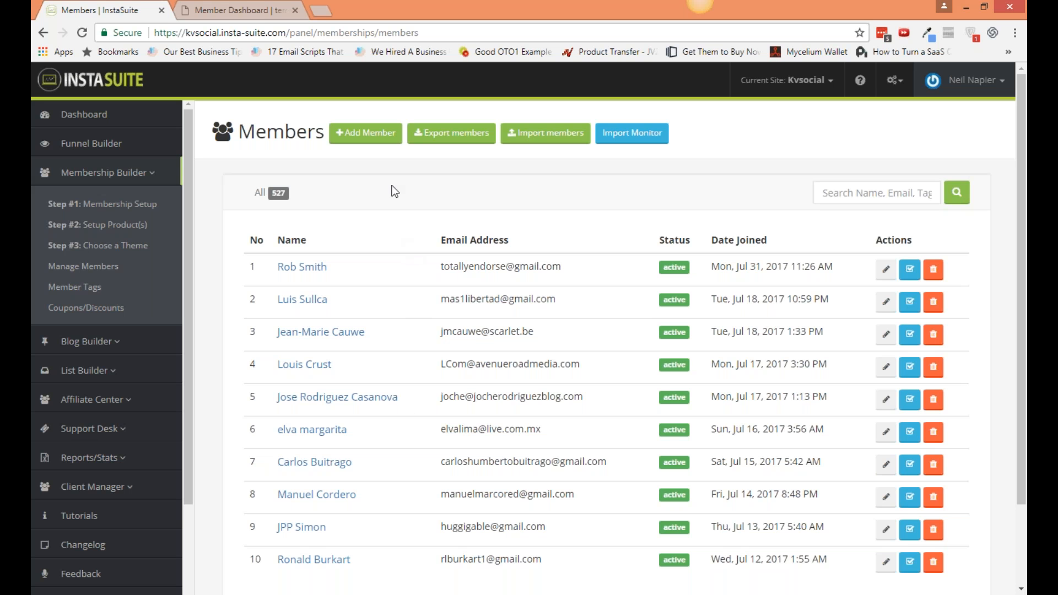
{"action": "scroll", "coordinate": [685, 275], "scroll_direction": "down", "scroll_amount": 1}
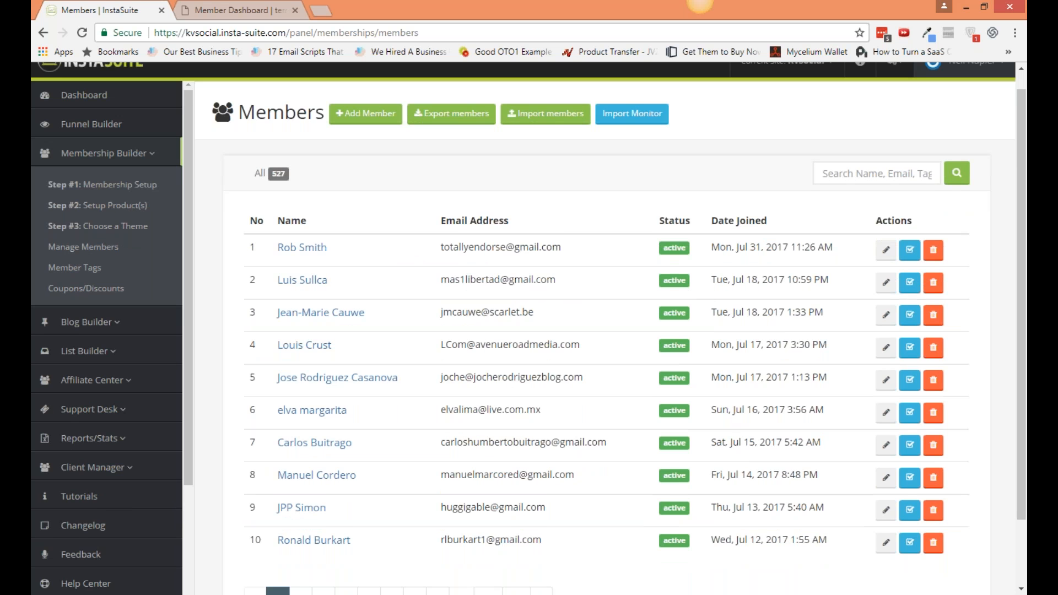
{"action": "scroll", "coordinate": [543, 318], "scroll_direction": "down", "scroll_amount": 1}
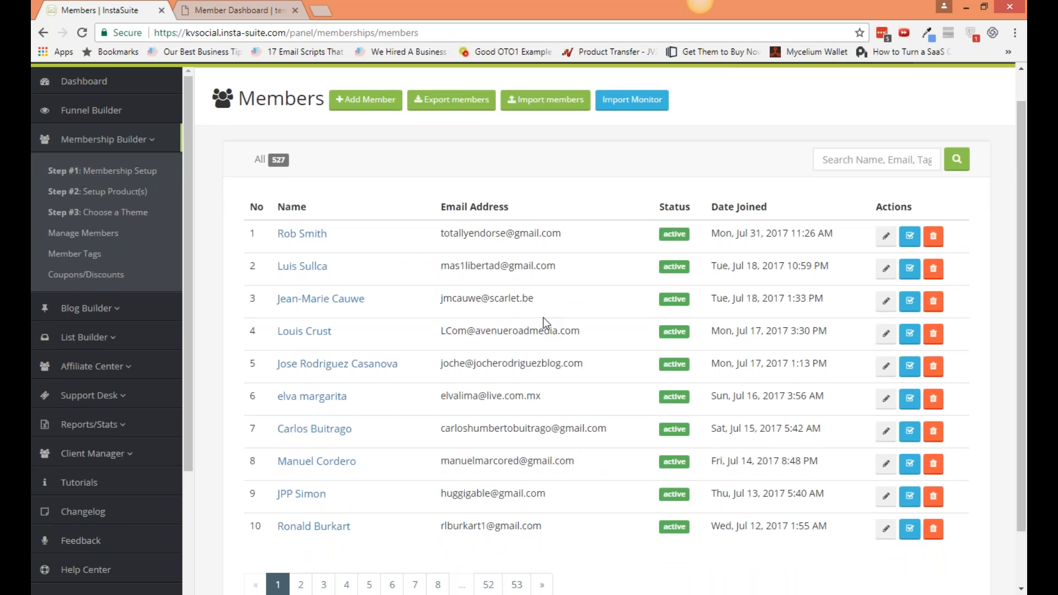
{"action": "scroll", "coordinate": [544, 318], "scroll_direction": "up", "scroll_amount": 2}
Open the first listed member for editing and review the Basic Info fields.
{"action": "left_click", "coordinate": [886, 269]}
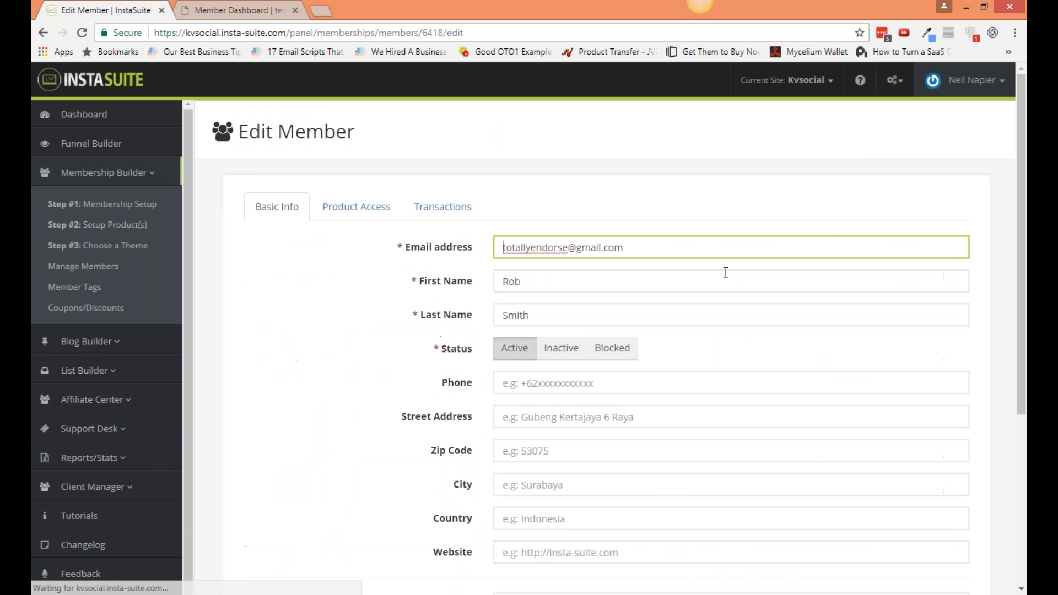
{"action": "scroll", "coordinate": [520, 315], "scroll_direction": "down", "scroll_amount": 1}
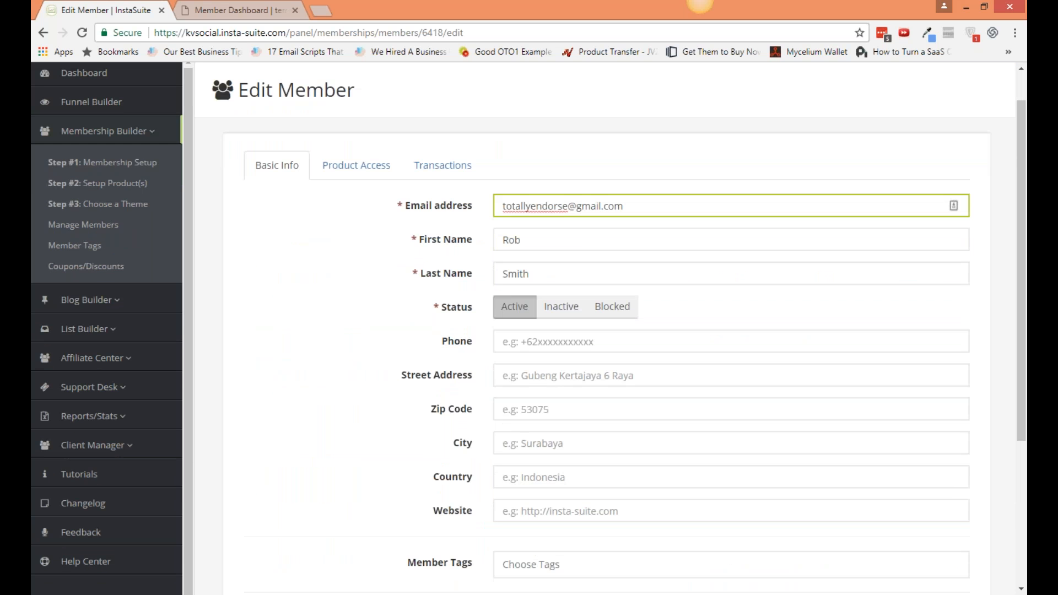
{"action": "scroll", "coordinate": [494, 314], "scroll_direction": "down", "scroll_amount": 1}
{"action": "scroll", "coordinate": [303, 189], "scroll_direction": "up", "scroll_amount": 2}
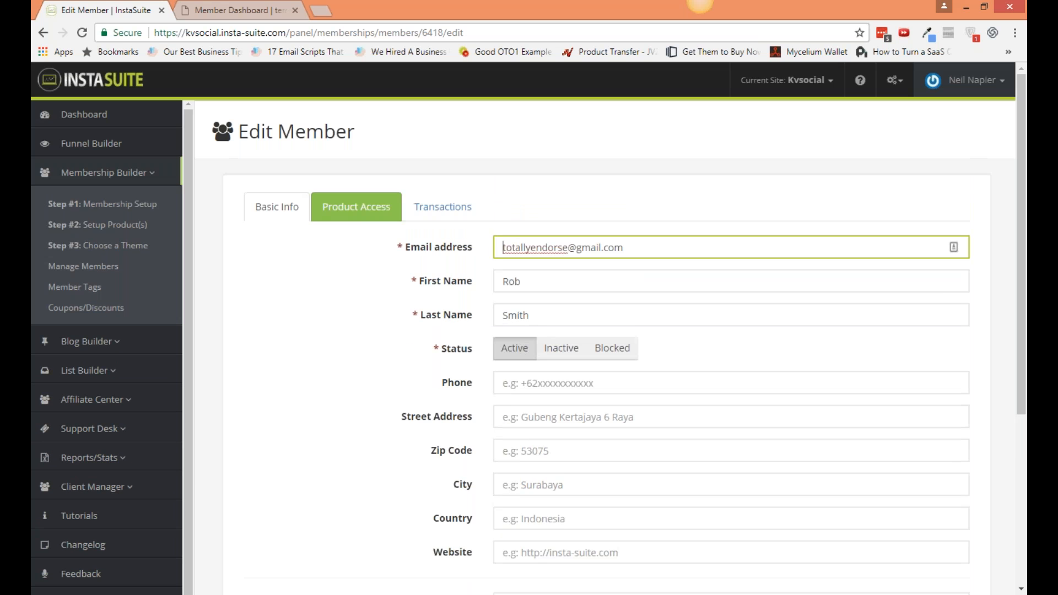
Review the first listed member's product access and transactions, and return to the basic info.
{"action": "left_click", "coordinate": [356, 206]}
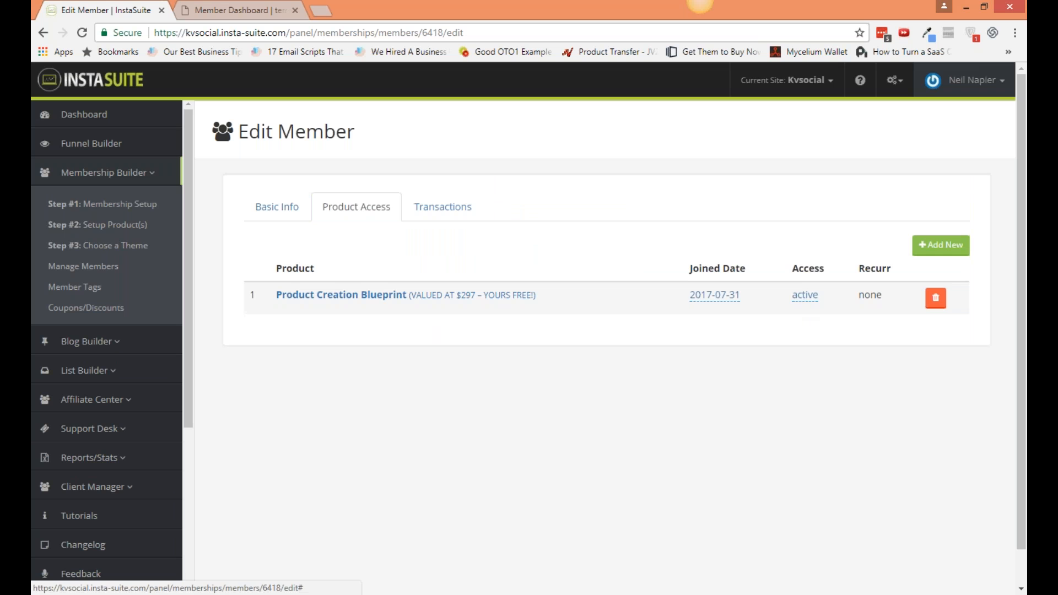
{"action": "left_click", "coordinate": [442, 206]}
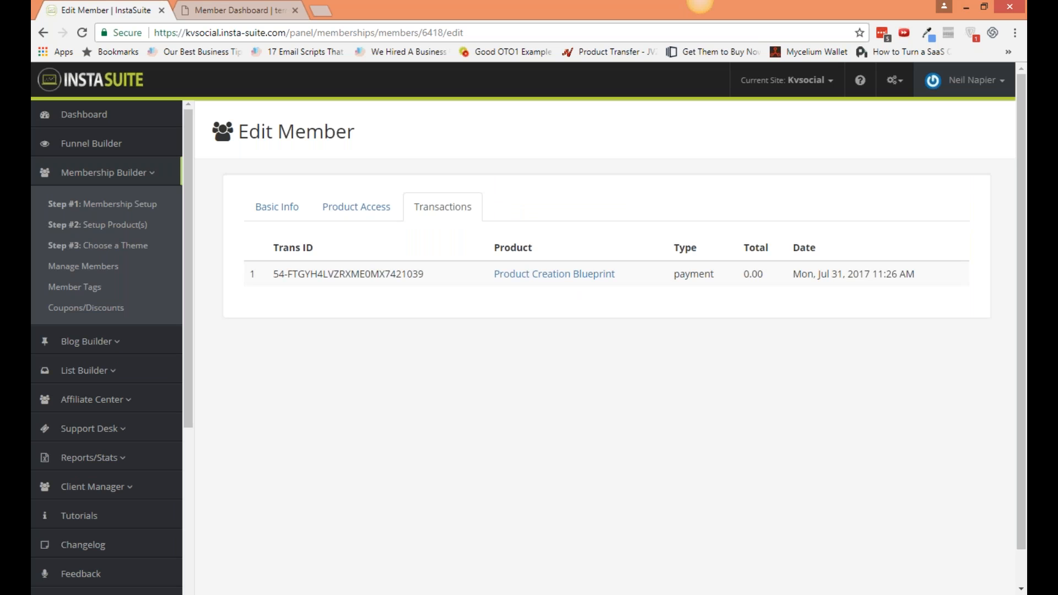
{"action": "left_click", "coordinate": [276, 207]}
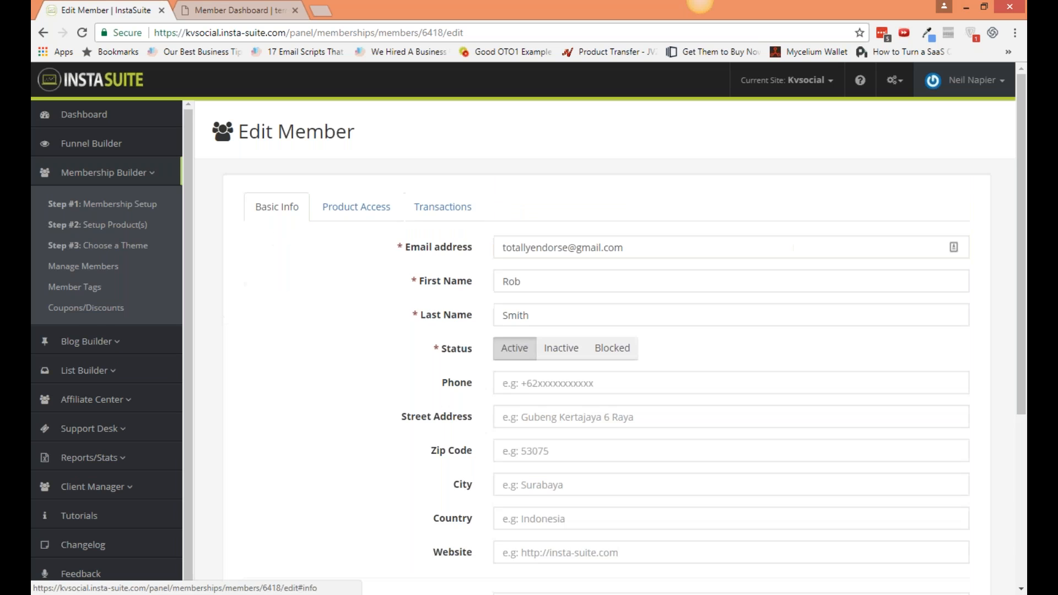
{"action": "scroll", "coordinate": [416, 445], "scroll_direction": "down", "scroll_amount": 1}
{"action": "scroll", "coordinate": [323, 275], "scroll_direction": "down", "scroll_amount": 1}
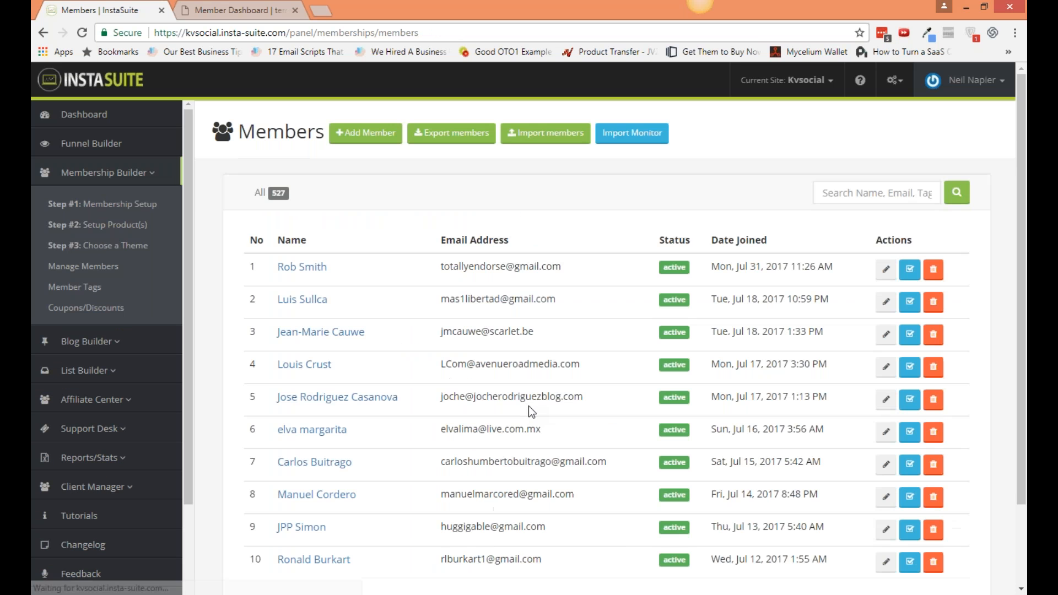
Give the tenth listed member Active access to Product Creation Blueprint at the "VALUED AT $297 – YOURS FREE!" price level, without sending a notification.
{"action": "scroll", "coordinate": [528, 405], "scroll_direction": "down", "scroll_amount": 1}
{"action": "scroll", "coordinate": [886, 464], "scroll_direction": "down", "scroll_amount": 1}
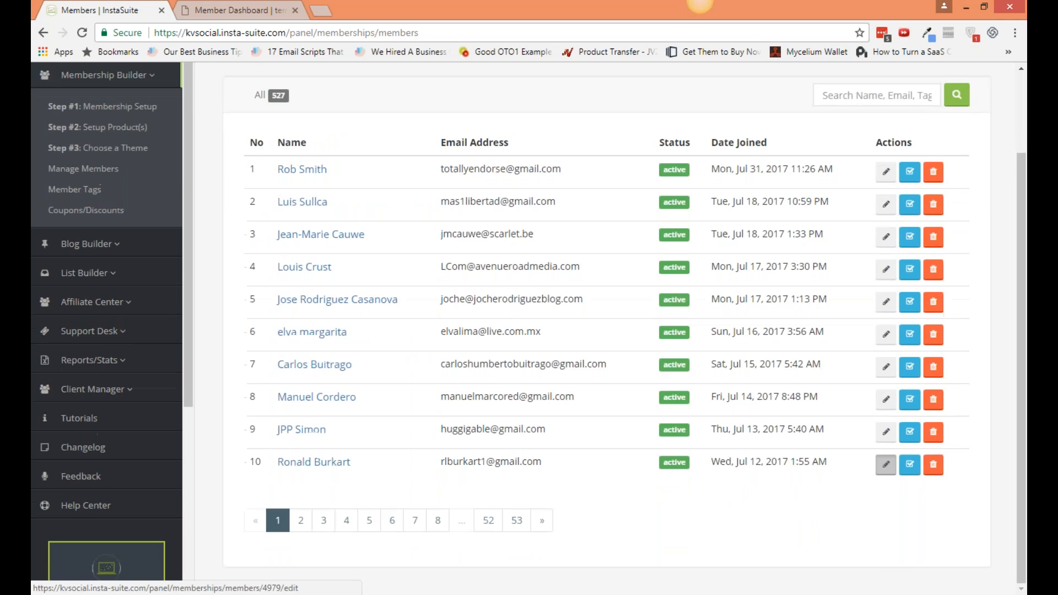
{"action": "left_click", "coordinate": [886, 464]}
{"action": "left_click", "coordinate": [380, 210]}
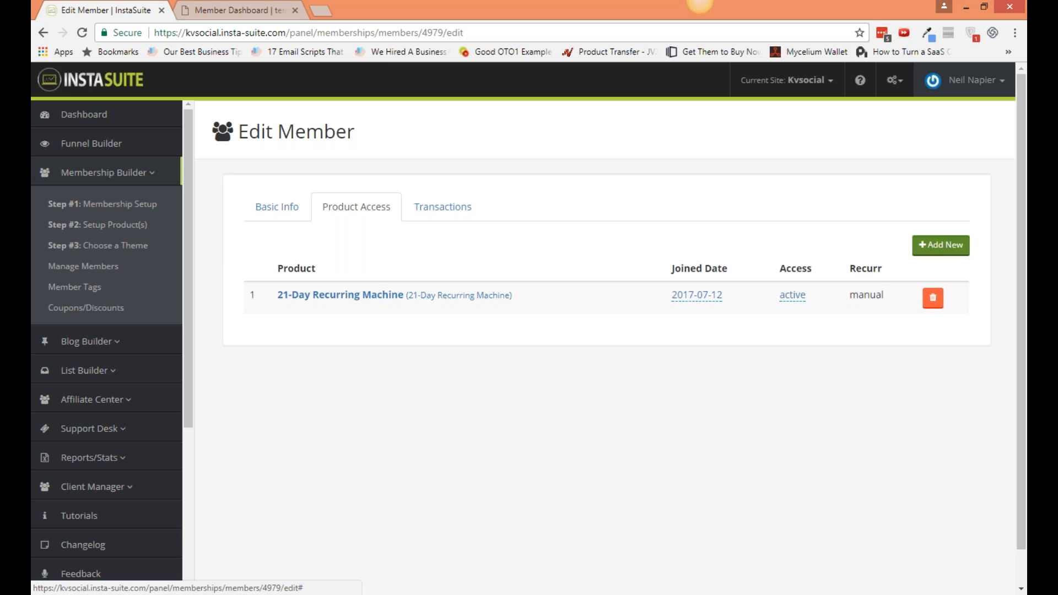
{"action": "left_click", "coordinate": [943, 247]}
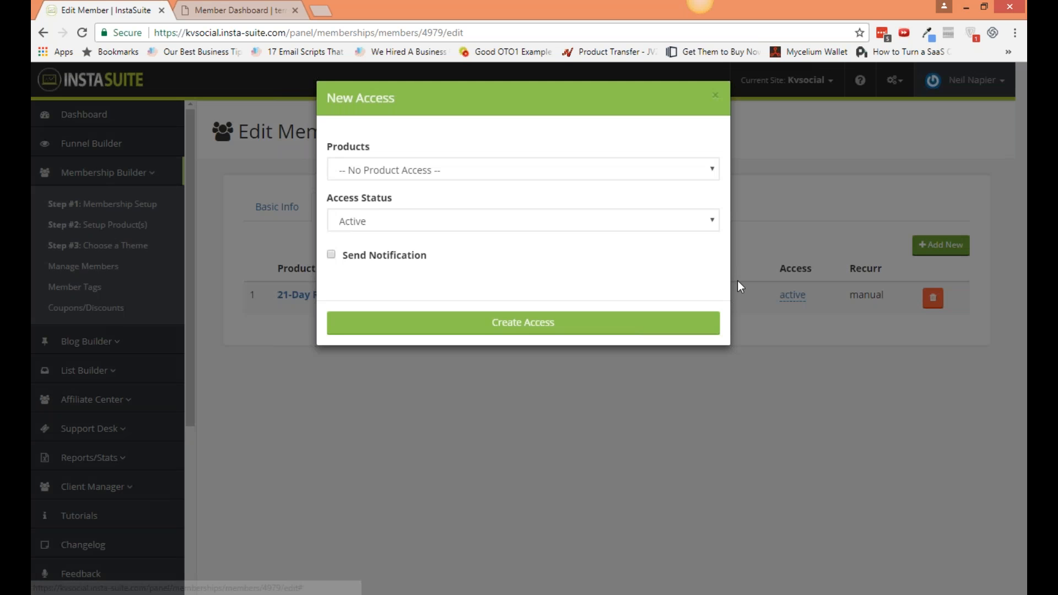
{"action": "left_click", "coordinate": [398, 171]}
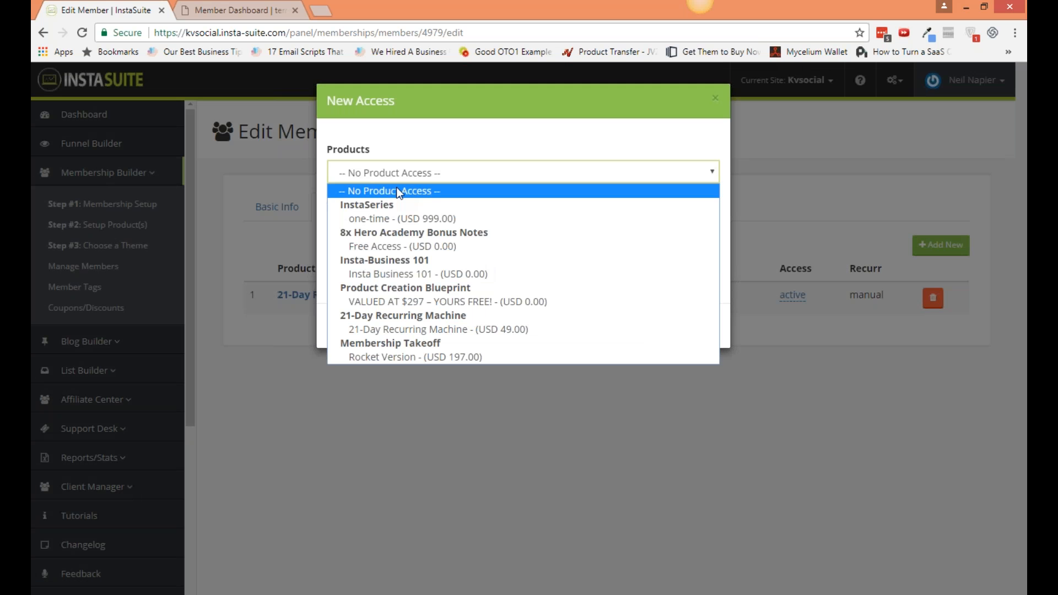
{"action": "left_click", "coordinate": [415, 303]}
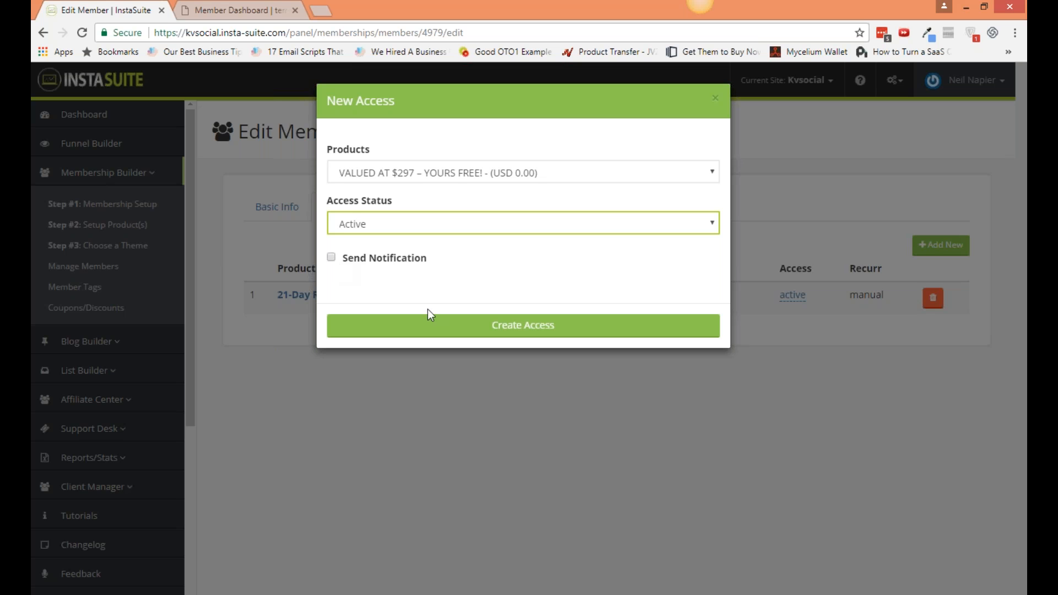
{"action": "left_click", "coordinate": [438, 331]}
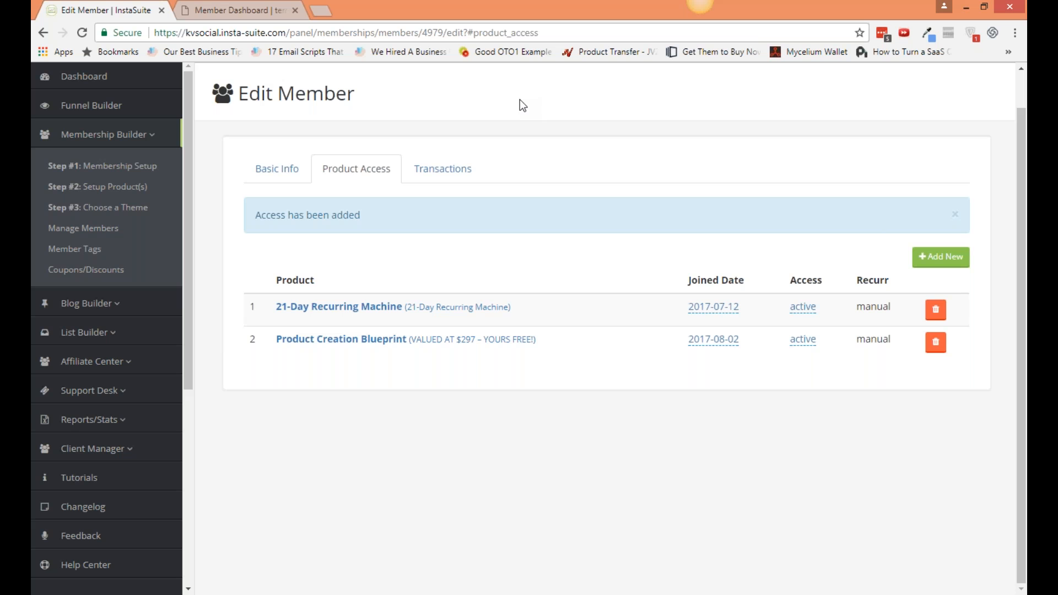
Look through the tenth member's transactions, product access and basic info.
{"action": "left_click", "coordinate": [456, 182]}
{"action": "left_click", "coordinate": [356, 169]}
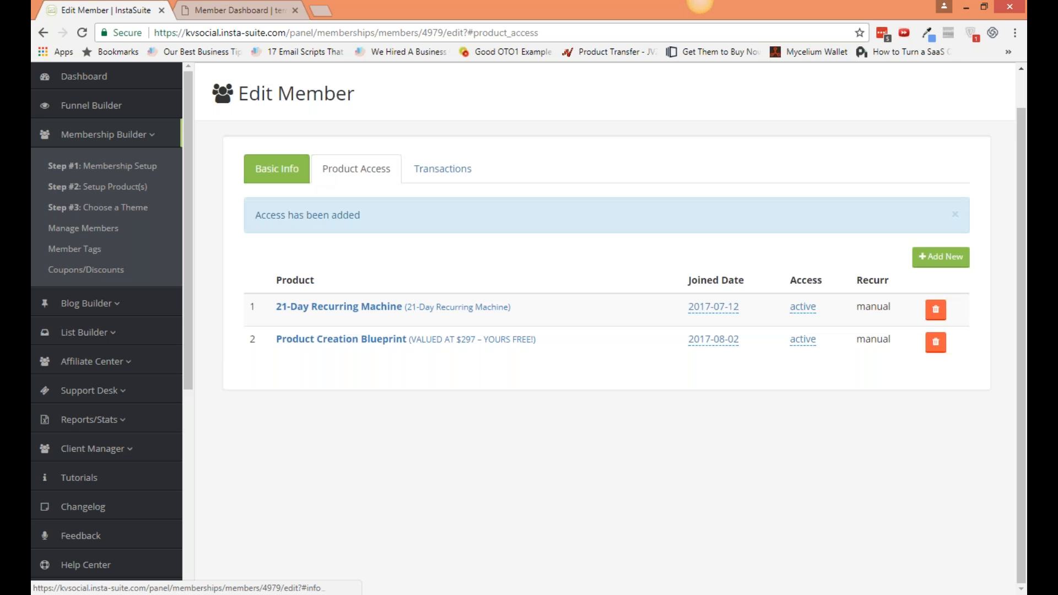
{"action": "left_click", "coordinate": [277, 169]}
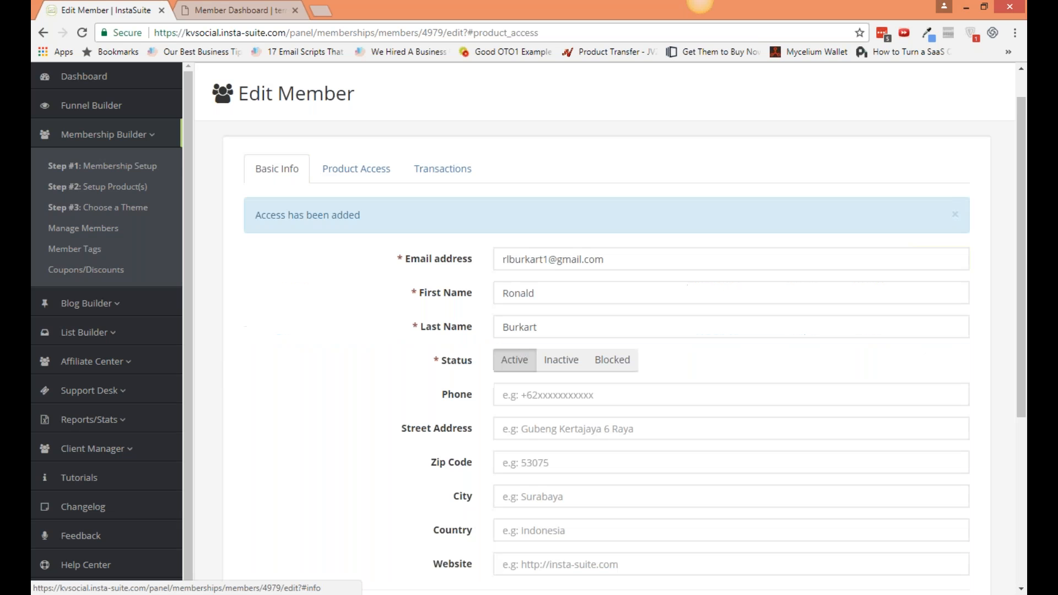
Return to the Kvsocial members list and export the members as a CSV file.
{"action": "left_click", "coordinate": [83, 228]}
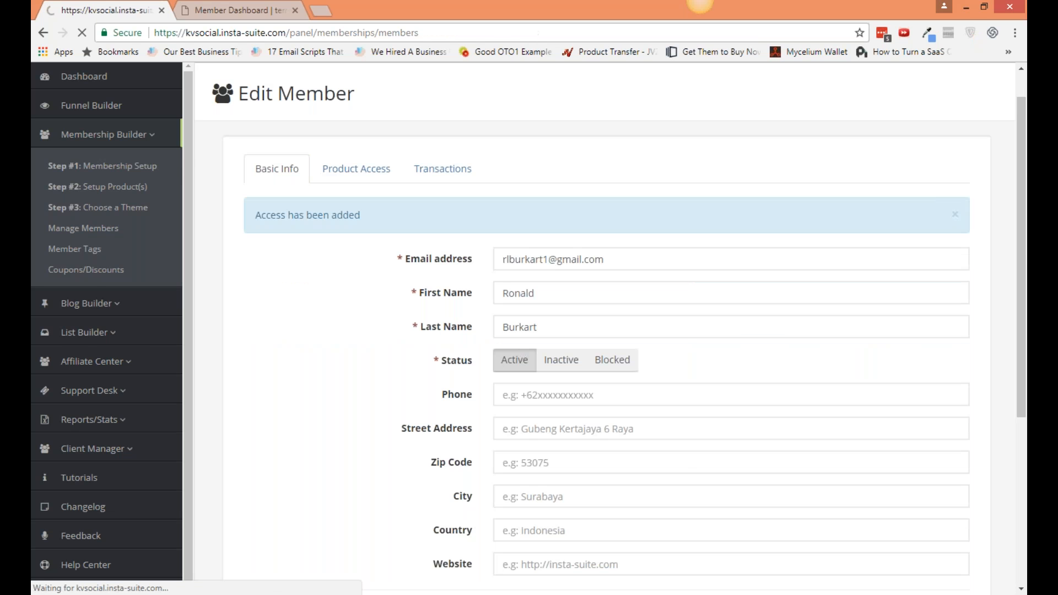
{"action": "left_click", "coordinate": [422, 140]}
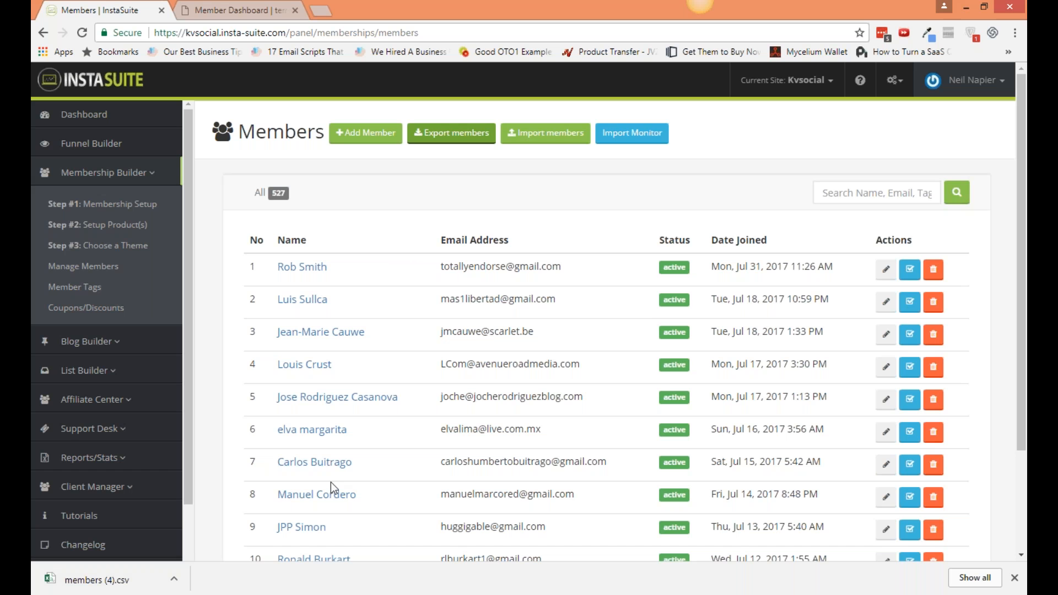
In the members import form, choose Membership Takeoff with Rocket Version (lifetime - 197.00) pricing and enable Send Welcome Email.
{"action": "left_click", "coordinate": [557, 137]}
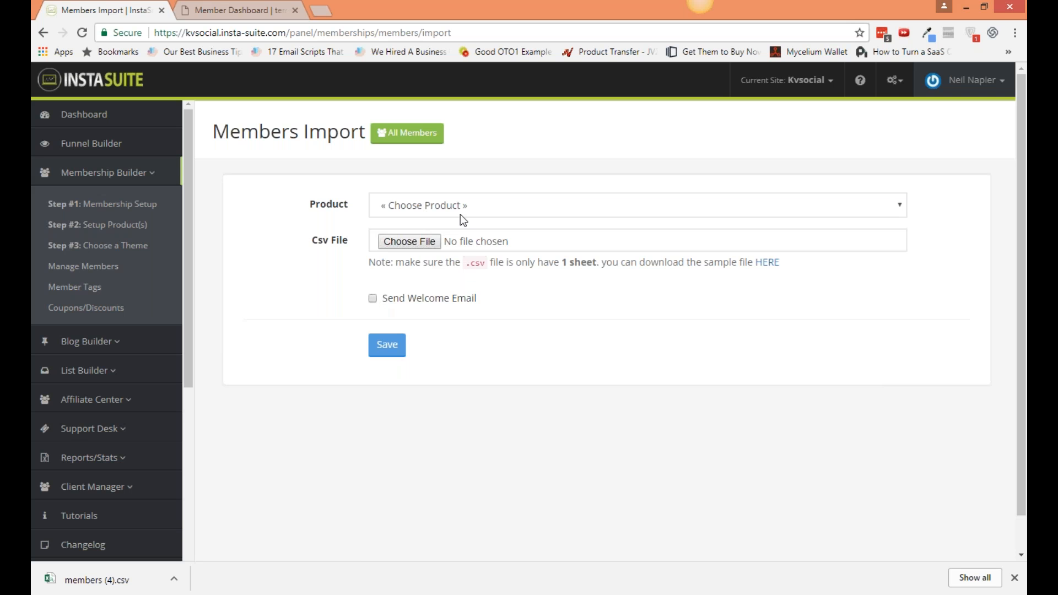
{"action": "left_click", "coordinate": [481, 198]}
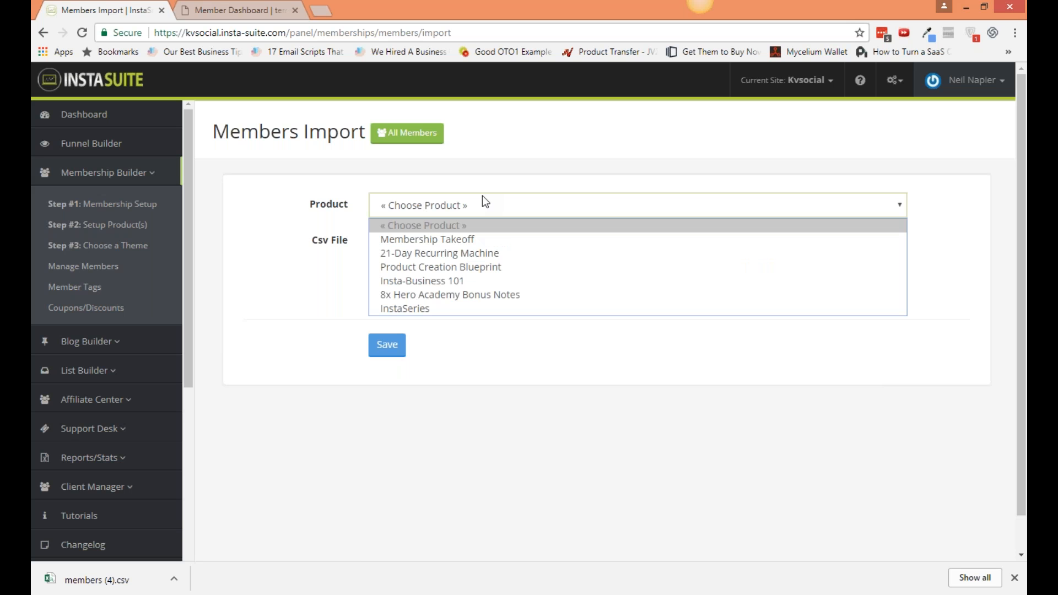
{"action": "left_click", "coordinate": [472, 240]}
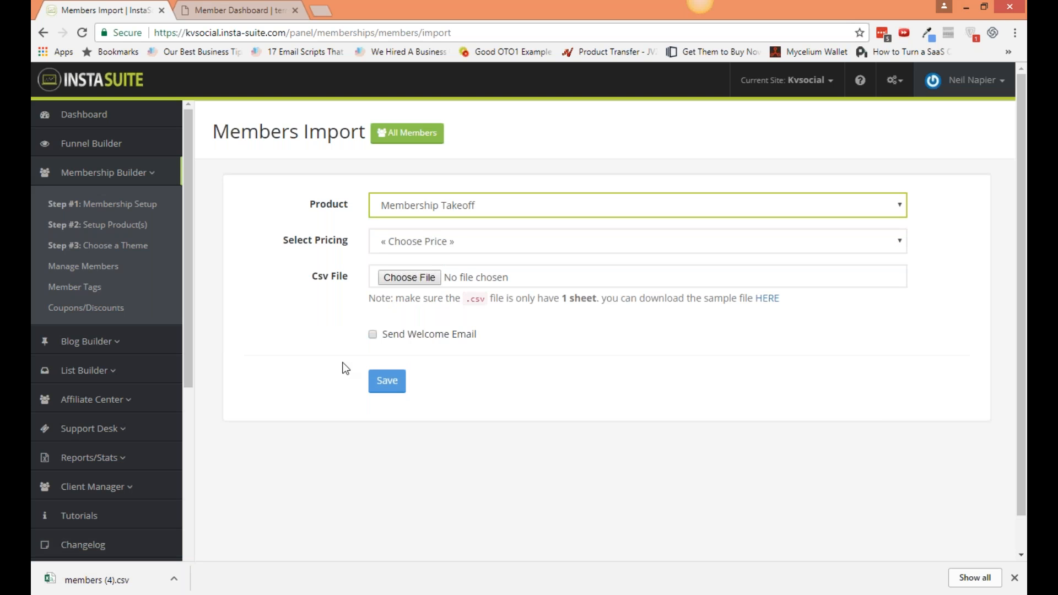
{"action": "left_click", "coordinate": [460, 240]}
{"action": "left_click", "coordinate": [459, 274]}
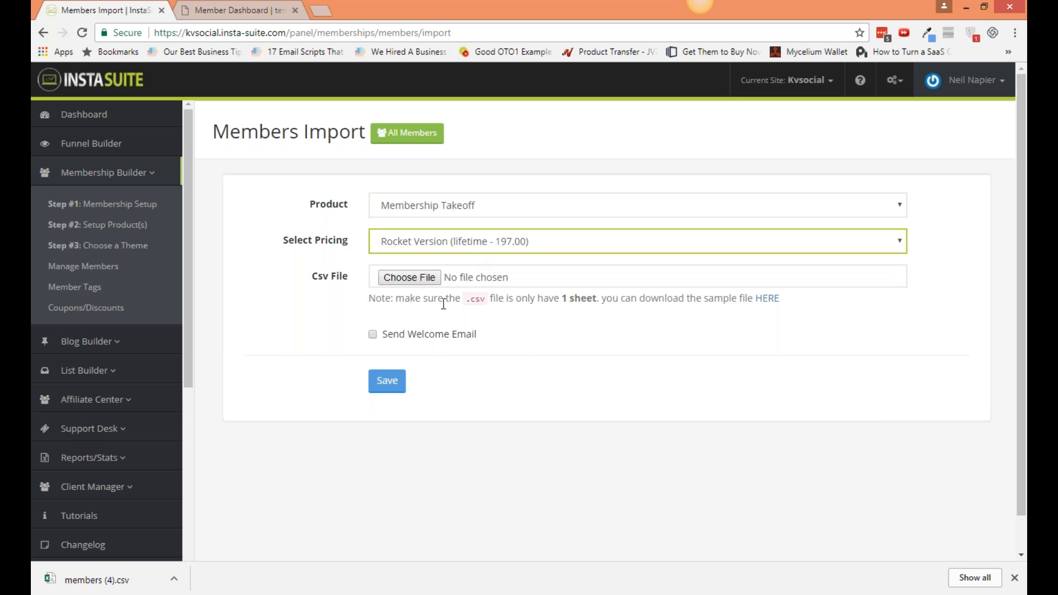
{"action": "left_click", "coordinate": [373, 335]}
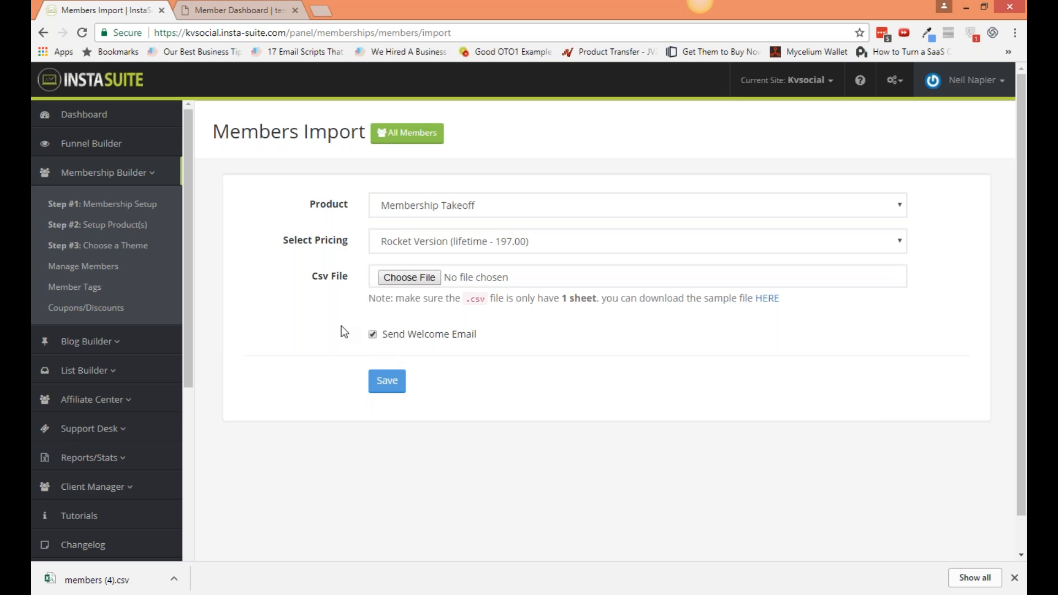
Leave the import form without saving and check the member import monitor.
{"action": "left_click", "coordinate": [131, 267]}
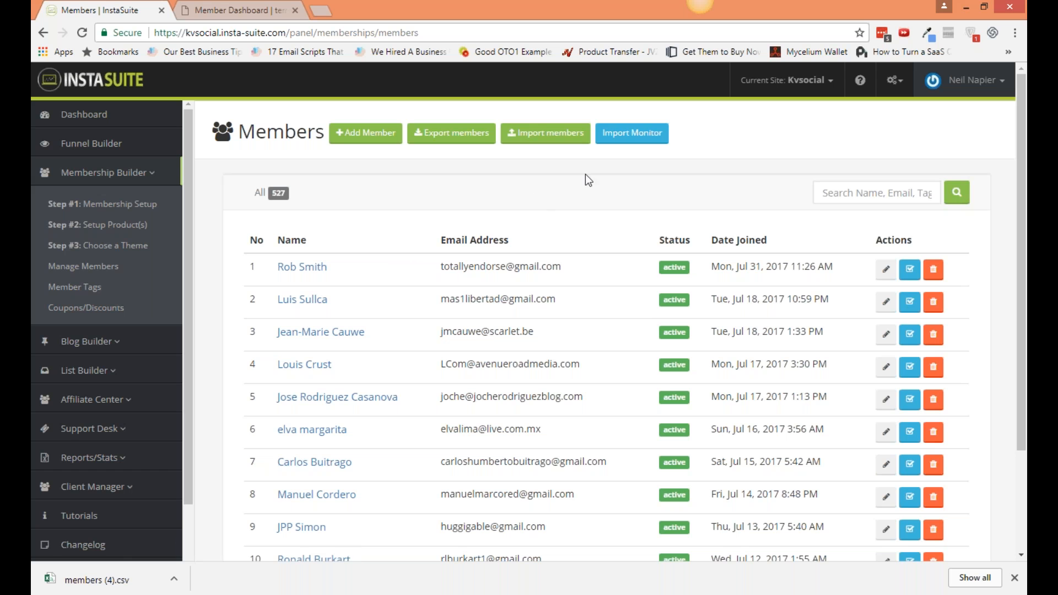
{"action": "left_click", "coordinate": [632, 134]}
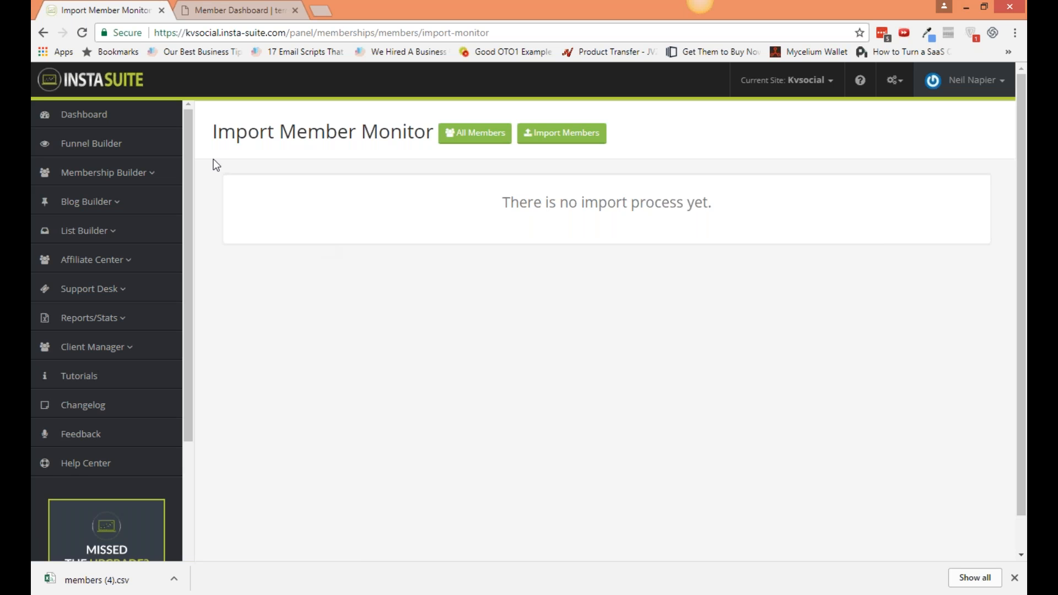
Create a member tag named "#takeoff" with the description "this is for membership takeoff".
{"action": "left_click", "coordinate": [161, 176]}
{"action": "left_click", "coordinate": [114, 285]}
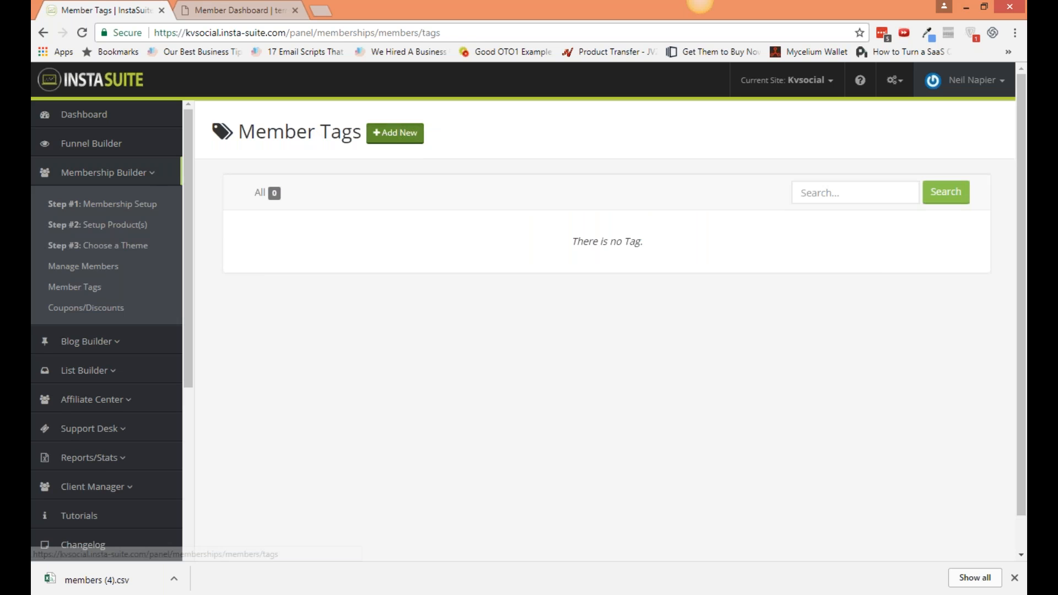
{"action": "left_click", "coordinate": [395, 133]}
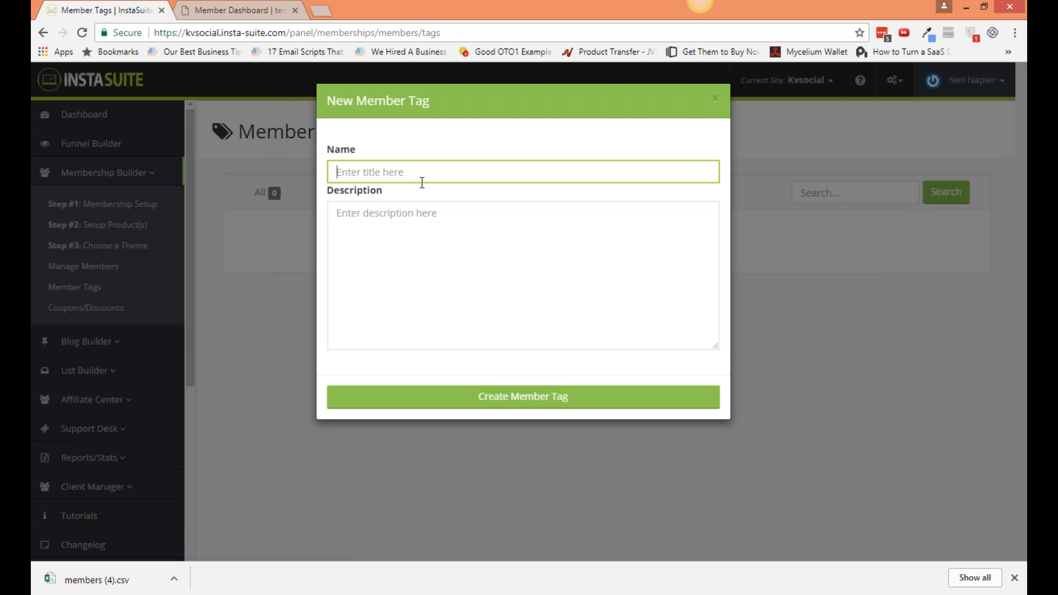
{"action": "type", "text": "#"}
{"action": "type", "text": "mem"}
{"action": "key", "text": "BackSpace"}
{"action": "key", "text": "BackSpace"}
{"action": "key", "text": "BackSpace"}
{"action": "type", "text": "takeoff"}
{"action": "key", "text": "Tab"}
{"action": "type", "text": "this isf"}
{"action": "key", "text": "BackSpace"}
{"action": "type", "text": "for membership take"}
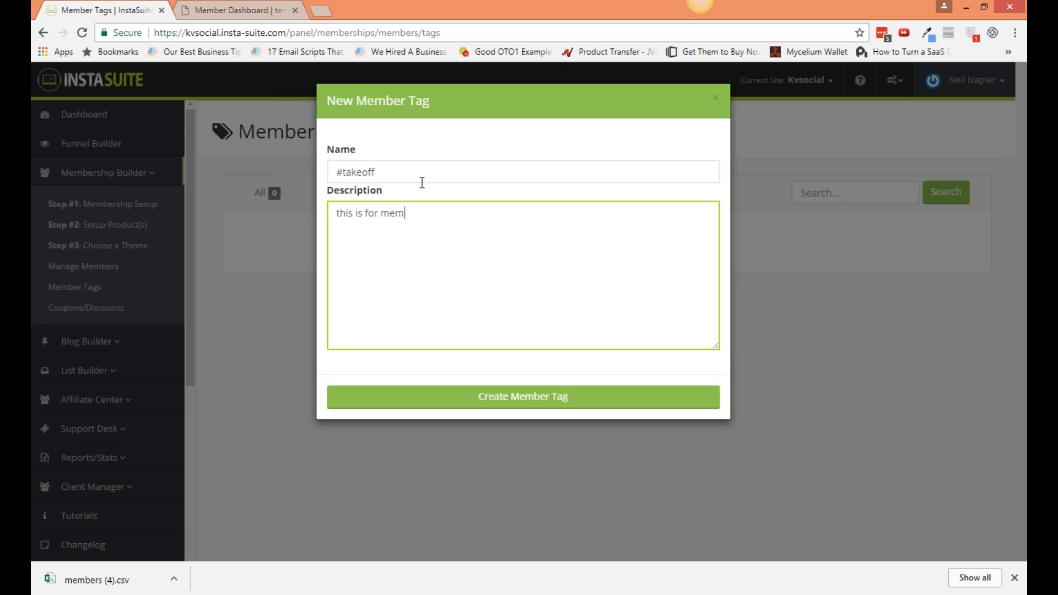
{"action": "type", "text": "off"}
{"action": "left_click", "coordinate": [523, 396]}
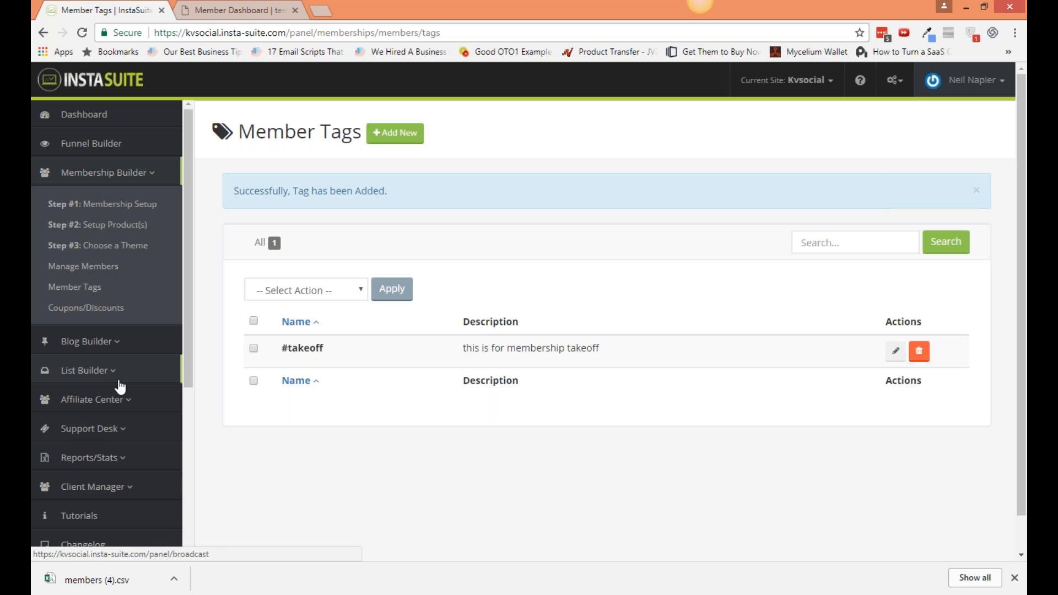
Open the Membership Takeoff product for editing and add a new action to its purchase automations.
{"action": "left_click", "coordinate": [110, 232]}
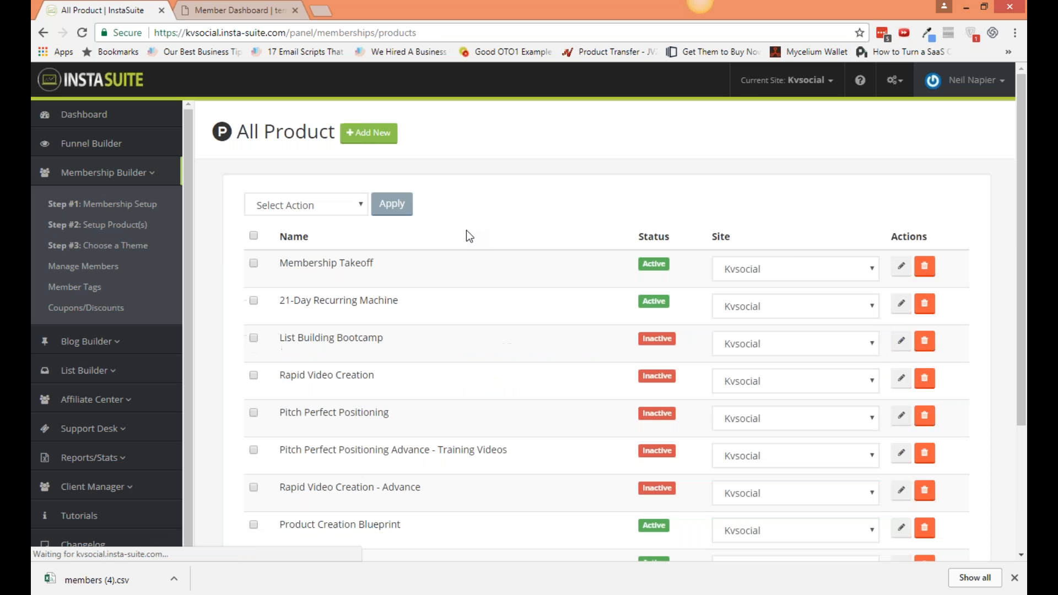
{"action": "left_click", "coordinate": [902, 266]}
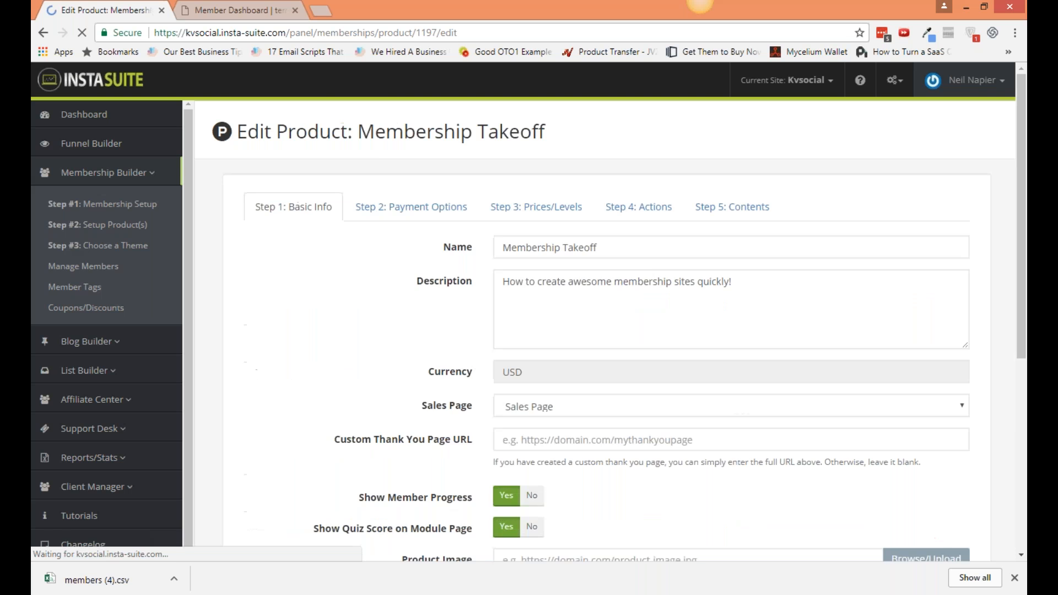
{"action": "left_click", "coordinate": [639, 207]}
{"action": "left_click", "coordinate": [284, 316]}
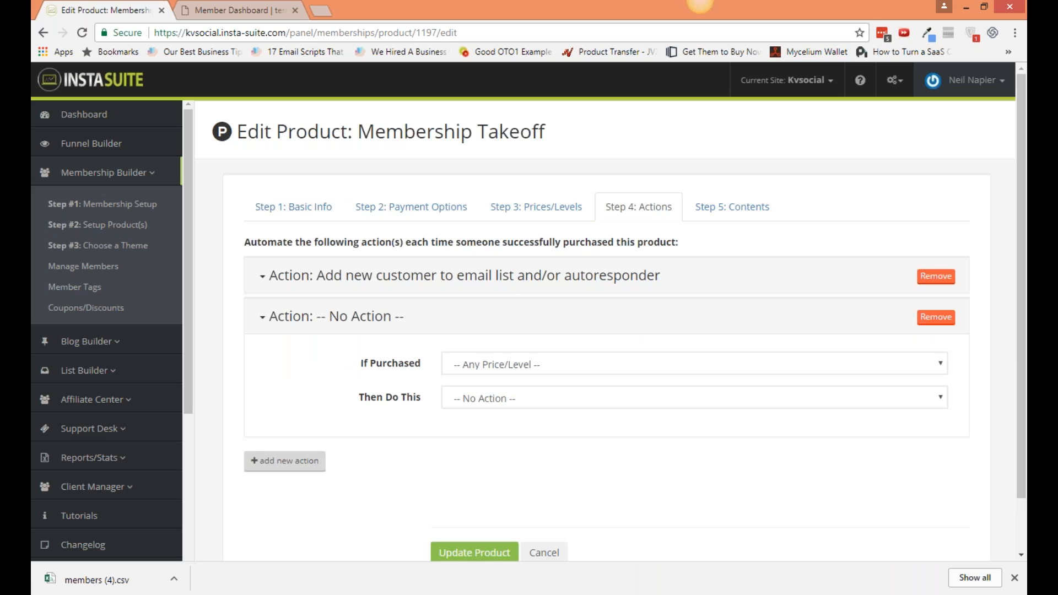
Set the new action to Apply/remove tag(s) with the #takeoff tag for any price/level, and update the product.
{"action": "left_click", "coordinate": [500, 396]}
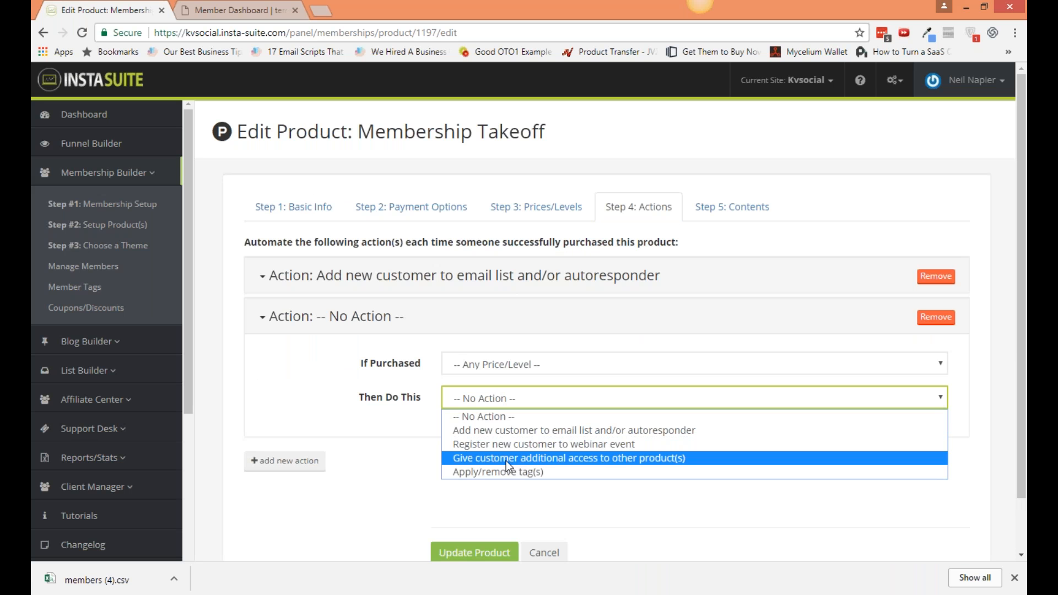
{"action": "left_click", "coordinate": [510, 480]}
{"action": "left_click", "coordinate": [505, 392]}
{"action": "left_click", "coordinate": [503, 451]}
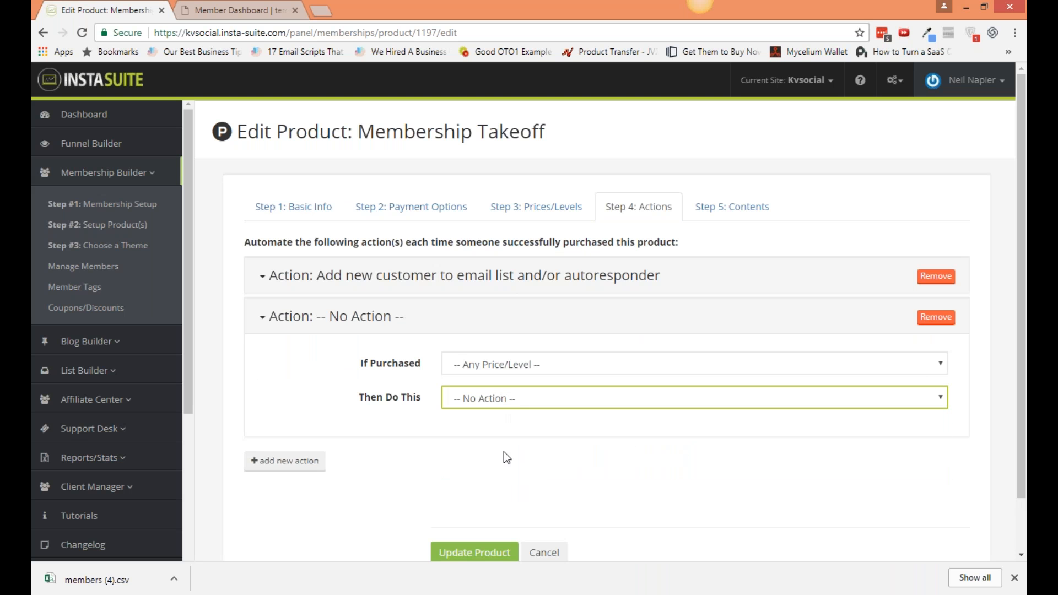
{"action": "left_click", "coordinate": [507, 400]}
{"action": "left_click", "coordinate": [502, 471]}
{"action": "left_click", "coordinate": [495, 470]}
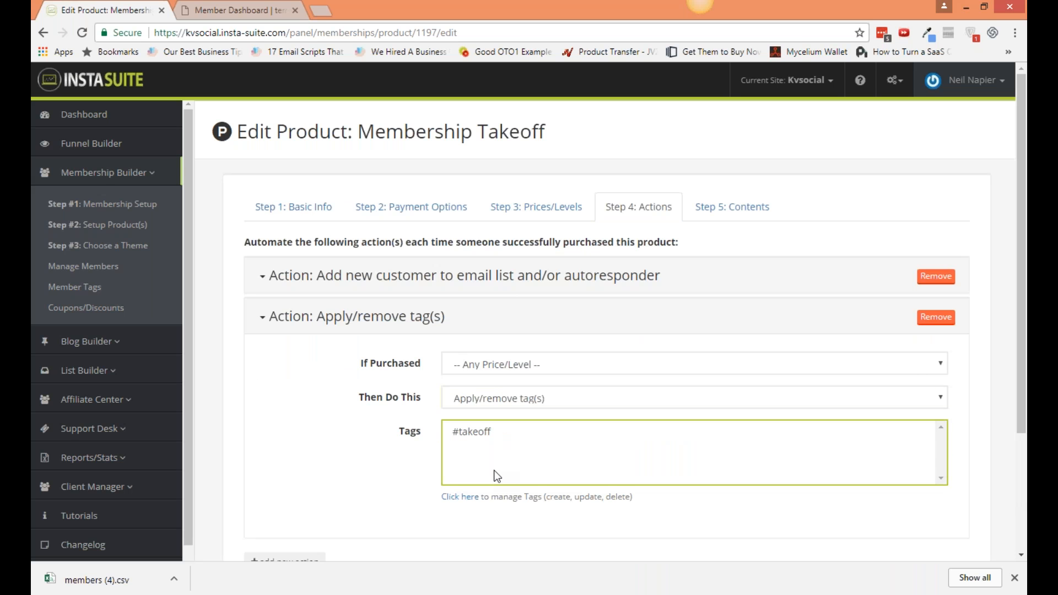
{"action": "left_click", "coordinate": [476, 435]}
{"action": "scroll", "coordinate": [436, 462], "scroll_direction": "down", "scroll_amount": 2}
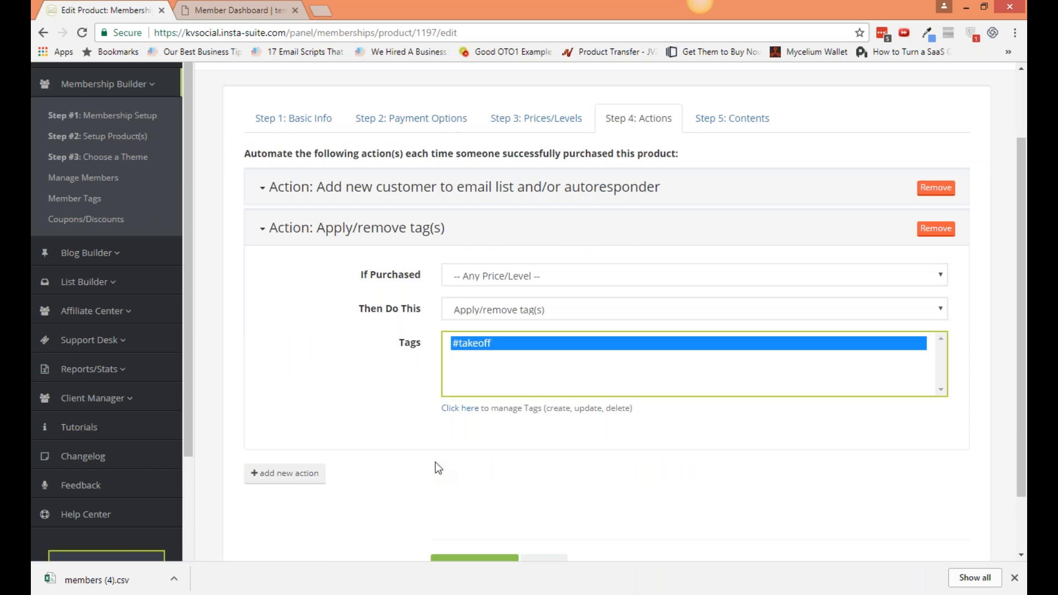
{"action": "scroll", "coordinate": [441, 467], "scroll_direction": "down", "scroll_amount": 2}
{"action": "left_click", "coordinate": [474, 494]}
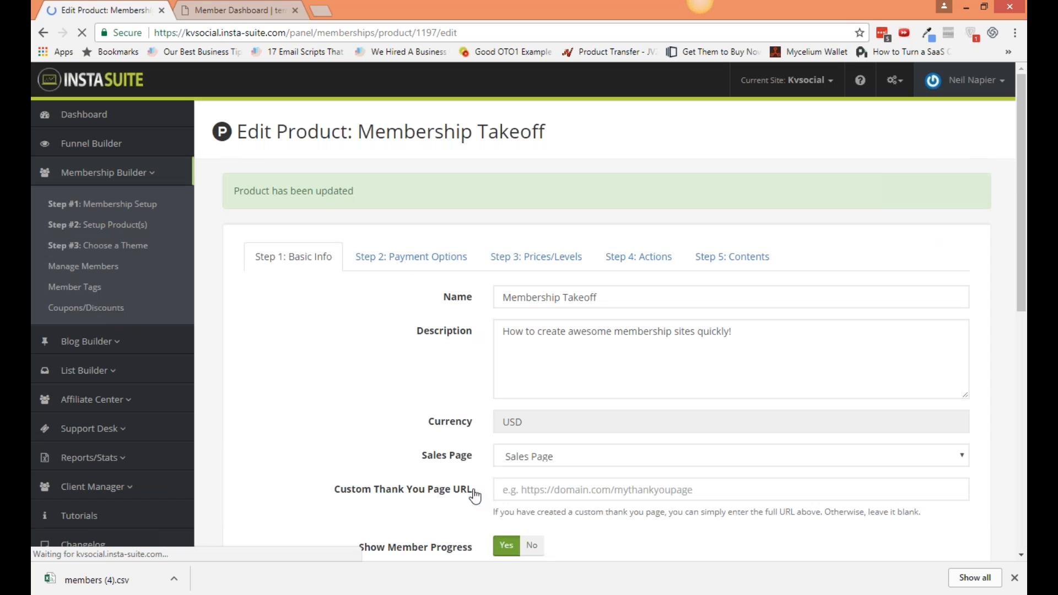
Open the Kvsocial coupons list and review the note about Stripe payment.
{"action": "left_click", "coordinate": [88, 308]}
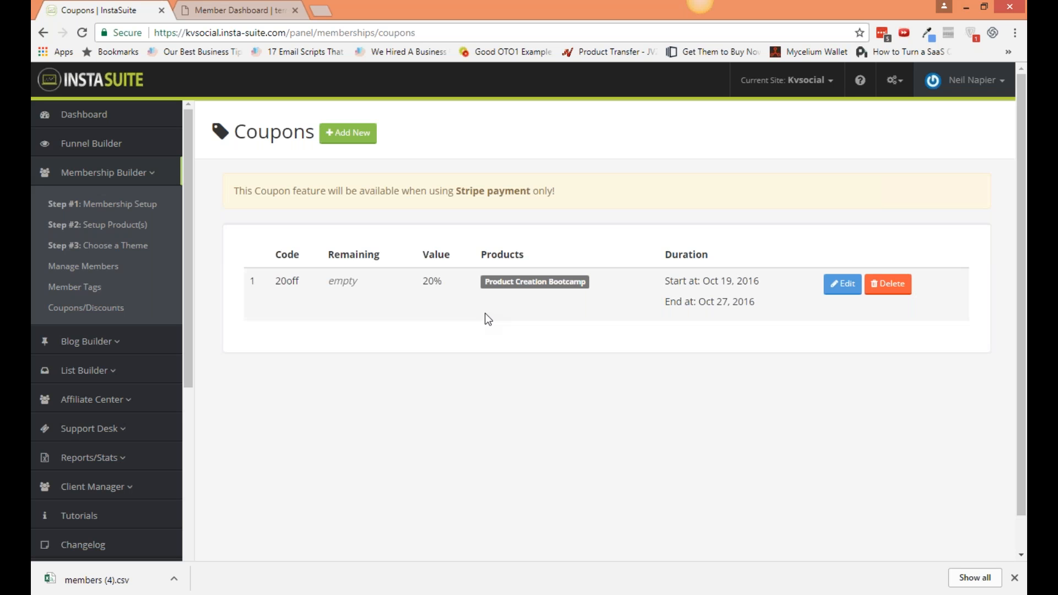
{"action": "double_click", "coordinate": [490, 188]}
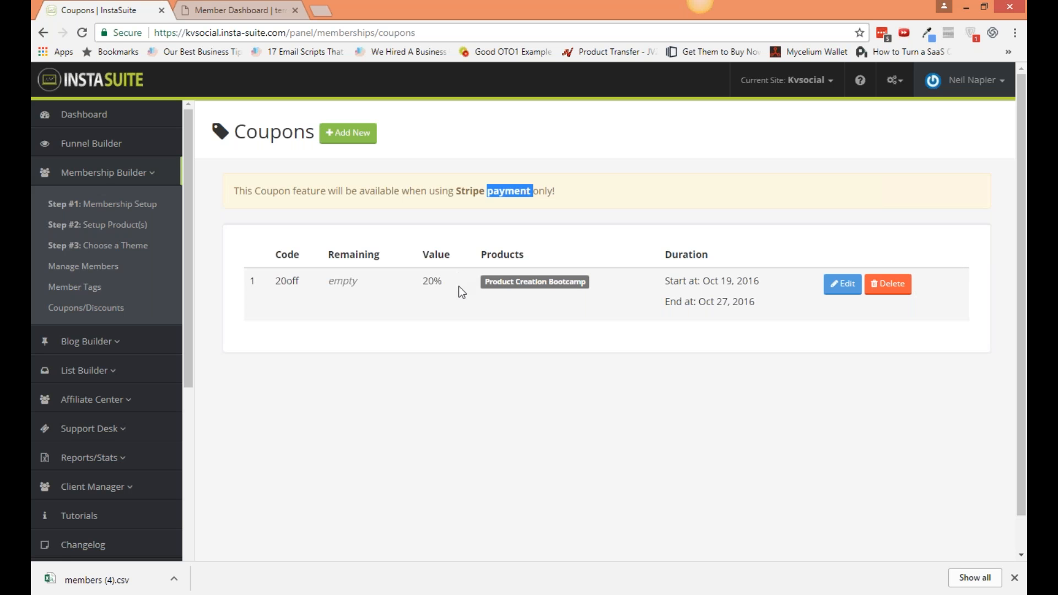
Open the form for a new coupon and show the Fix Price discount type's options.
{"action": "left_click", "coordinate": [353, 135]}
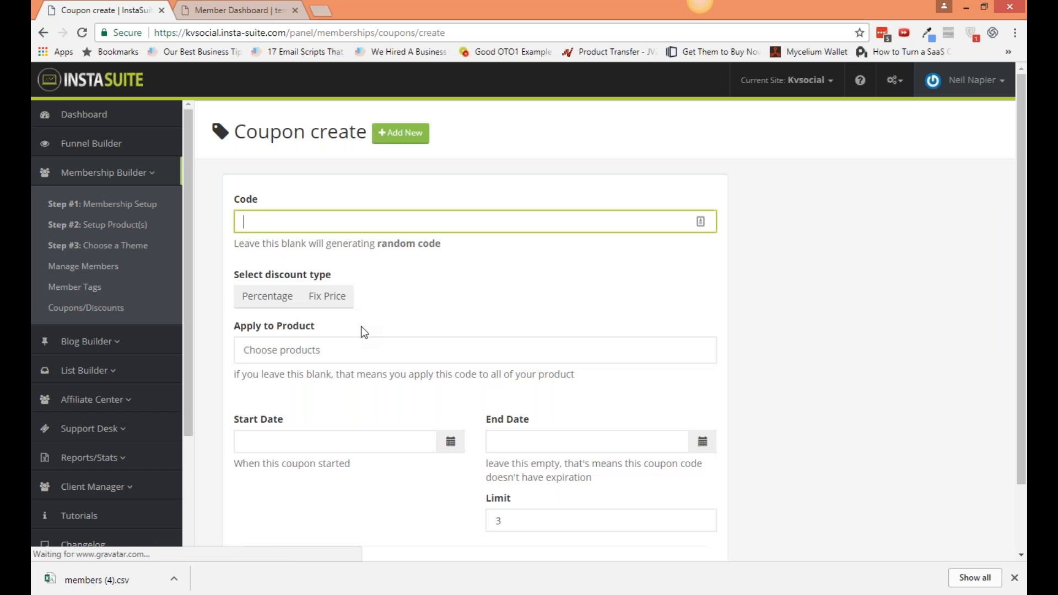
{"action": "left_click", "coordinate": [314, 306]}
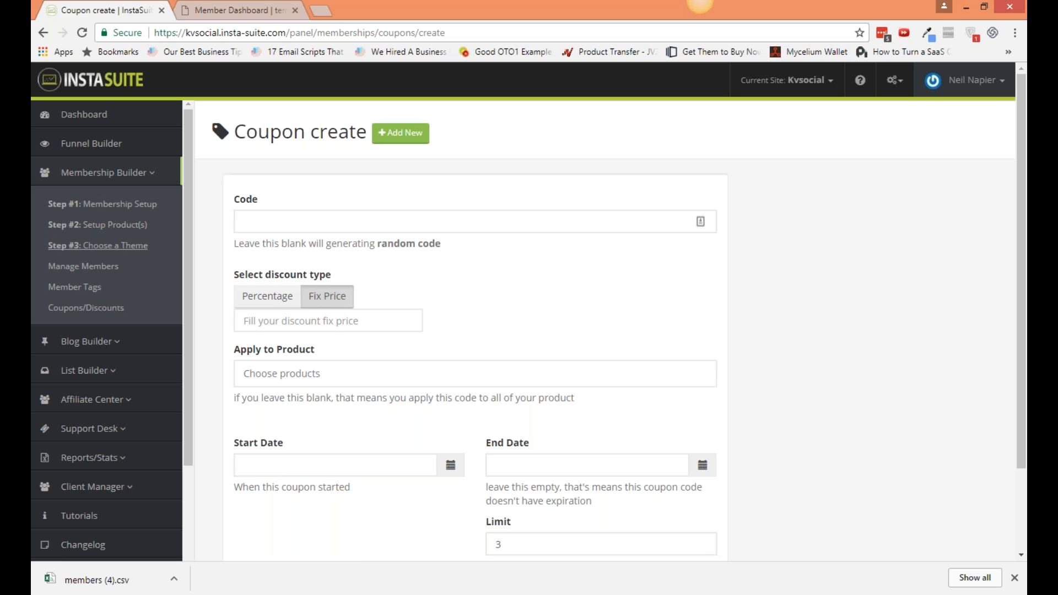
Return to the Membership Setup settings page and dismiss the browser's downloads bar.
{"action": "left_click", "coordinate": [96, 205]}
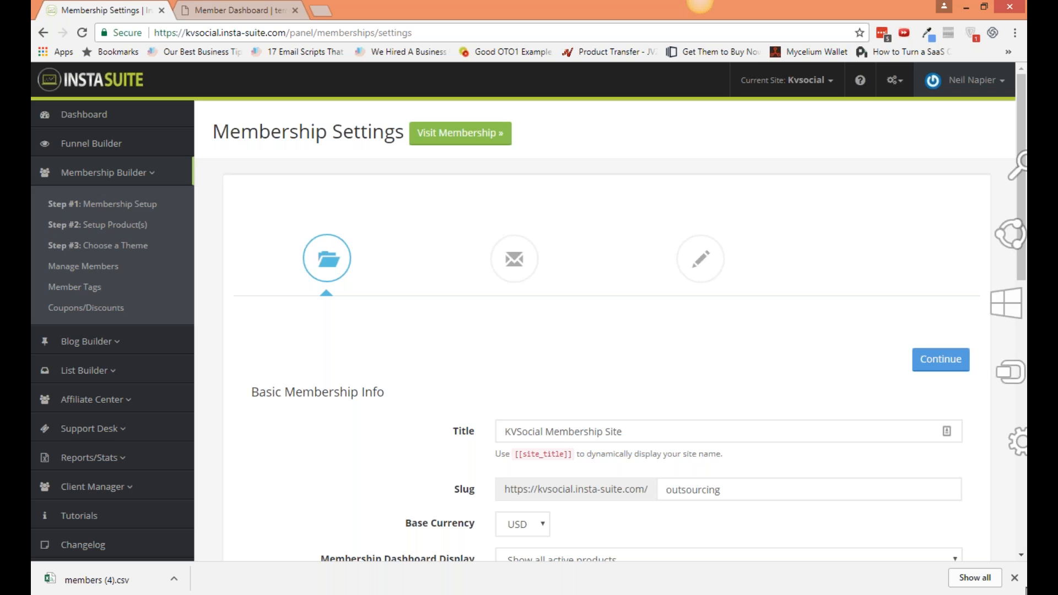
{"action": "left_click", "coordinate": [1014, 577]}
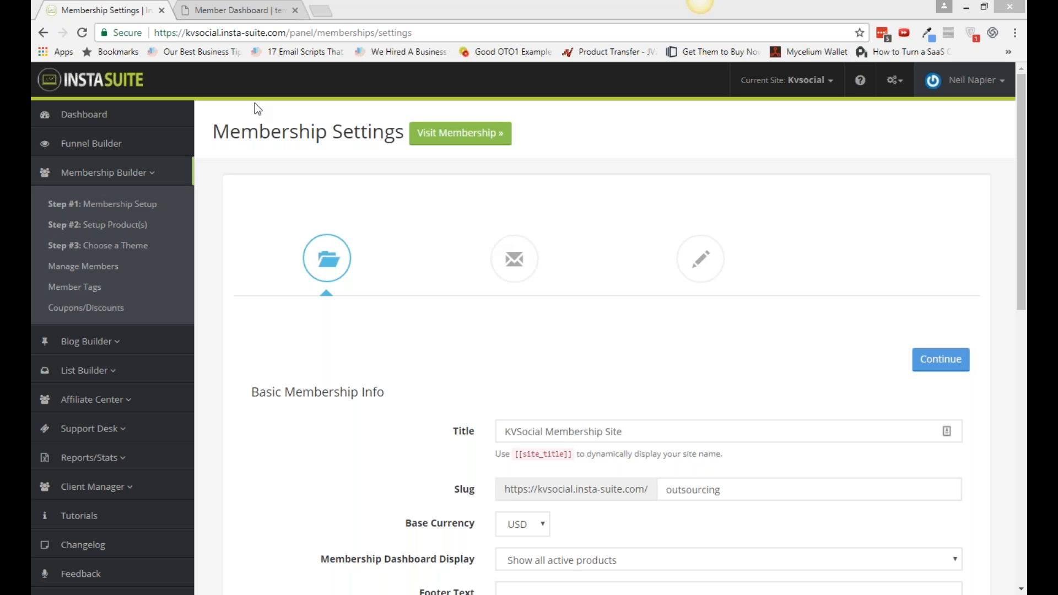
Open the membership product list and look through both of its pages.
{"action": "left_click", "coordinate": [129, 225]}
{"action": "left_click", "coordinate": [129, 225]}
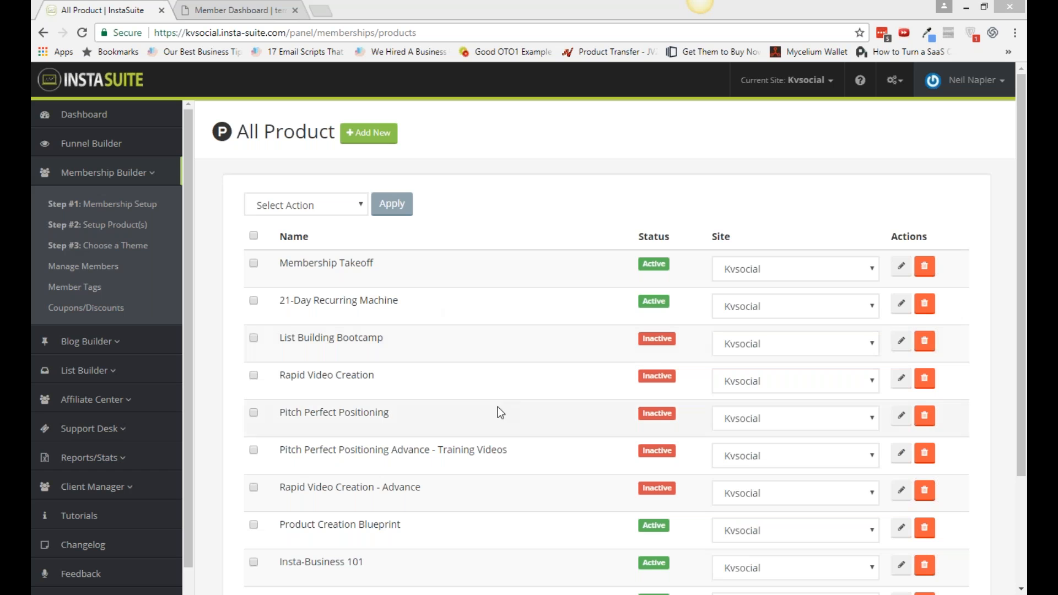
{"action": "scroll", "coordinate": [438, 441], "scroll_direction": "down", "scroll_amount": 1}
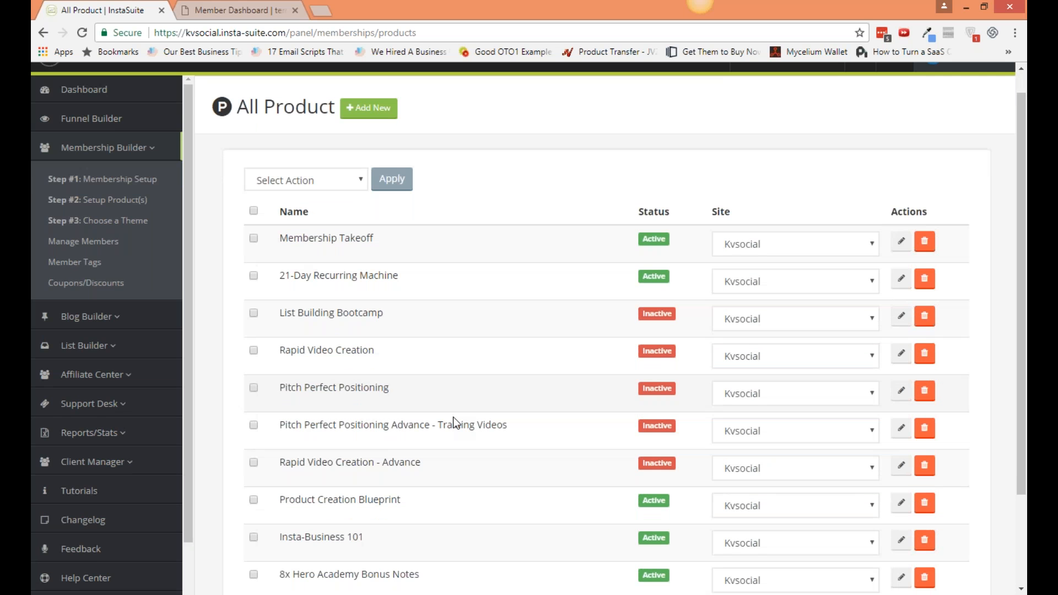
{"action": "scroll", "coordinate": [453, 417], "scroll_direction": "down", "scroll_amount": 2}
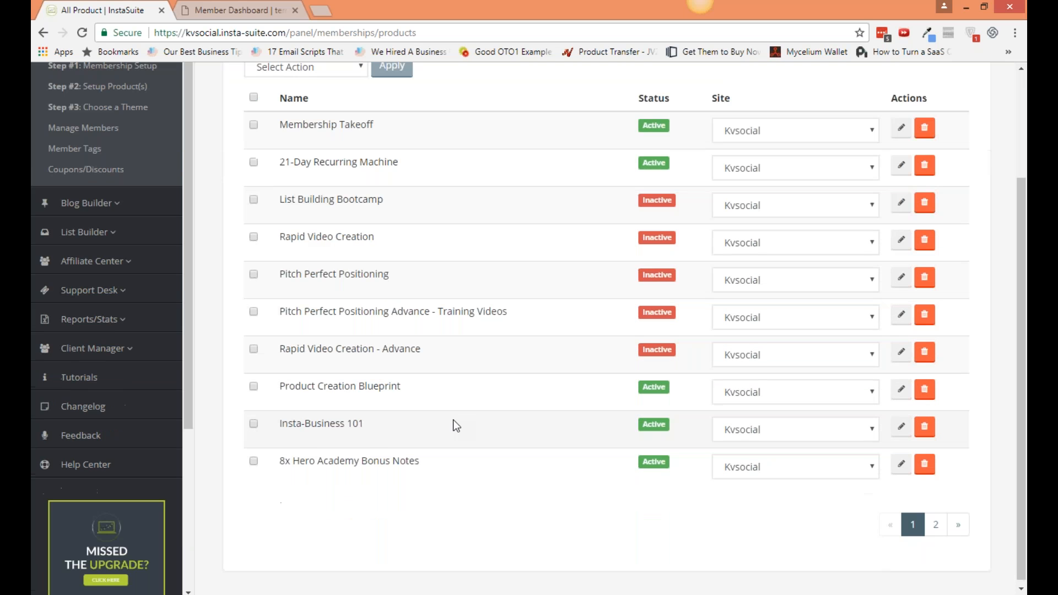
{"action": "left_click", "coordinate": [935, 524]}
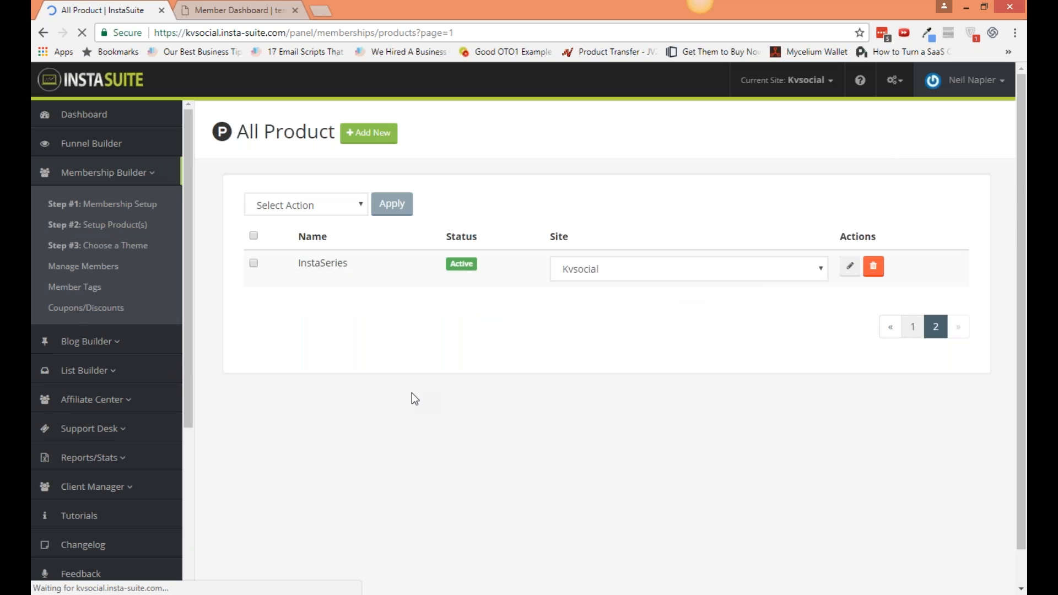
{"action": "scroll", "coordinate": [607, 330], "scroll_direction": "down", "scroll_amount": 1}
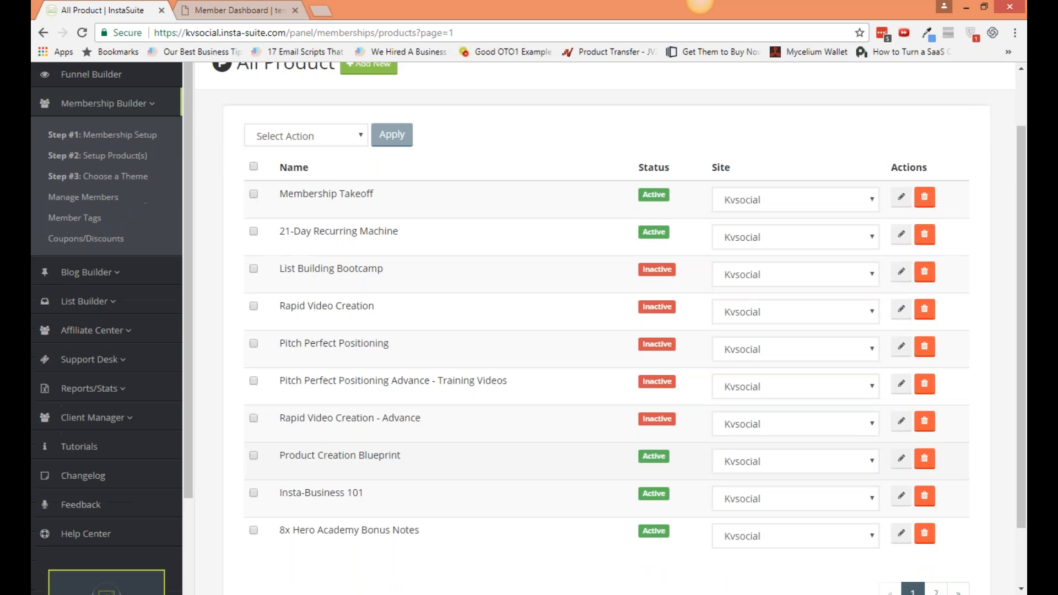
{"action": "scroll", "coordinate": [373, 496], "scroll_direction": "up", "scroll_amount": 1}
{"action": "scroll", "coordinate": [373, 498], "scroll_direction": "up", "scroll_amount": 2}
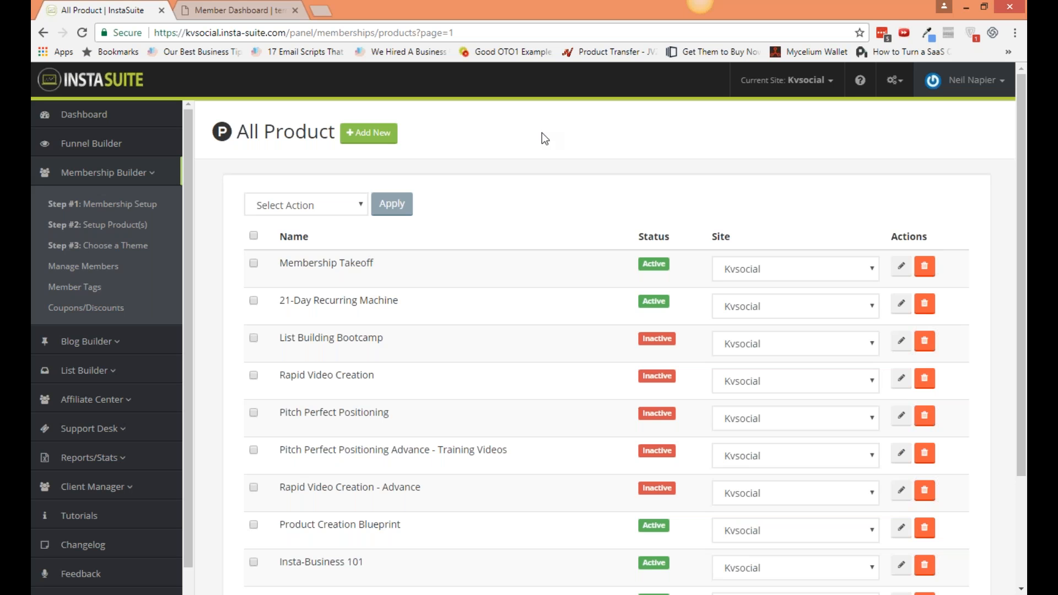
Open the current Kvsocial site for editing and highlight its site name.
{"action": "left_click", "coordinate": [806, 81]}
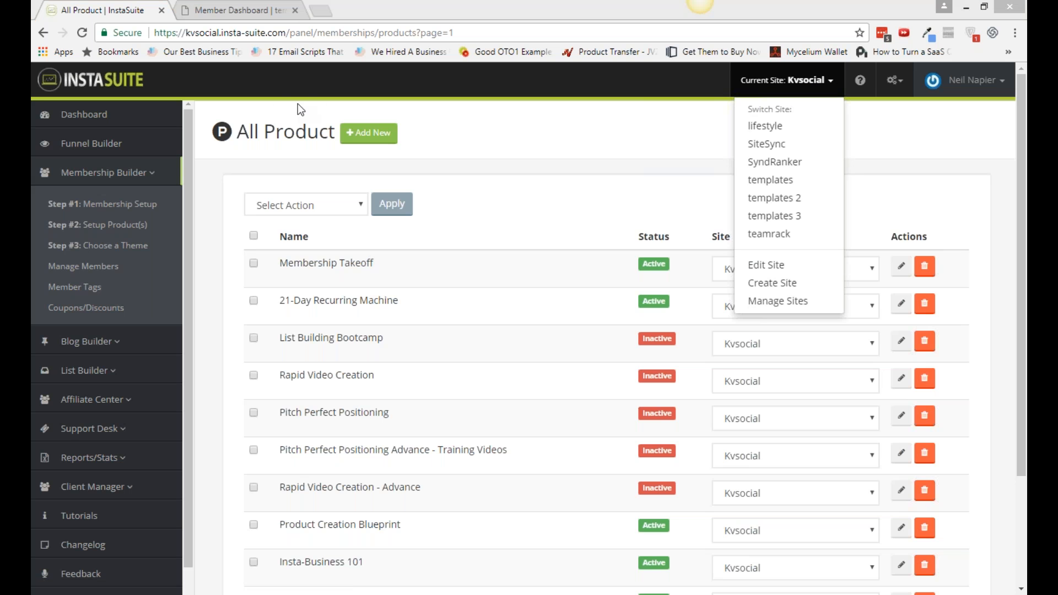
{"action": "left_click", "coordinate": [814, 88]}
{"action": "left_click", "coordinate": [815, 84]}
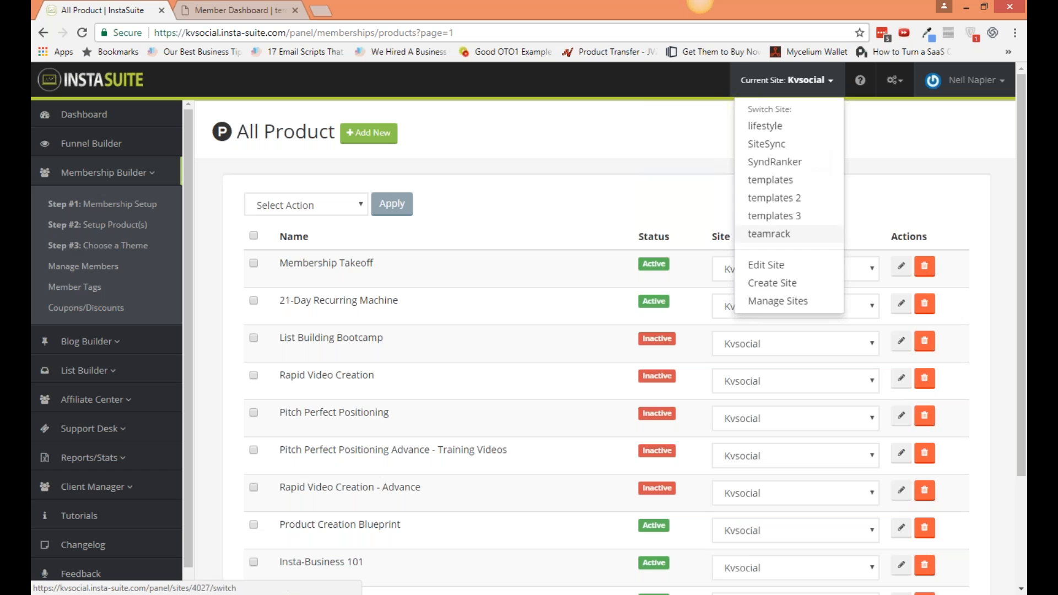
{"action": "left_click", "coordinate": [766, 265]}
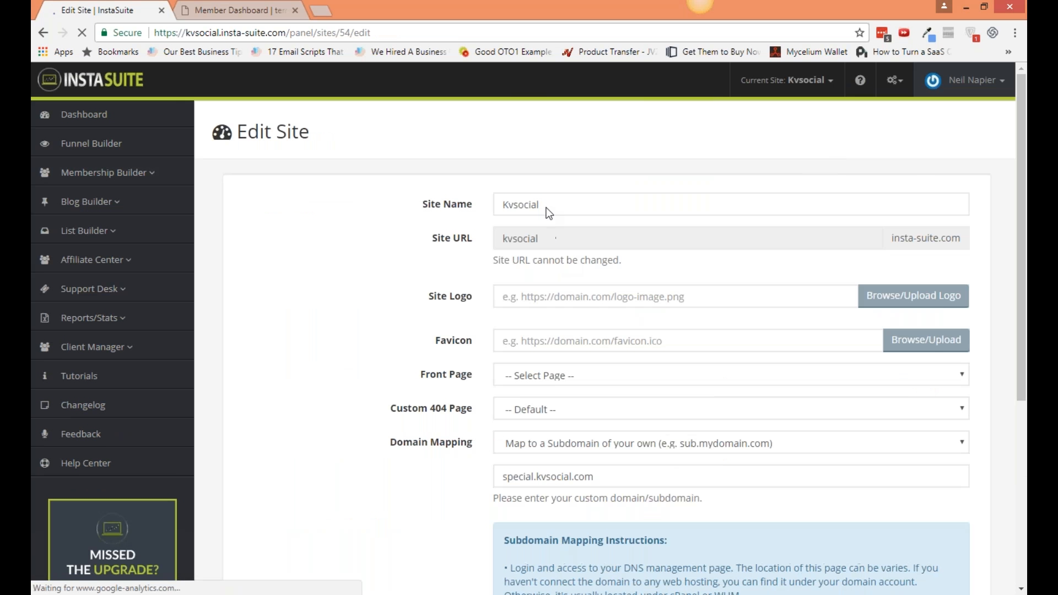
{"action": "left_click_drag", "start_coordinate": [549, 206], "coordinate": [503, 206]}
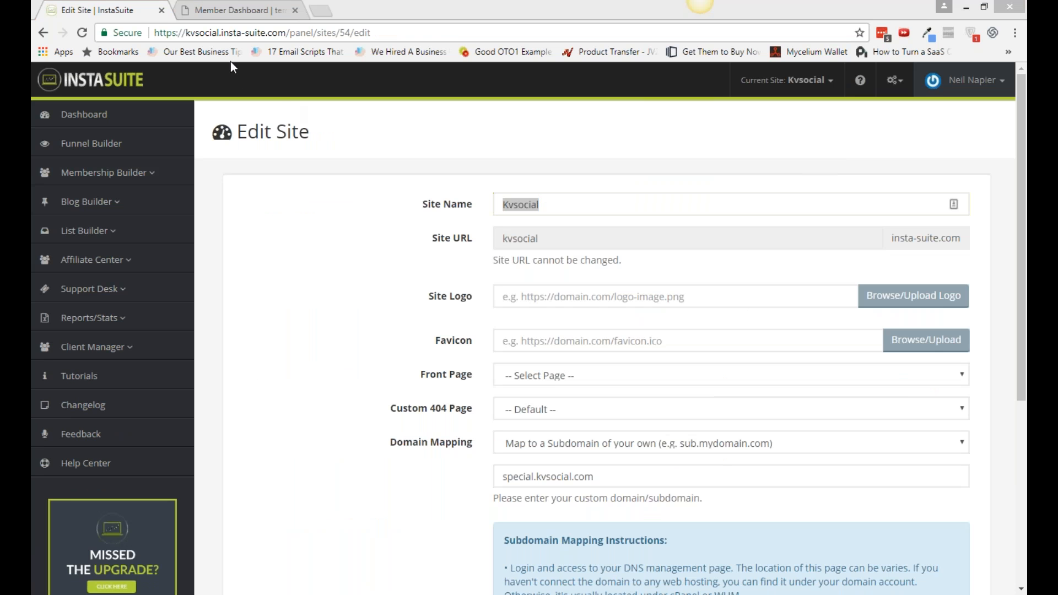
View the templates site's member dashboard and return to the Edit Site page.
{"action": "left_click", "coordinate": [236, 11]}
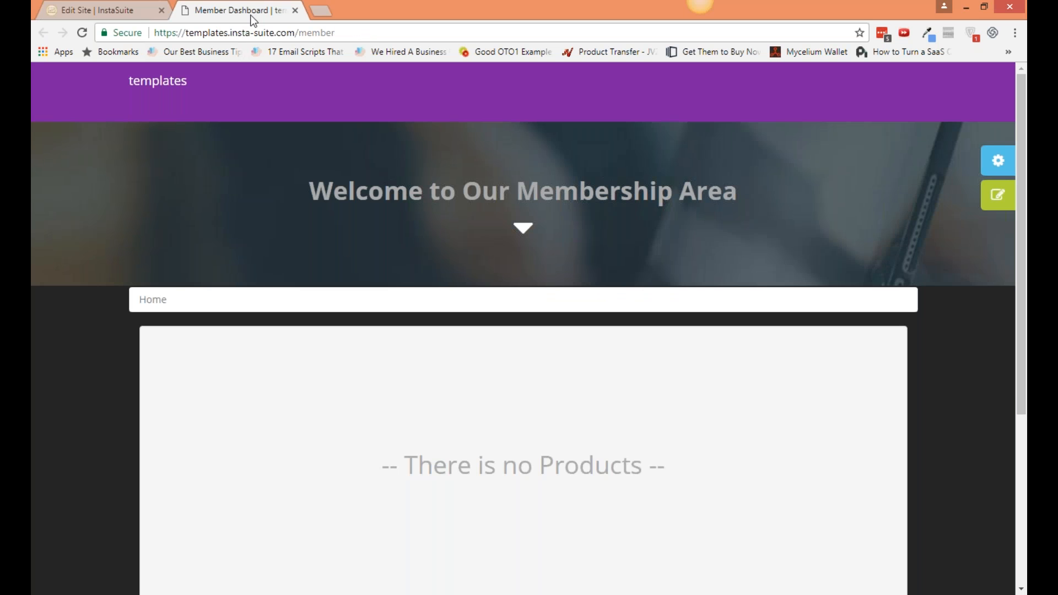
{"action": "left_click", "coordinate": [124, 12]}
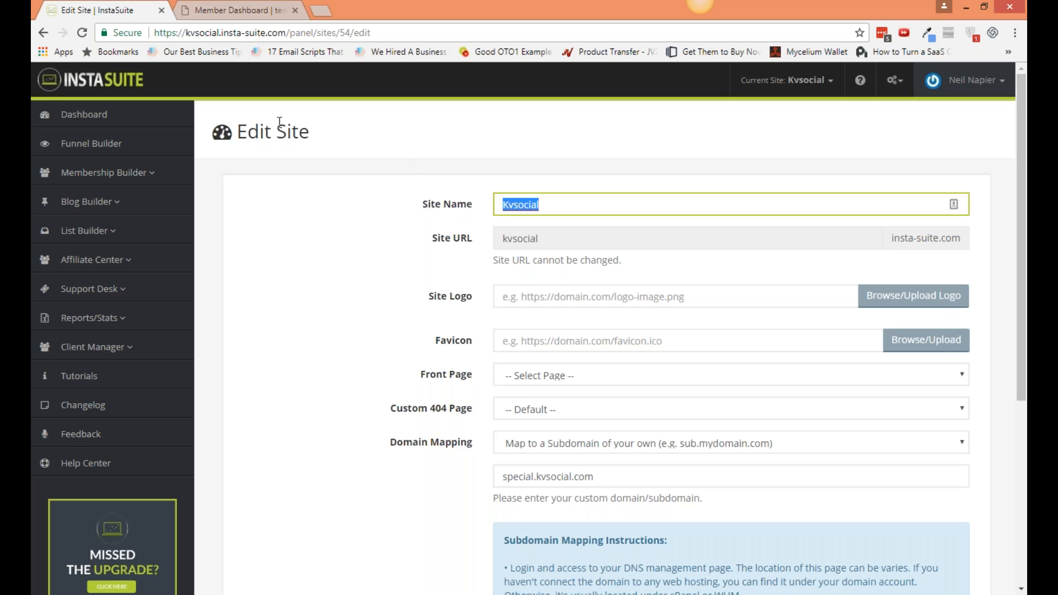
{"action": "key", "text": "alt+Tab"}
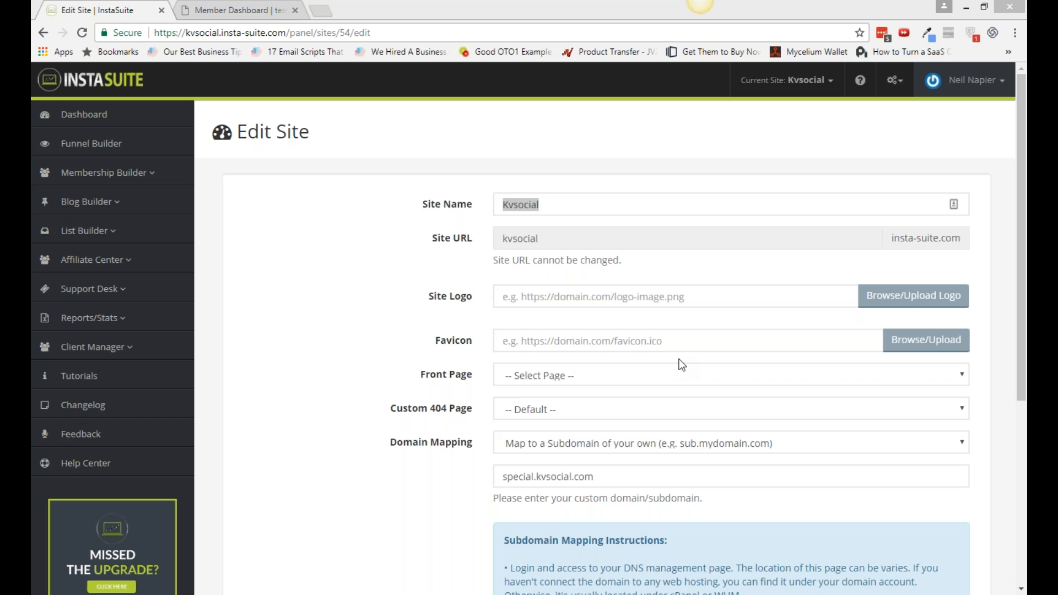
Go back to the Membership Builder and open the Kvsocial product list.
{"action": "left_click", "coordinate": [103, 173]}
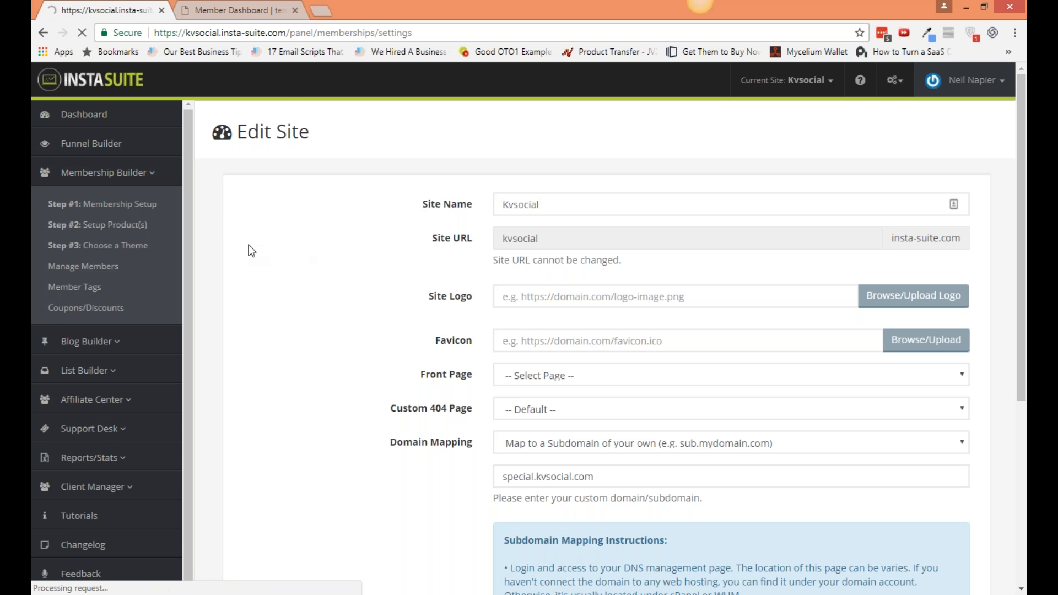
{"action": "left_click", "coordinate": [139, 225]}
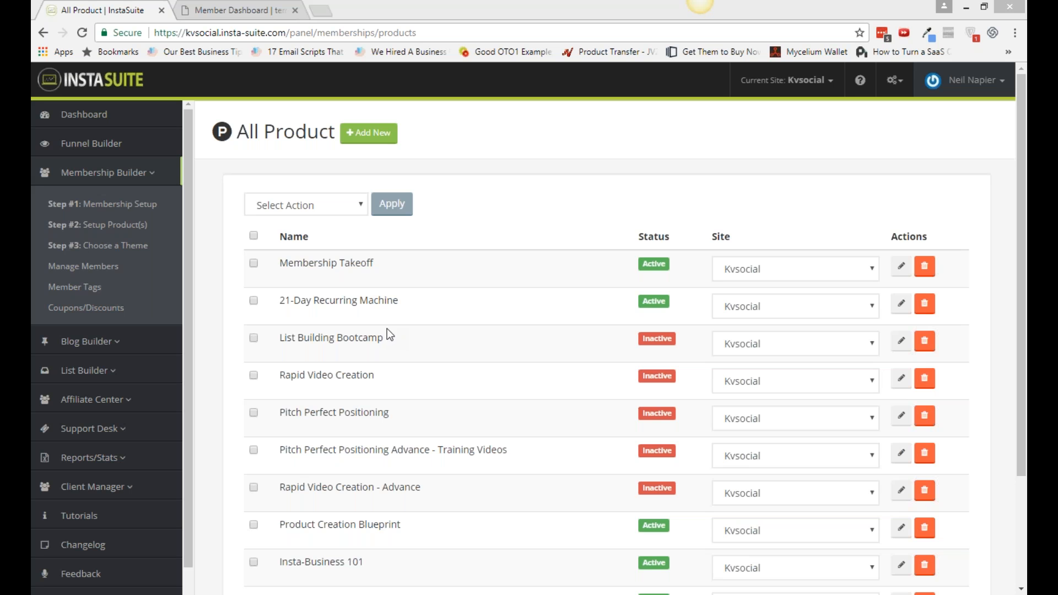
{"action": "mouse_move", "coordinate": [129, 594]}
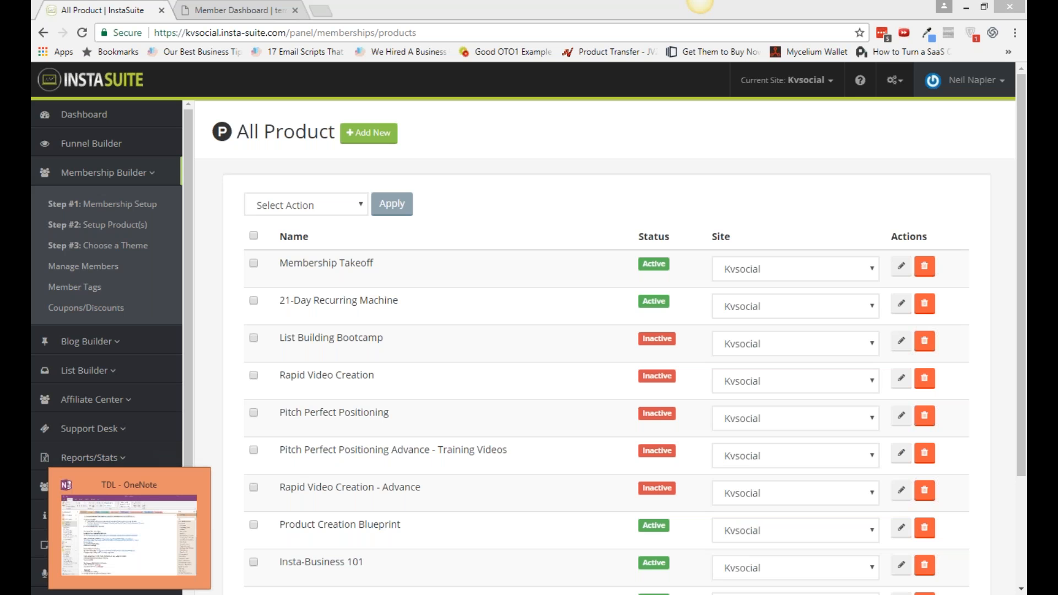